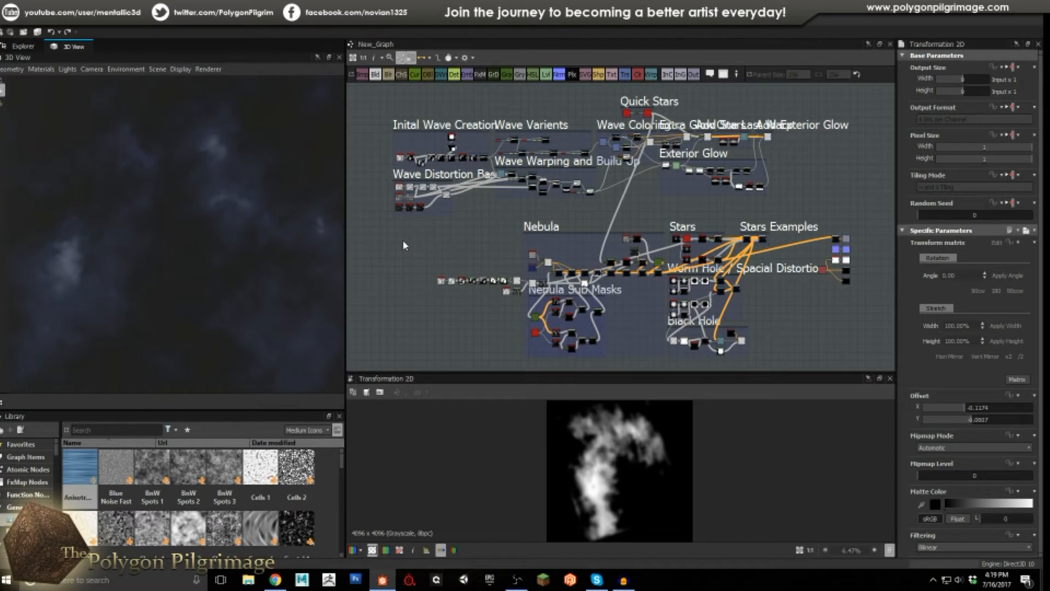
Orbit the 3D nebula preview, then preview the Add Exterior Glow Blend result in the 2D view.
mouse_move(214, 249)
left_mouse_down()
mouse_move(214, 236)
mouse_move(195, 237)
mouse_move(208, 246)
left_mouse_up()
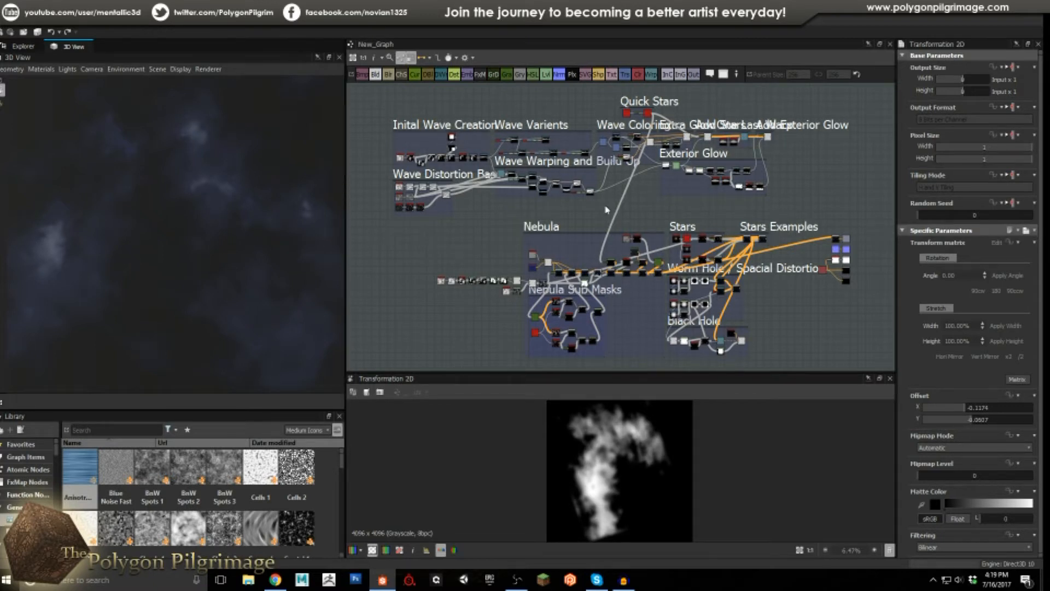
middle_click_drag(641, 162, 490, 236)
scroll(585, 206, "up", 4)
middle_click_drag(638, 227, 590, 242)
scroll(742, 203, "up", 2)
double_click(722, 196)
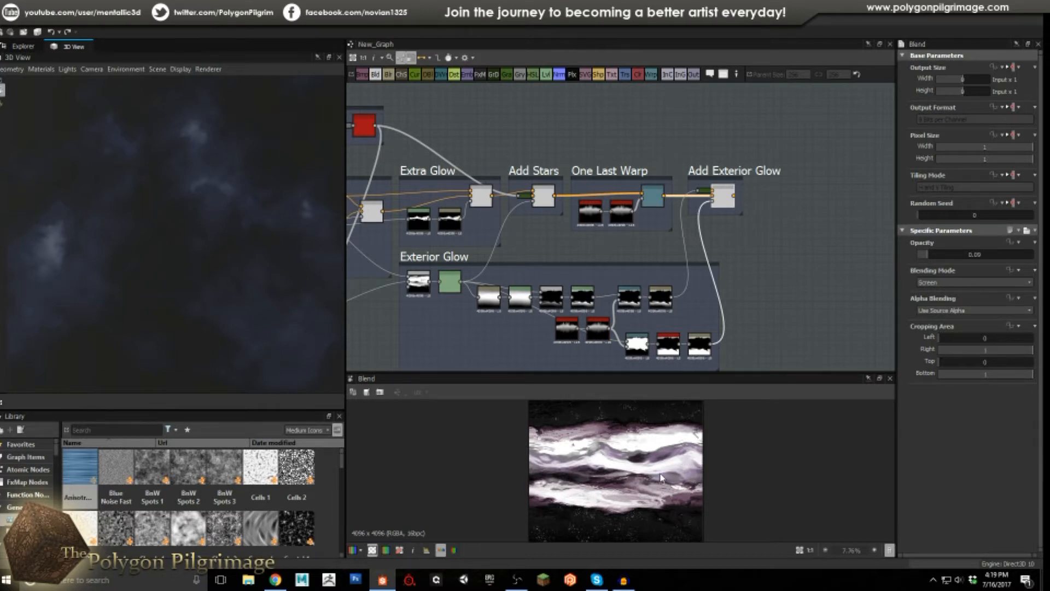
Pan and zoom the graph over to the Inital Wave Creation frame.
scroll(644, 477, "down", 1)
scroll(484, 244, "down", 4)
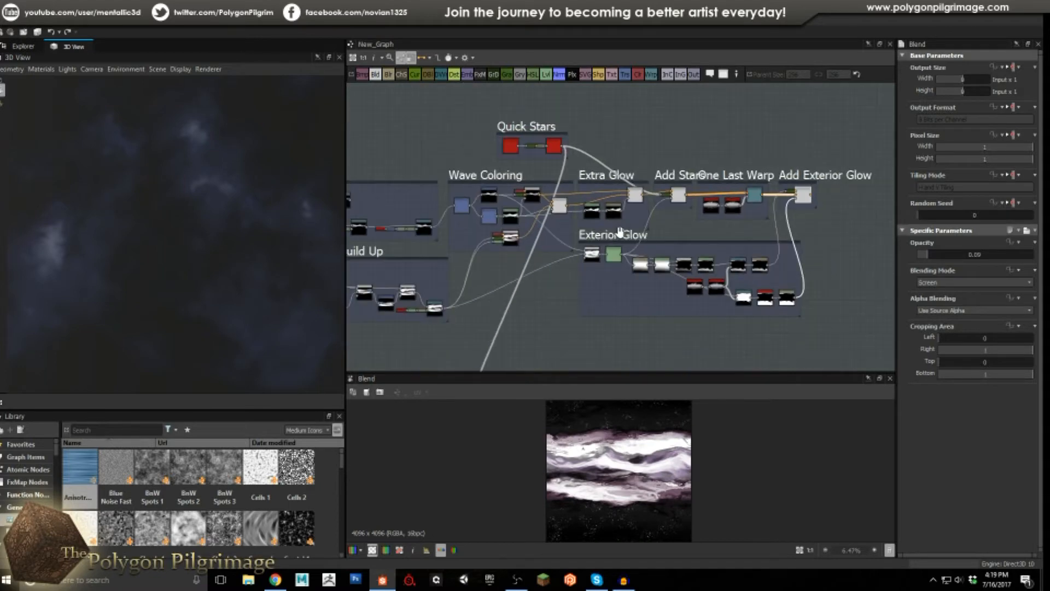
middle_click_drag(484, 244, 693, 239)
scroll(525, 230, "up", 4)
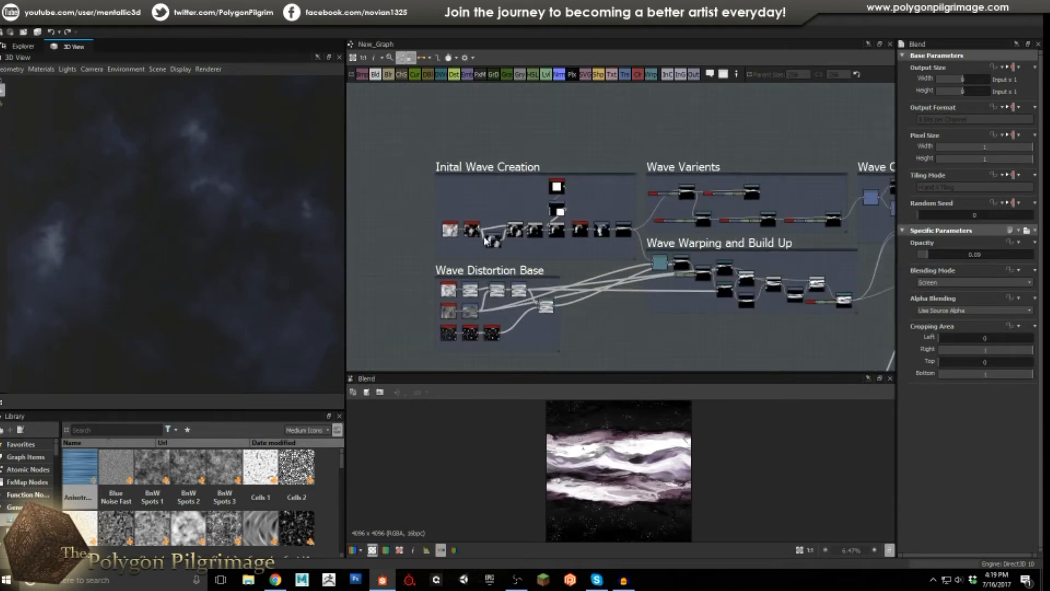
scroll(527, 231, "up", 3)
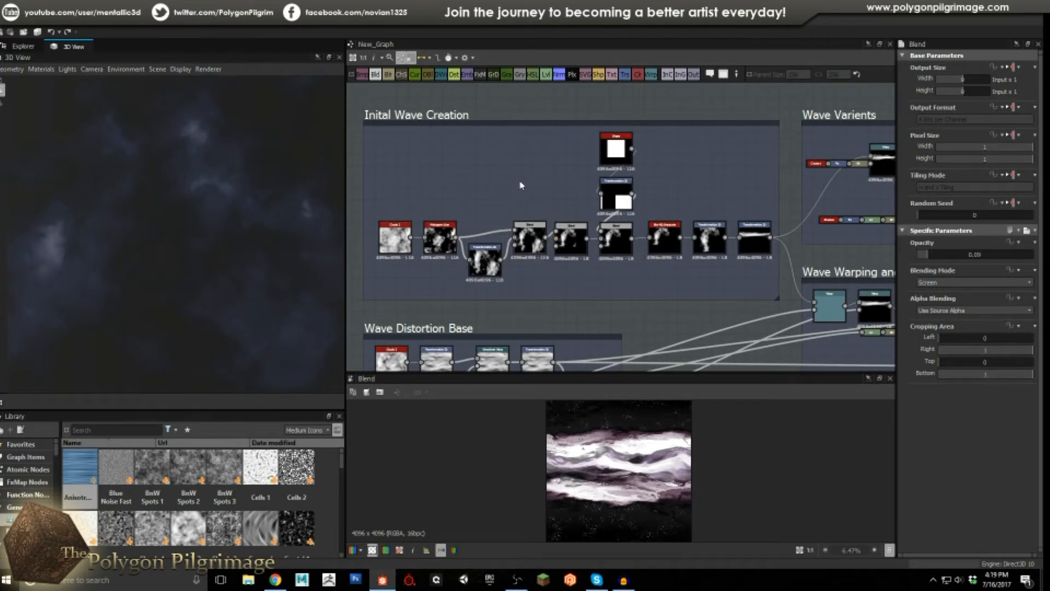
Preview Clouds_2, Histogram_scan, Transformation 2D, the subtract Blend and the cropping Blend (Left 0.1, Right 0.65).
left_click(400, 237)
double_click(439, 238)
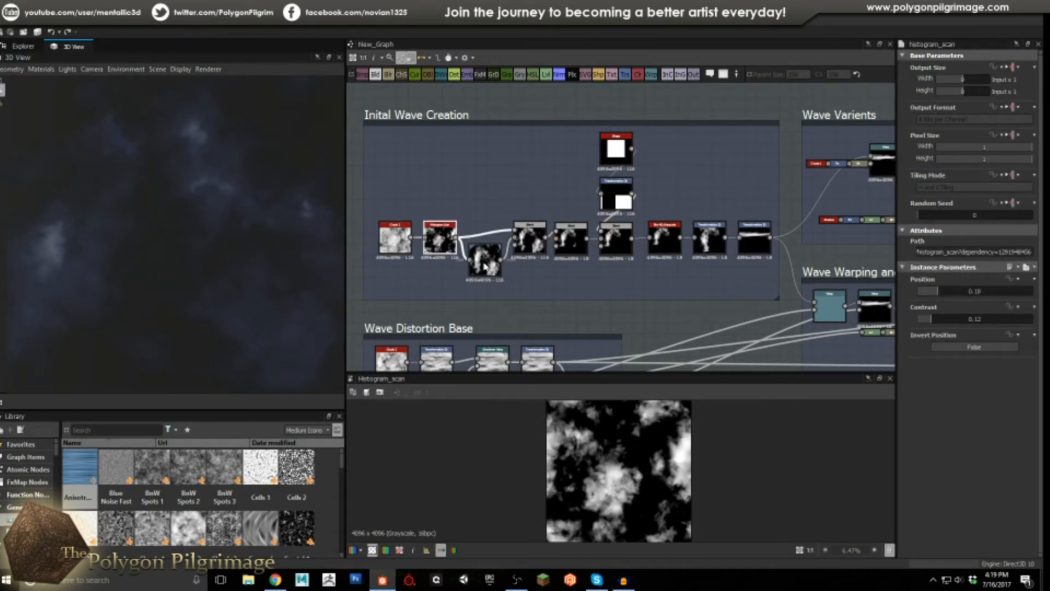
left_click(484, 260)
double_click(491, 266)
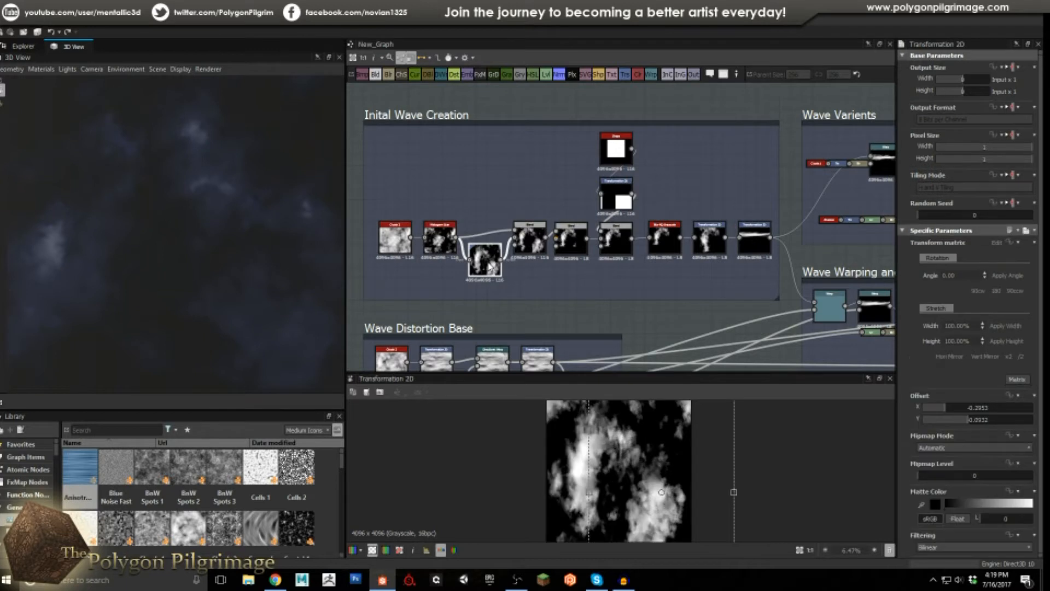
double_click(533, 239)
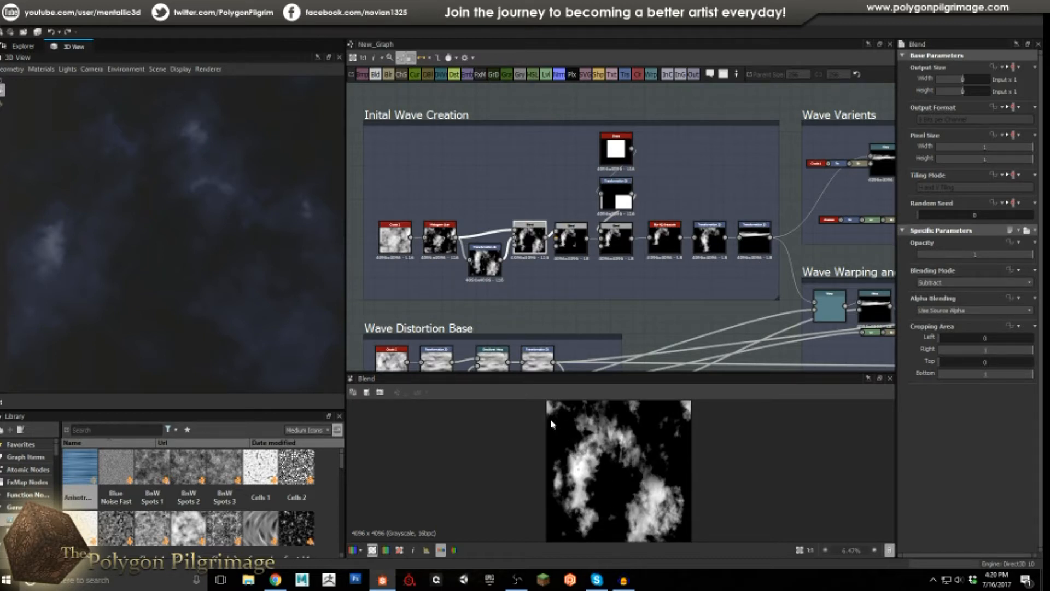
left_click(575, 235)
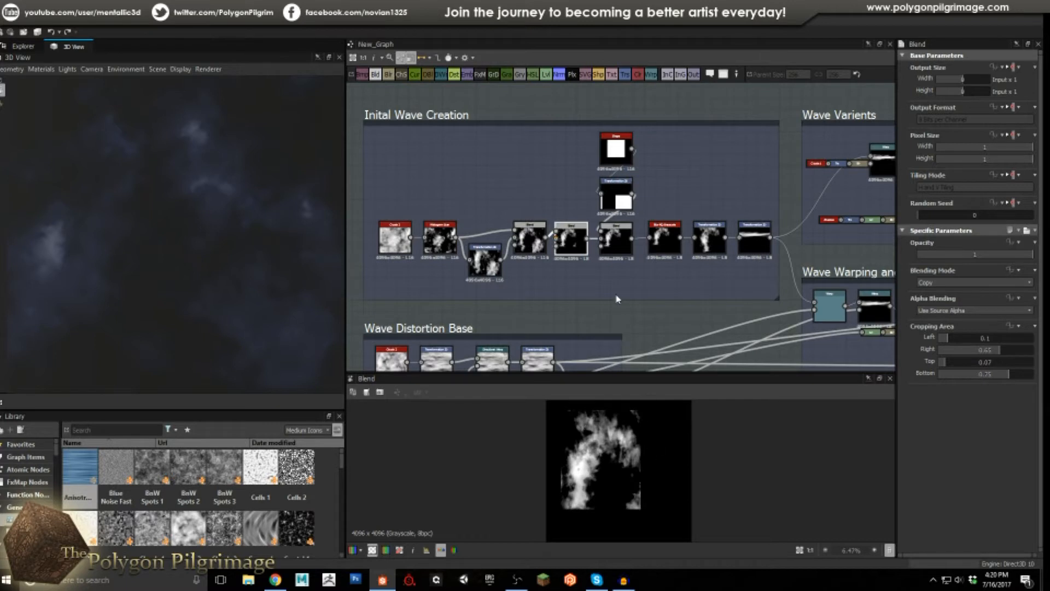
Inspect the square Shape, its Transformation 2D, the masking Blend, Blur HQ 2.91, then preview the rotated output.
left_click(616, 149)
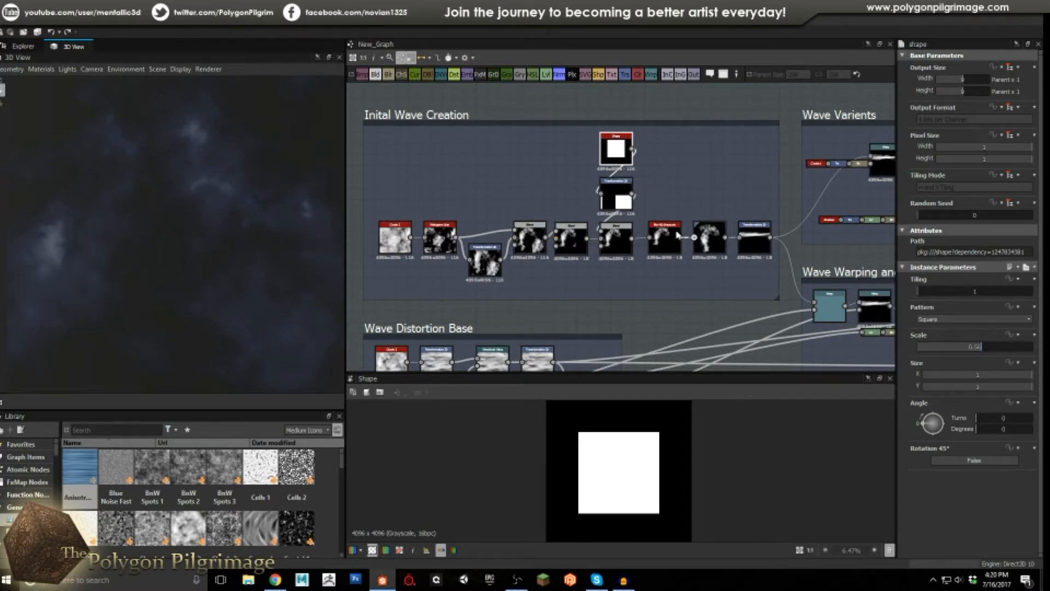
left_click(628, 200)
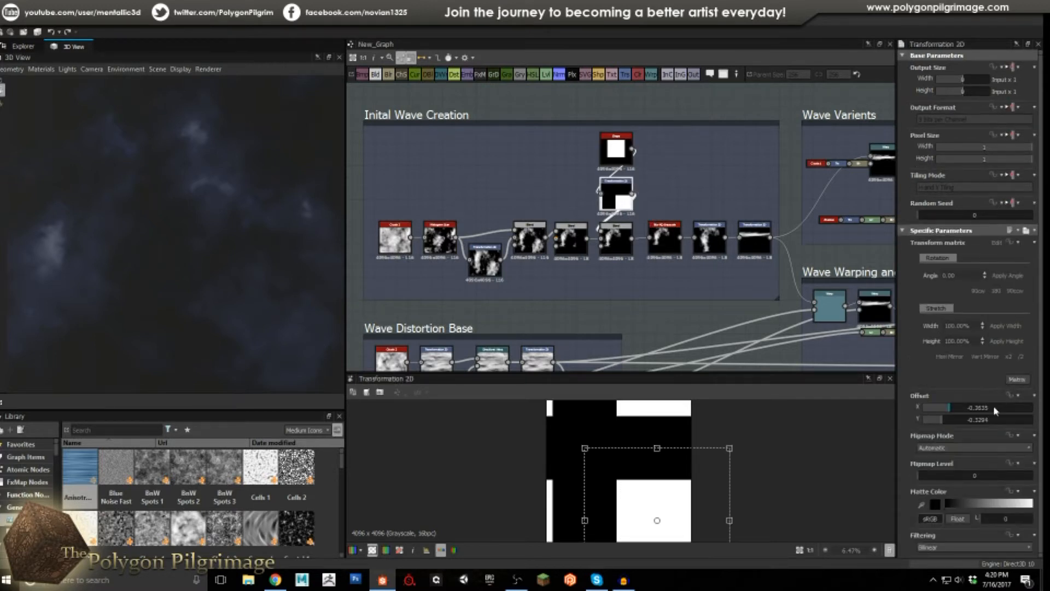
left_click(613, 236)
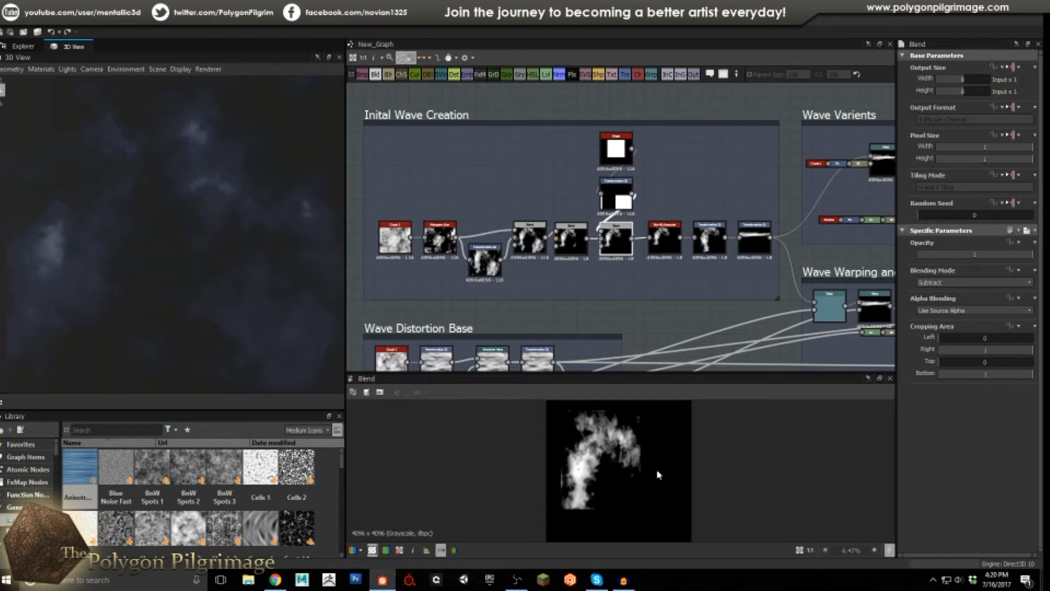
left_click(665, 239)
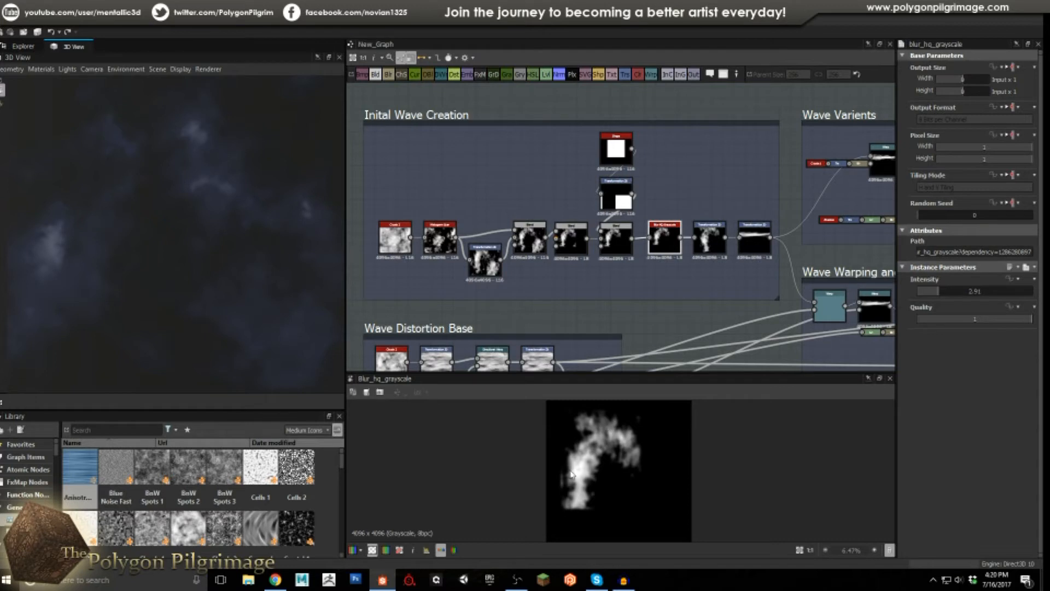
double_click(709, 238)
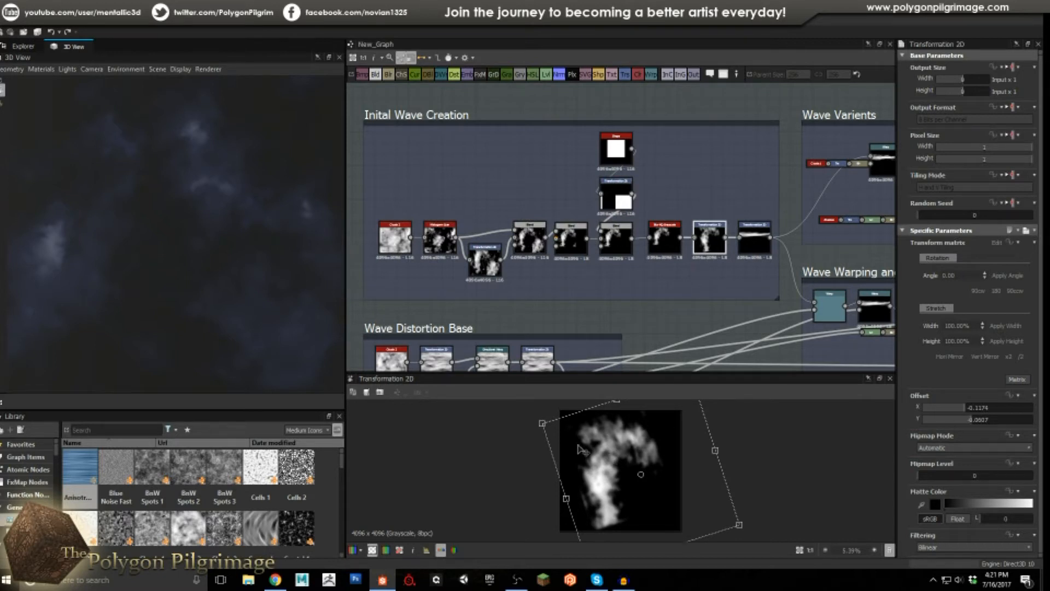
Preview the last Transformation 2D's horizontal wave strip (offset X -0.326, Y -0.1275), zooming to inspect it.
left_click(753, 249)
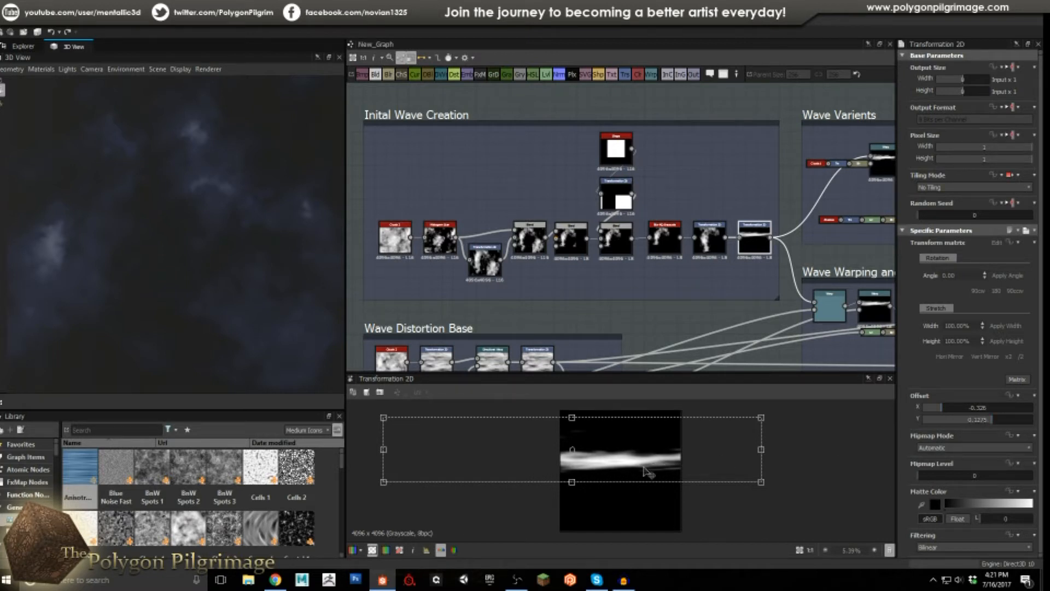
scroll(651, 465, "up", 3)
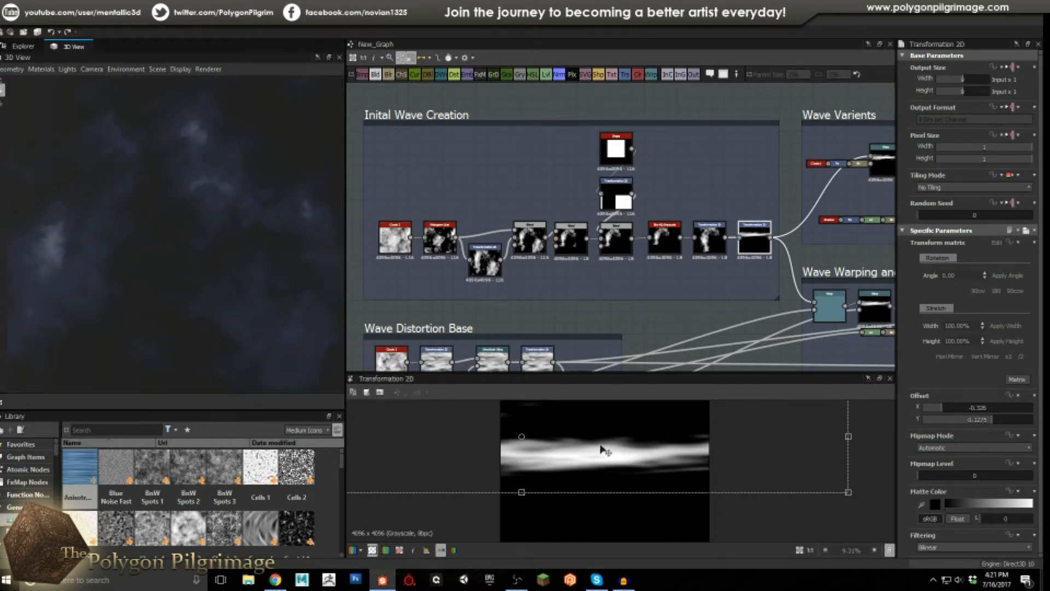
scroll(601, 447, "down", 3)
scroll(602, 448, "up", 1)
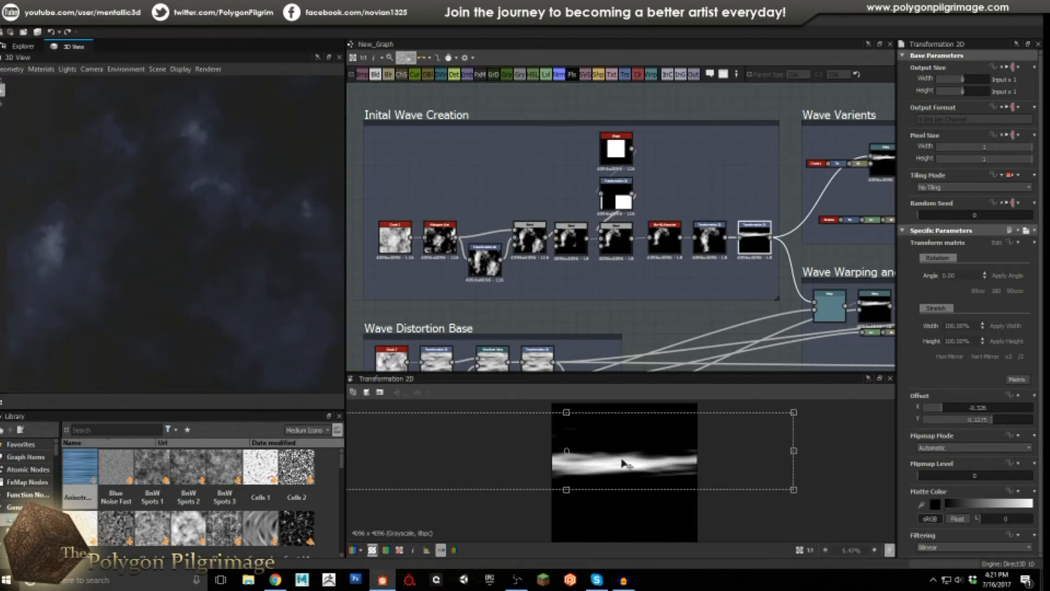
scroll(614, 244, "down", 3)
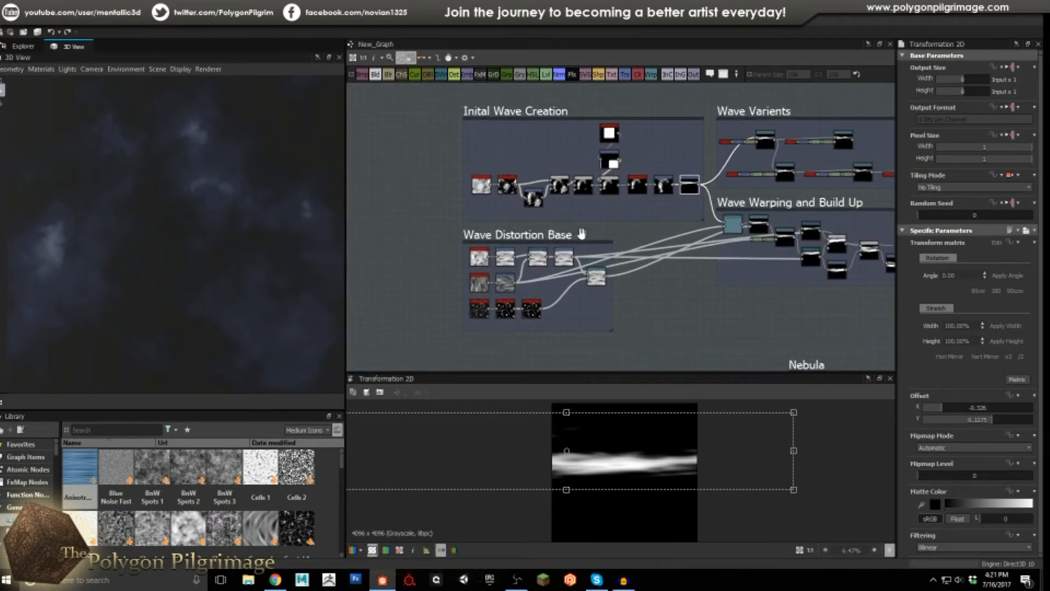
Preview the Wave Distortion Base Clouds, its Transformation 2D and the Directional Warp result.
scroll(594, 281, "up", 4)
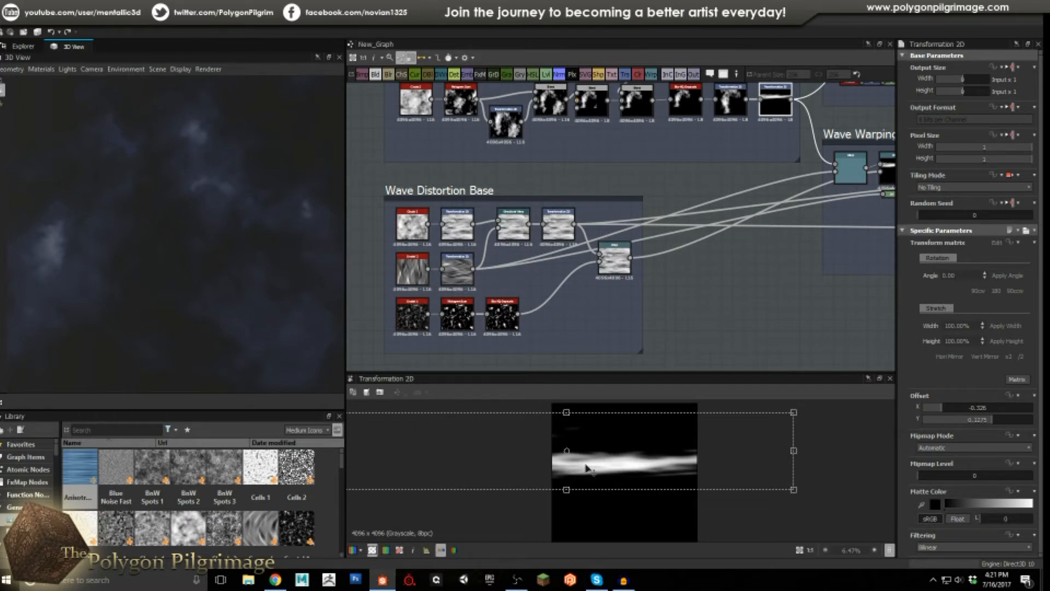
scroll(599, 470, "up", 1)
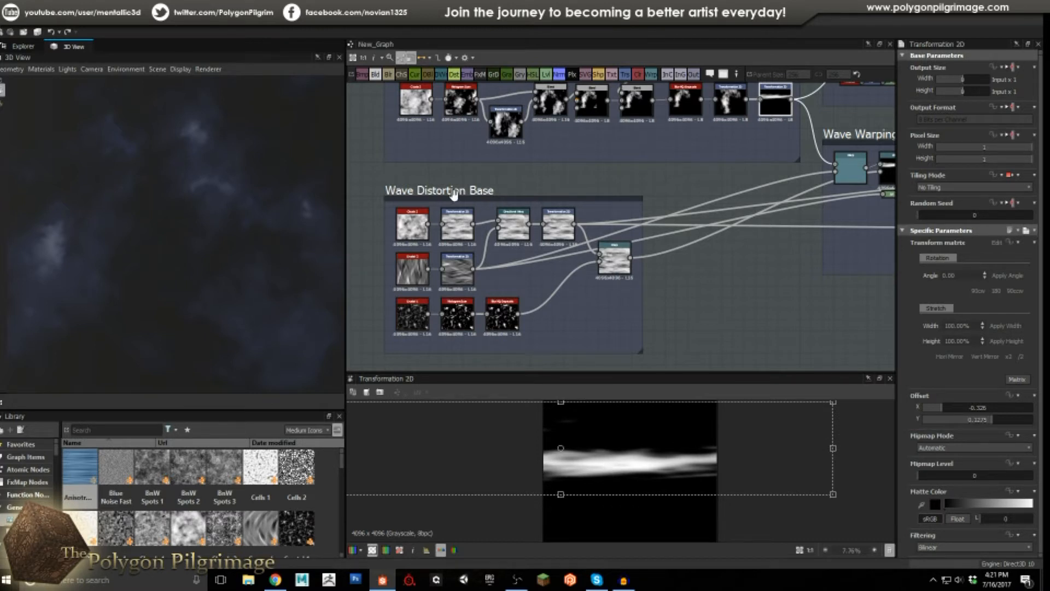
double_click(420, 224)
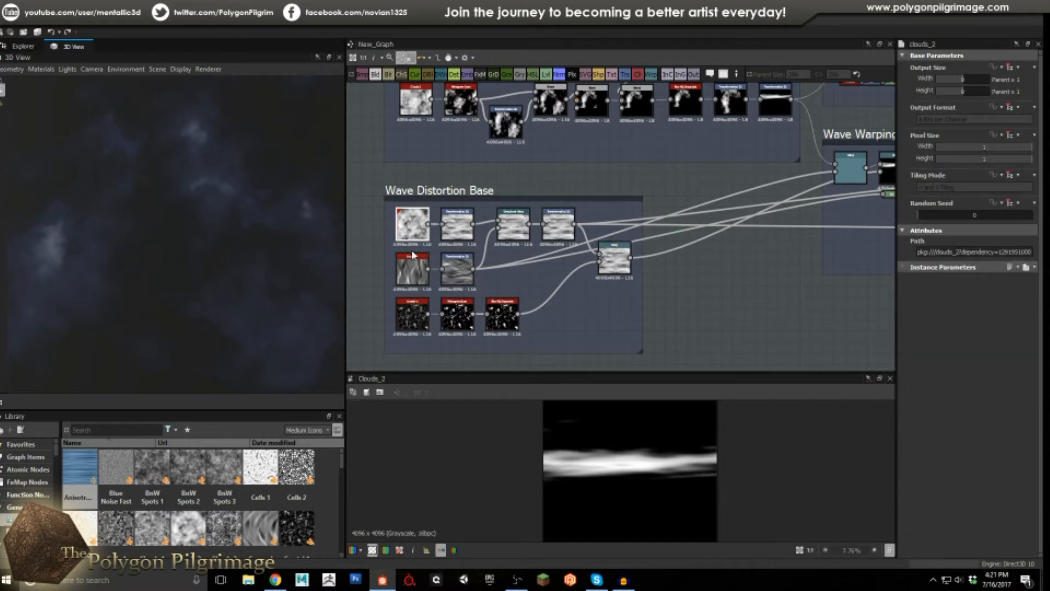
double_click(454, 230)
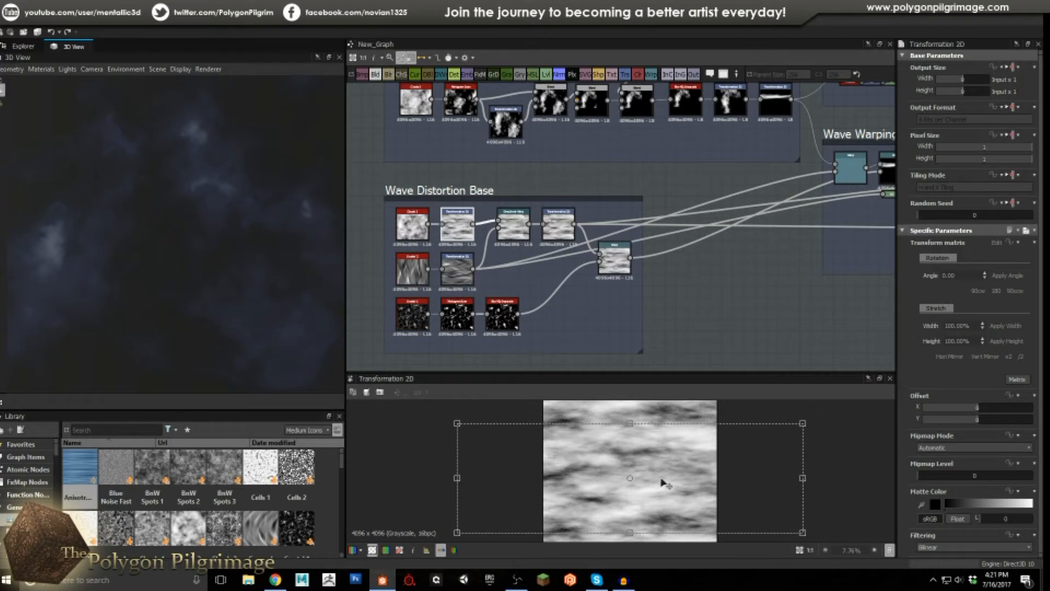
double_click(511, 226)
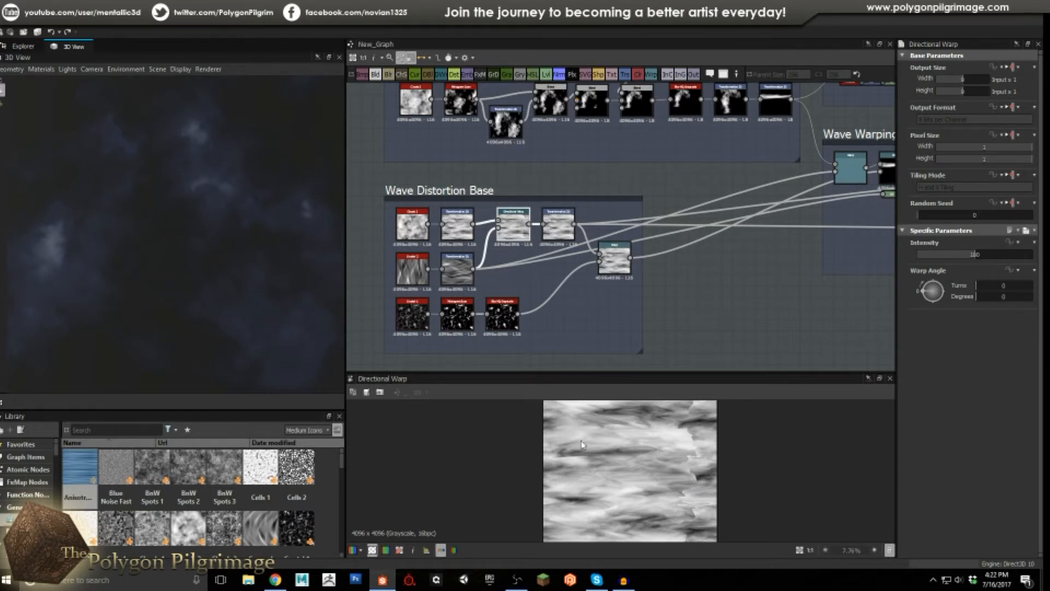
Check Crystal_2 and its transform, then preview the Transformation 2D offsetting the warp by X -0.1647.
left_click(413, 274)
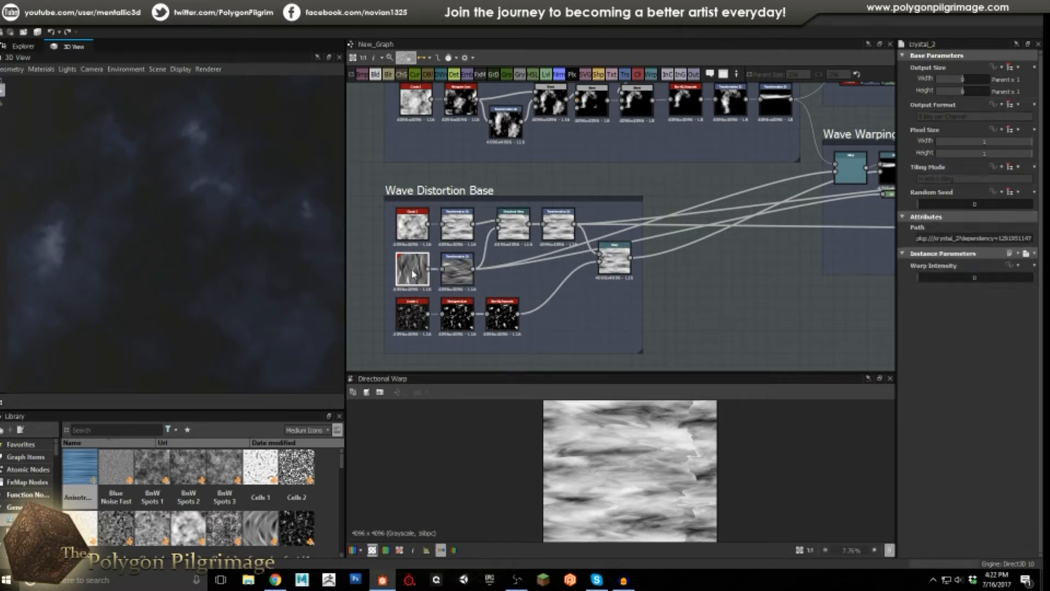
left_click(456, 270)
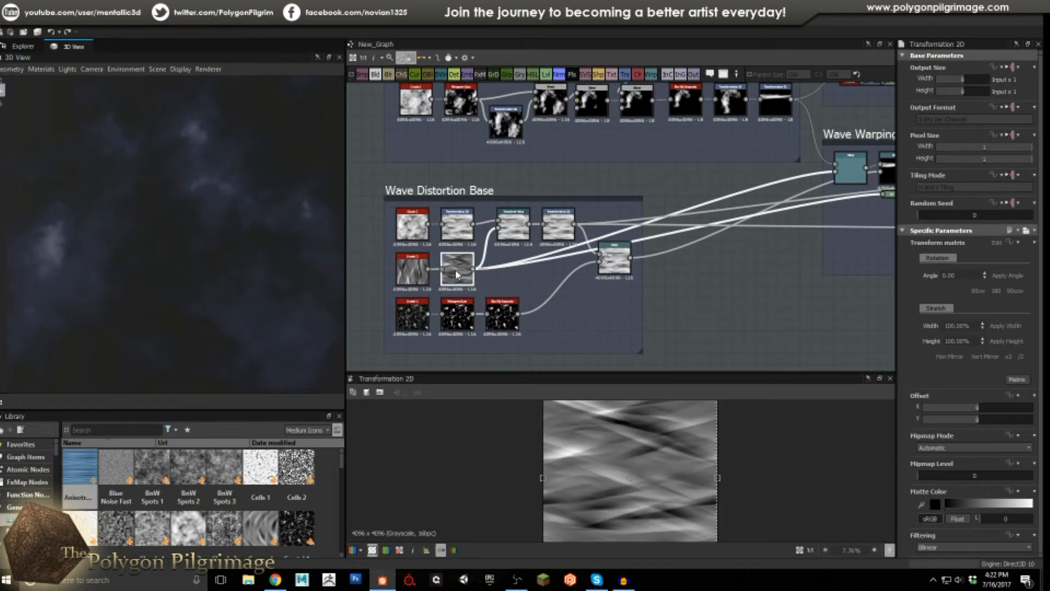
left_click(413, 271)
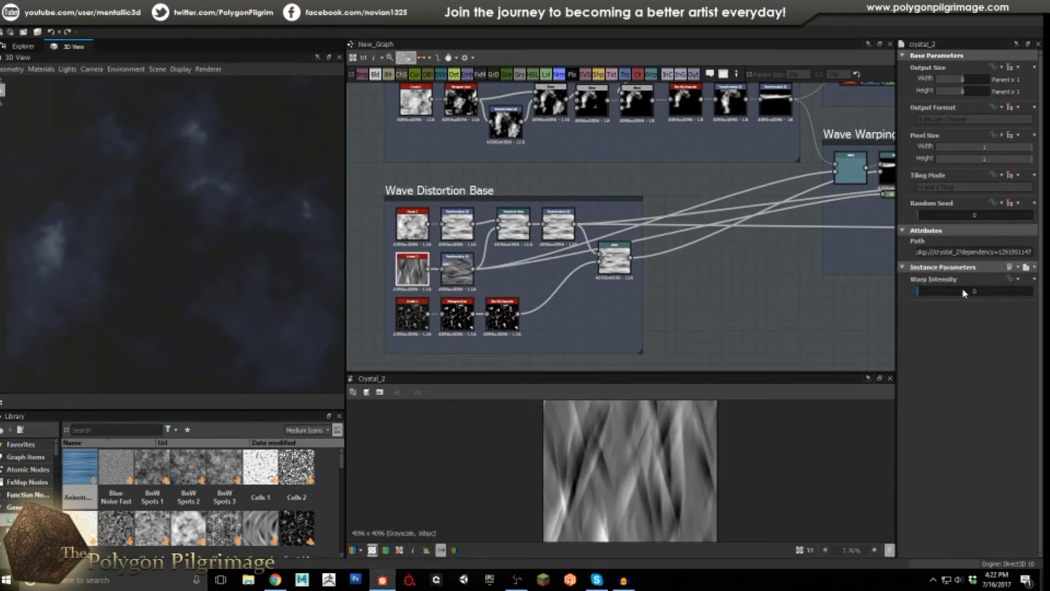
left_click(518, 225)
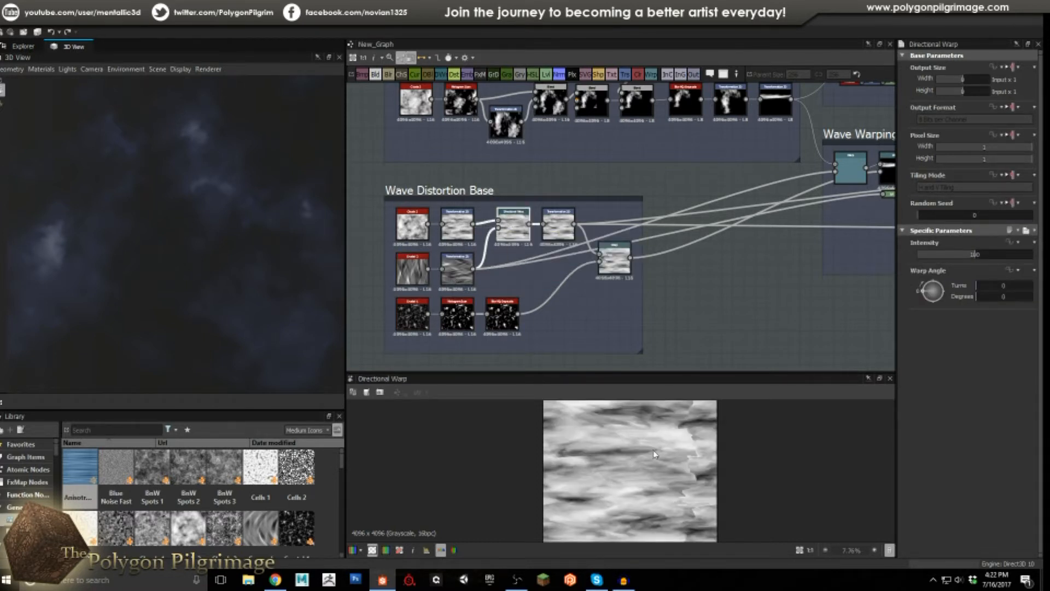
double_click(558, 224)
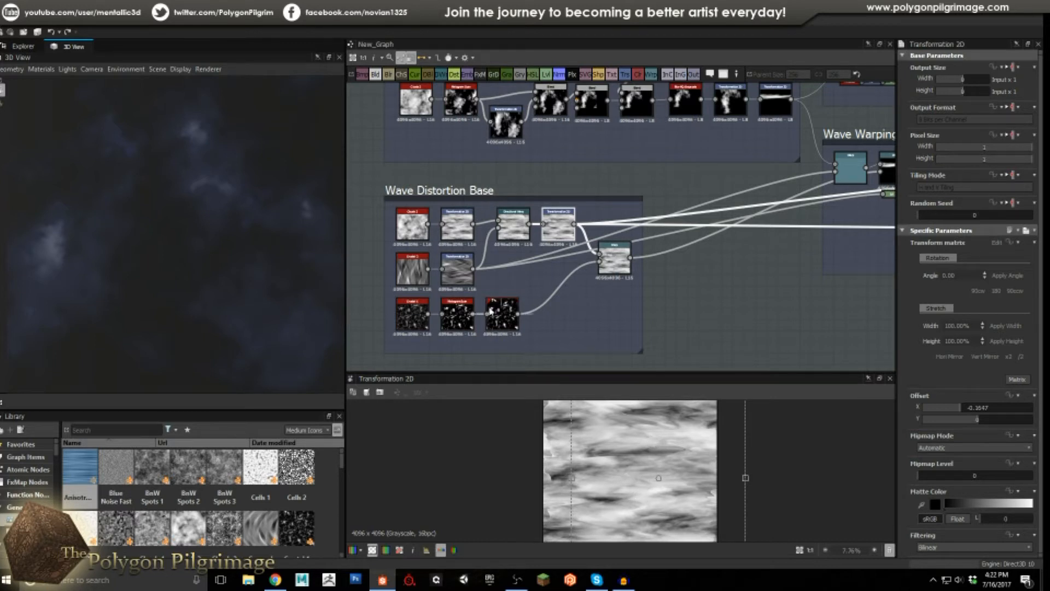
Preview Crystal_1, its Histogram_scan and the Blur HQ Grayscale output in Wave Distortion Base.
double_click(412, 316)
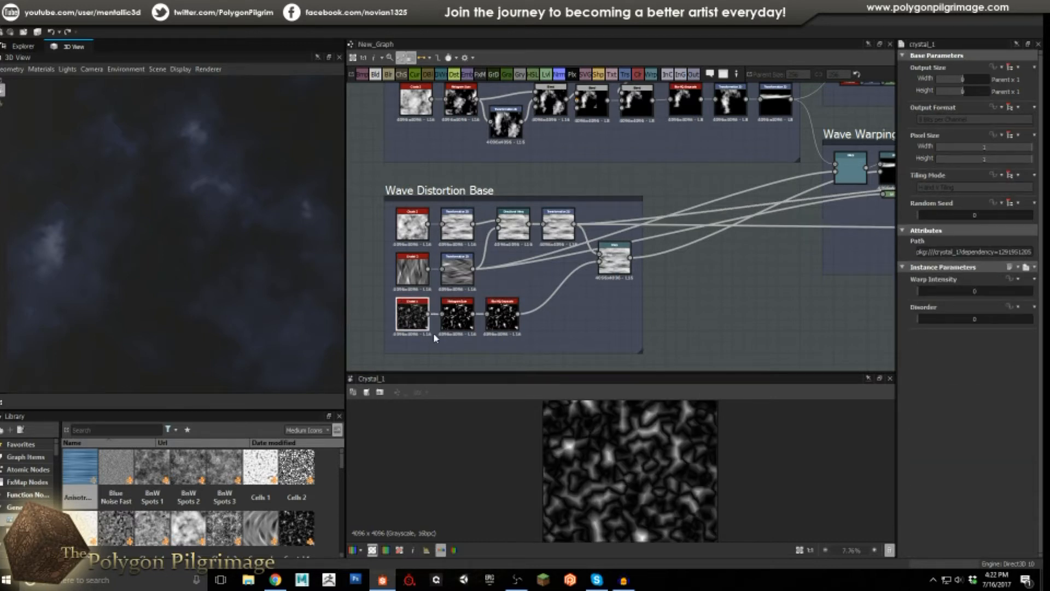
double_click(465, 317)
scroll(659, 436, "up", 4)
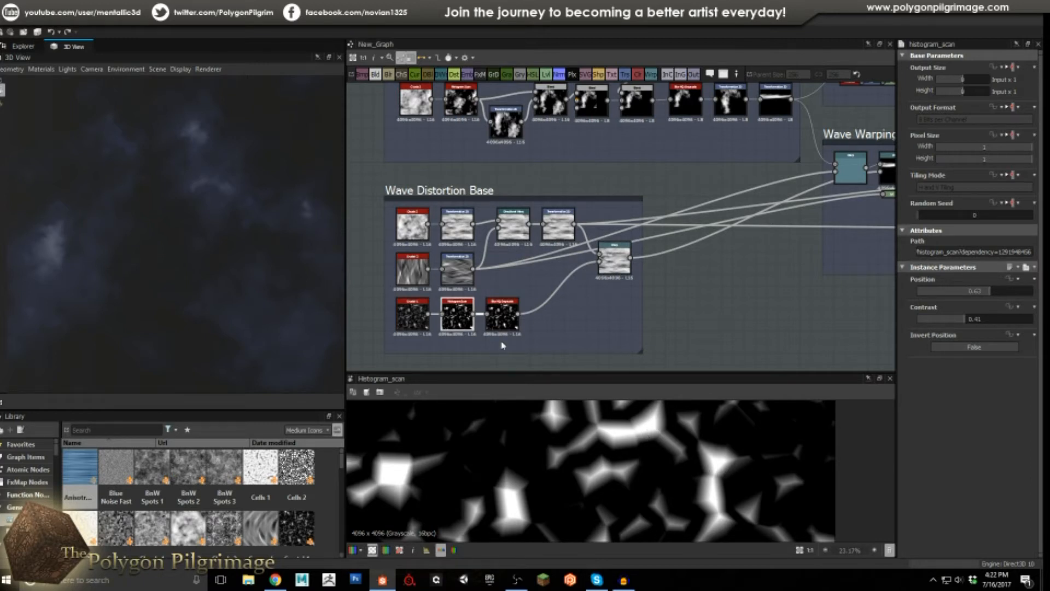
left_click(506, 318)
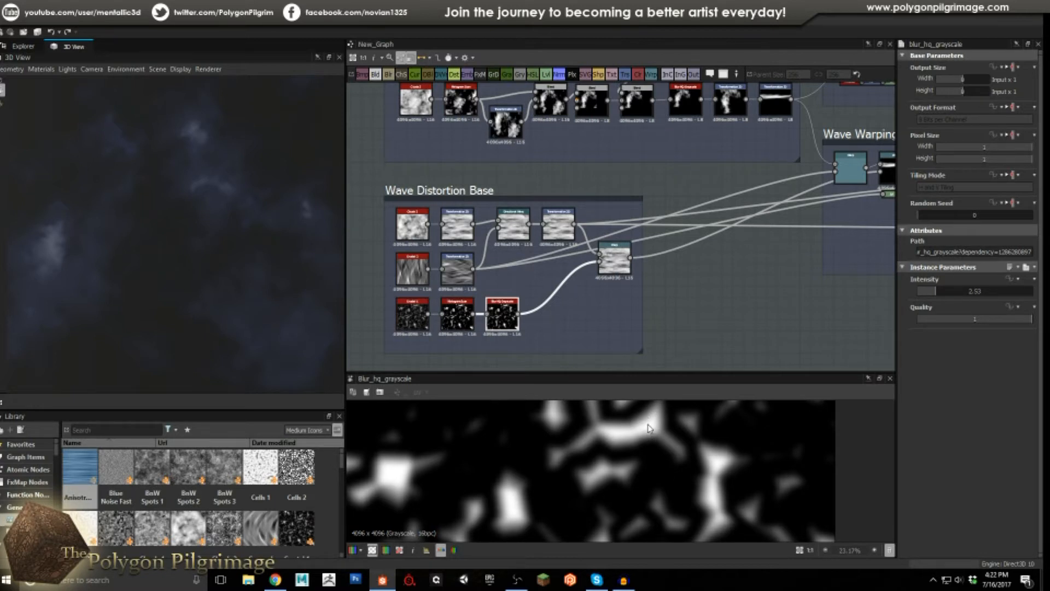
scroll(636, 442, "down", 2)
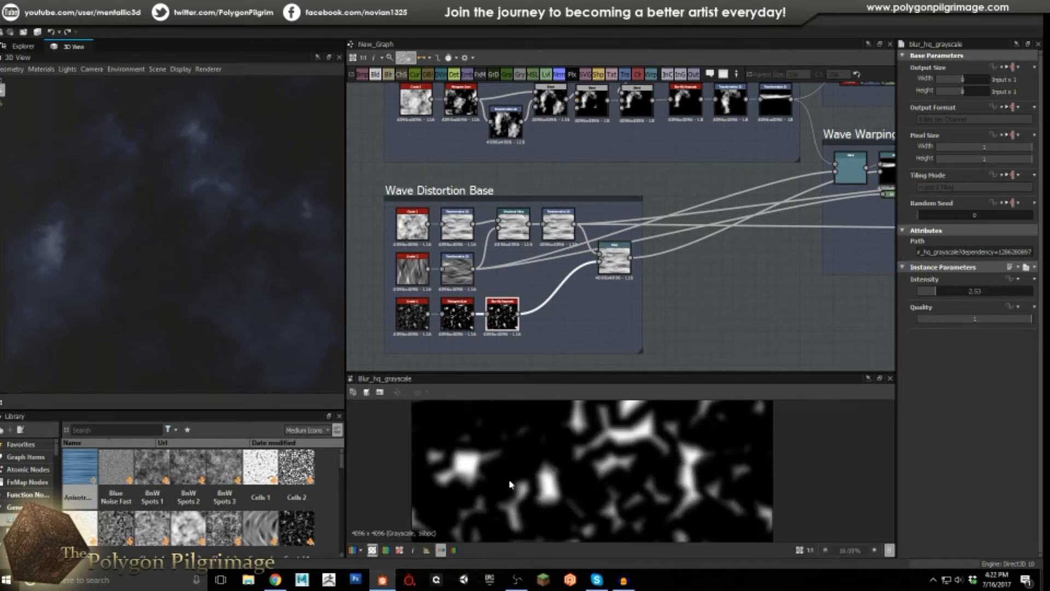
scroll(616, 446, "up", 1)
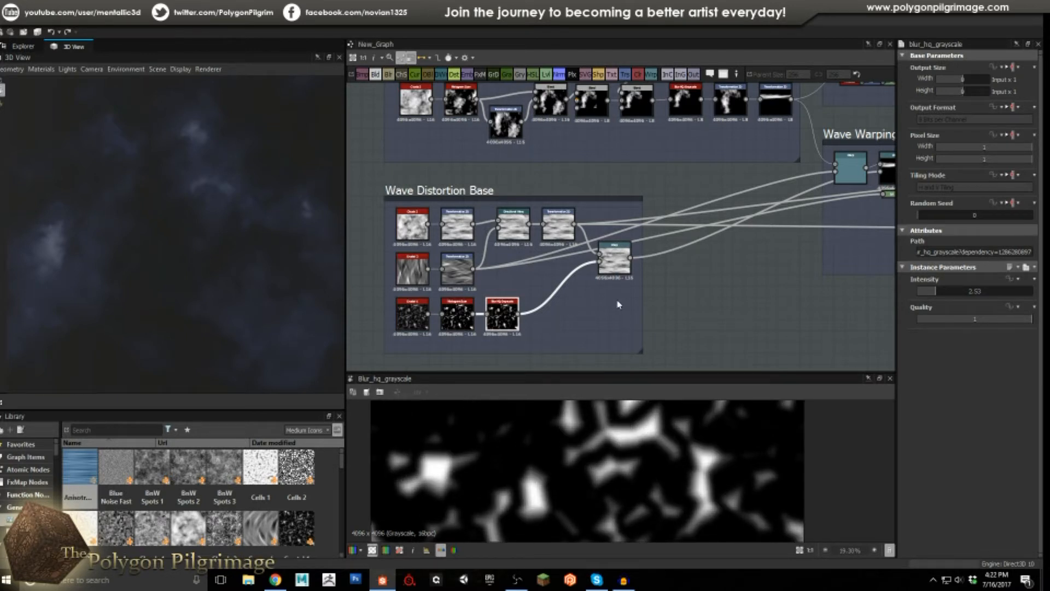
Inspect the Warp output streaking the cloud noise horizontally at intensity 0.09, zooming in and out.
left_click(613, 258)
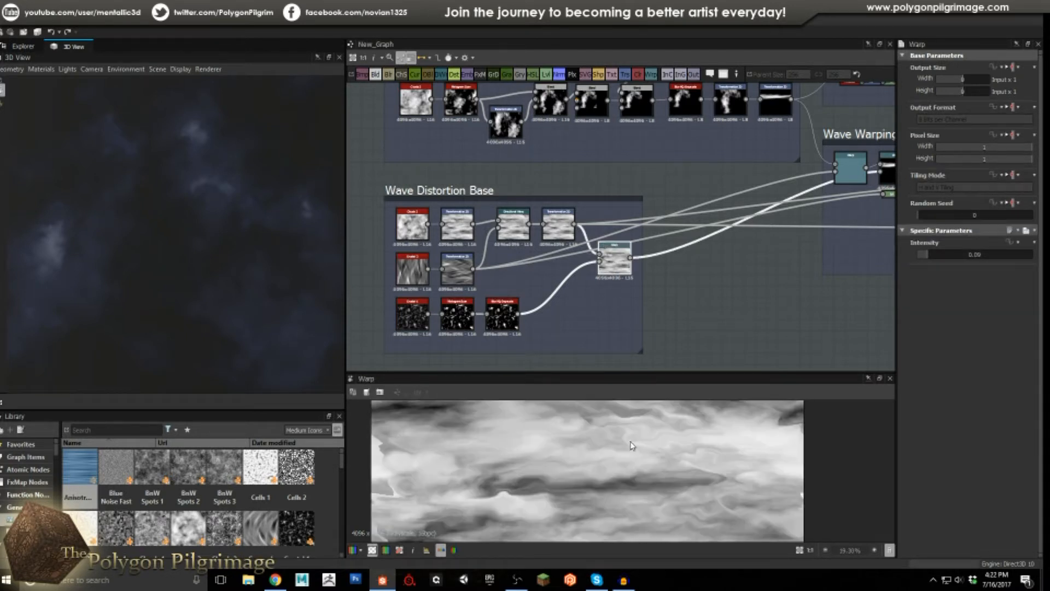
scroll(632, 447, "down", 3)
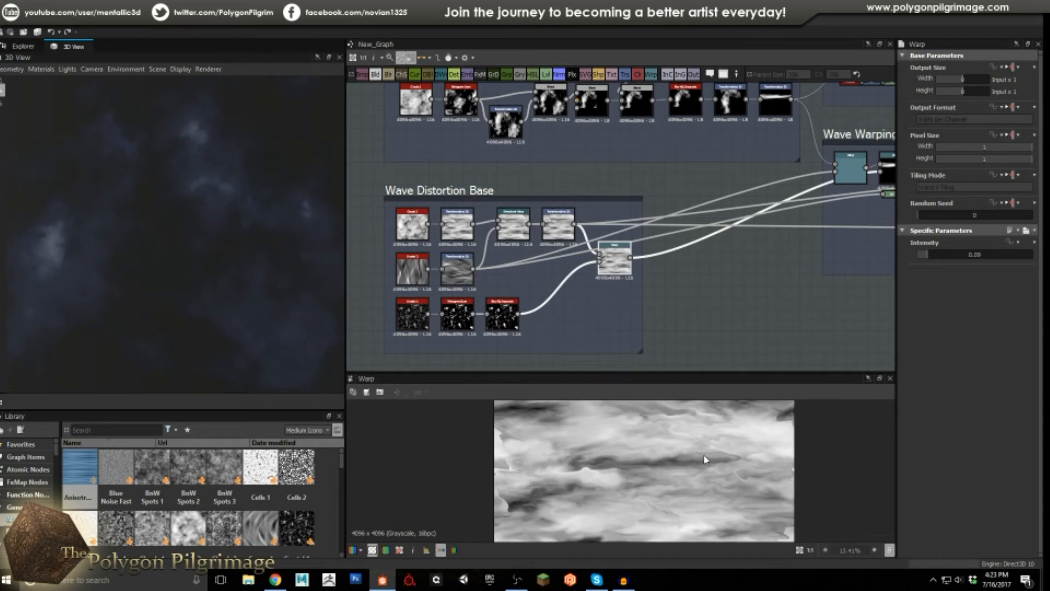
scroll(722, 456, "up", 1)
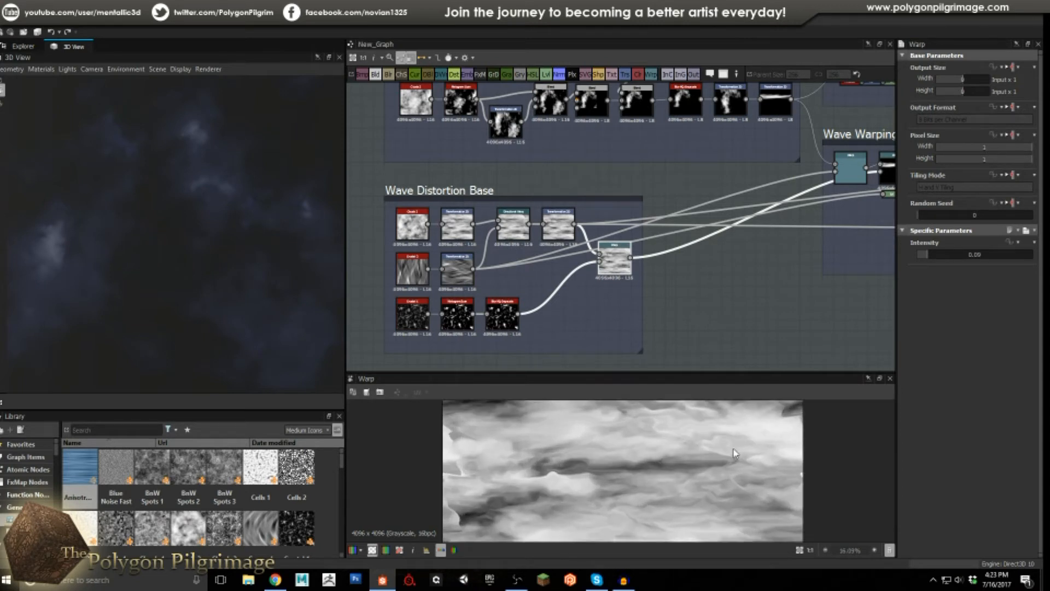
scroll(706, 444, "down", 3)
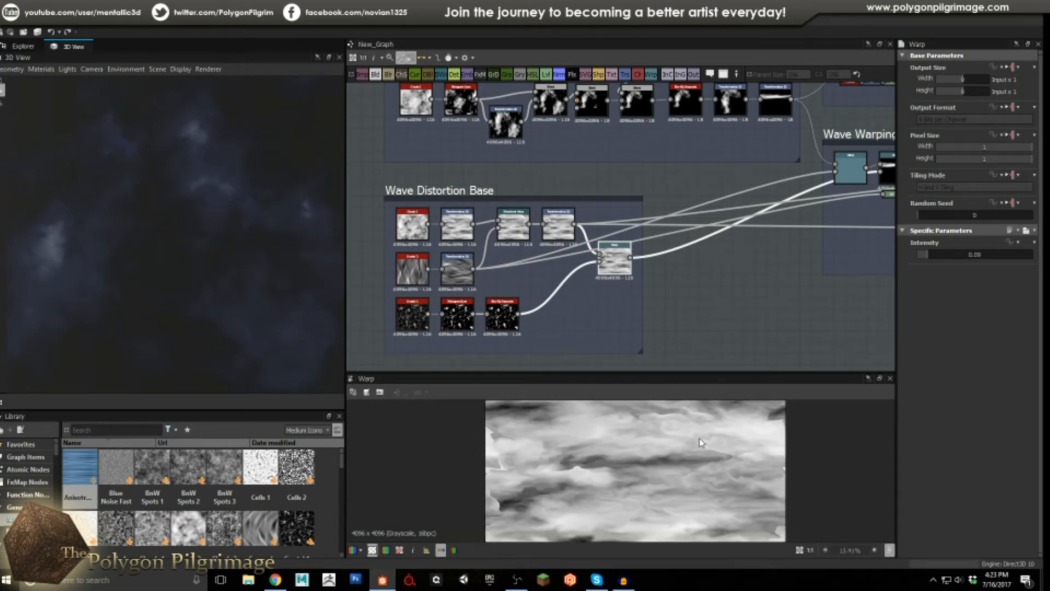
scroll(692, 442, "up", 2)
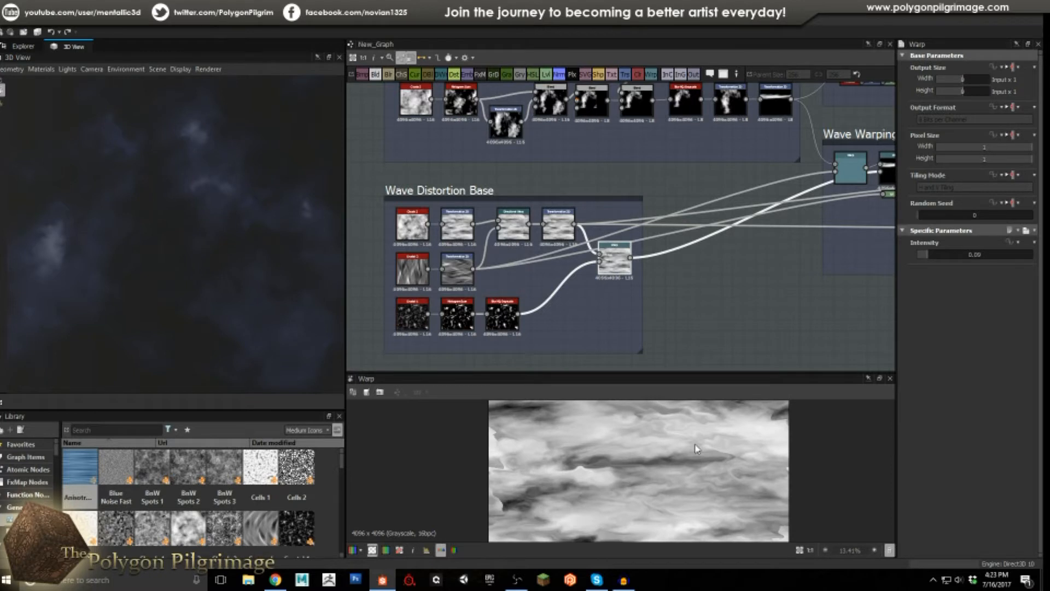
scroll(672, 461, "down", 3)
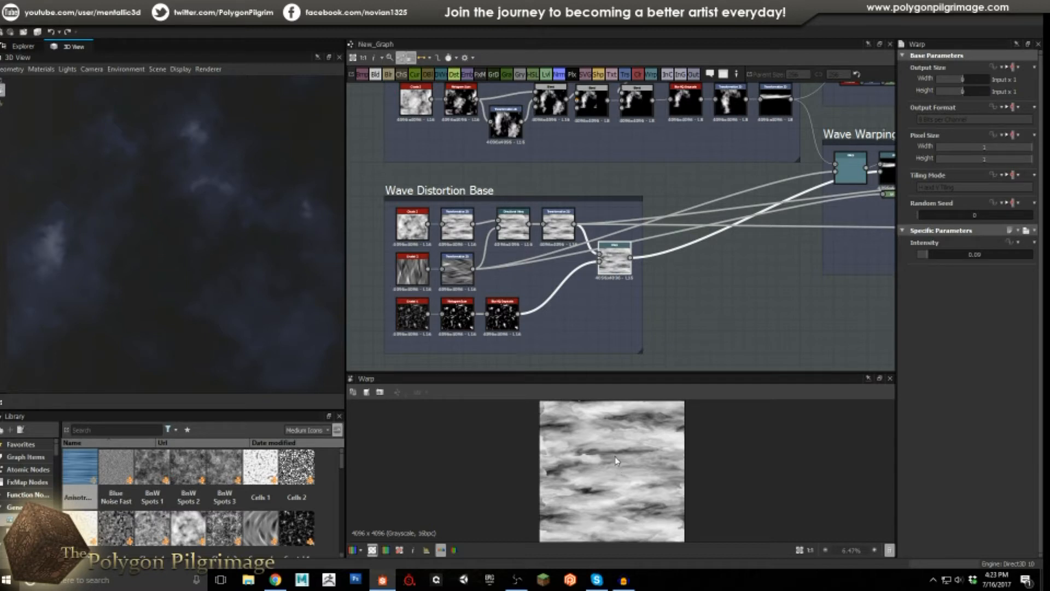
scroll(628, 451, "up", 2)
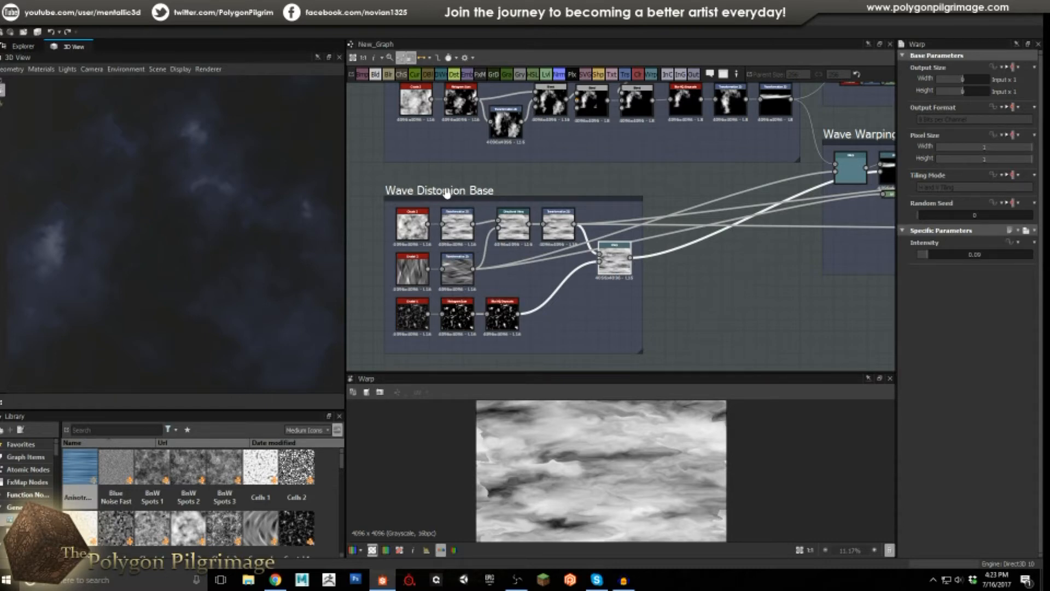
Bring the Wave Varients frame into view and preview its first Warp node's output.
middle_click_drag(743, 256, 525, 305)
scroll(615, 284, "down", 2)
middle_click_drag(614, 283, 535, 327)
middle_click_drag(637, 253, 538, 237)
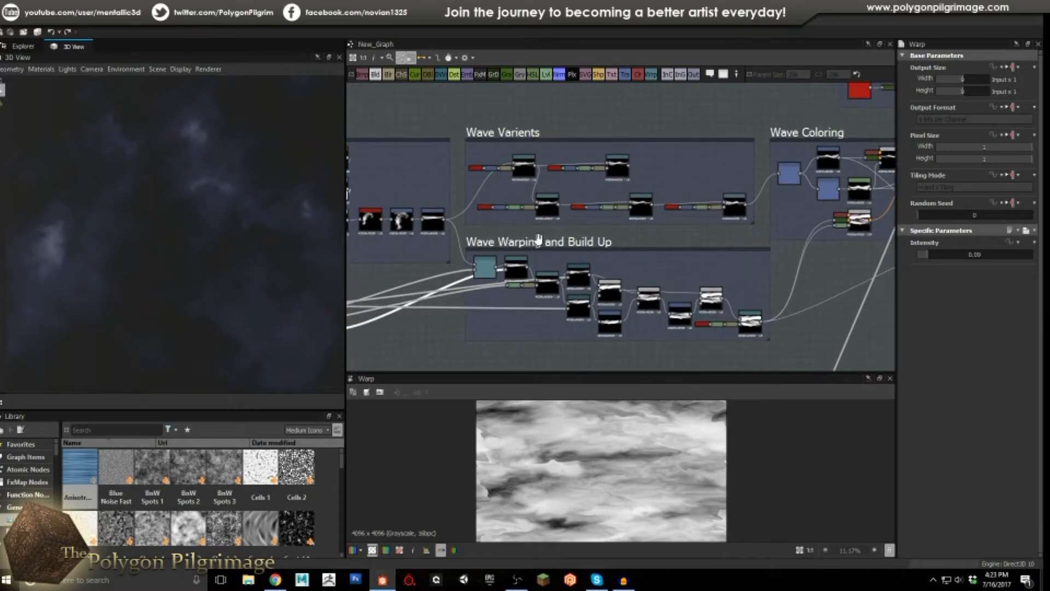
scroll(486, 185, "up", 2)
scroll(483, 166, "up", 3)
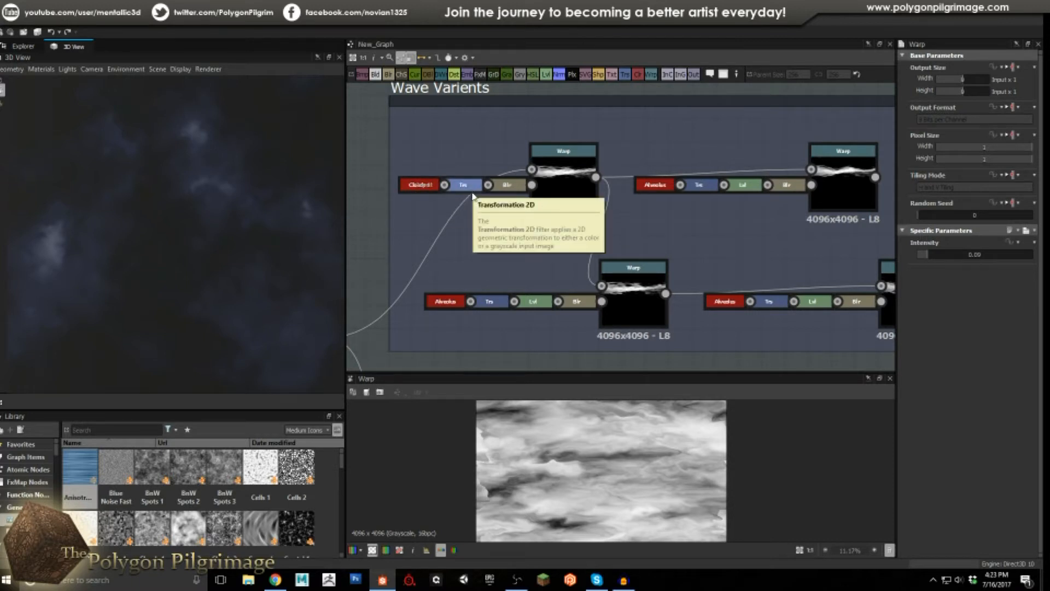
double_click(565, 183)
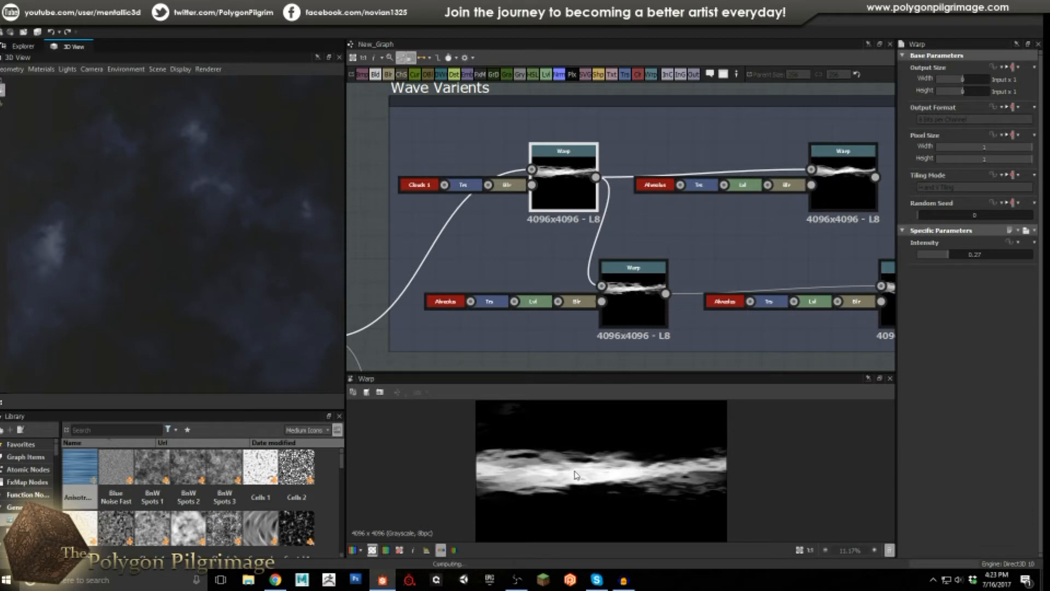
Preview the feeding Transformation 2D, clouds_1, transformed and blurred clouds, then return to the first Warp.
scroll(616, 486, "down", 2)
scroll(545, 266, "up", 1)
middle_click_drag(545, 266, 605, 216)
scroll(605, 216, "down", 3)
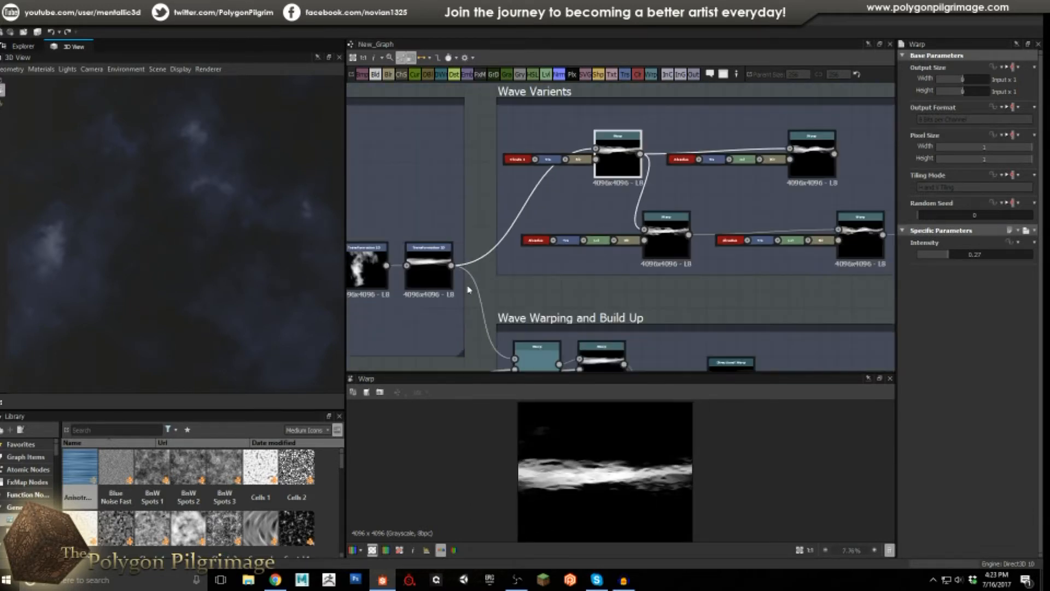
double_click(435, 274)
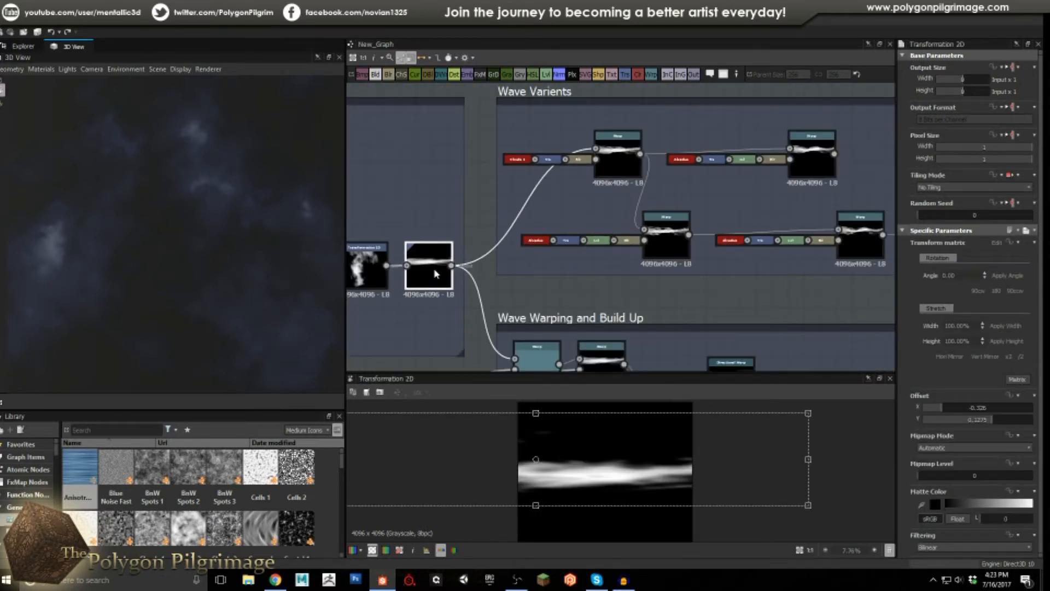
double_click(520, 159)
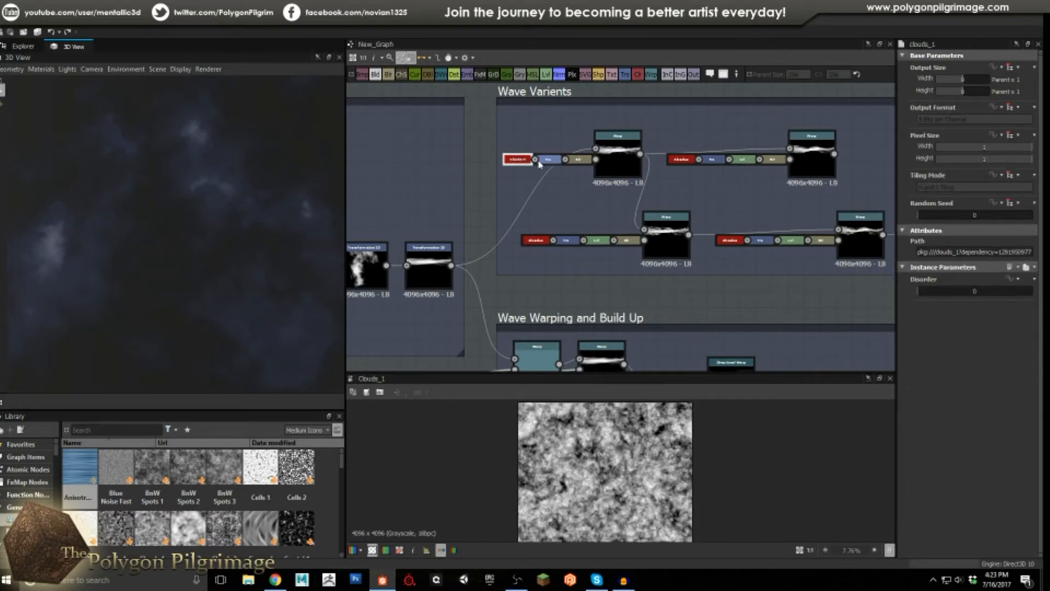
double_click(545, 160)
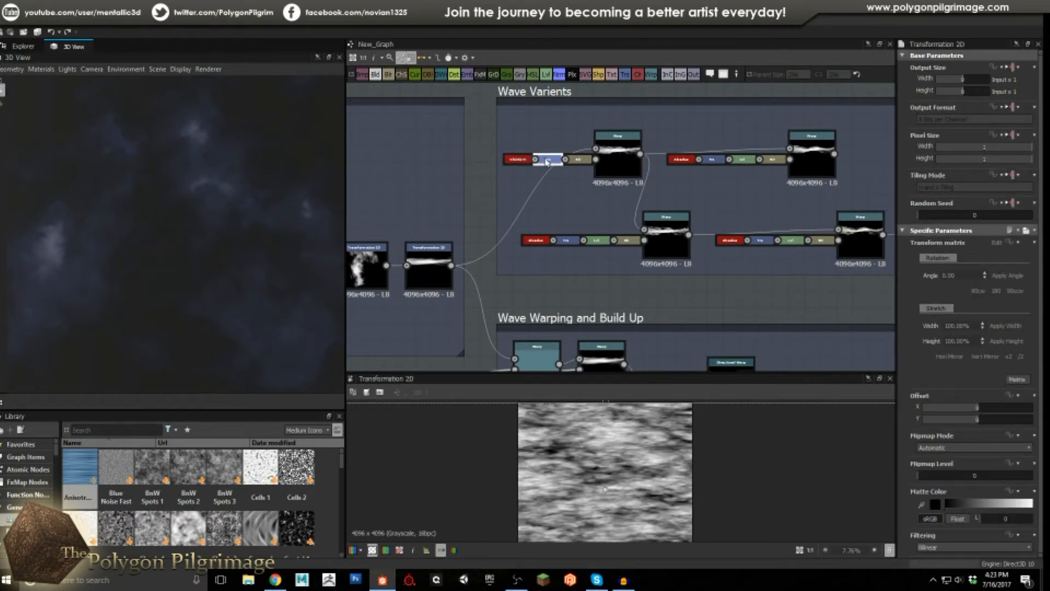
double_click(578, 160)
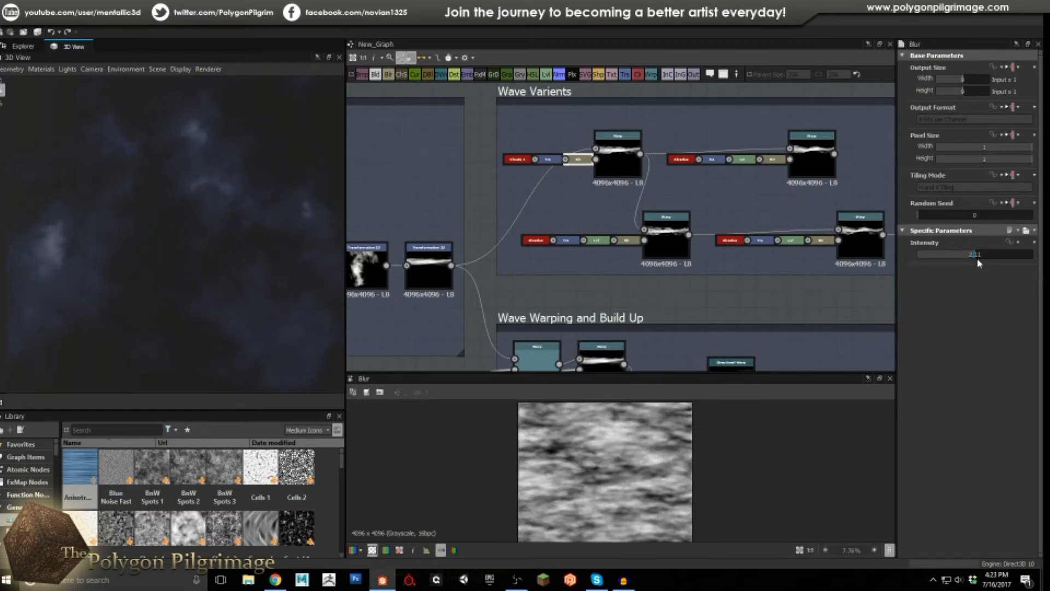
double_click(617, 144)
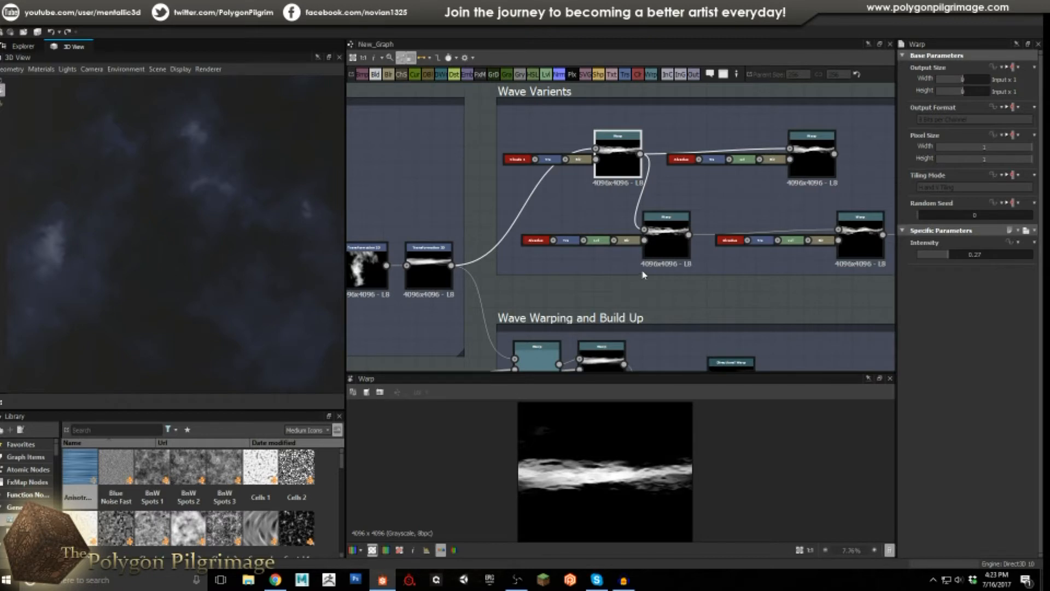
Preview the second Warp node's output in Wave Varients.
middle_click_drag(684, 199, 559, 209)
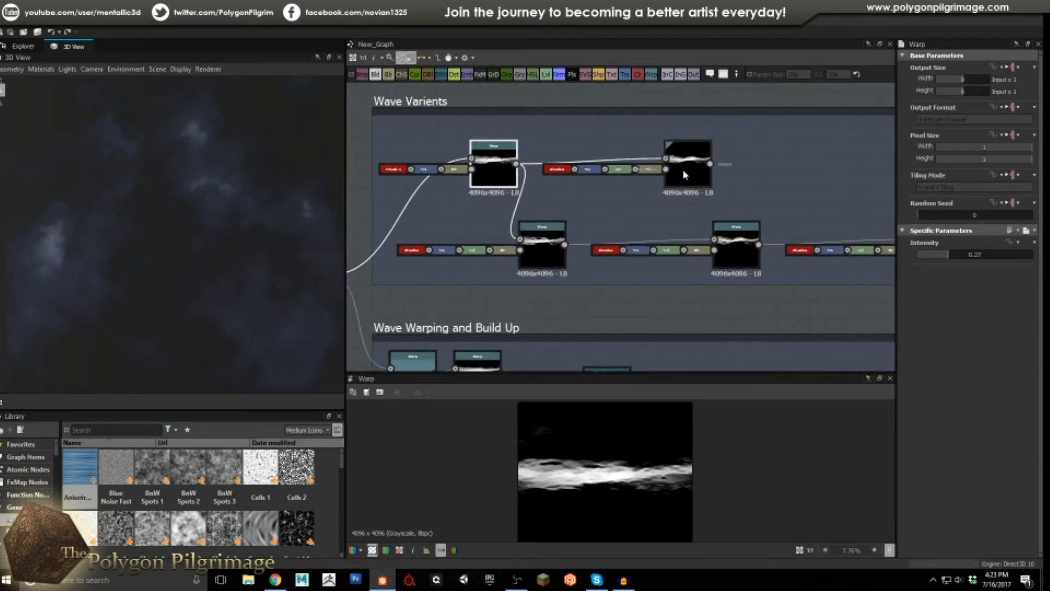
double_click(684, 174)
scroll(600, 480, "up", 1)
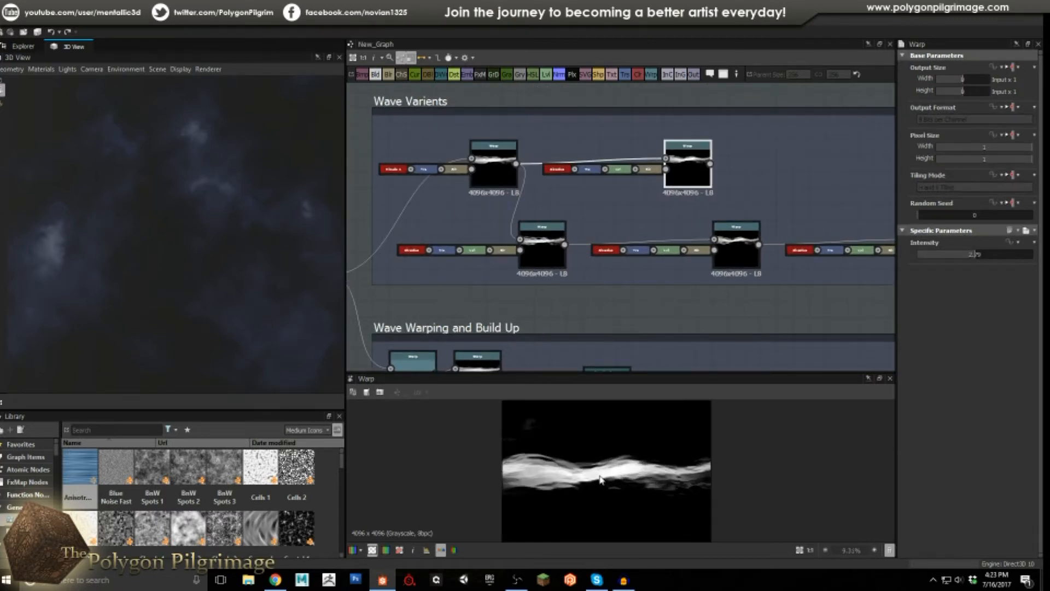
scroll(600, 480, "up", 1)
scroll(579, 190, "up", 5)
Step through the Alveolus, Transformation 2D, Levels and Blur chain, then preview the Alveolus-driven Warp.
double_click(557, 165)
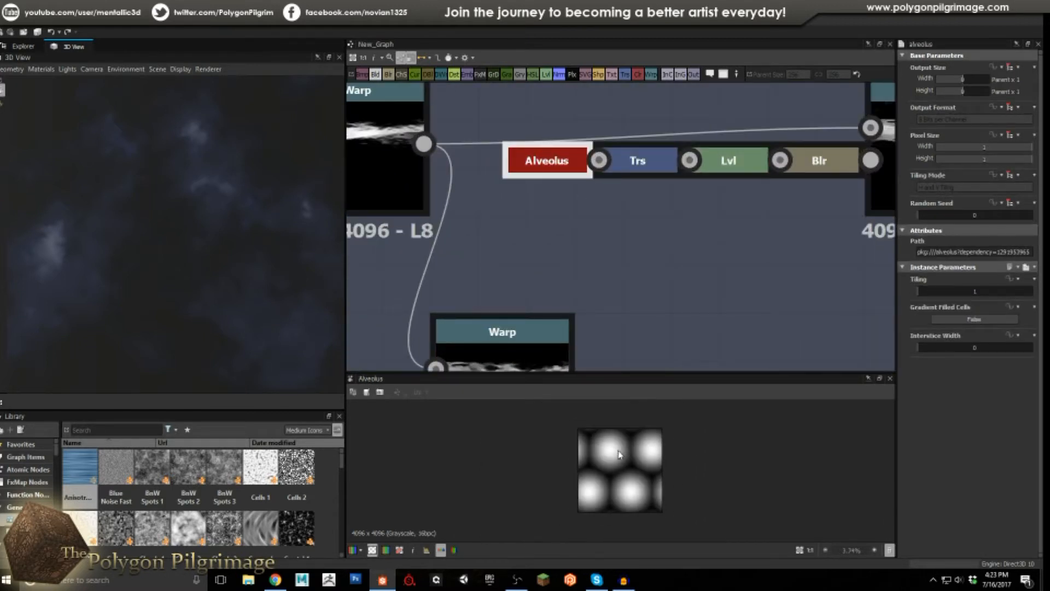
double_click(645, 164)
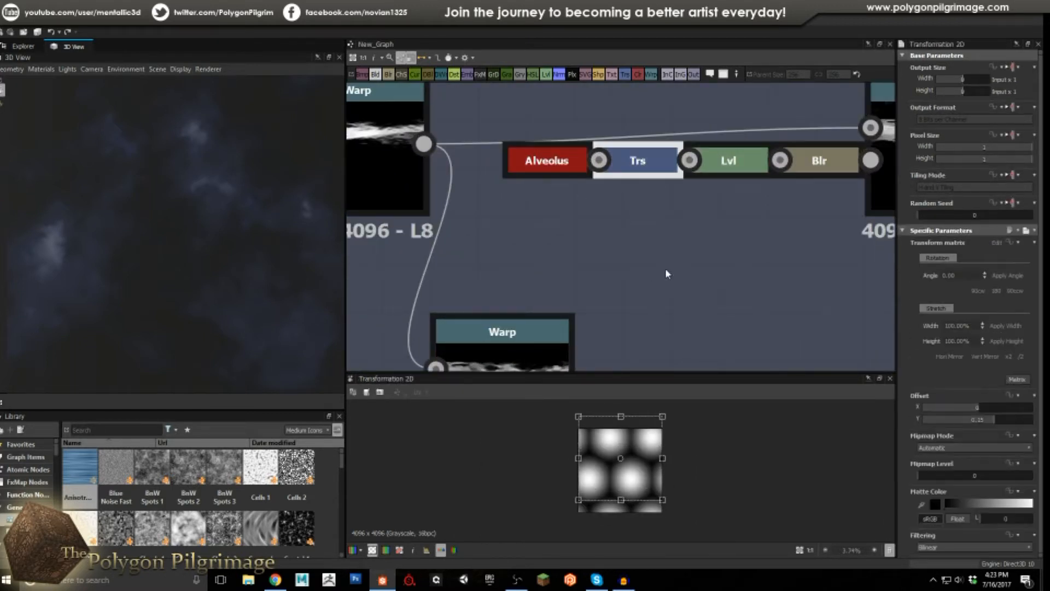
double_click(730, 163)
scroll(634, 465, "up", 3)
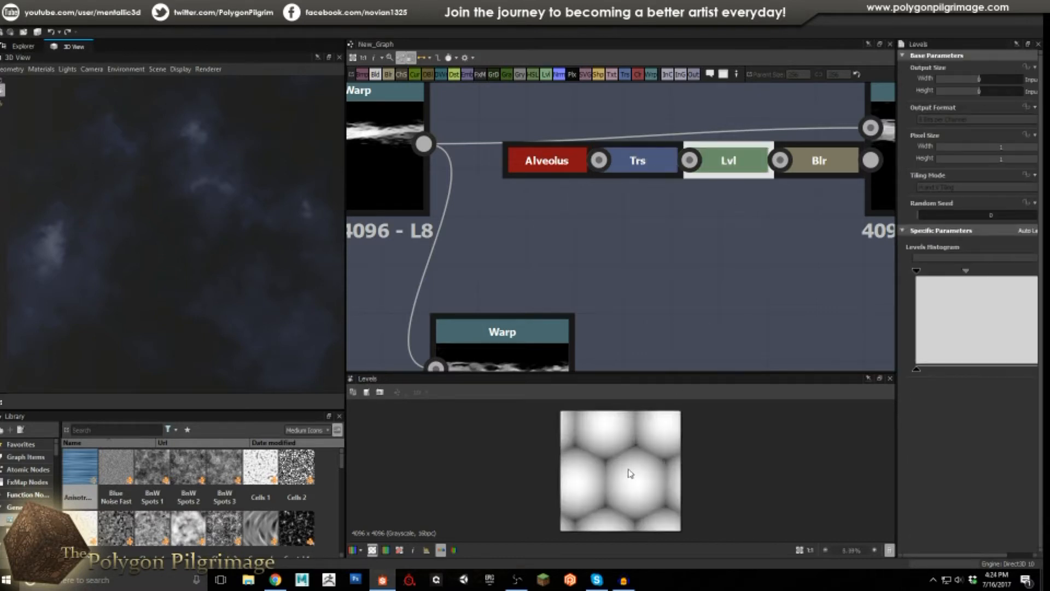
double_click(816, 171)
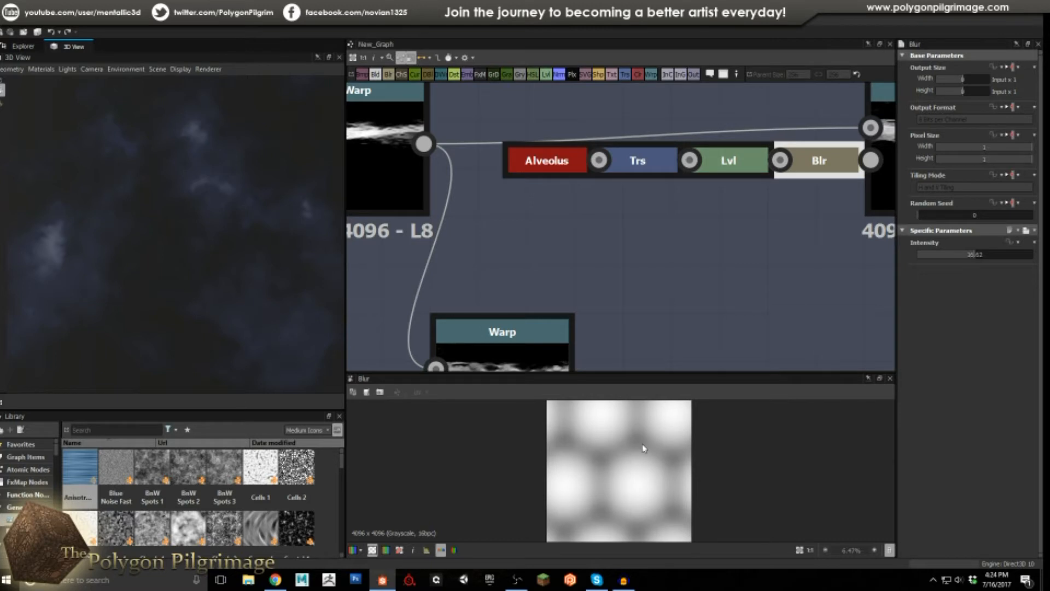
middle_click_drag(735, 268, 565, 297)
scroll(566, 297, "down", 2)
double_click(676, 226)
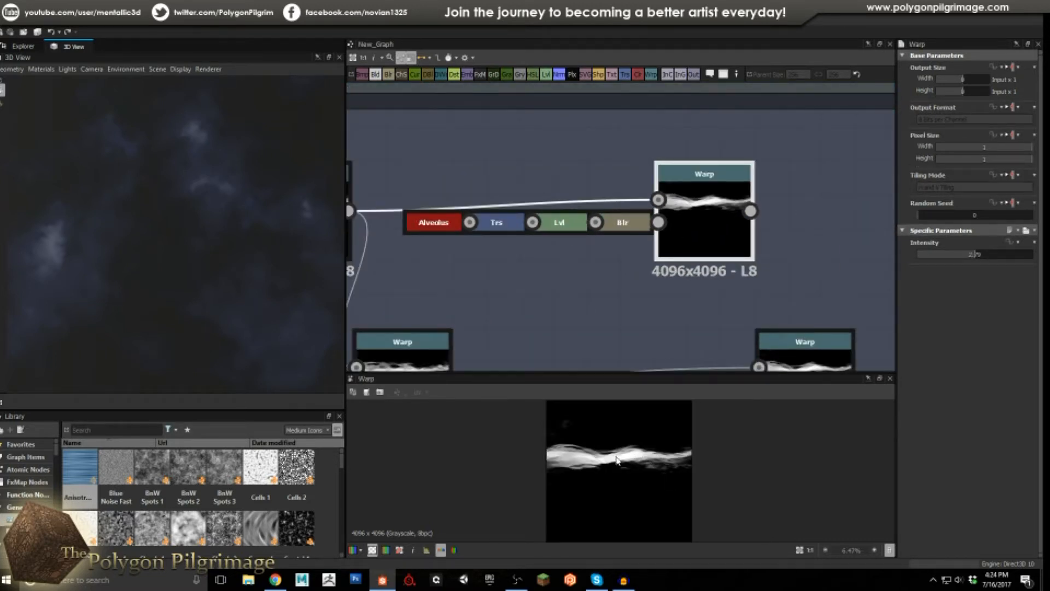
scroll(614, 241, "down", 4)
middle_click_drag(593, 263, 643, 247)
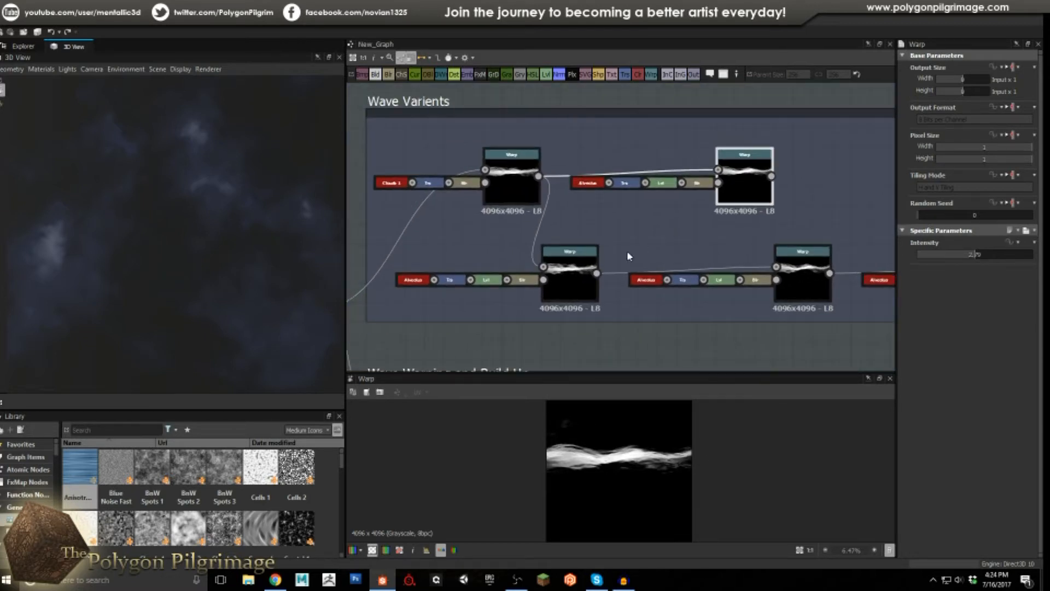
scroll(435, 300, "up", 2)
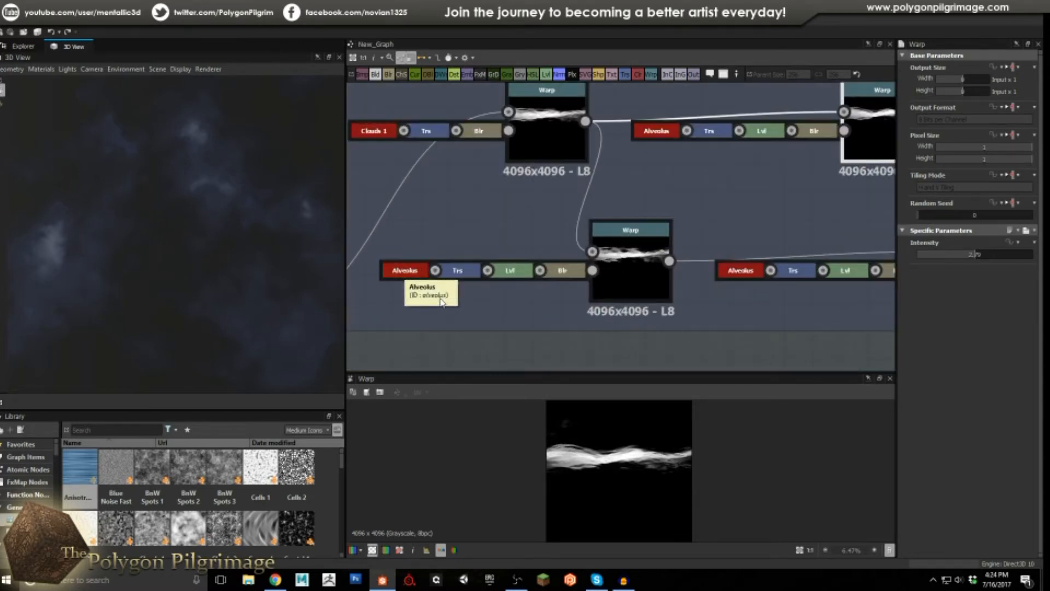
left_click(620, 264)
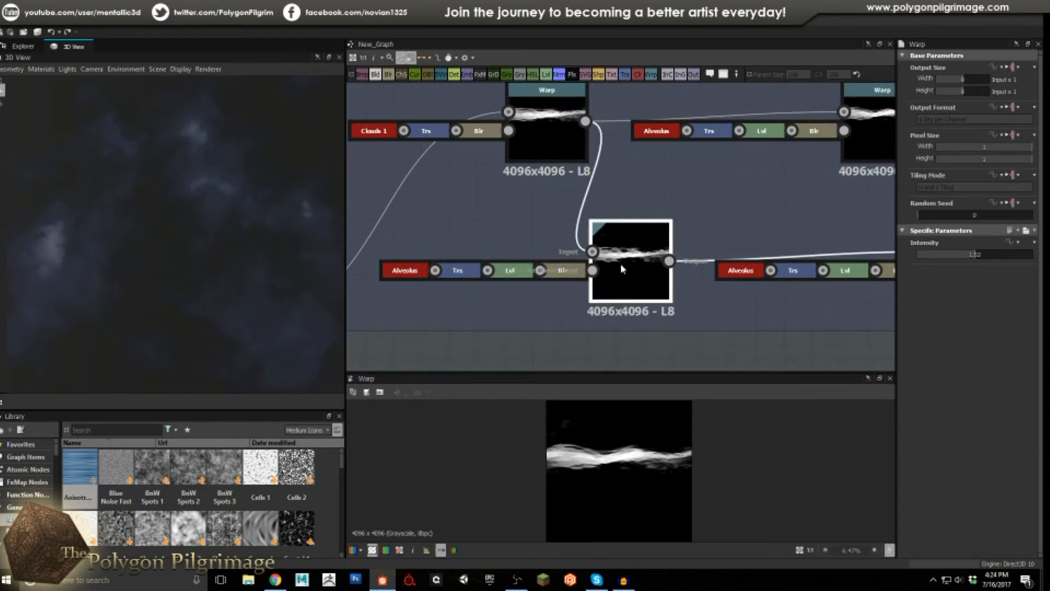
scroll(660, 465, "up", 3)
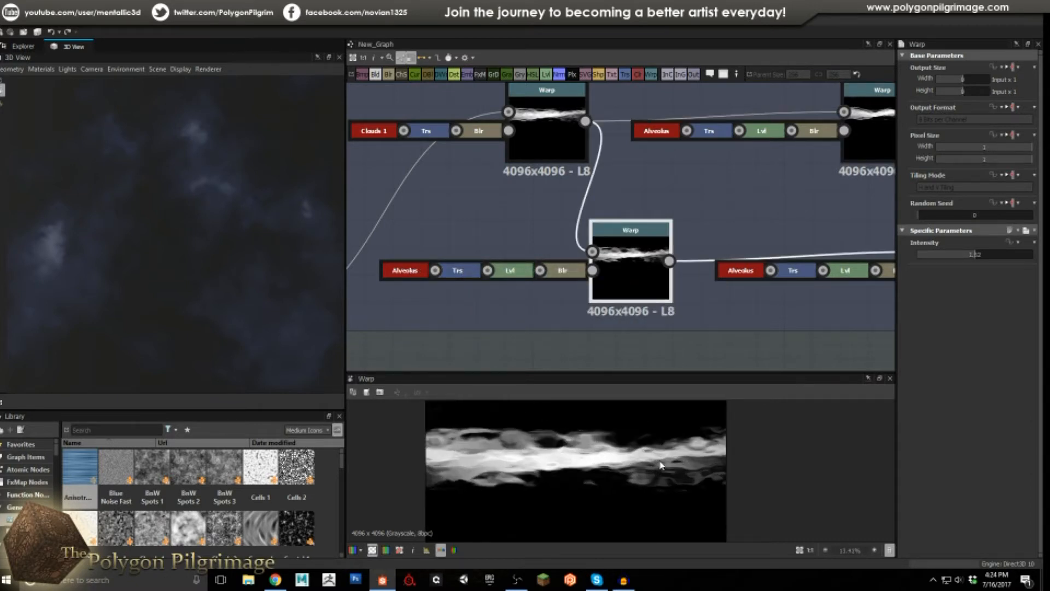
scroll(660, 465, "down", 2)
middle_click_drag(744, 221, 511, 241)
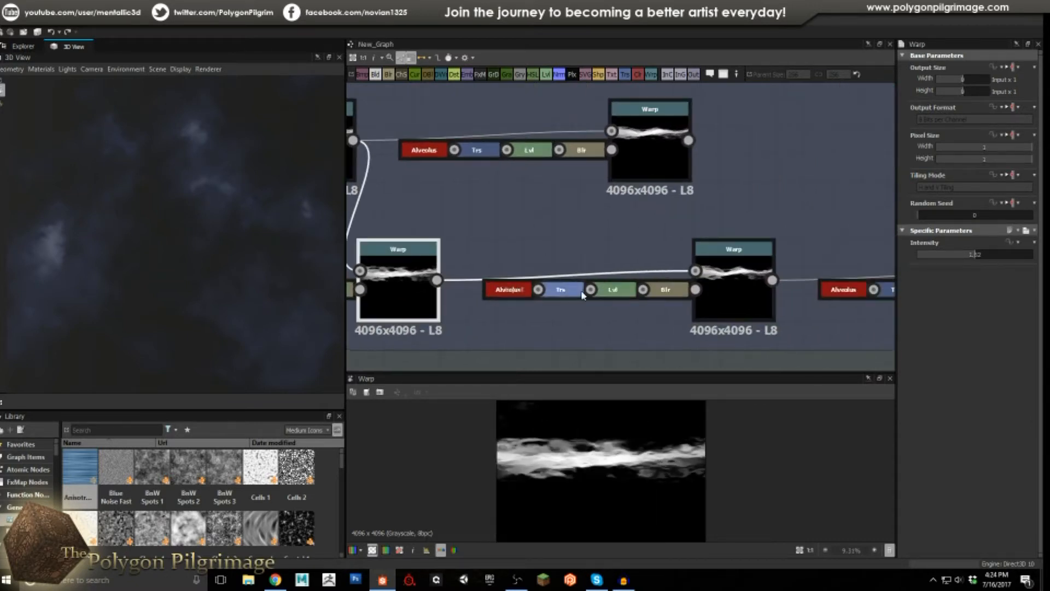
left_click(734, 291)
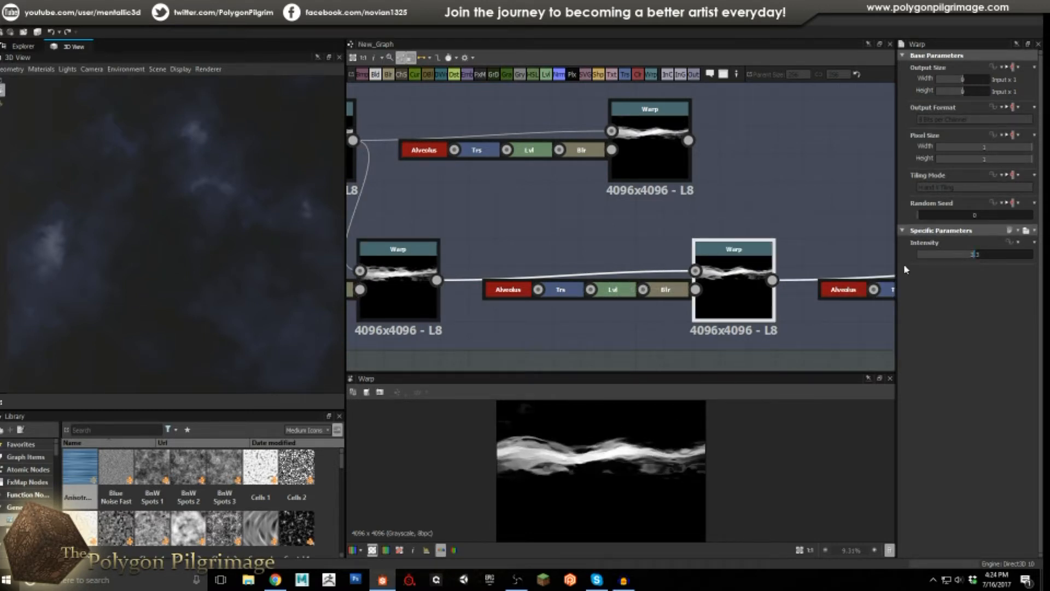
scroll(674, 296, "down", 2)
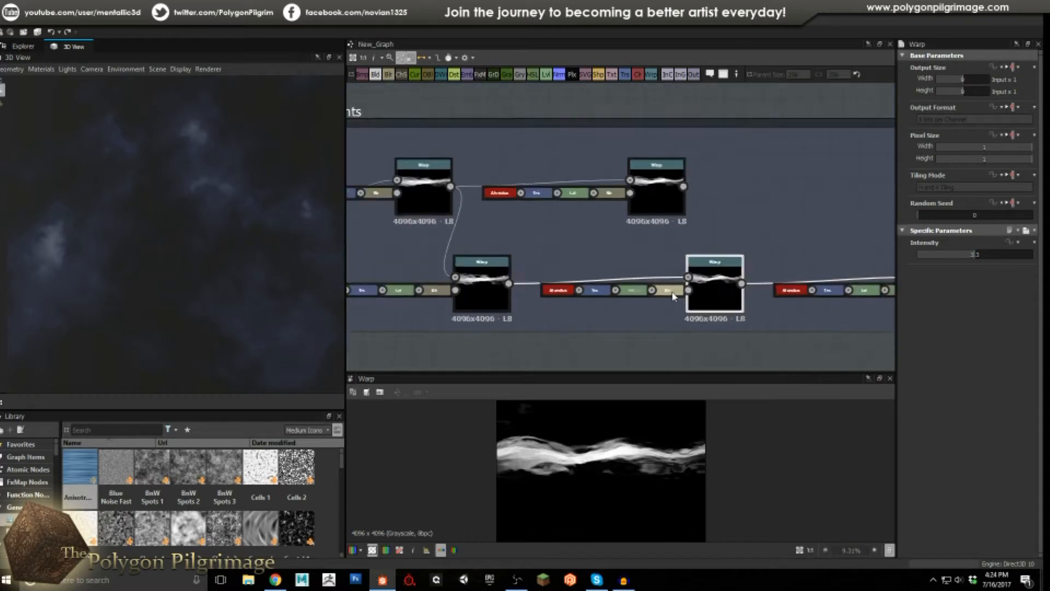
scroll(673, 296, "down", 2)
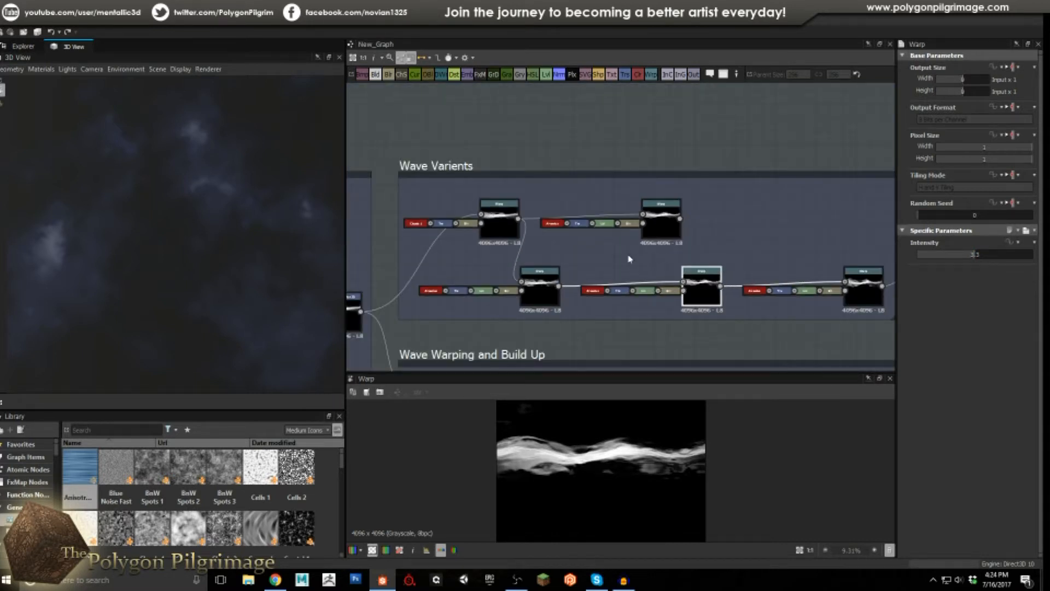
middle_click_drag(775, 240, 662, 216)
left_click(750, 263)
scroll(622, 465, "up", 2)
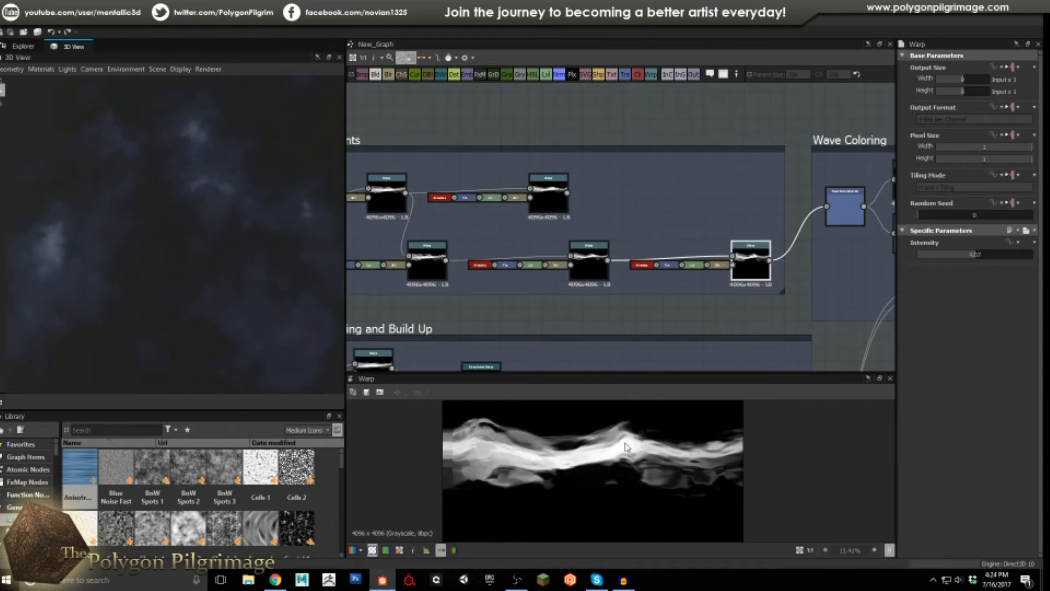
middle_click_drag(733, 249, 578, 242)
scroll(491, 260, "up", 3)
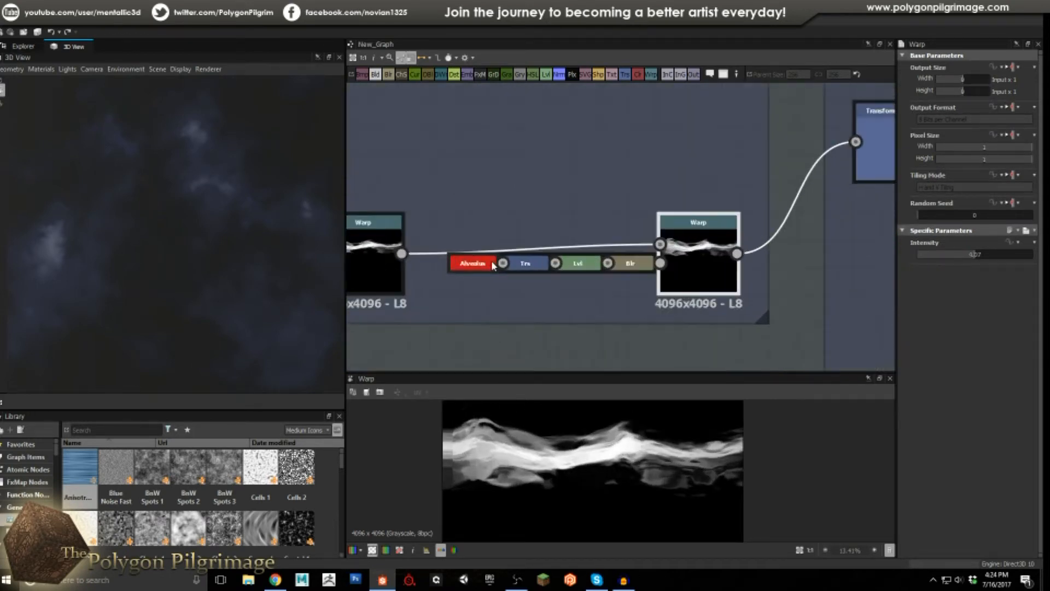
double_click(470, 265)
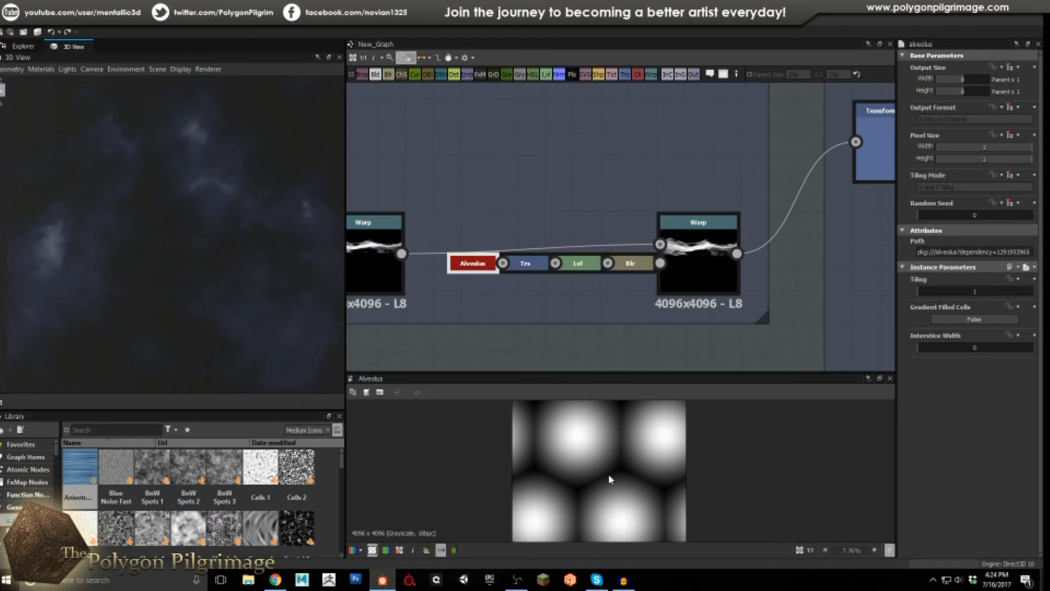
double_click(525, 264)
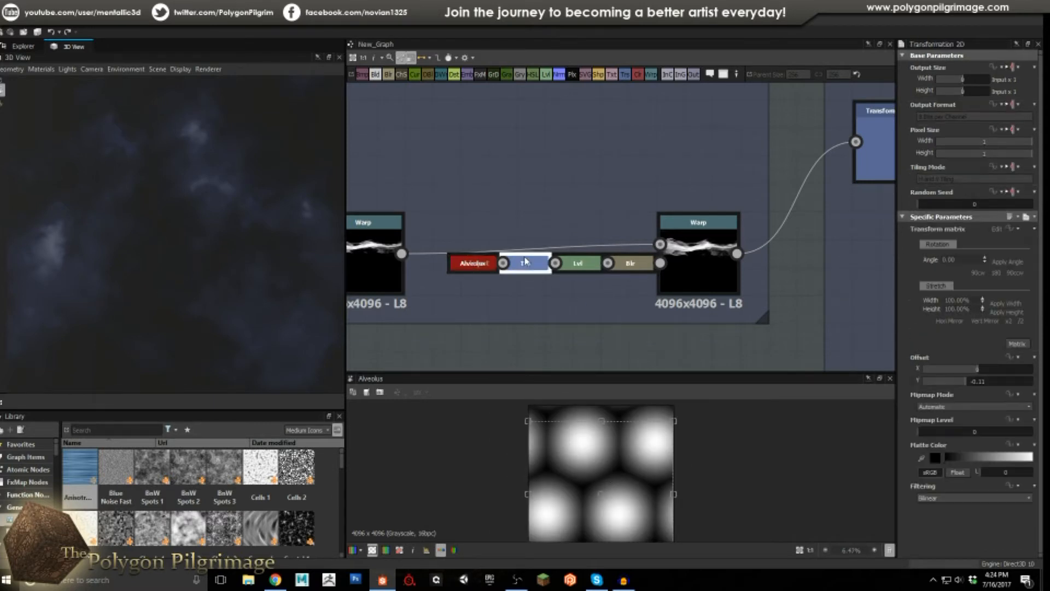
double_click(583, 267)
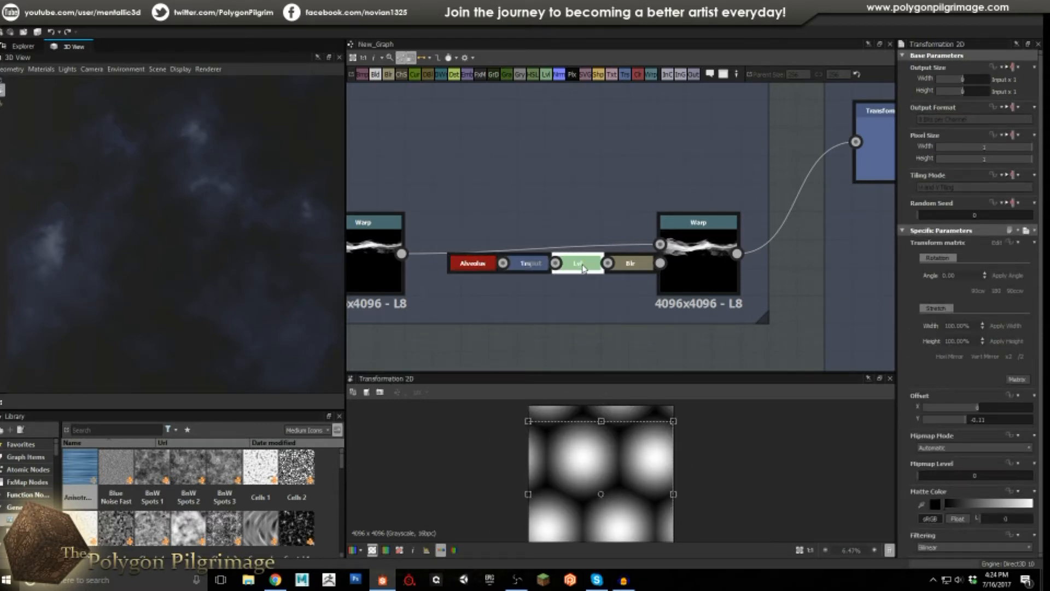
double_click(637, 268)
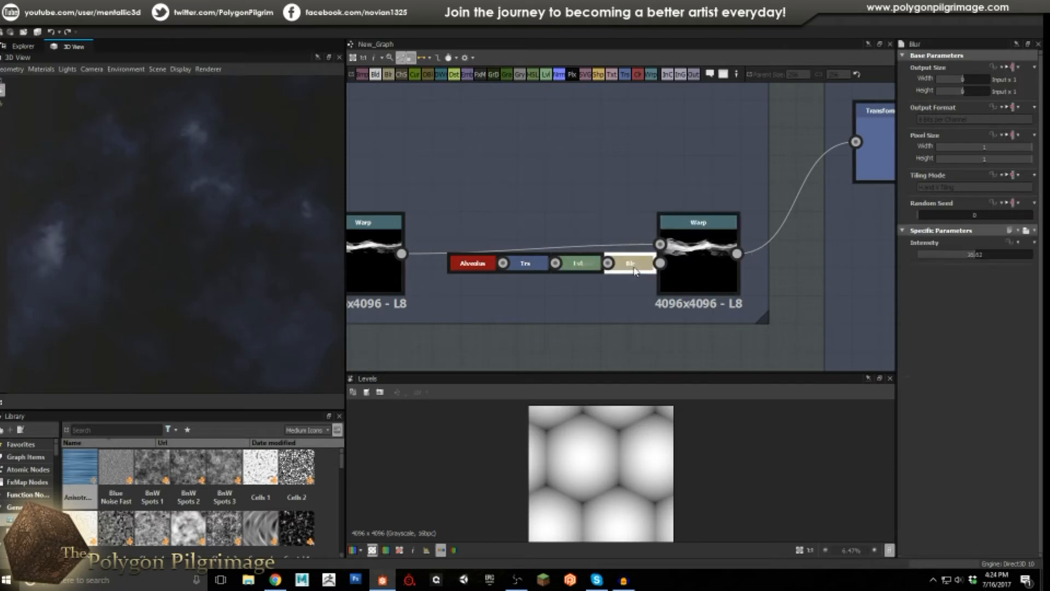
double_click(699, 268)
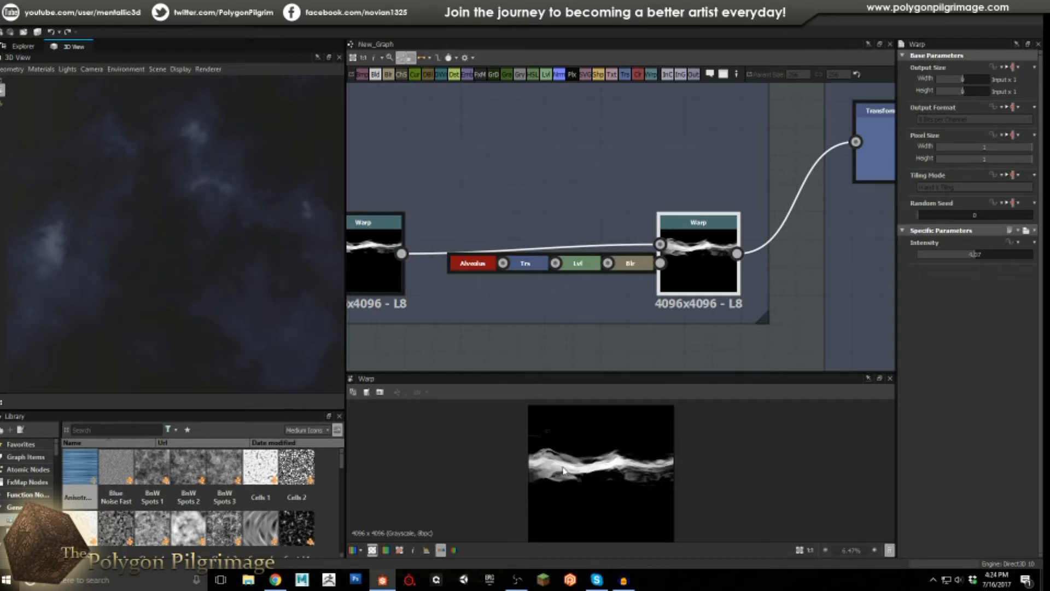
scroll(604, 304, "down", 6)
middle_click_drag(569, 310, 599, 218)
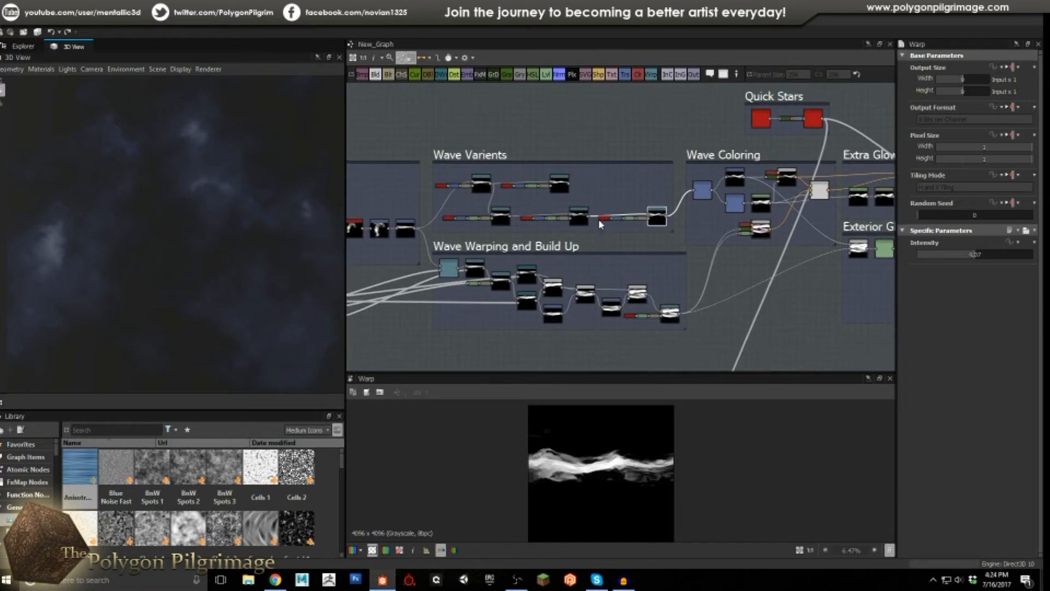
scroll(598, 219, "up", 2)
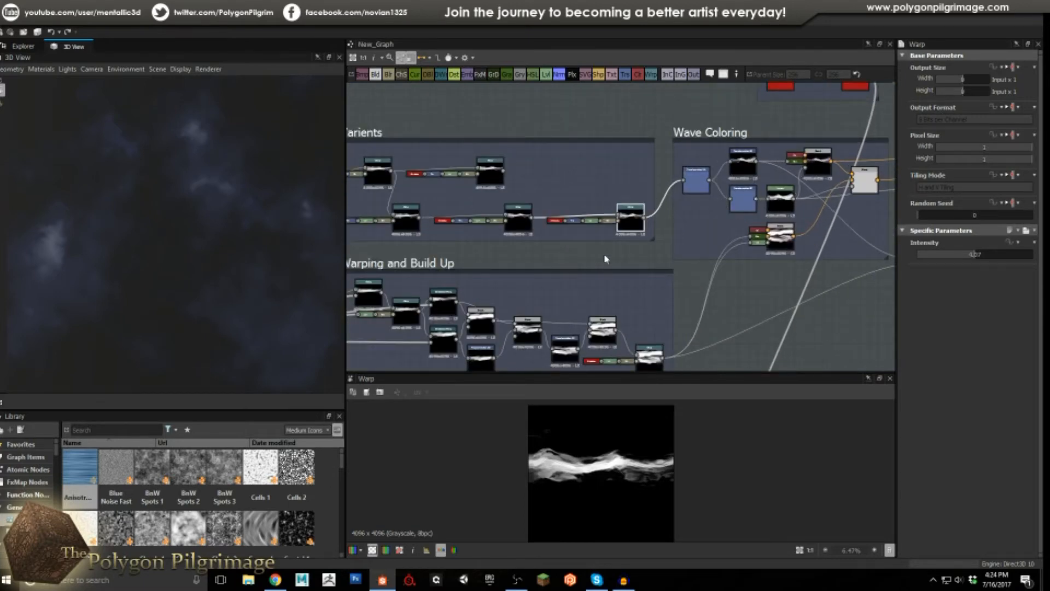
middle_click_drag(527, 263, 577, 242)
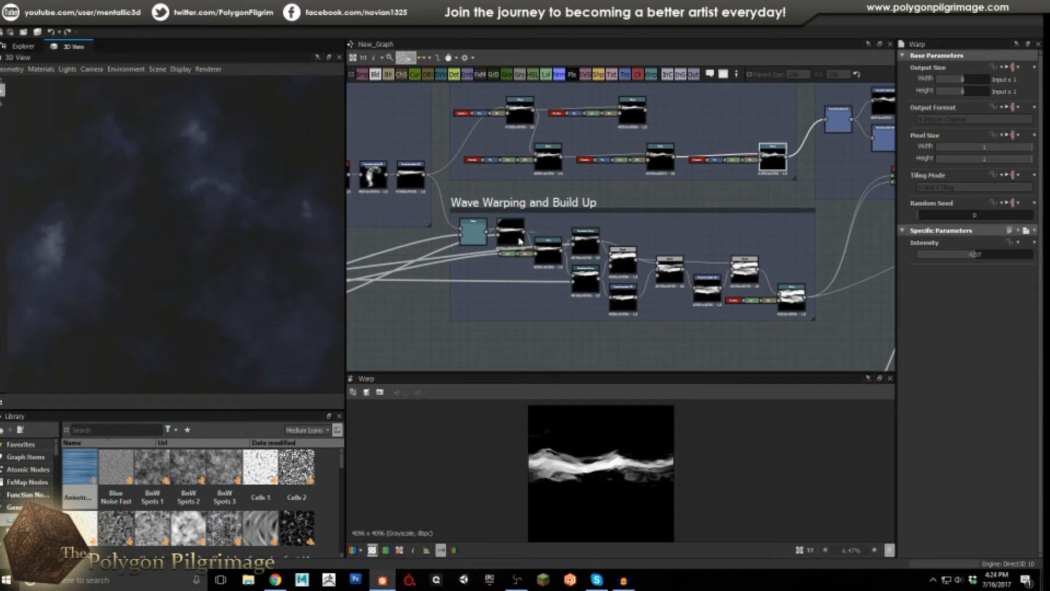
scroll(468, 232, "up", 3)
left_click(476, 240)
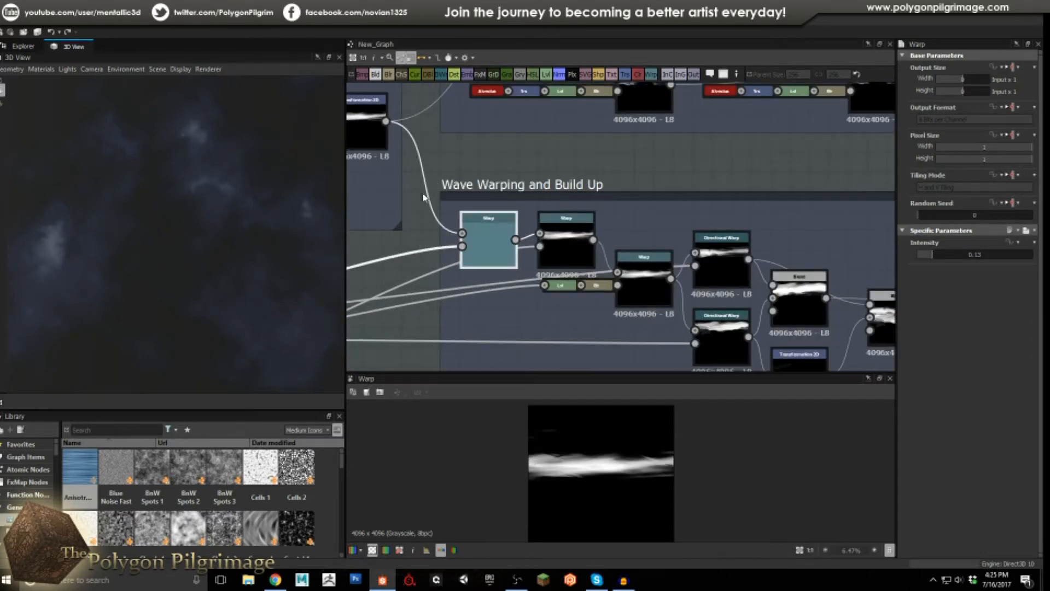
middle_click_drag(436, 247, 497, 268)
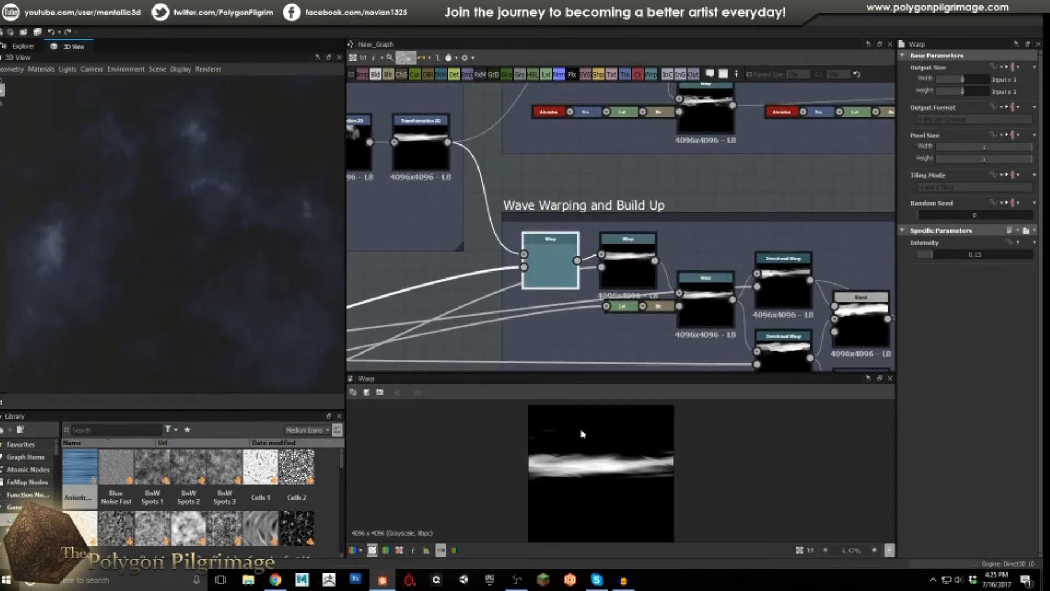
scroll(577, 465, "up", 2)
scroll(577, 465, "up", 2)
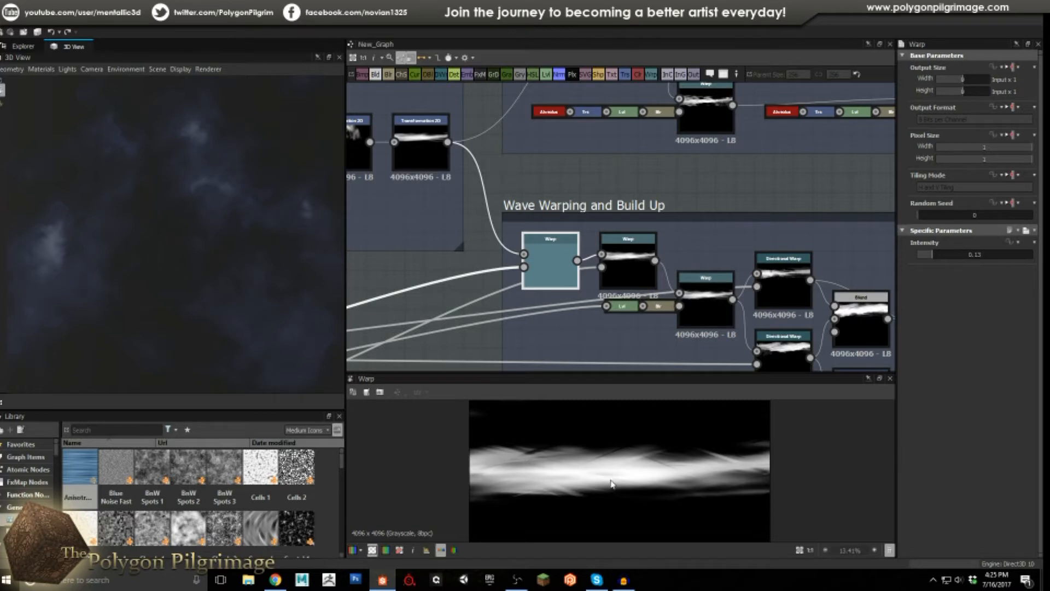
scroll(556, 268, "down", 3)
middle_click_drag(552, 282, 600, 235)
scroll(600, 237, "down", 1)
middle_click_drag(514, 253, 636, 227)
scroll(464, 257, "up", 4)
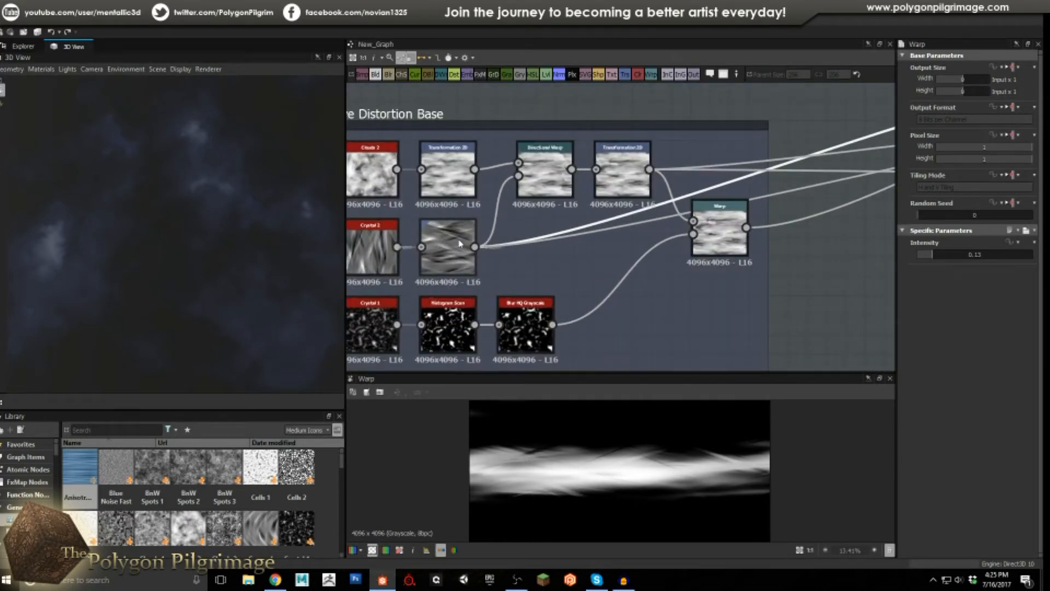
scroll(460, 244, "down", 2)
scroll(782, 188, "down", 1)
middle_click_drag(796, 184, 588, 282)
middle_click_drag(705, 255, 606, 257)
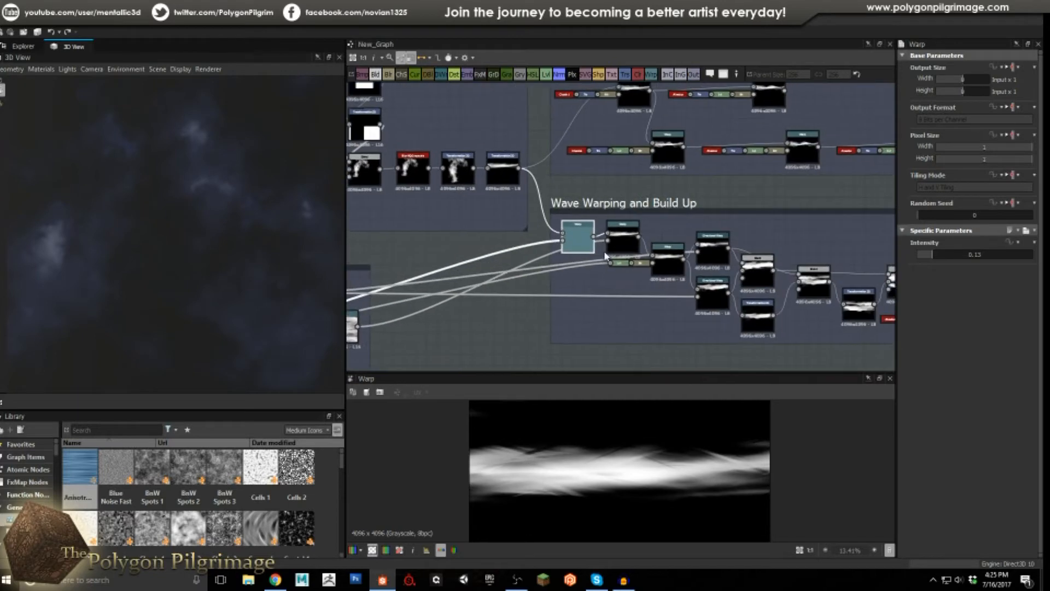
scroll(604, 252, "up", 3)
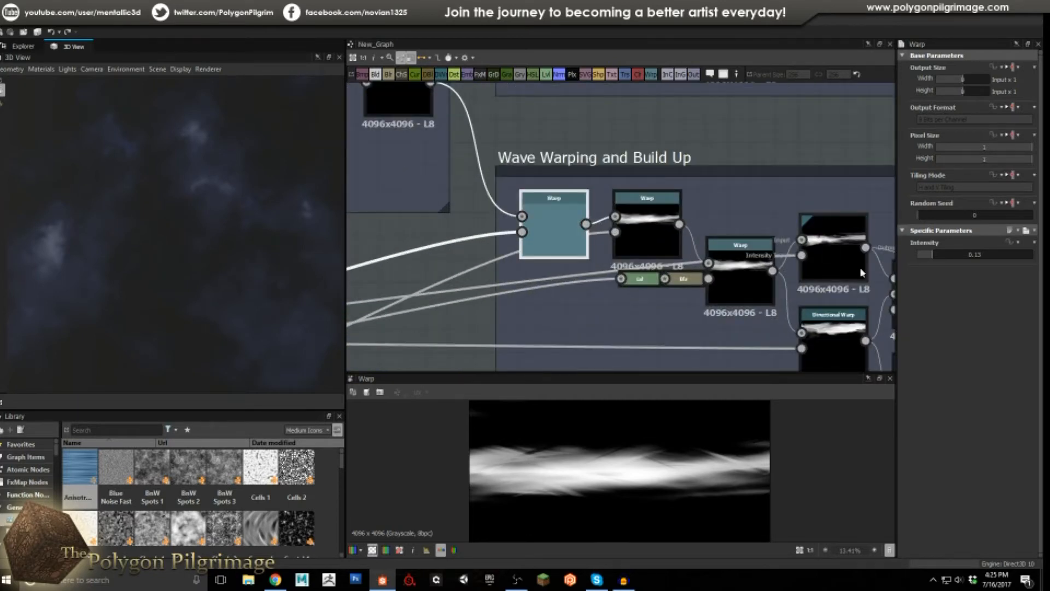
left_click(628, 230)
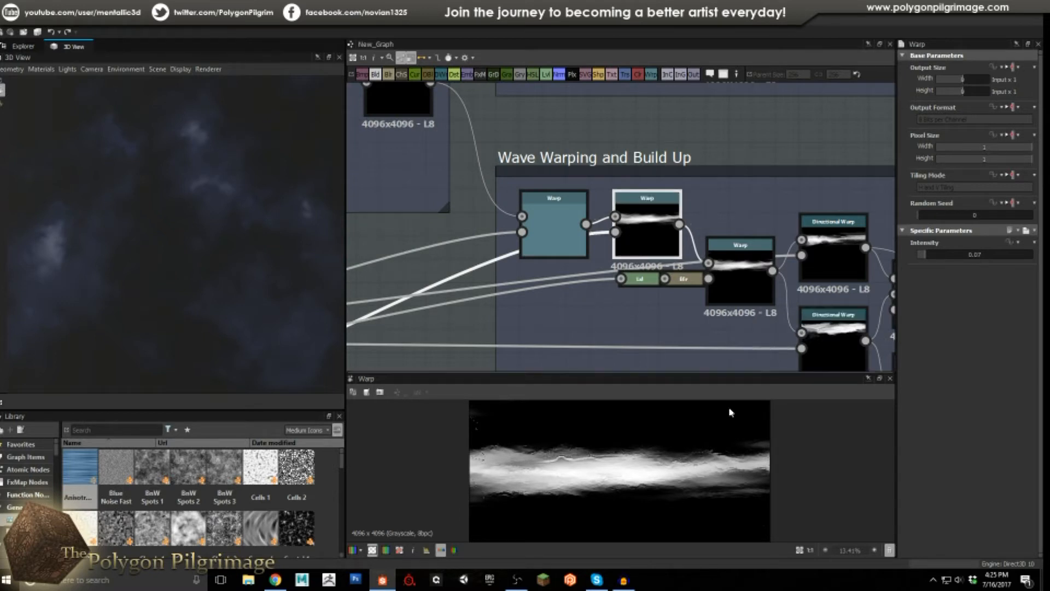
scroll(617, 468, "up", 4)
scroll(452, 457, "down", 1)
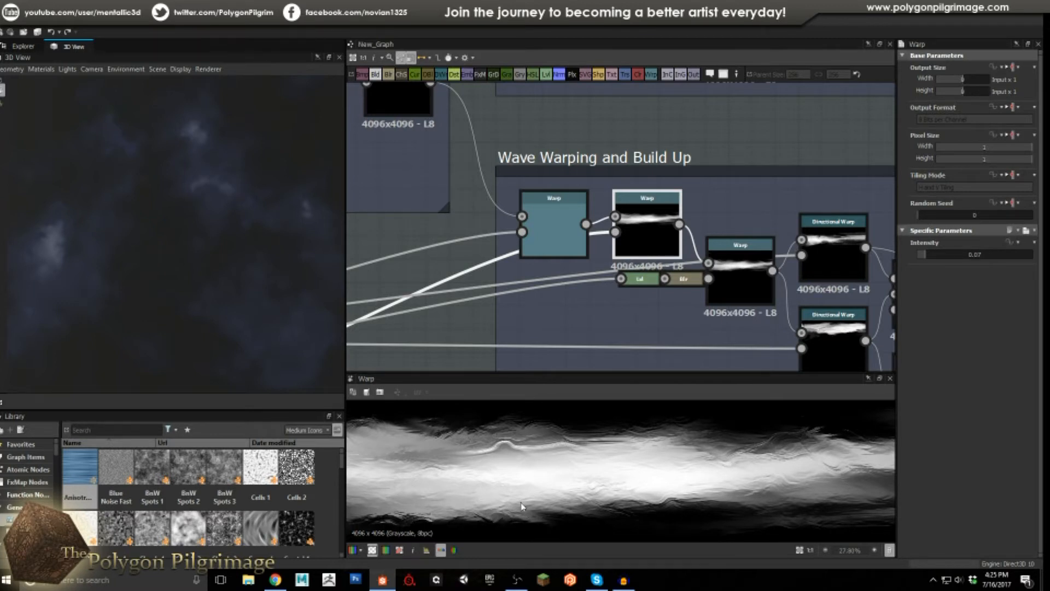
left_click(746, 269)
middle_click_drag(746, 269, 656, 253)
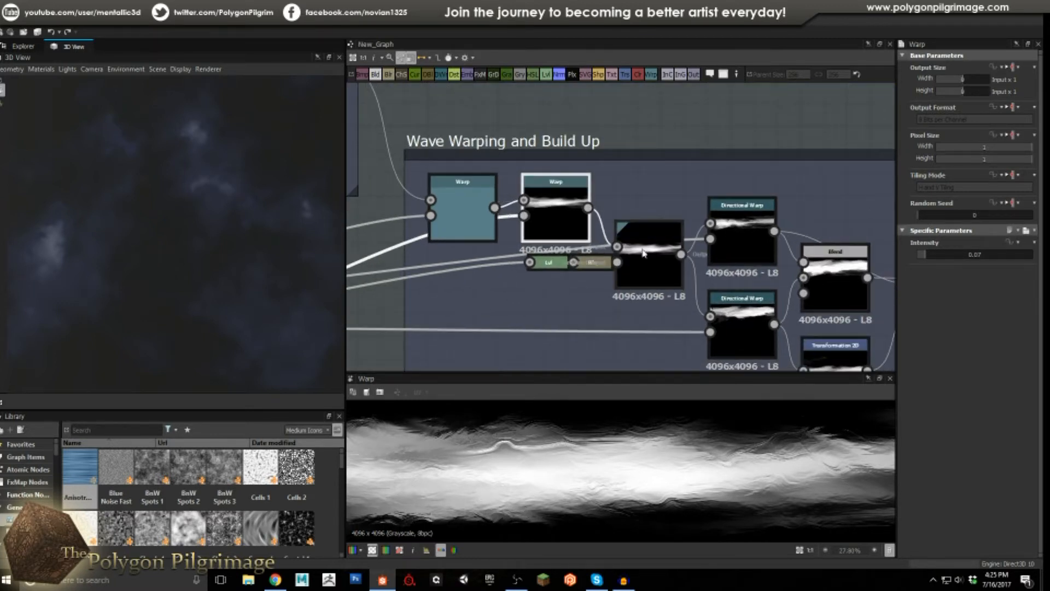
middle_click_drag(630, 255, 701, 233)
scroll(700, 233, "down", 2)
left_click(611, 237)
middle_click_drag(599, 274, 767, 243)
middle_click_drag(619, 262, 783, 255)
middle_click_drag(560, 262, 591, 259)
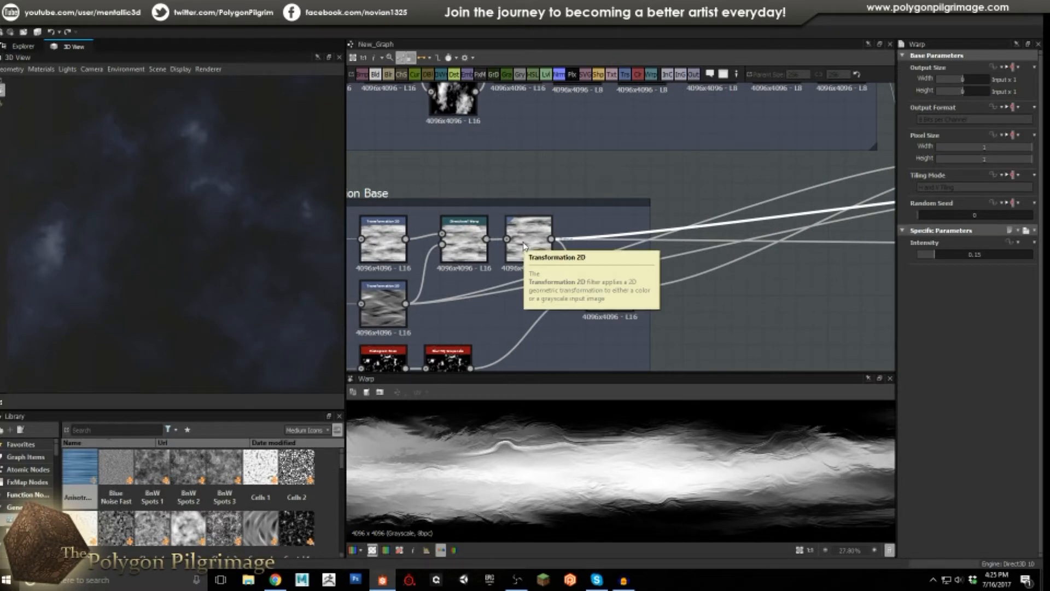
middle_click_drag(752, 250, 533, 264)
scroll(533, 264, "down", 1)
middle_click_drag(651, 253, 495, 272)
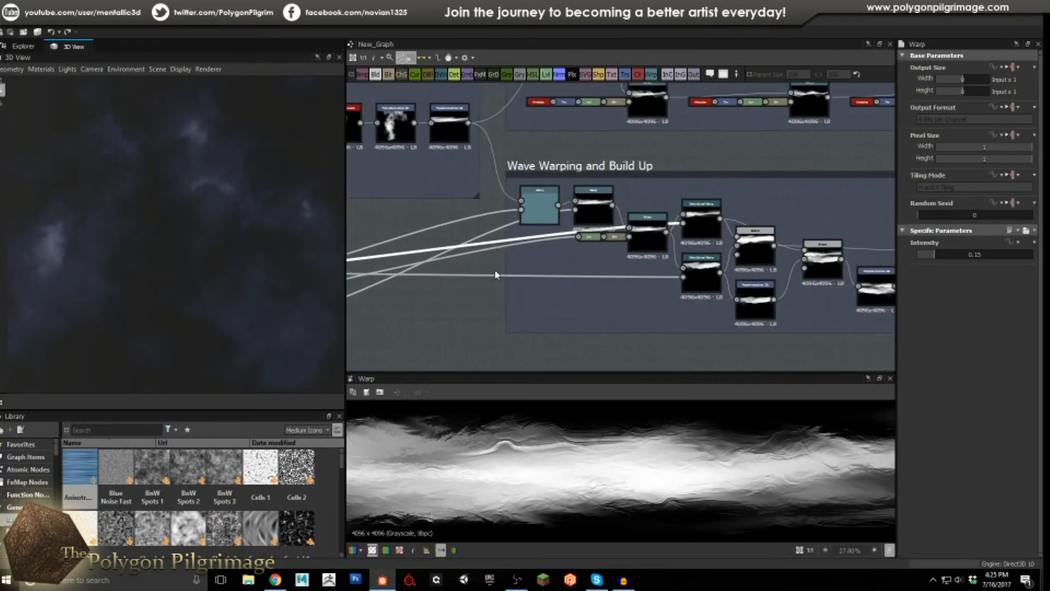
scroll(663, 240, "up", 3)
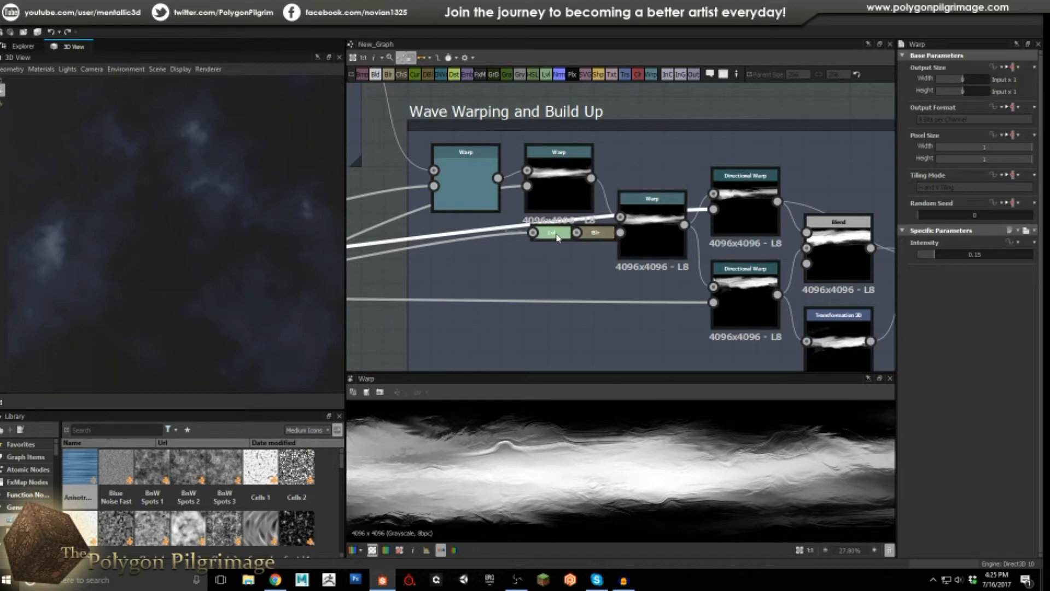
Recheck the Levels and Blur outputs feeding the warp, then the Warp result again.
left_click(550, 234)
scroll(567, 445, "down", 5)
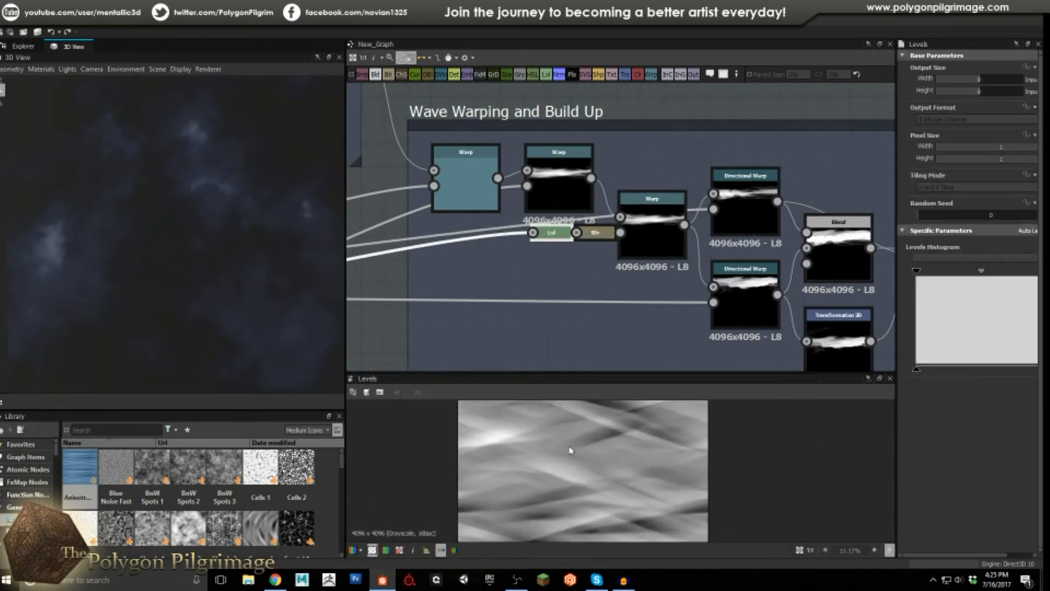
left_click(596, 234)
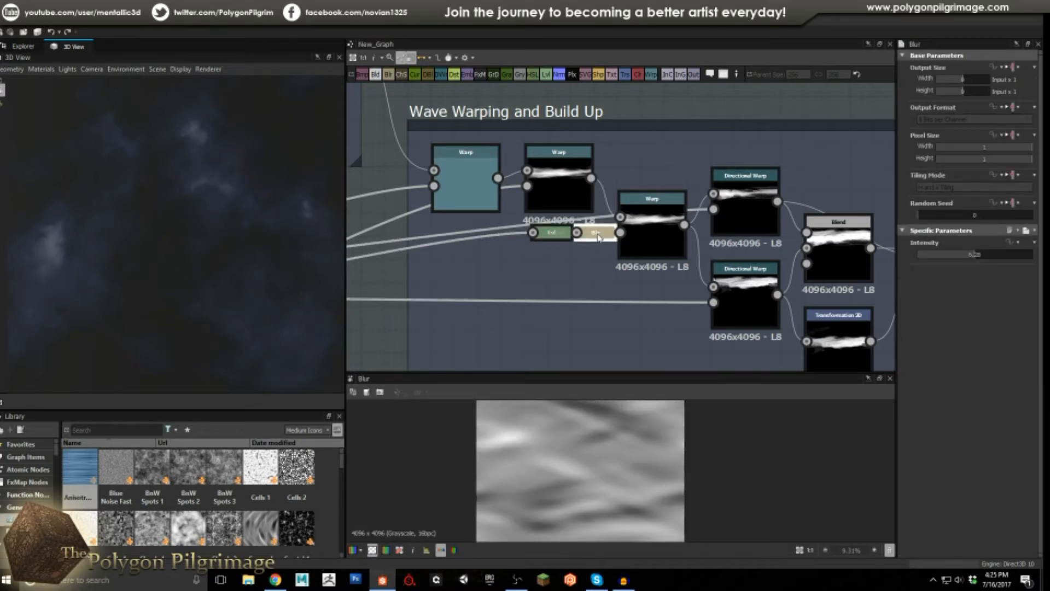
left_click(658, 236)
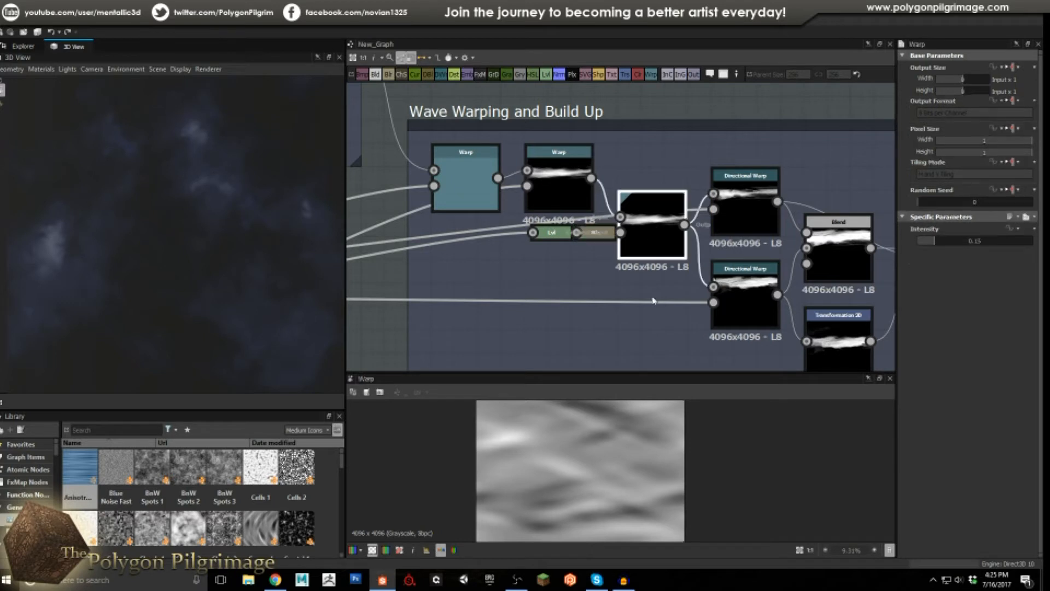
scroll(564, 464, "up", 2)
scroll(563, 464, "up", 1)
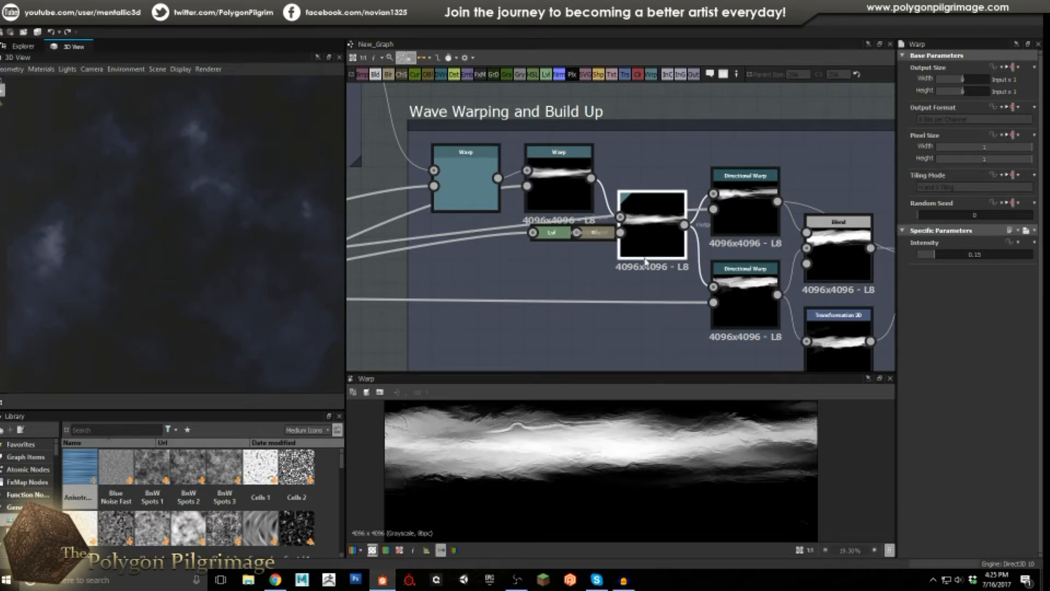
Inspect the upper Directional Warp's Warp Angle settings and pan across its preview.
middle_click_drag(660, 263, 554, 265)
left_click(648, 212)
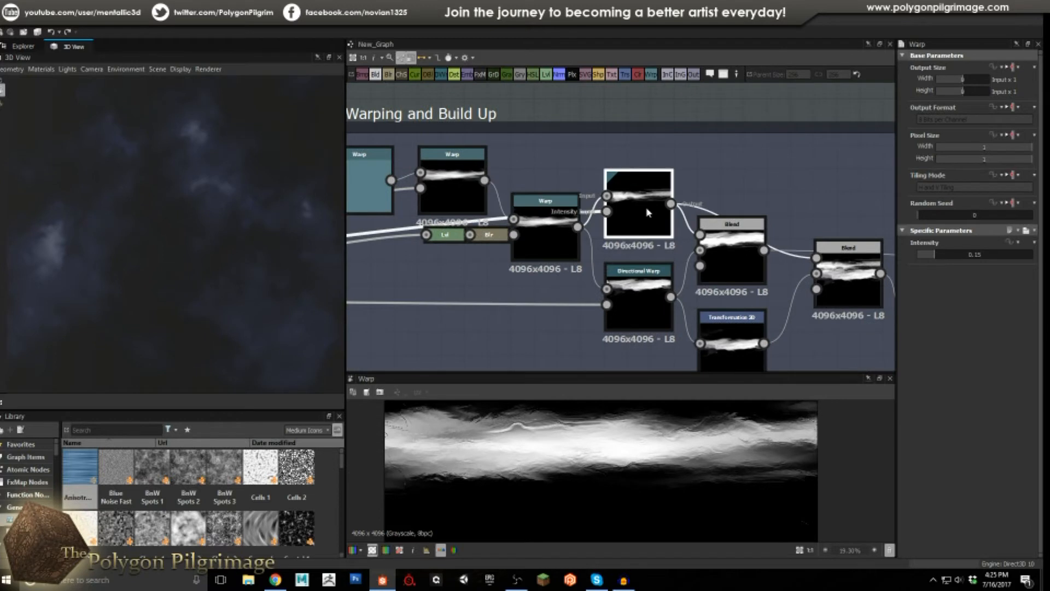
scroll(591, 450, "down", 2)
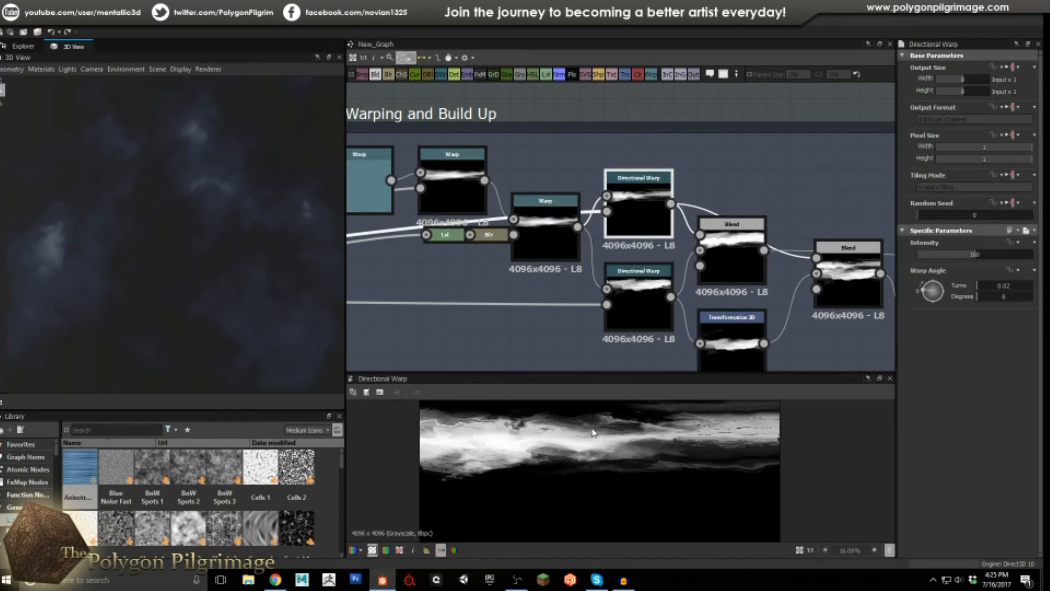
scroll(594, 433, "up", 3)
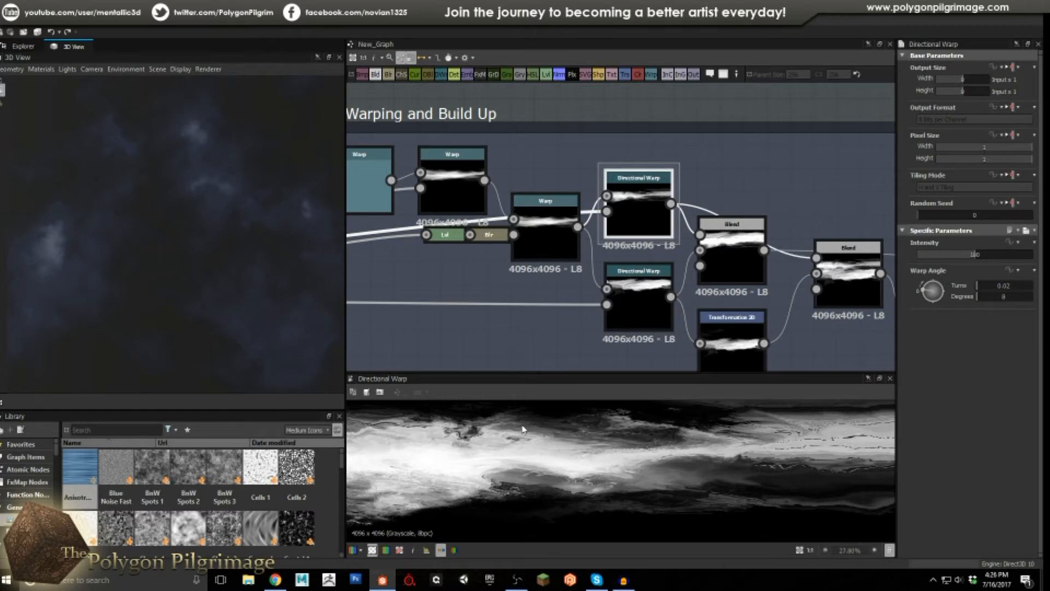
scroll(528, 441, "down", 2)
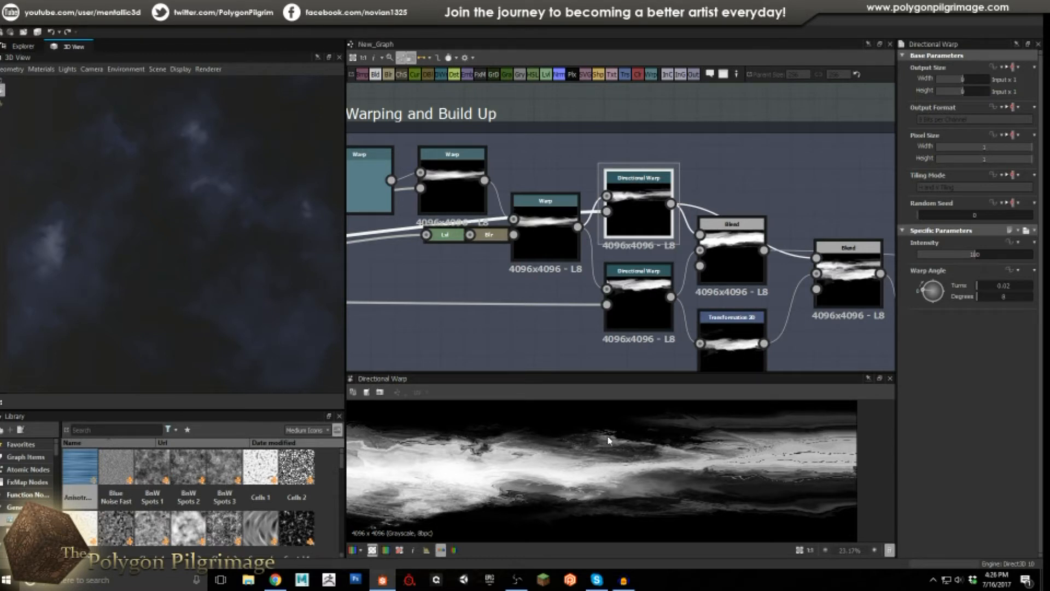
middle_click_drag(503, 443, 546, 442)
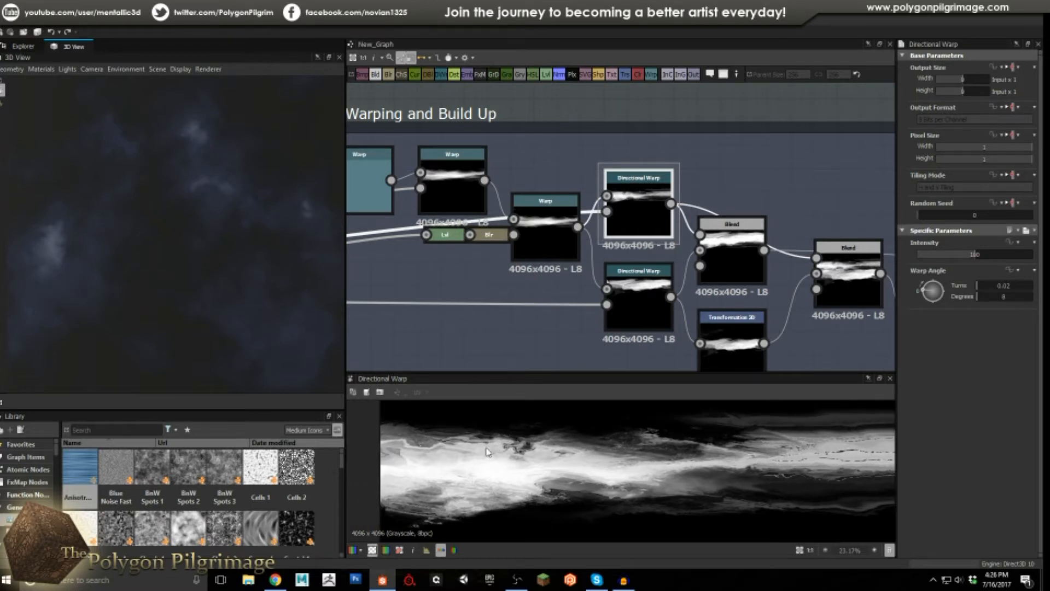
middle_click_drag(626, 436, 544, 448)
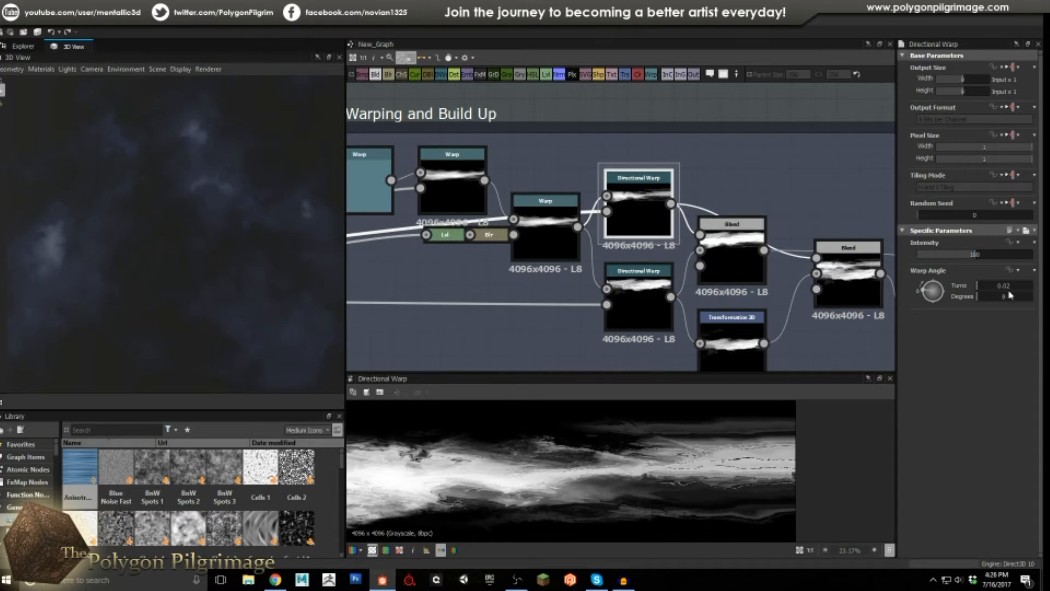
Compare the lower Directional Warp's settings and output against the upper one.
middle_click_drag(648, 304, 583, 280)
left_click(581, 277)
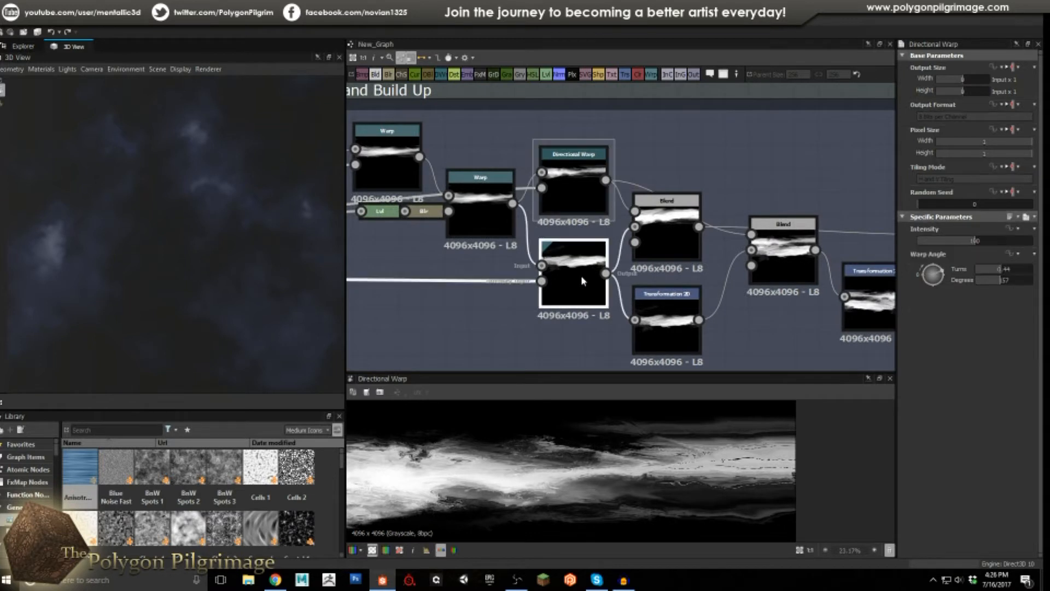
scroll(544, 440, "down", 4)
scroll(540, 436, "up", 1)
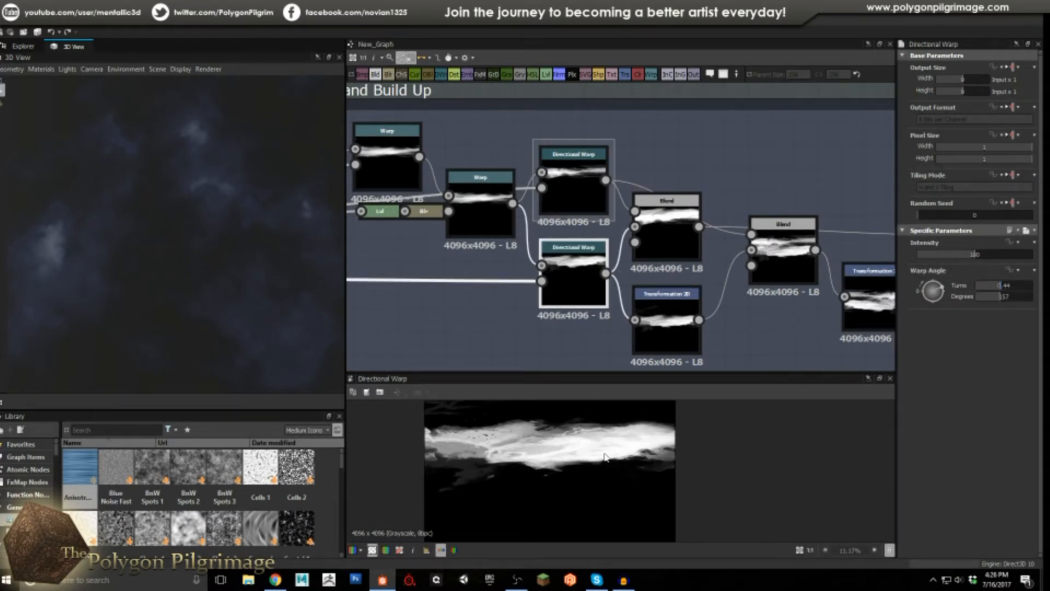
left_click(573, 189)
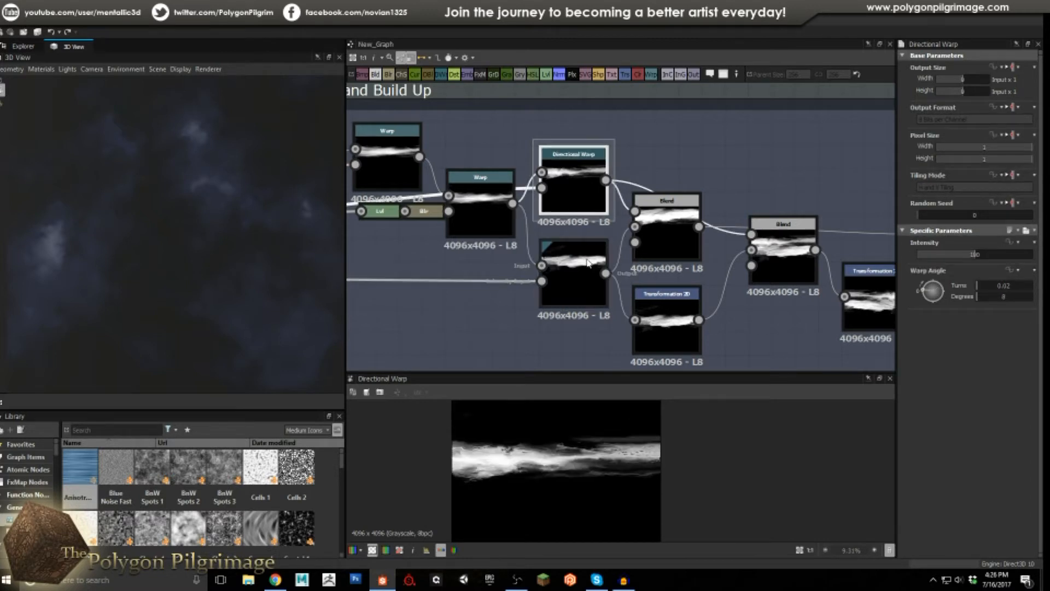
left_click(578, 275)
Preview the Blend adding both Directional Warps with Add (Linear Dodge).
left_click(666, 240)
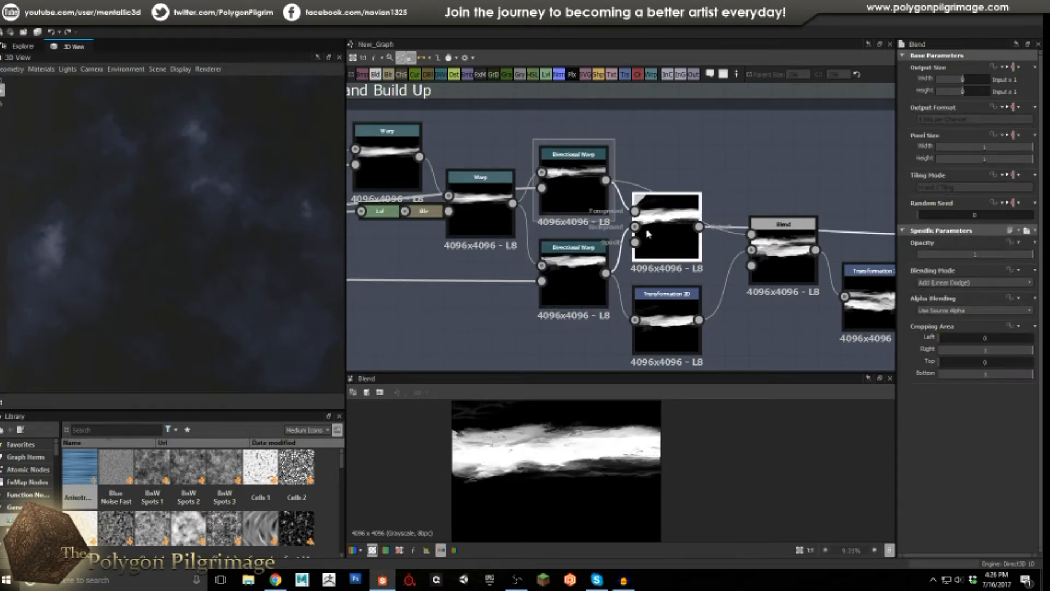
scroll(572, 448, "up", 2)
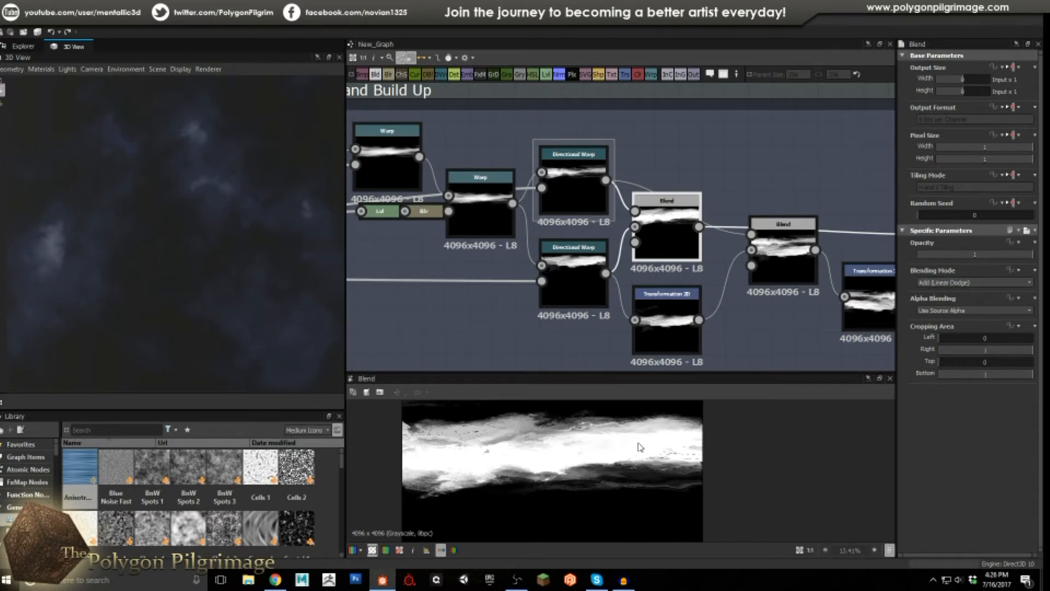
middle_click_drag(756, 177, 647, 151)
Preview the middle Blend, checking the Transformation 2D offset and lower Directional Warp feeding it.
left_click(678, 232)
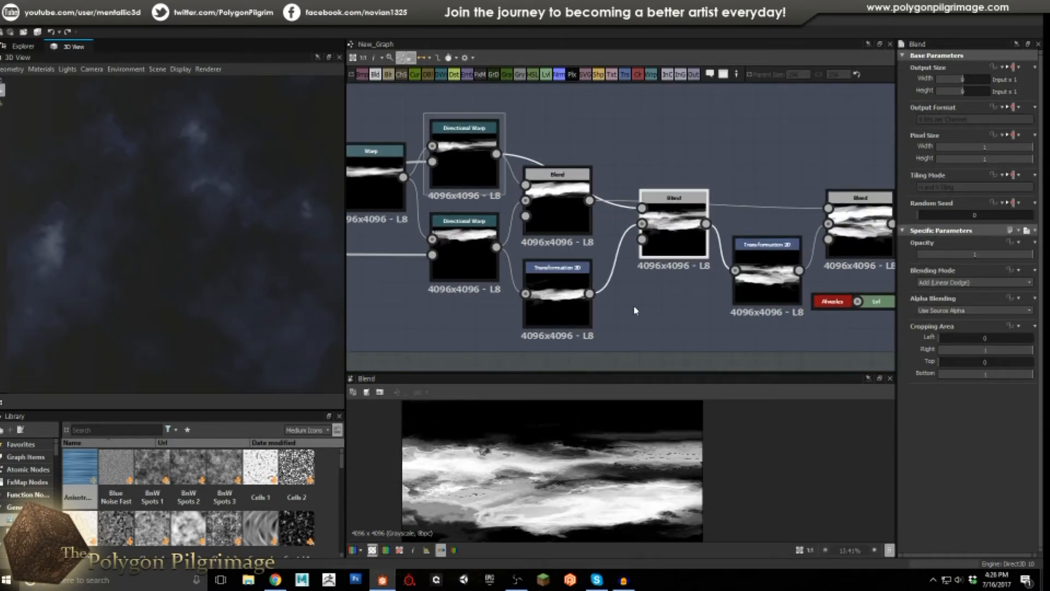
left_click(550, 308)
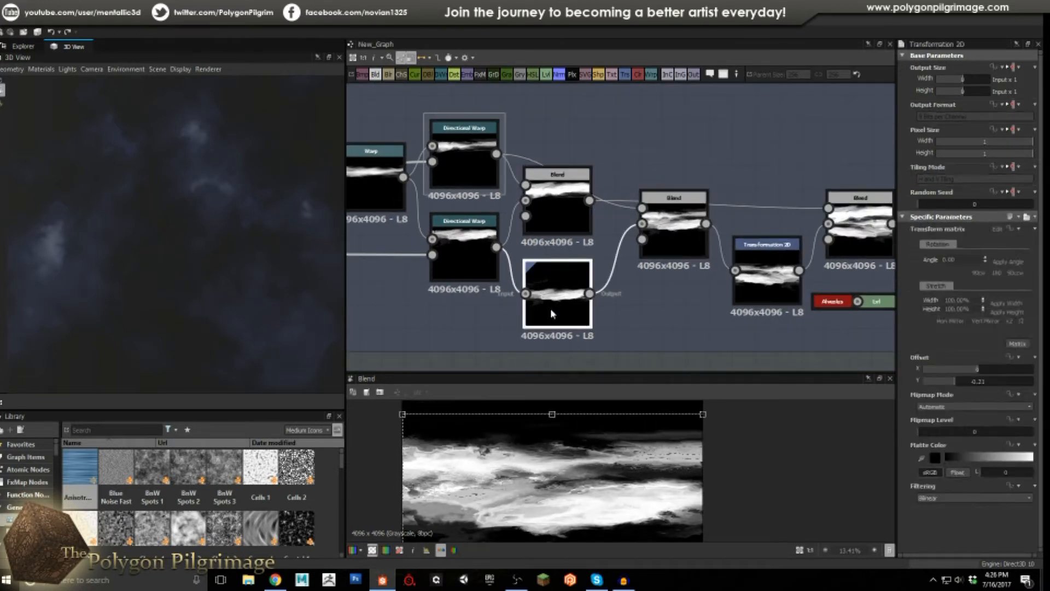
left_click(463, 261)
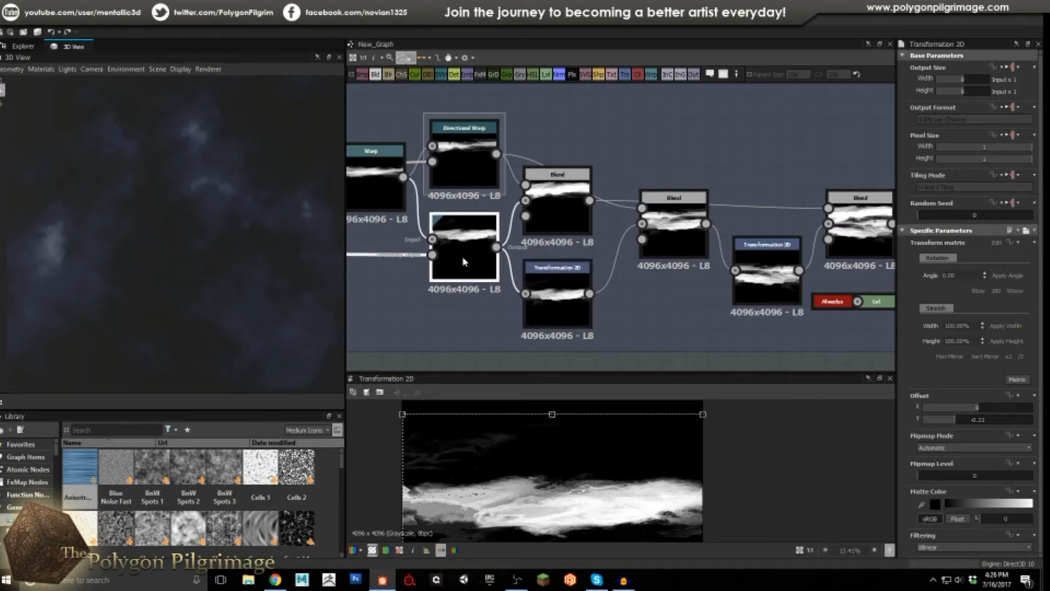
left_click(557, 295)
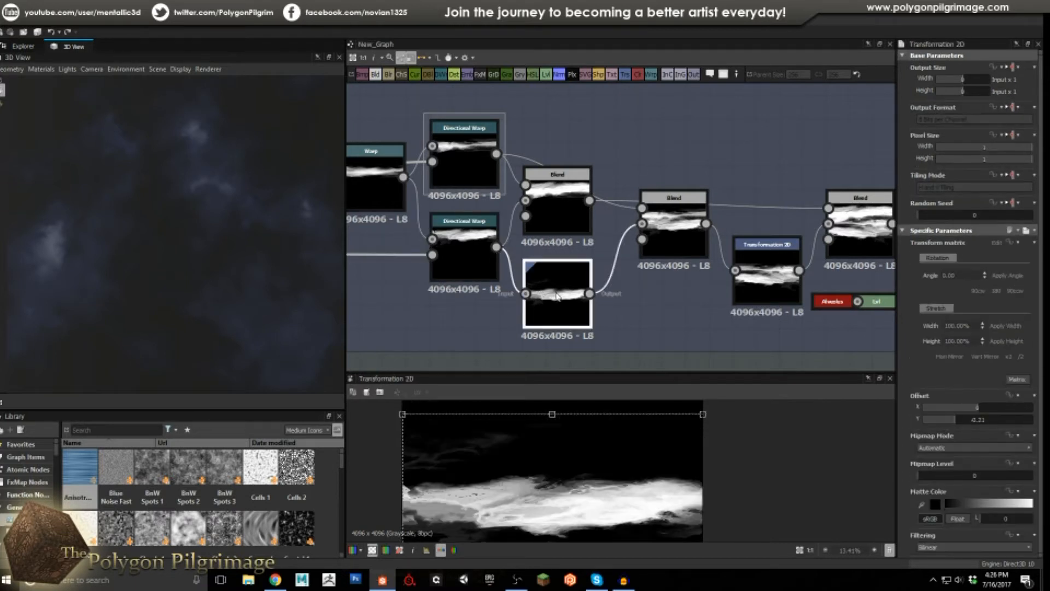
left_click(665, 234)
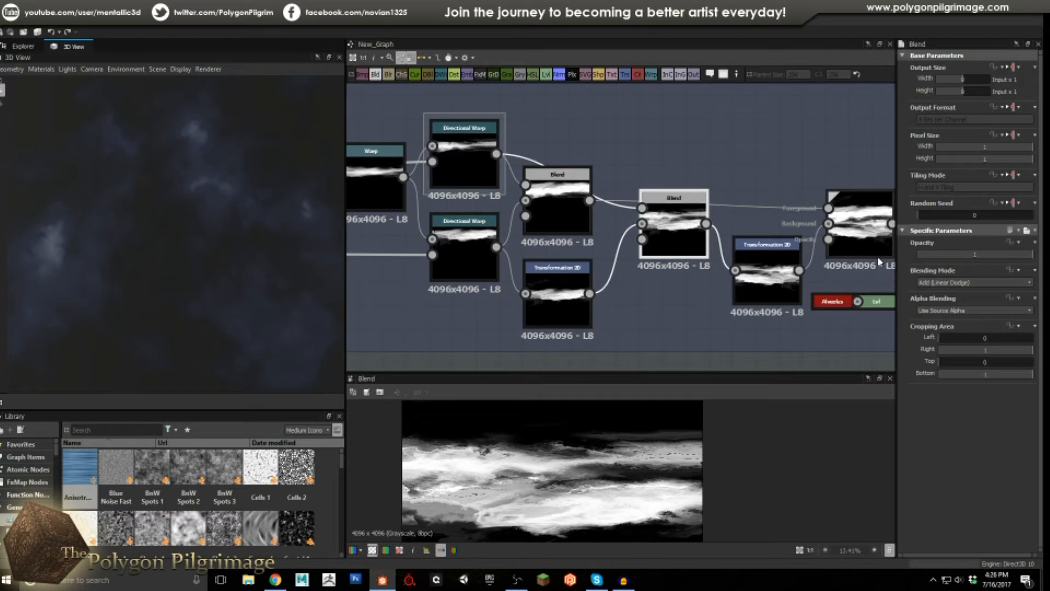
scroll(639, 471, "down", 1)
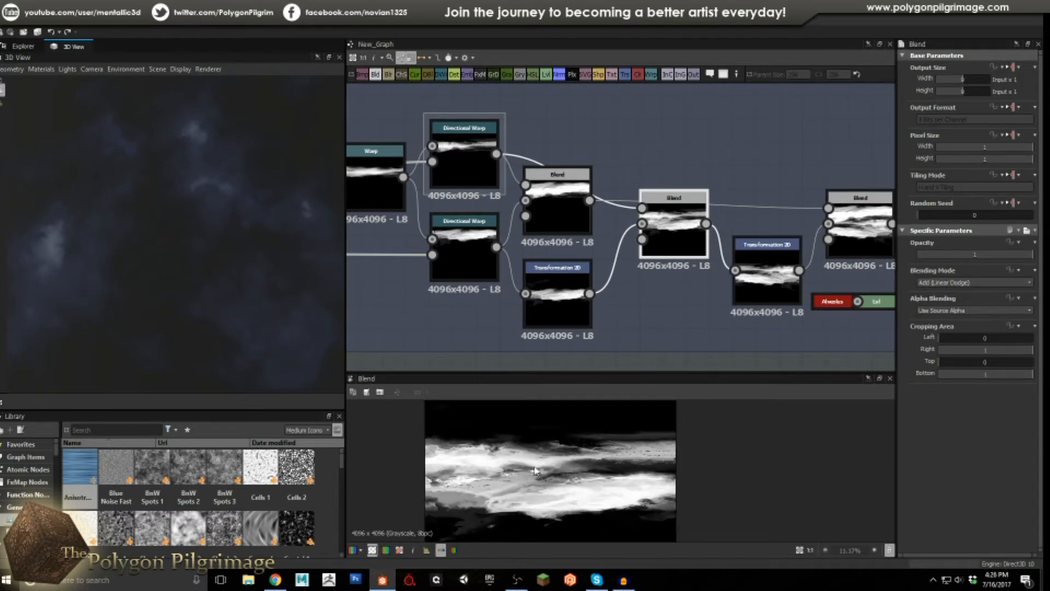
scroll(546, 484, "down", 1)
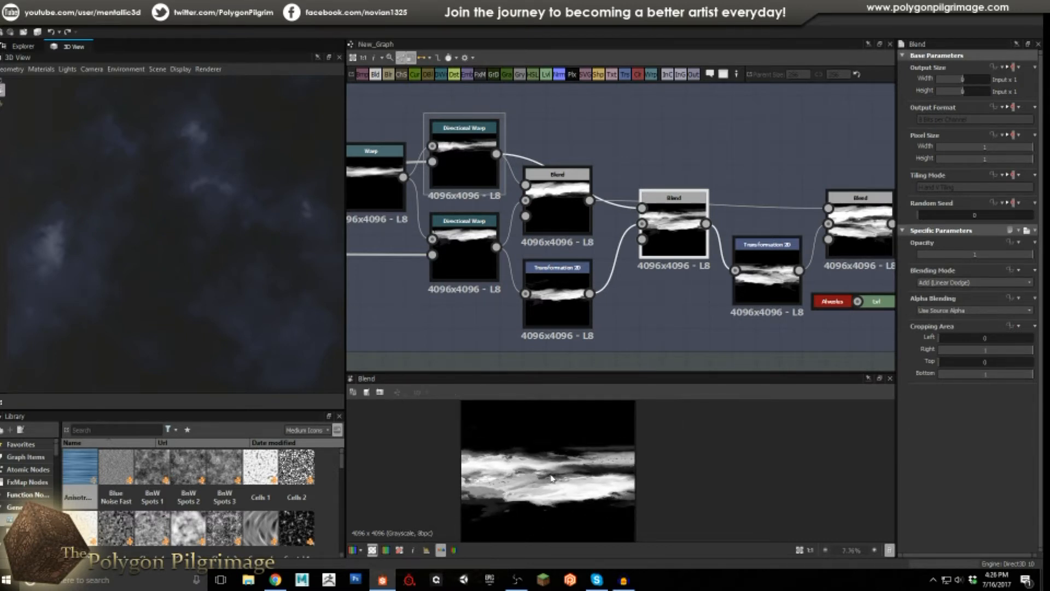
Inspect the second Transformation 2D and third Blend, then the final Warp's Intensity and dense streaky result.
middle_click_drag(712, 278, 569, 259)
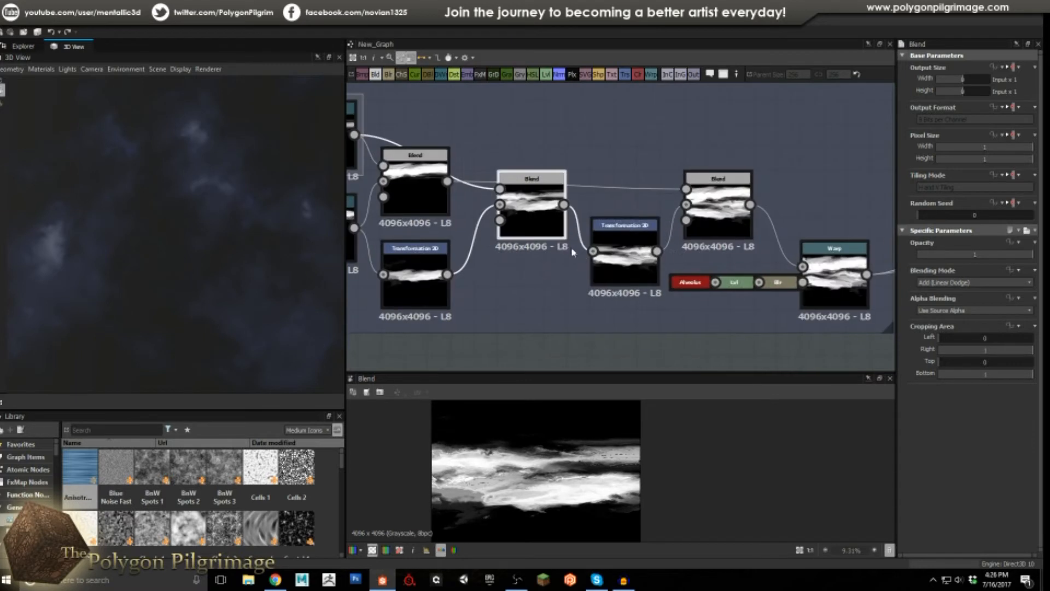
left_click(629, 261)
left_click(711, 218)
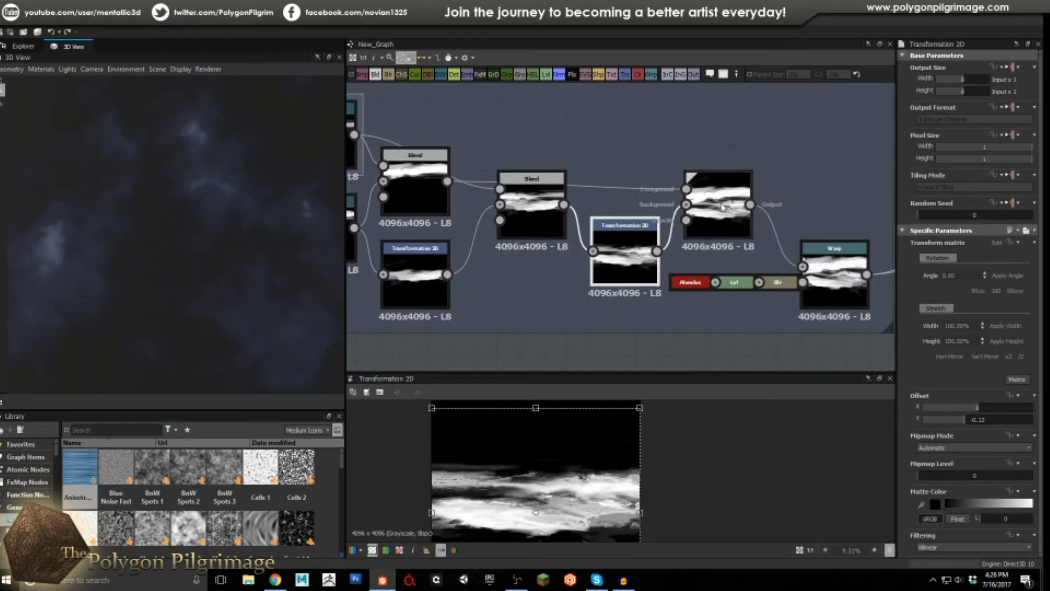
scroll(558, 484, "down", 2)
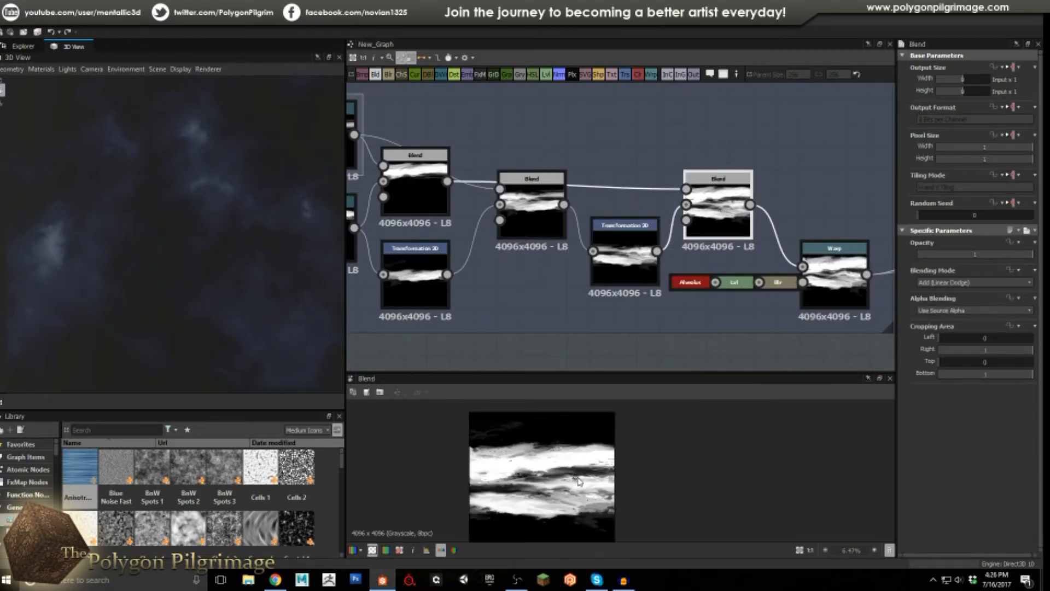
scroll(544, 509, "up", 1)
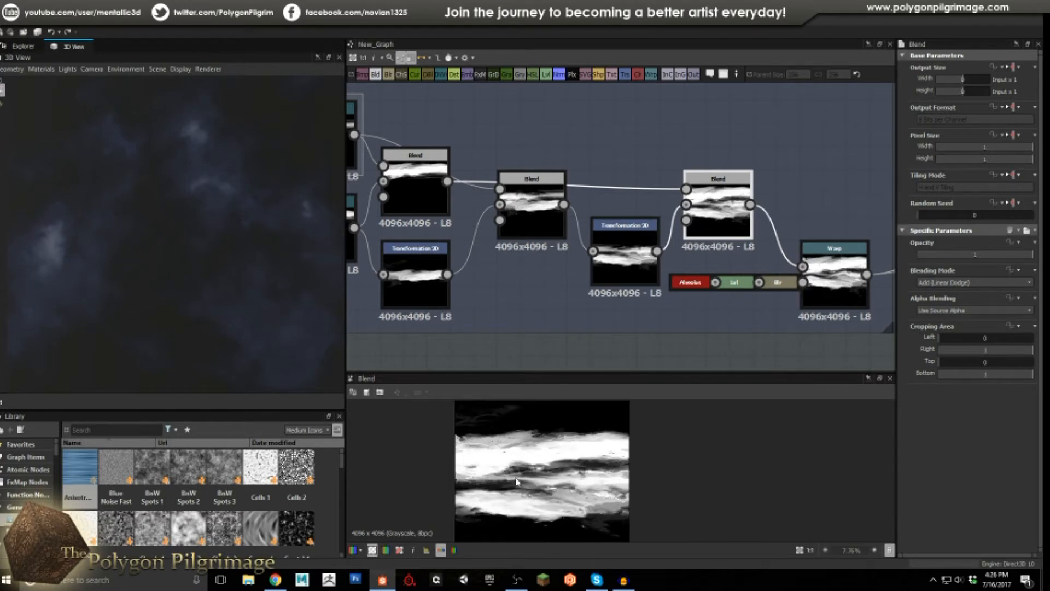
middle_click_drag(805, 197, 635, 188)
left_click(671, 273)
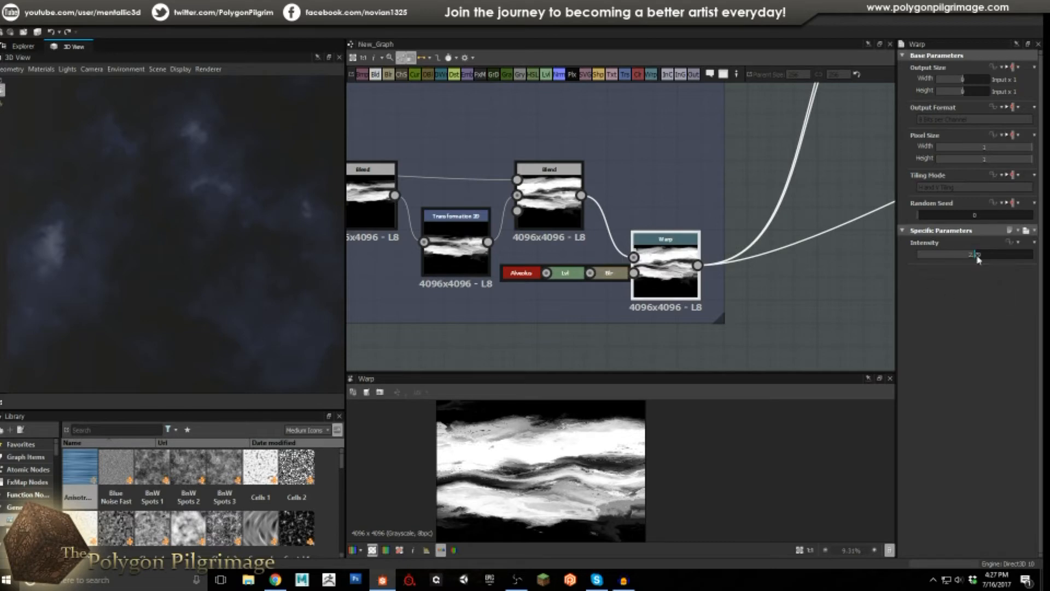
Zoom out over all frames, then centre on Wave Coloring's Transformation 2D, Levels and Blend nodes.
scroll(573, 237, "down", 10)
middle_click_drag(546, 232, 575, 242)
scroll(553, 239, "up", 2)
scroll(552, 239, "up", 1)
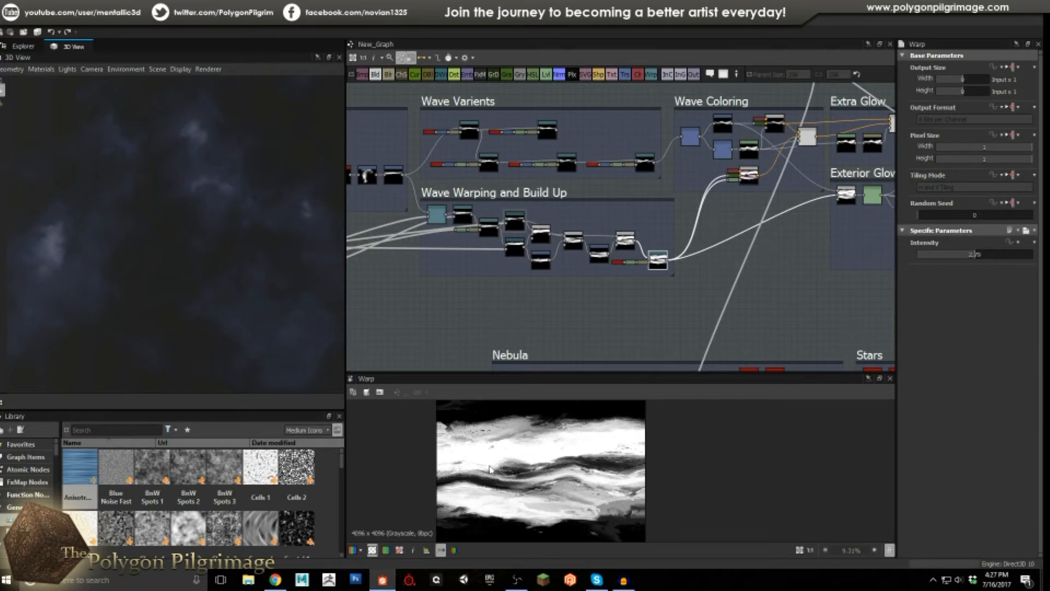
scroll(534, 459, "up", 1)
scroll(541, 458, "down", 1)
scroll(558, 456, "up", 2)
scroll(575, 453, "down", 1)
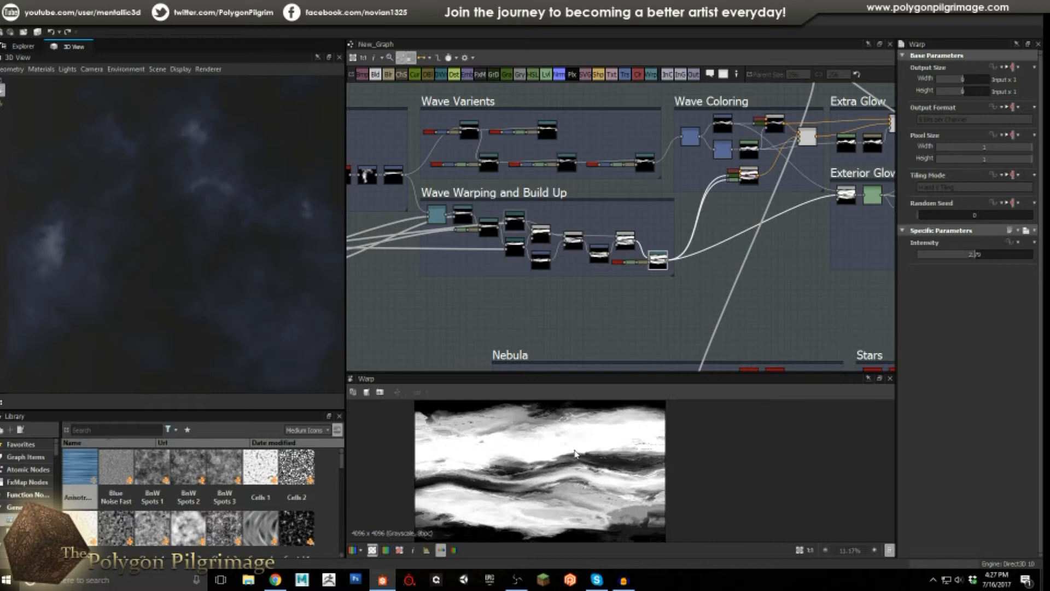
scroll(586, 490, "up", 1)
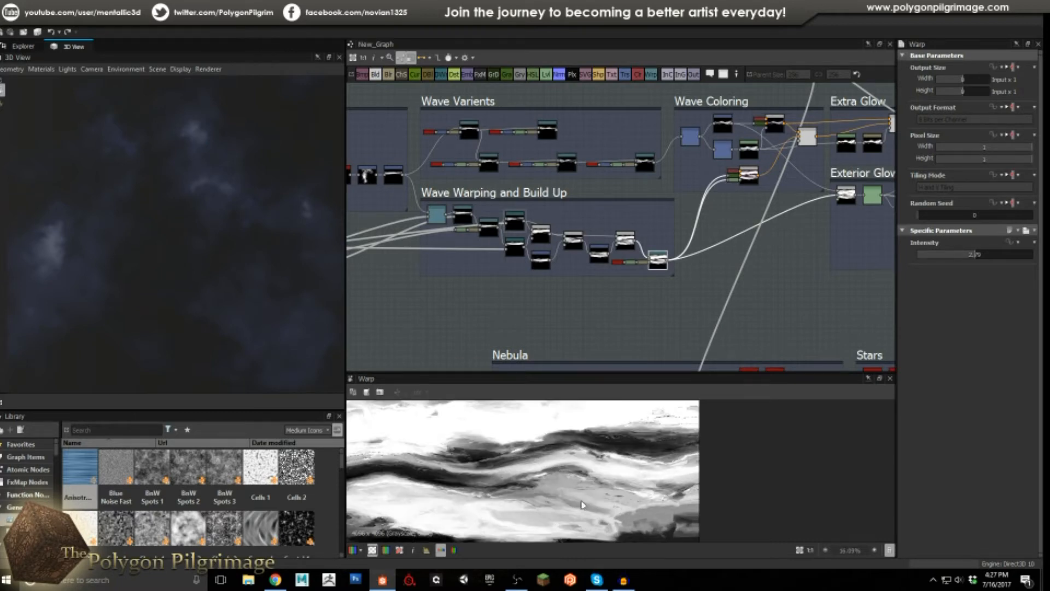
scroll(574, 489, "down", 2)
middle_click_drag(713, 194, 533, 285)
scroll(567, 244, "up", 5)
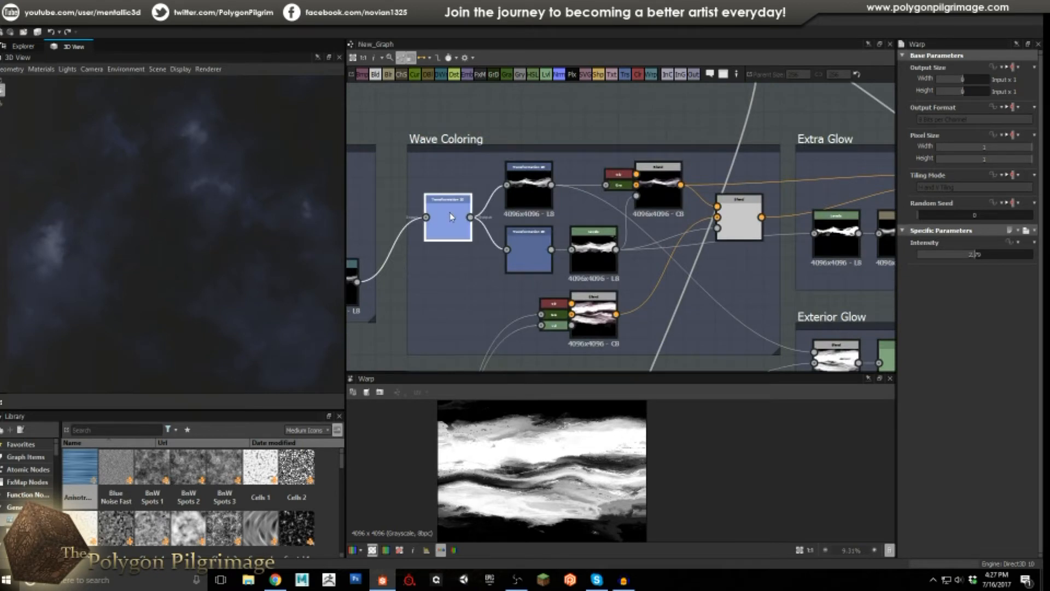
Preview both Transformation 2D nodes and the Levels node in Wave Coloring.
double_click(449, 213)
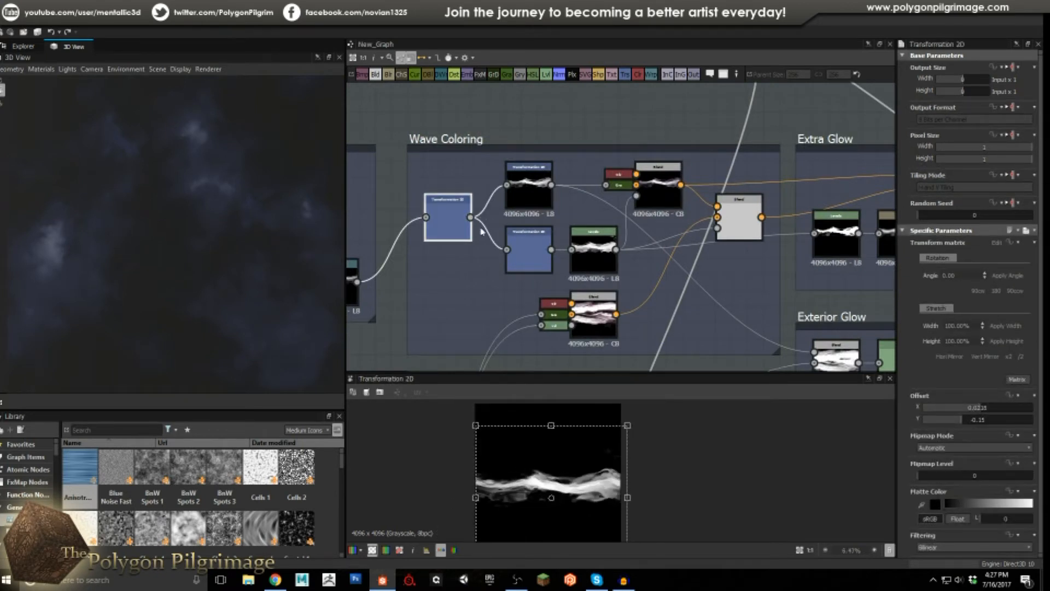
double_click(529, 189)
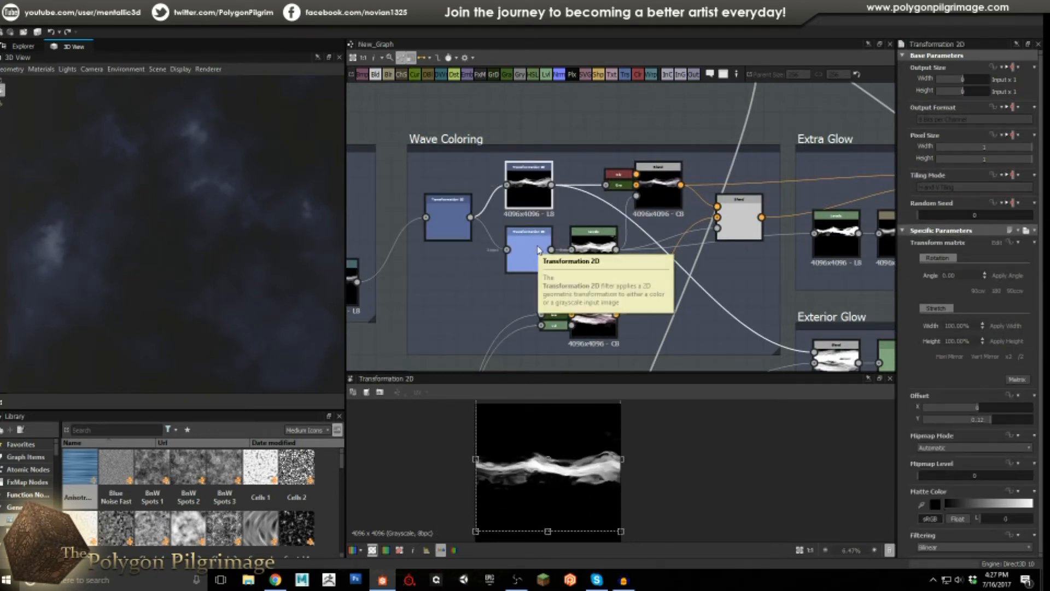
left_click(536, 250)
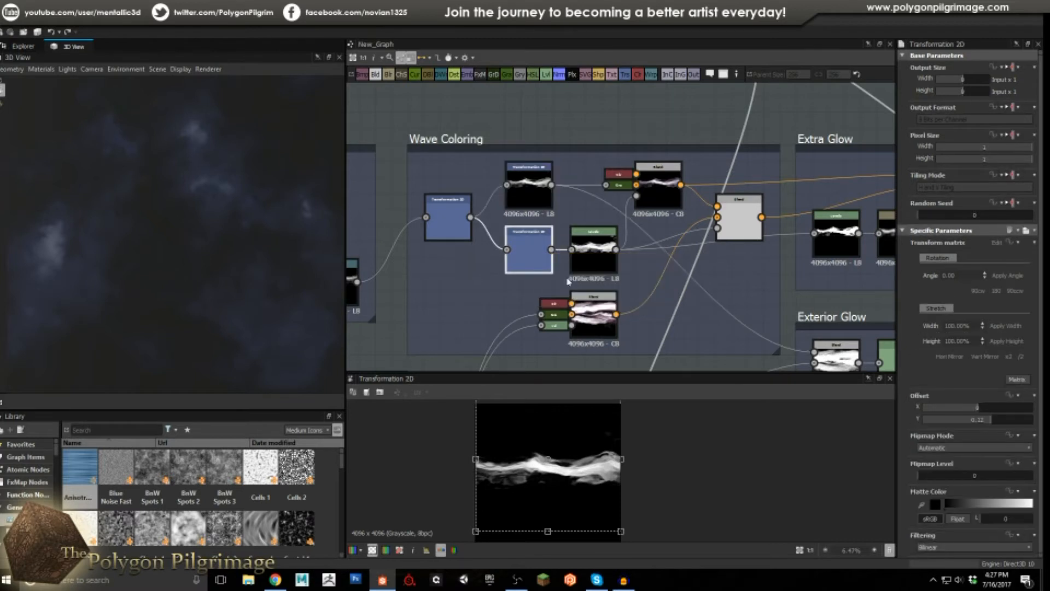
double_click(590, 252)
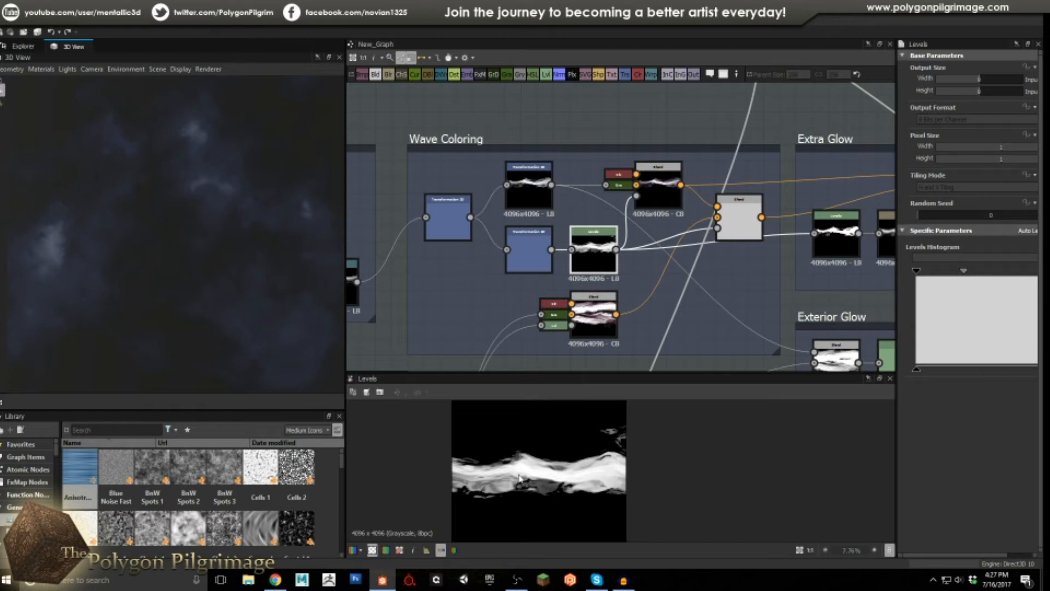
scroll(583, 481, "up", 2)
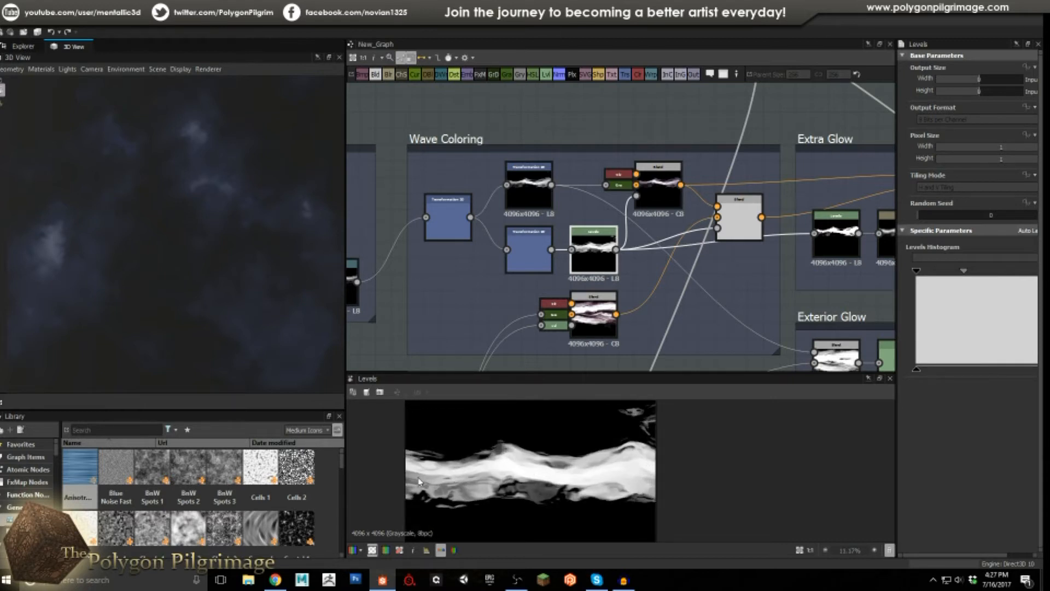
Inspect the Overlay Blend, then the Copy Blend that combines the wave layers.
left_click(664, 187)
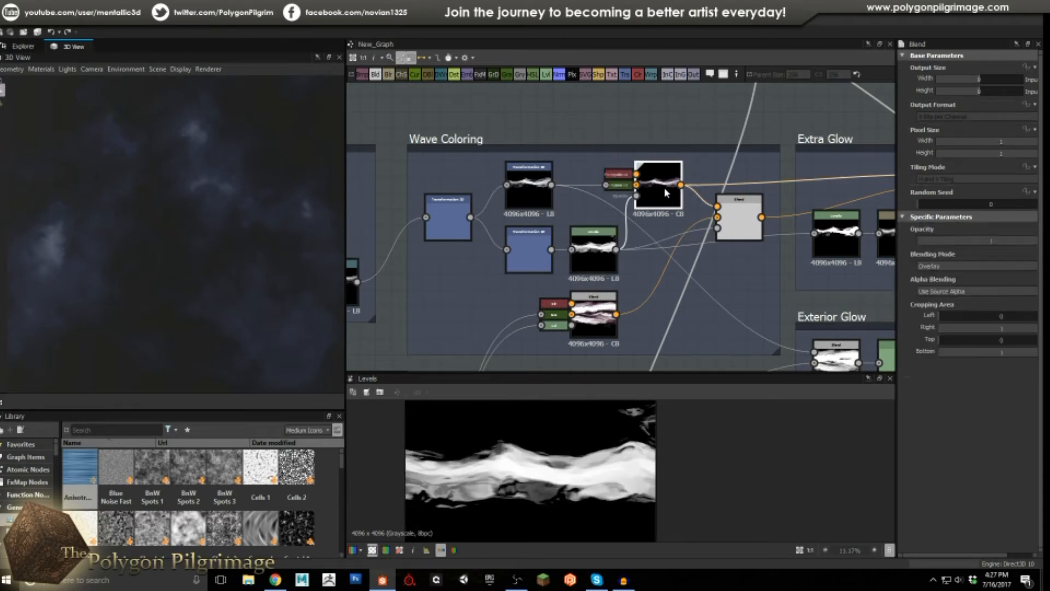
middle_click_drag(642, 256, 558, 286)
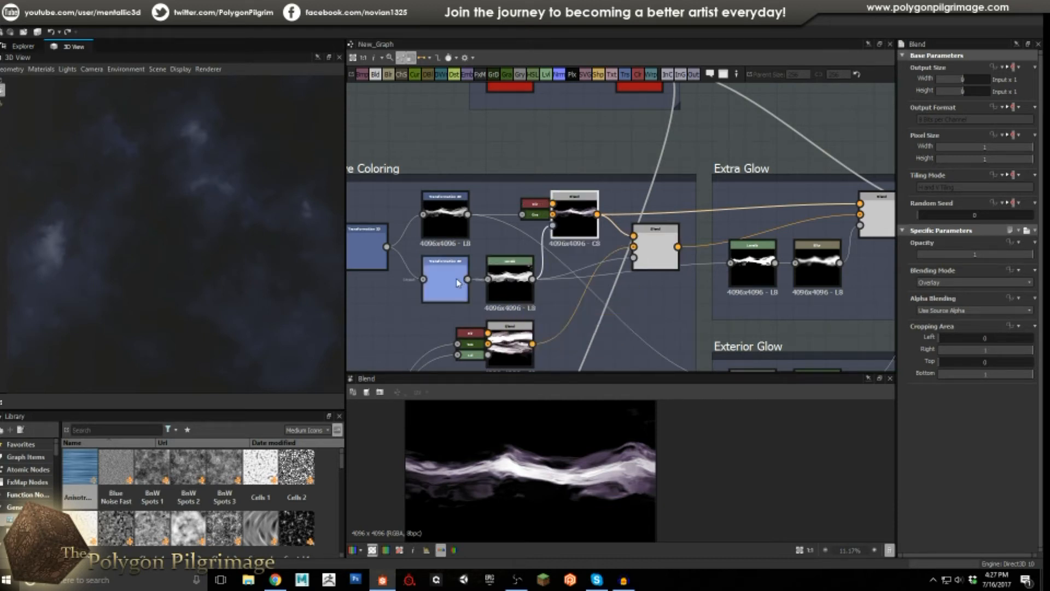
left_click(655, 252)
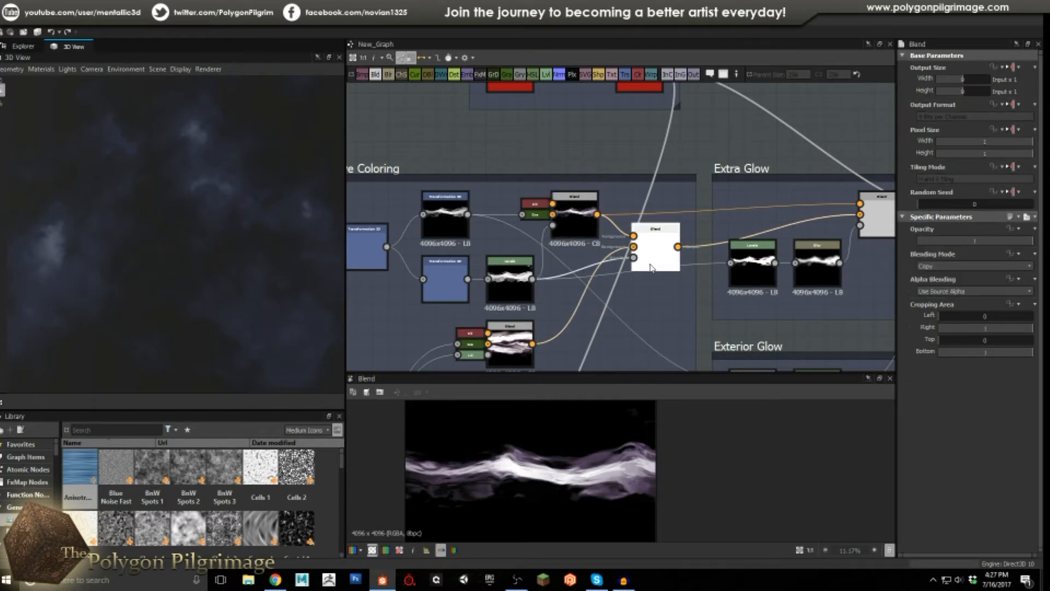
middle_click_drag(616, 289, 633, 225)
scroll(599, 273, "down", 1)
middle_click_drag(590, 269, 634, 197)
scroll(595, 191, "down", 1)
scroll(534, 284, "down", 2)
middle_click_drag(530, 287, 567, 251)
scroll(519, 292, "up", 2)
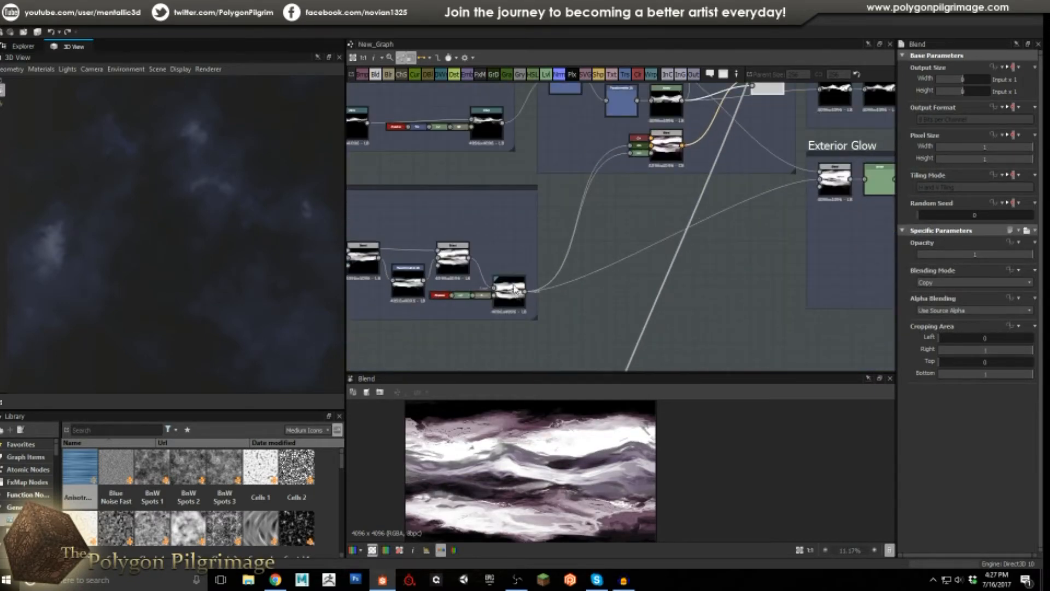
left_click(514, 290)
middle_click_drag(645, 219, 568, 248)
scroll(568, 247, "up", 2)
left_click(568, 246)
scroll(525, 222, "up", 1)
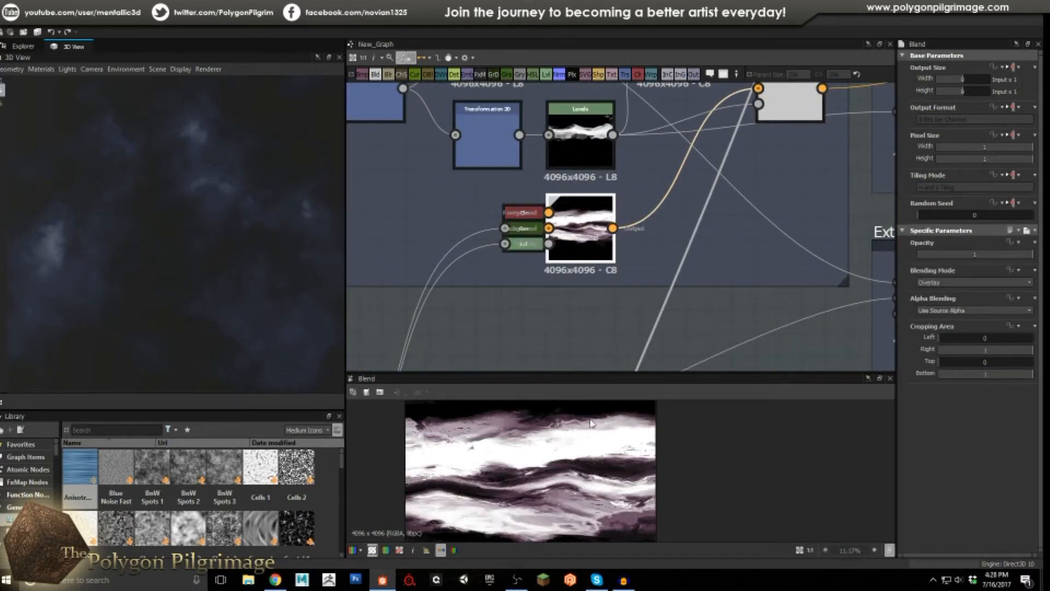
middle_click_drag(640, 225, 479, 345)
left_click(649, 213)
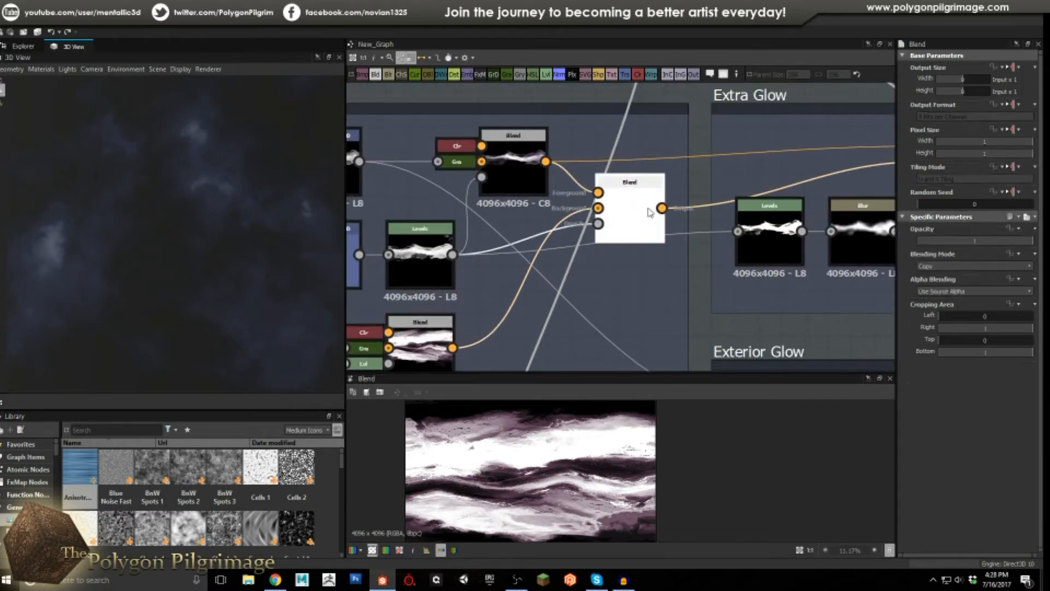
scroll(552, 464, "down", 3)
scroll(552, 464, "up", 3)
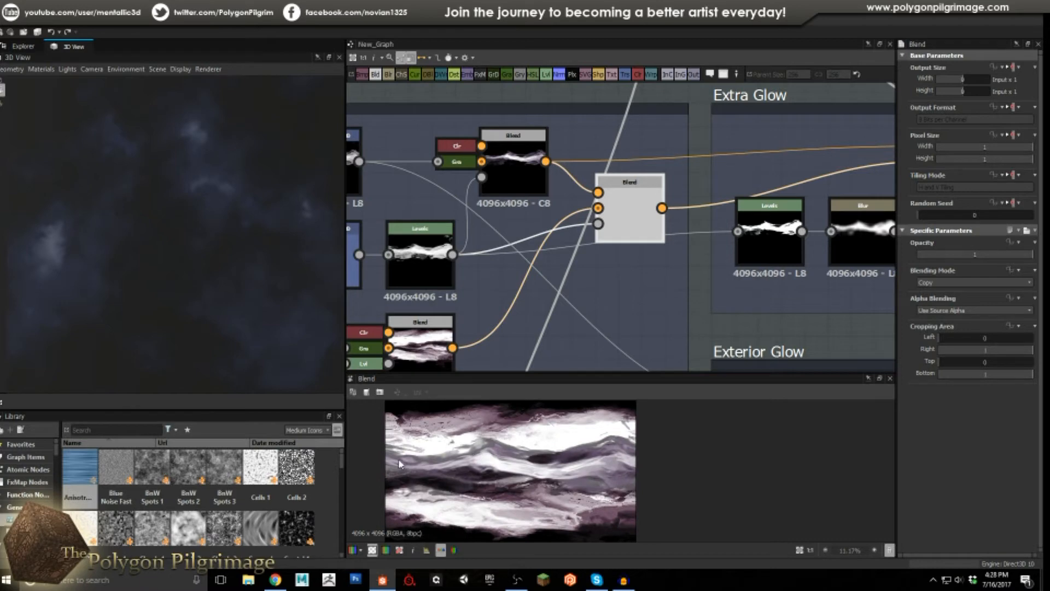
scroll(607, 211, "down", 5)
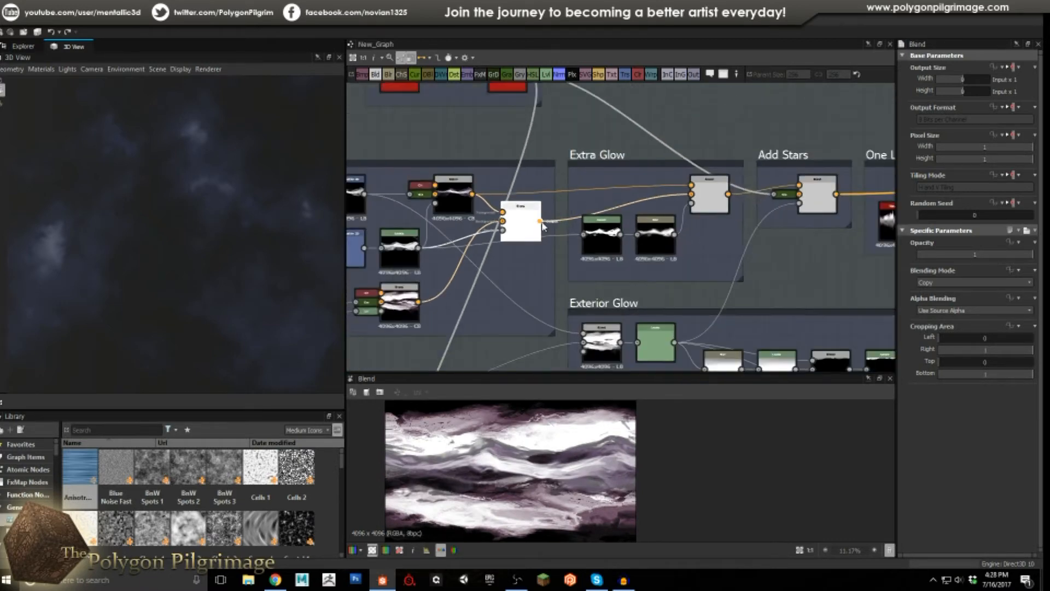
Preview the Extra Glow Levels, Blur and Screen Blend outputs in turn.
middle_click_drag(602, 203, 592, 248)
scroll(659, 274, "up", 3)
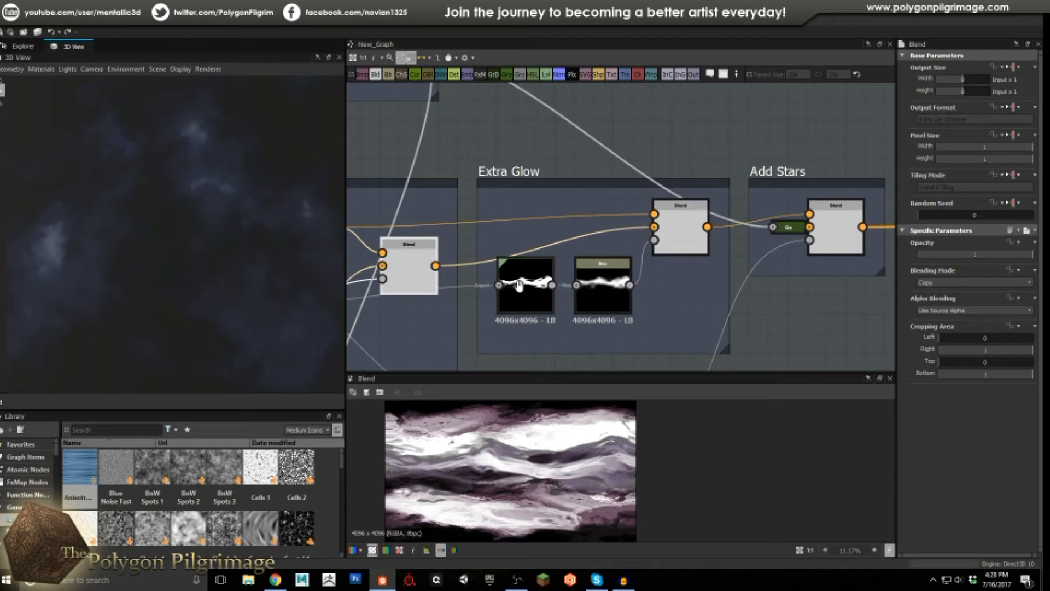
scroll(578, 247, "down", 2)
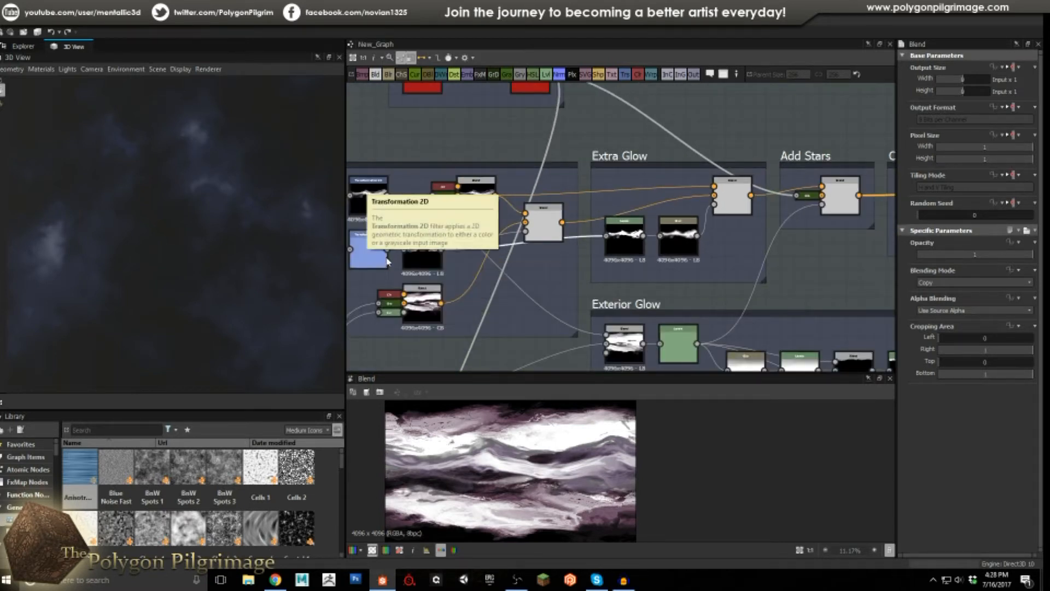
double_click(628, 234)
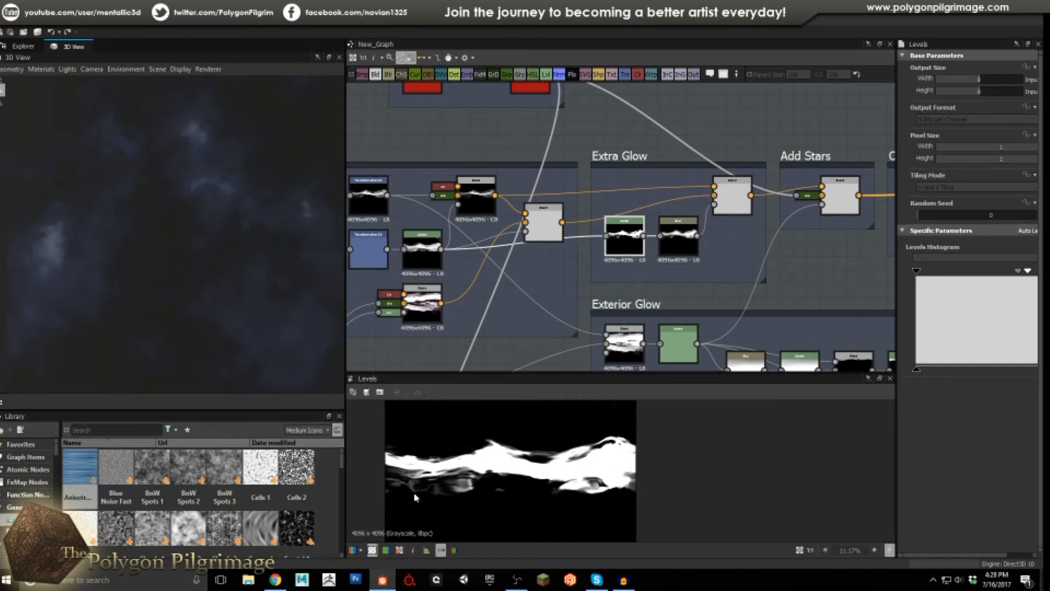
left_click(682, 239)
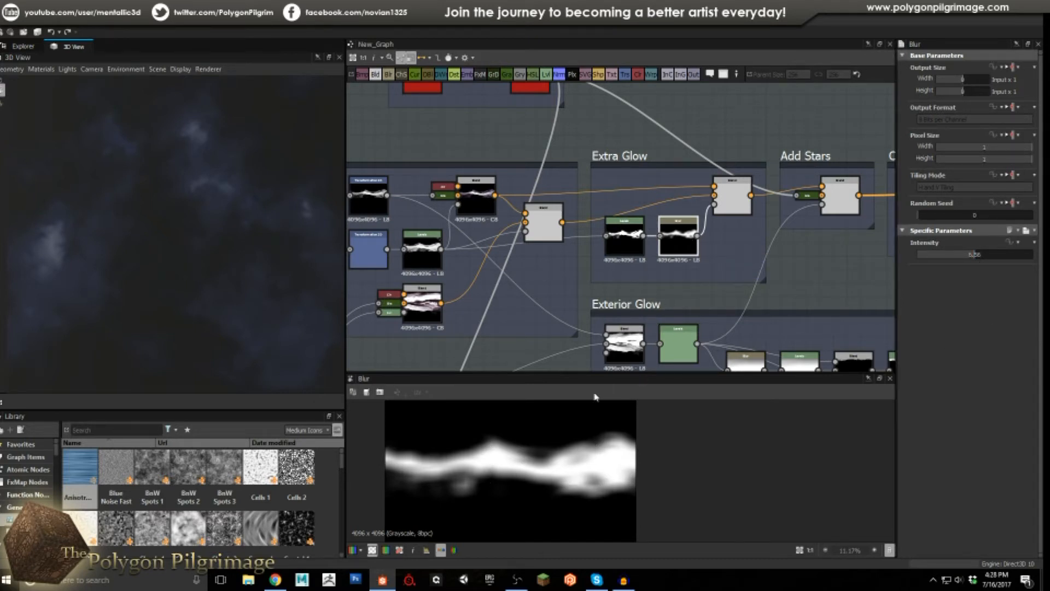
double_click(732, 196)
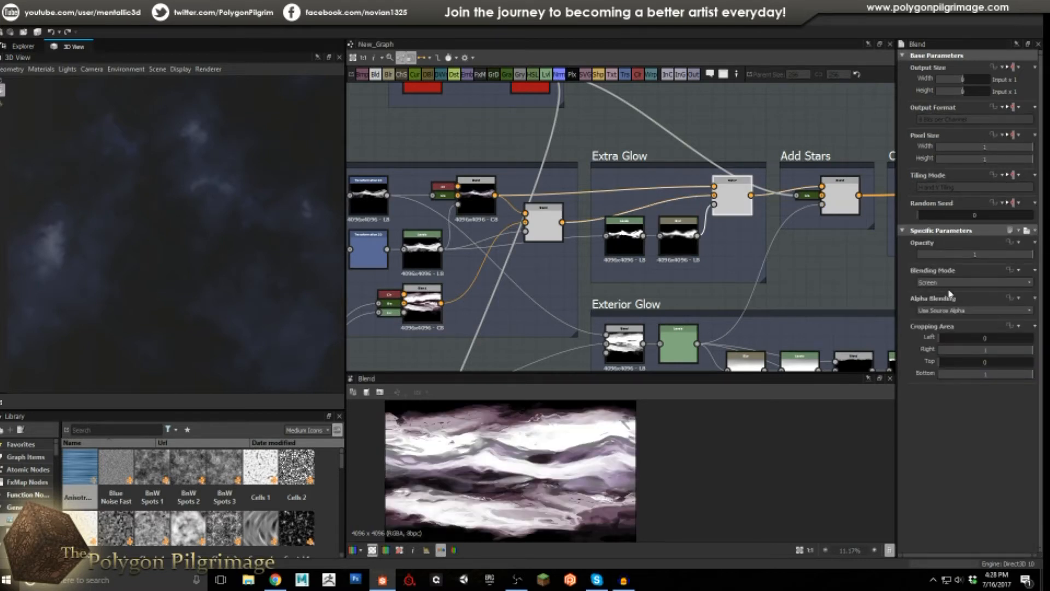
scroll(595, 471, "up", 1)
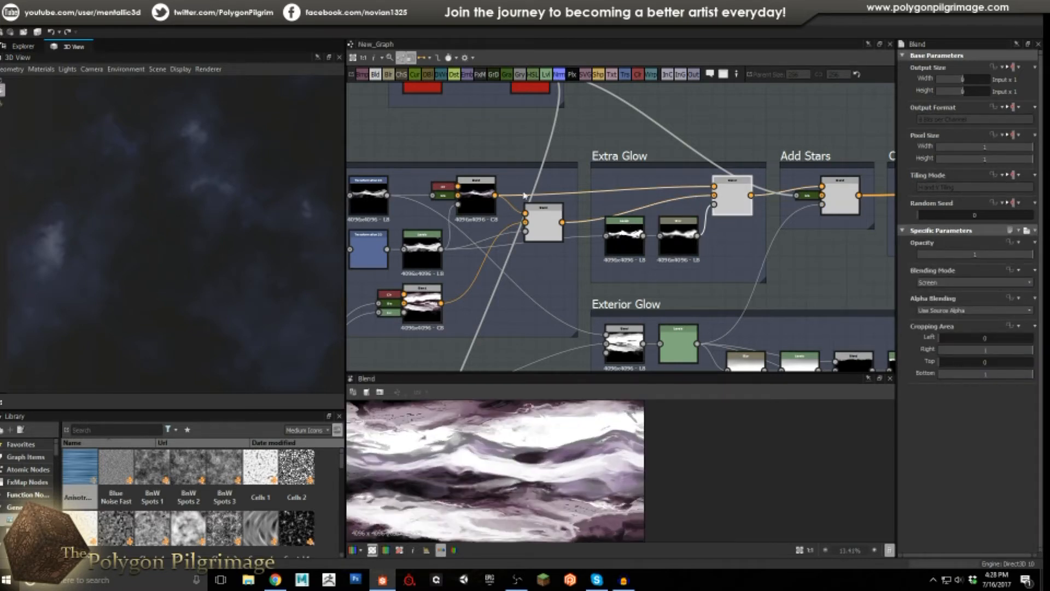
Compare the left Blend's output with the Extra Glow Screen Blend.
double_click(549, 214)
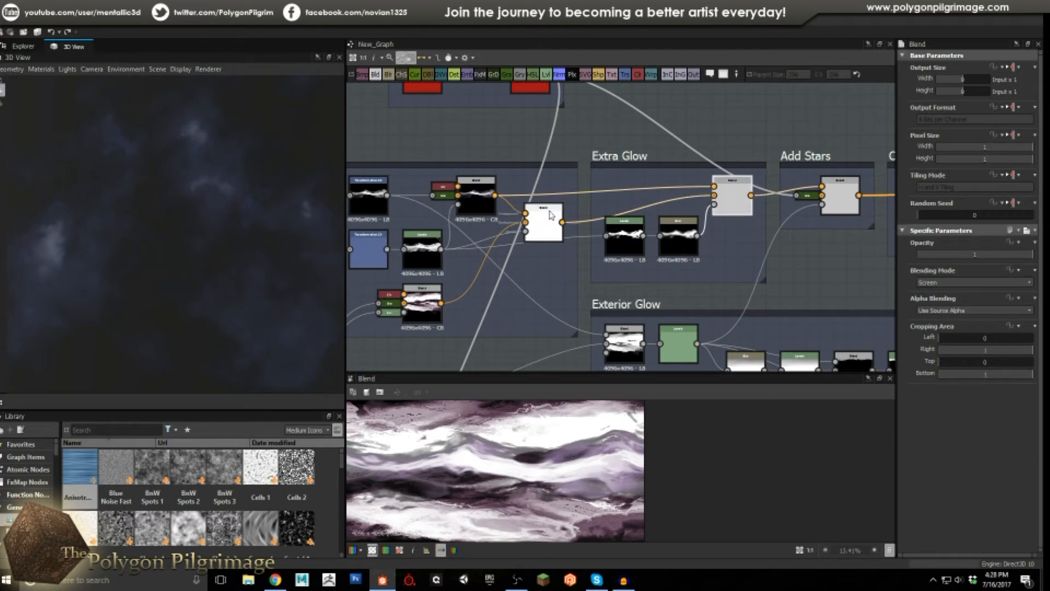
left_click(732, 201)
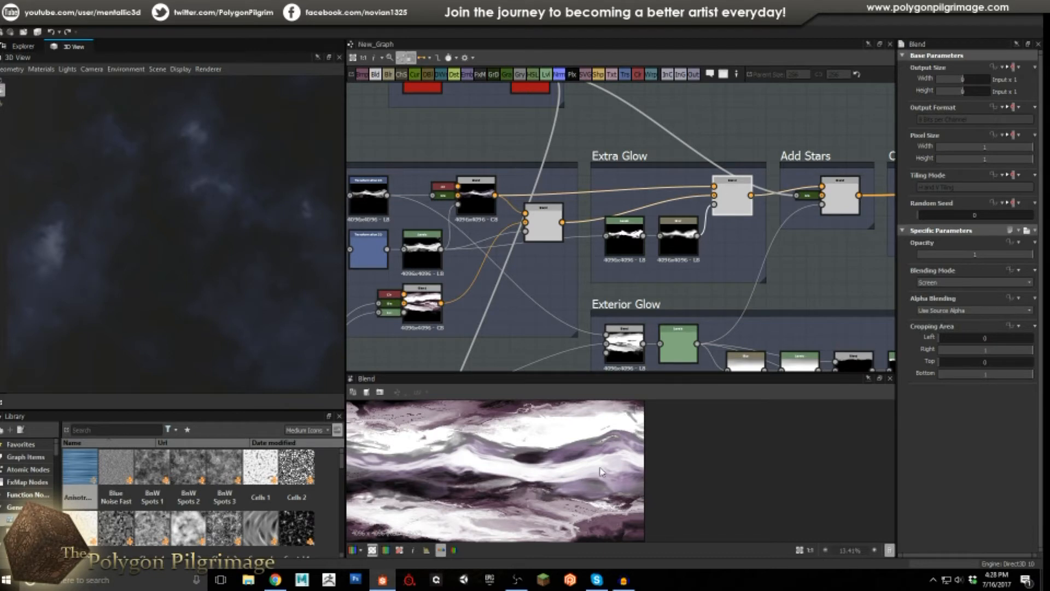
middle_click_drag(796, 213, 722, 285)
scroll(694, 227, "down", 1)
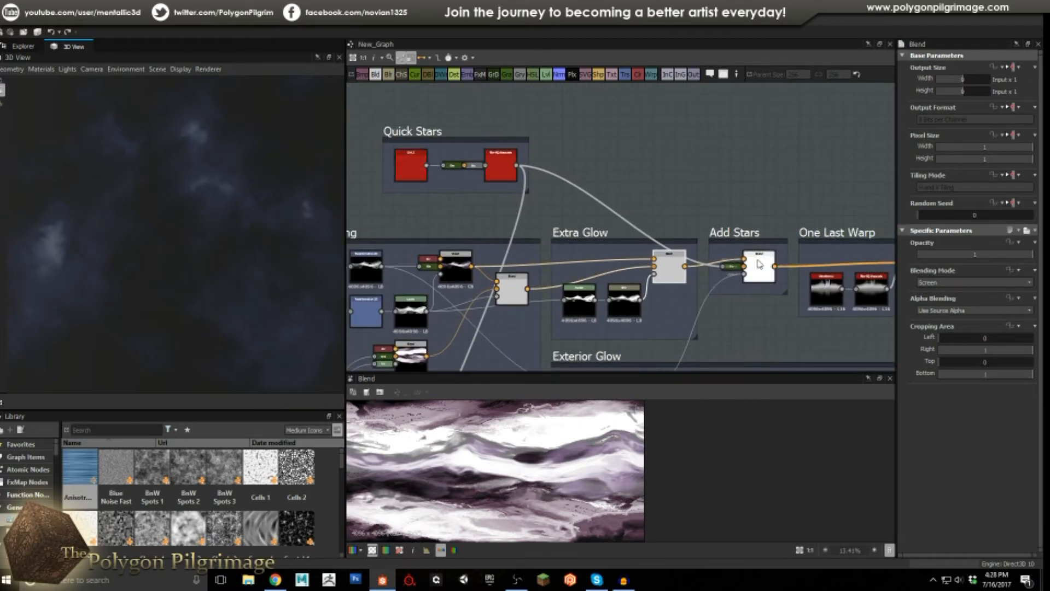
Preview the Quick Stars chain: Dirt 2, Grayscale Conversion and Blur HQ Grayscale.
left_click(419, 167)
double_click(418, 167)
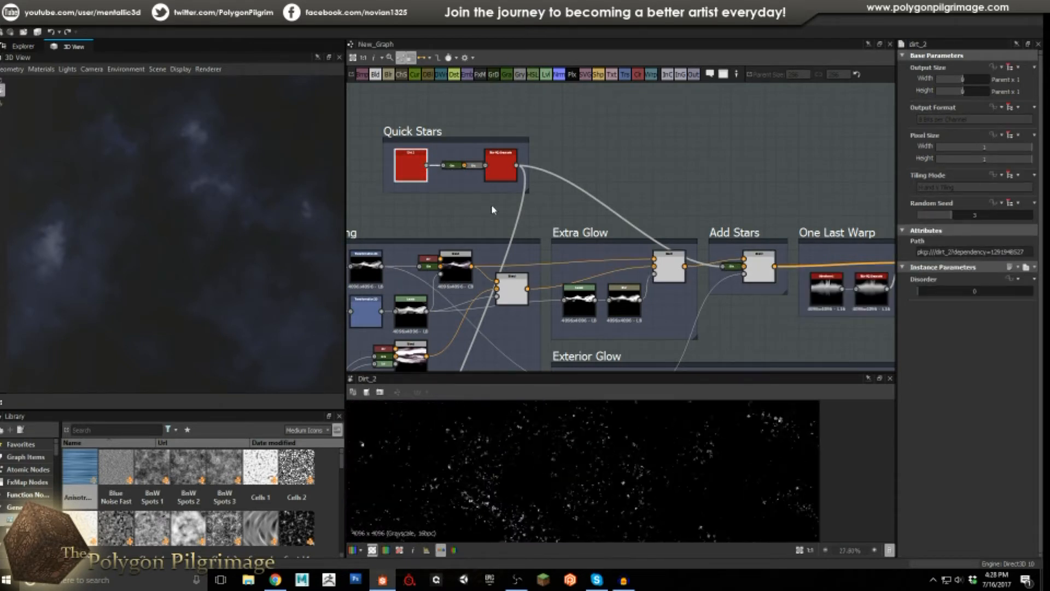
scroll(458, 172, "up", 2)
double_click(484, 158)
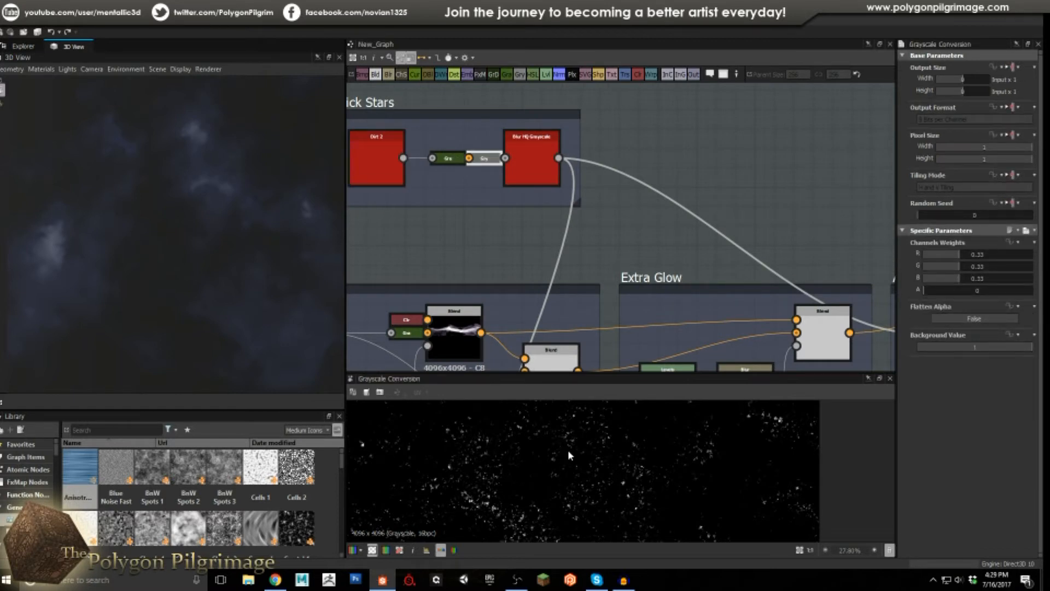
double_click(527, 155)
scroll(576, 452, "up", 2)
scroll(575, 452, "down", 2)
Preview the Add Stars Blend result, shifting the 2D view to show edge stars.
middle_click_drag(656, 218, 500, 165)
scroll(500, 164, "down", 2)
double_click(723, 244)
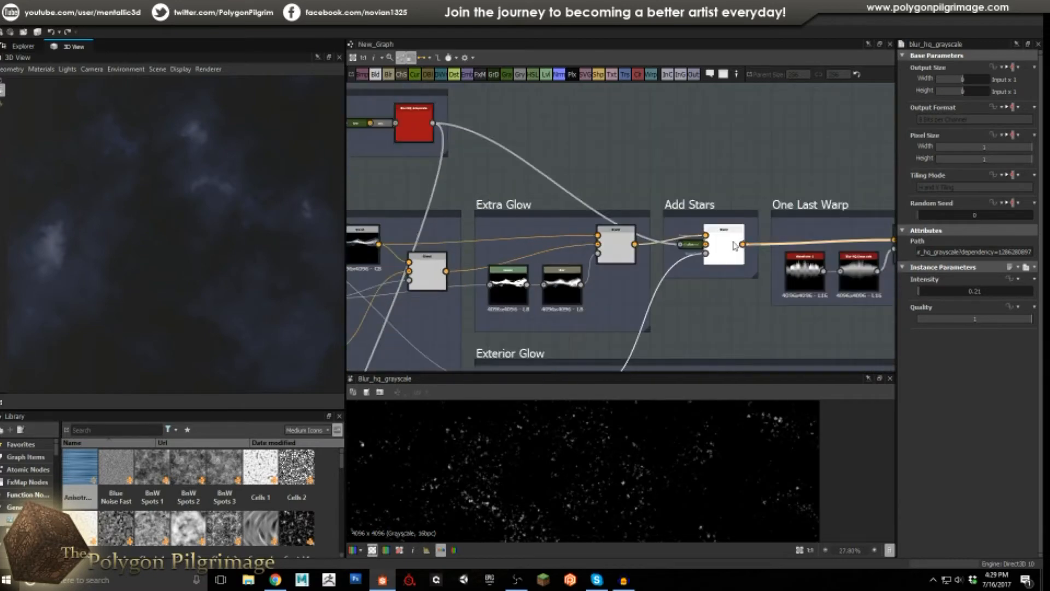
scroll(574, 469, "down", 4)
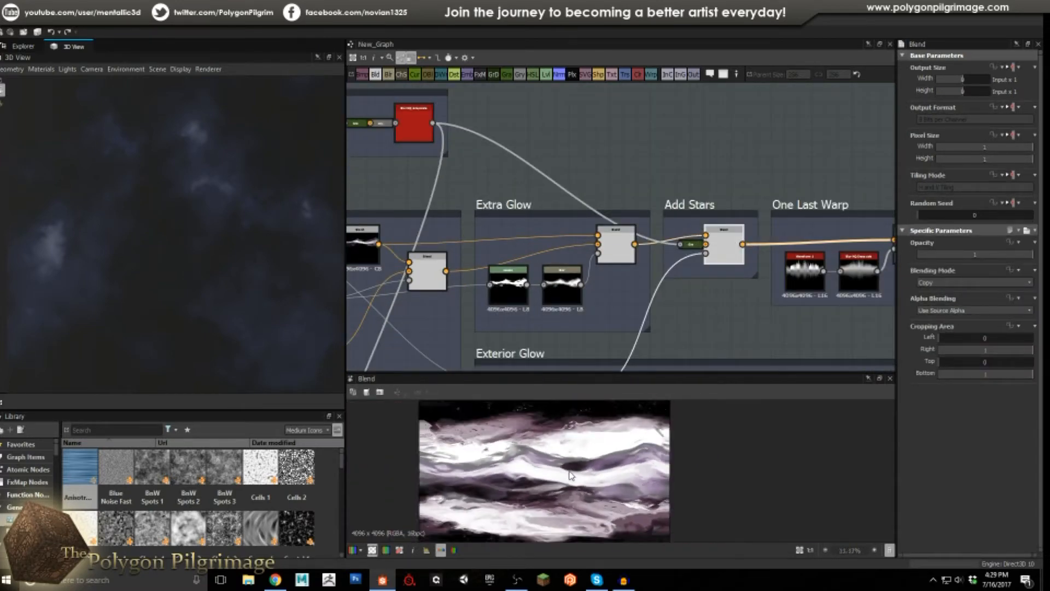
scroll(566, 474, "up", 2)
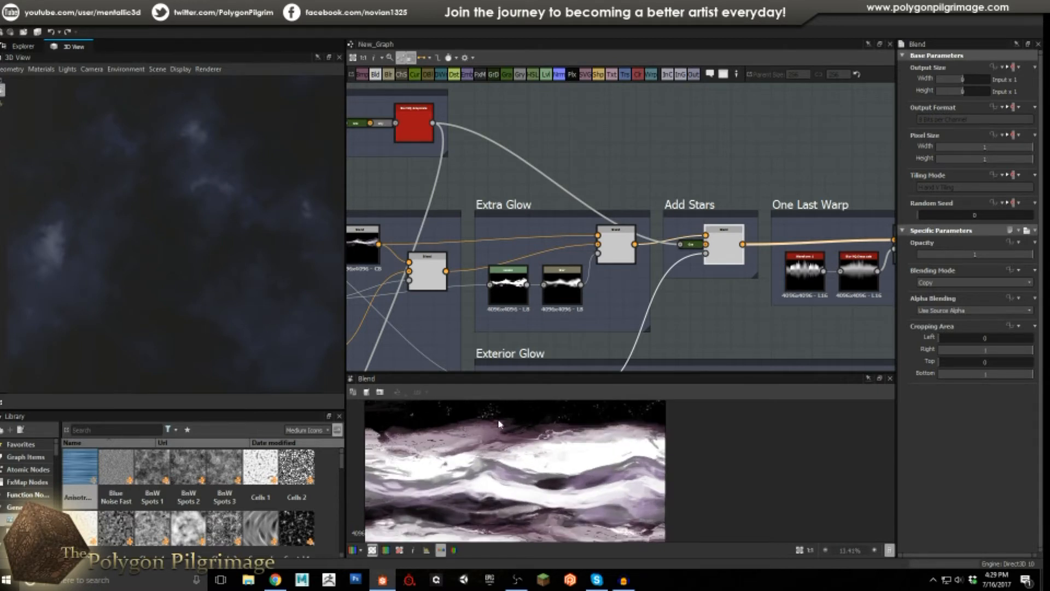
middle_click_drag(554, 504, 568, 429)
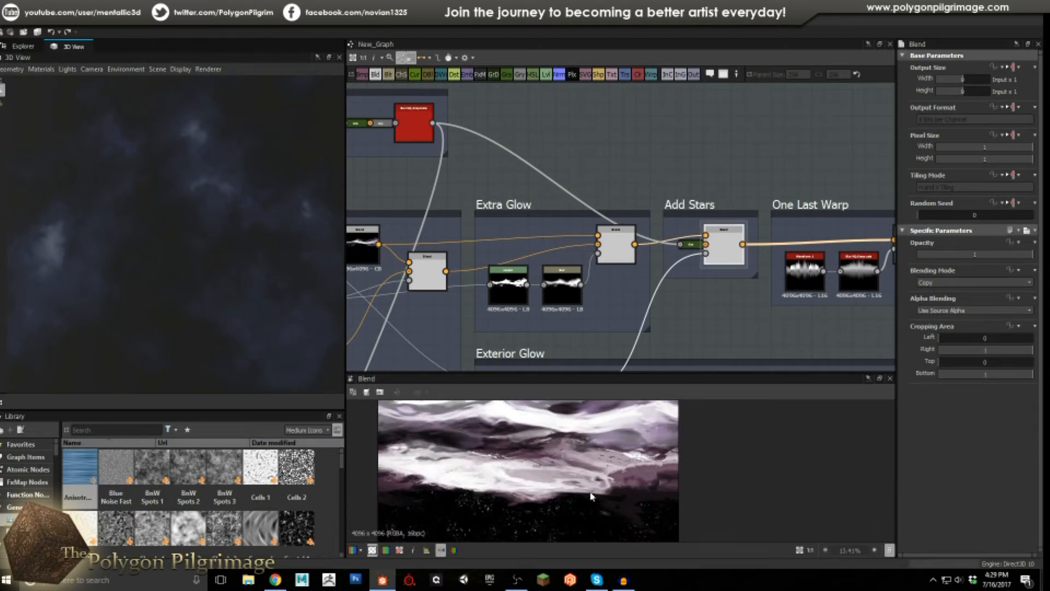
Preview the Exterior Glow frame's Add (Linear Dodge) Blend.
middle_click_drag(693, 218, 637, 154)
scroll(637, 156, "down", 1)
middle_click_drag(604, 242, 597, 180)
scroll(662, 232, "down", 1)
middle_click_drag(680, 250, 641, 229)
scroll(641, 221, "down", 1)
scroll(594, 236, "up", 1)
scroll(514, 229, "up", 2)
middle_click_drag(514, 229, 609, 271)
double_click(563, 244)
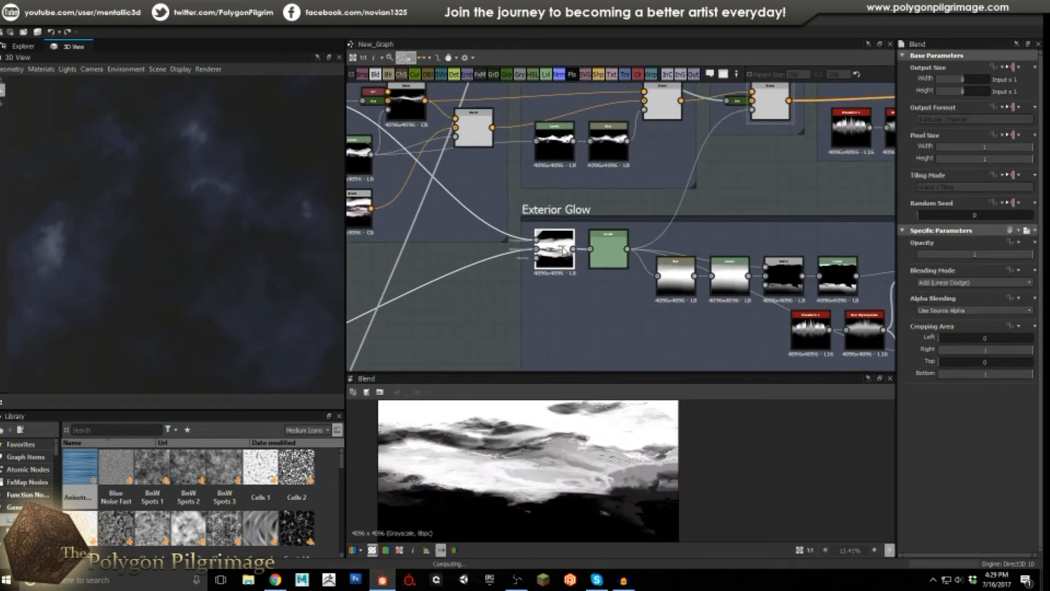
Preview a Wave Coloring node and the Exterior Glow Blend output.
scroll(532, 445, "down", 5)
scroll(590, 461, "up", 1)
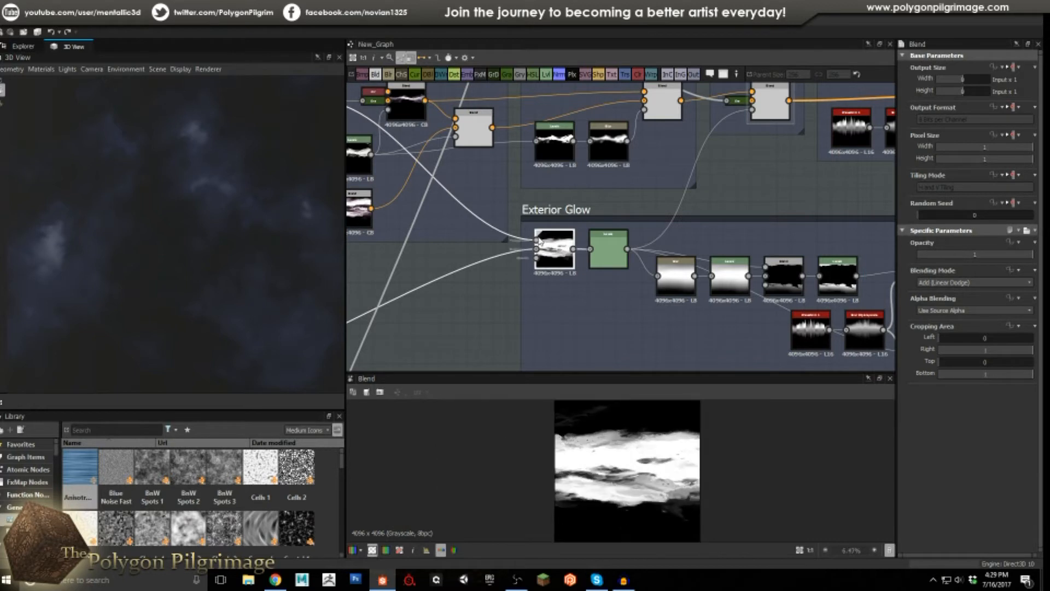
scroll(497, 260, "down", 1)
middle_click_drag(497, 260, 622, 221)
scroll(528, 267, "down", 1)
middle_click_drag(528, 267, 623, 244)
middle_click_drag(543, 163, 541, 197)
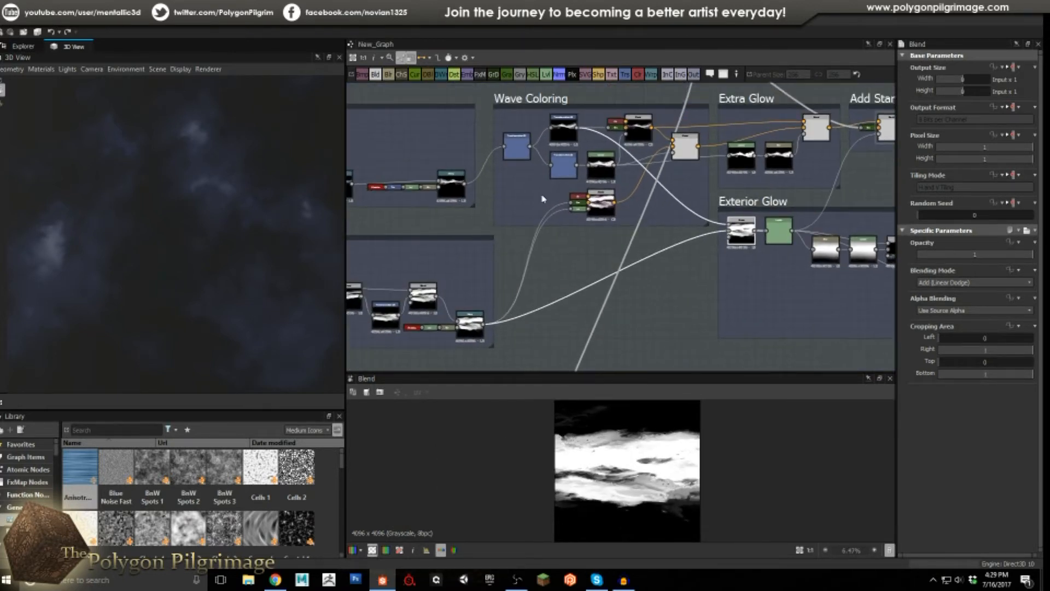
double_click(568, 128)
double_click(739, 234)
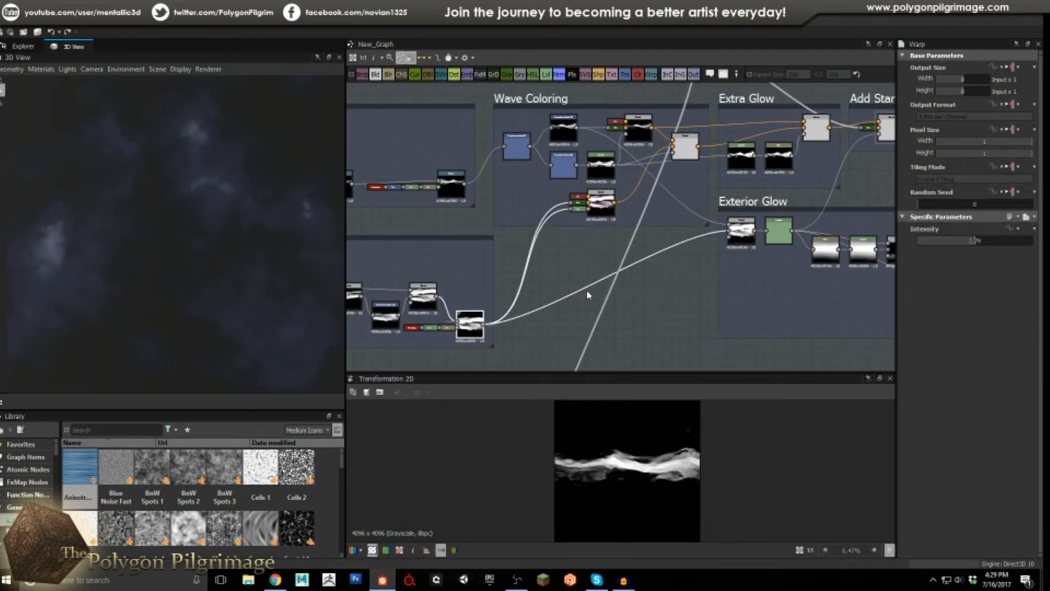
double_click(739, 232)
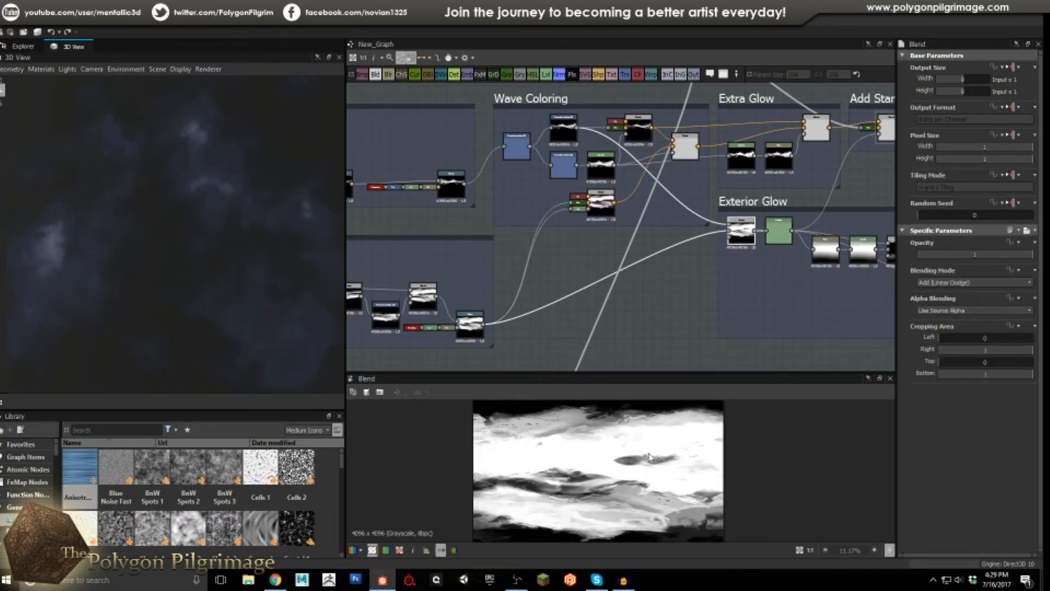
Preview the Exterior Glow Levels node's thresholded output and parameters.
scroll(802, 257, "up", 1)
middle_click_drag(801, 257, 617, 271)
double_click(587, 230)
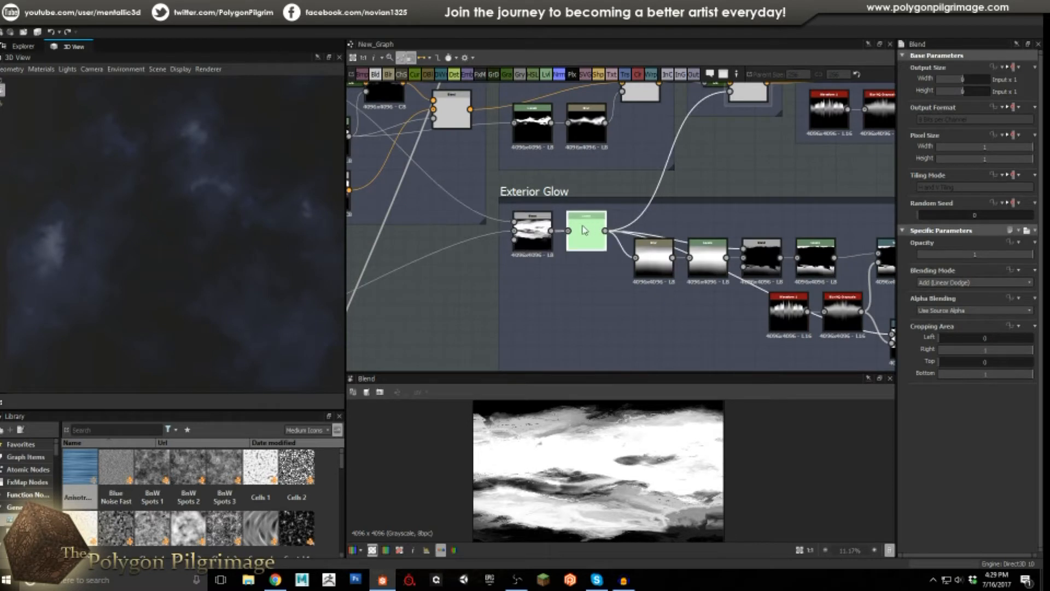
scroll(620, 469, "down", 1)
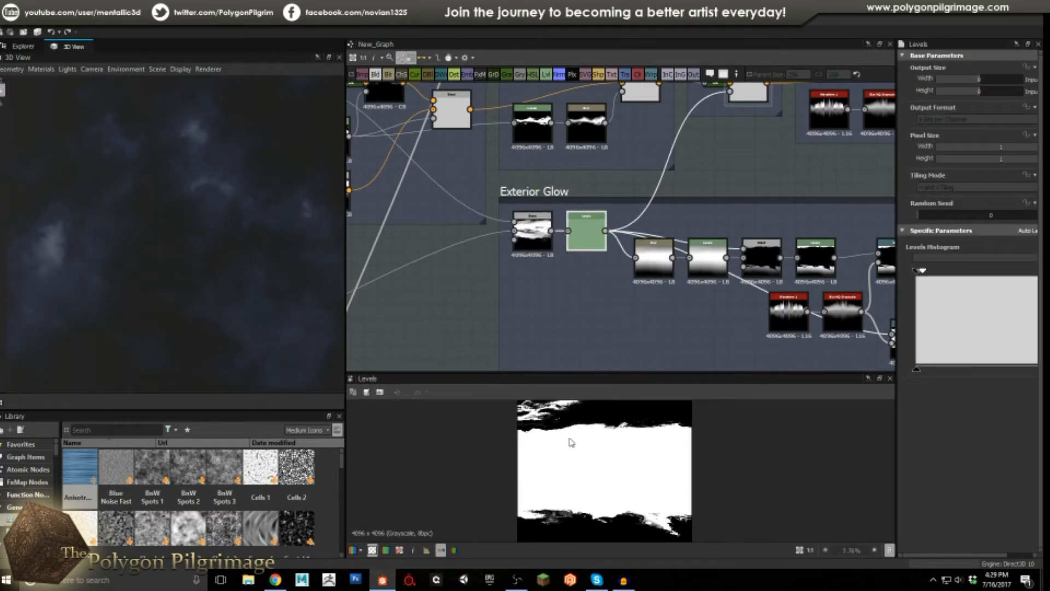
middle_click_drag(601, 296, 429, 276)
scroll(516, 271, "up", 1)
Review the Exterior Glow Blur gradient and Levels histogram outputs.
double_click(477, 232)
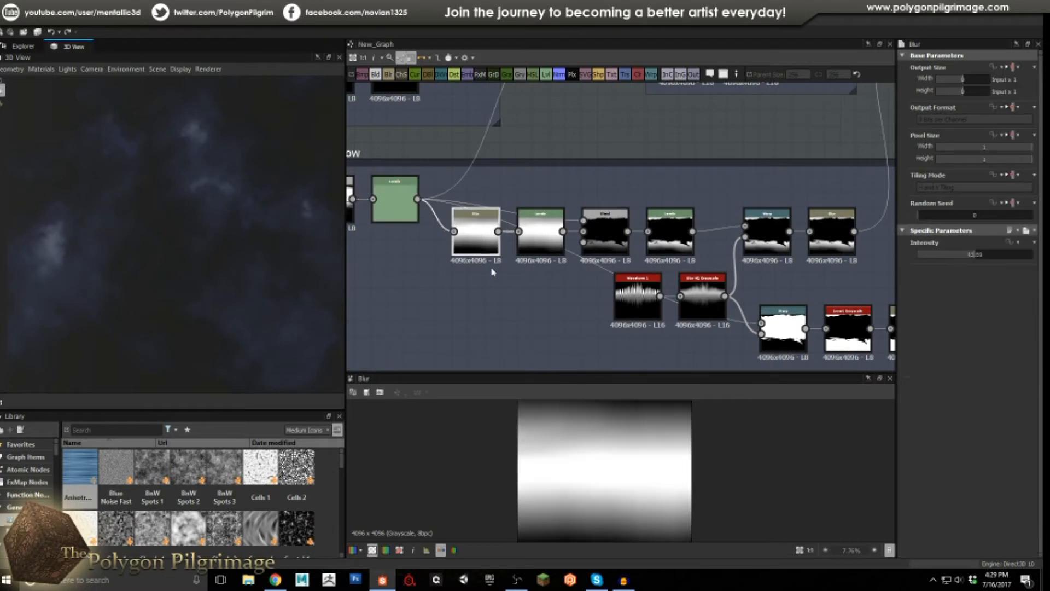
scroll(623, 477, "down", 1)
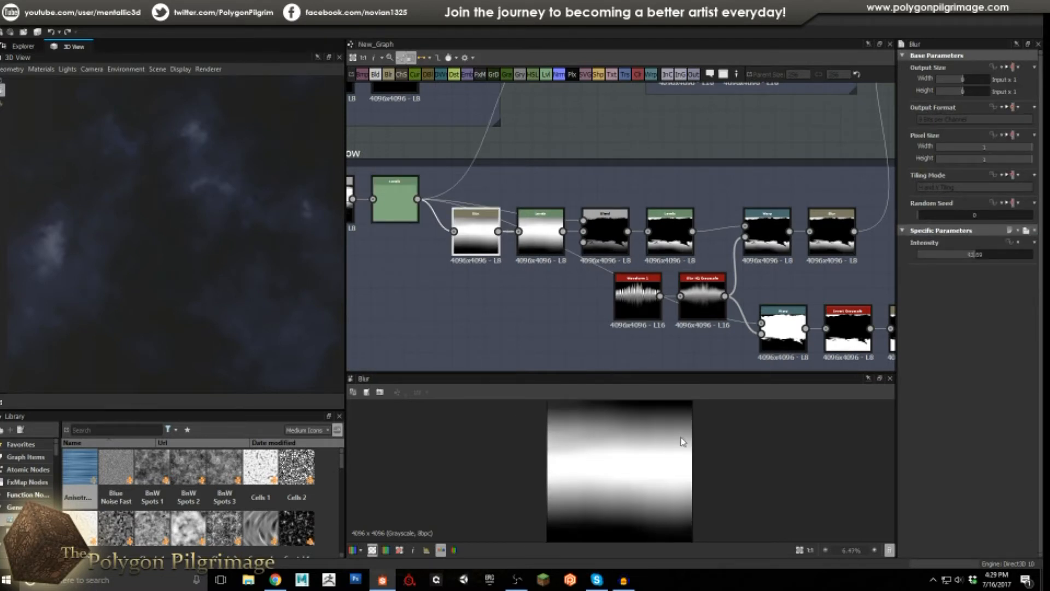
scroll(651, 437, "down", 1)
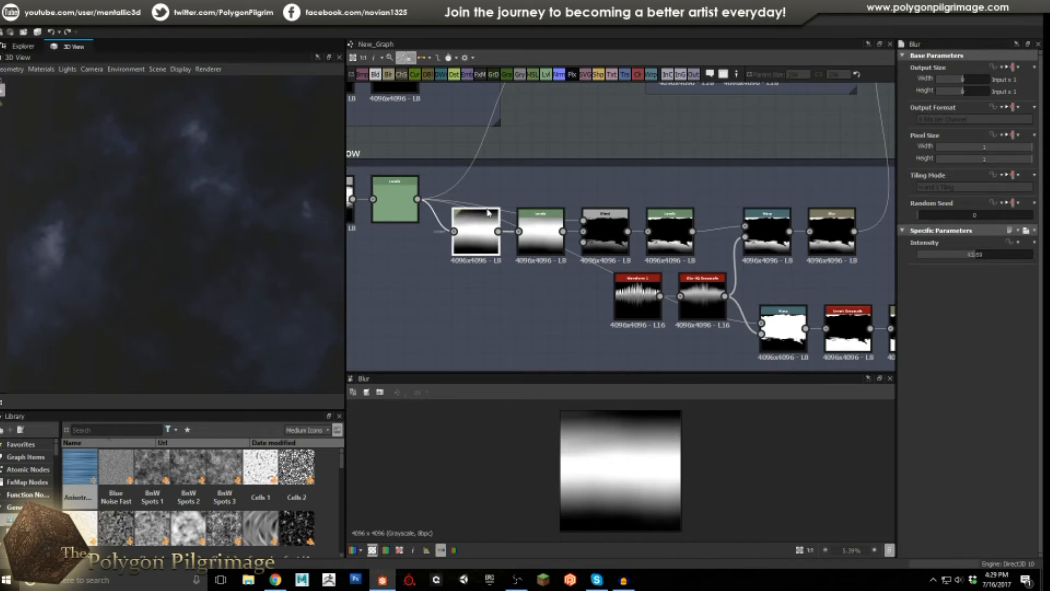
left_click(547, 239)
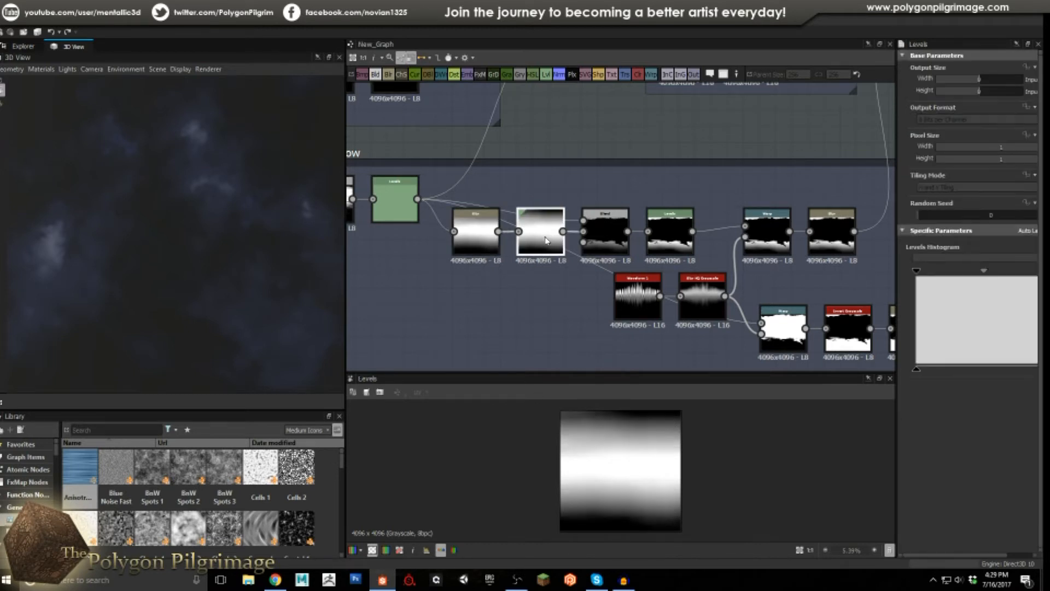
Move the Subtract Blend node higher in the Exterior Glow frame.
left_click(604, 228)
left_click_drag(604, 229, 609, 195)
middle_click_drag(391, 197, 445, 213)
Compare the Levels and Subtract Blend results, ending on the next Levels node.
left_click(444, 213)
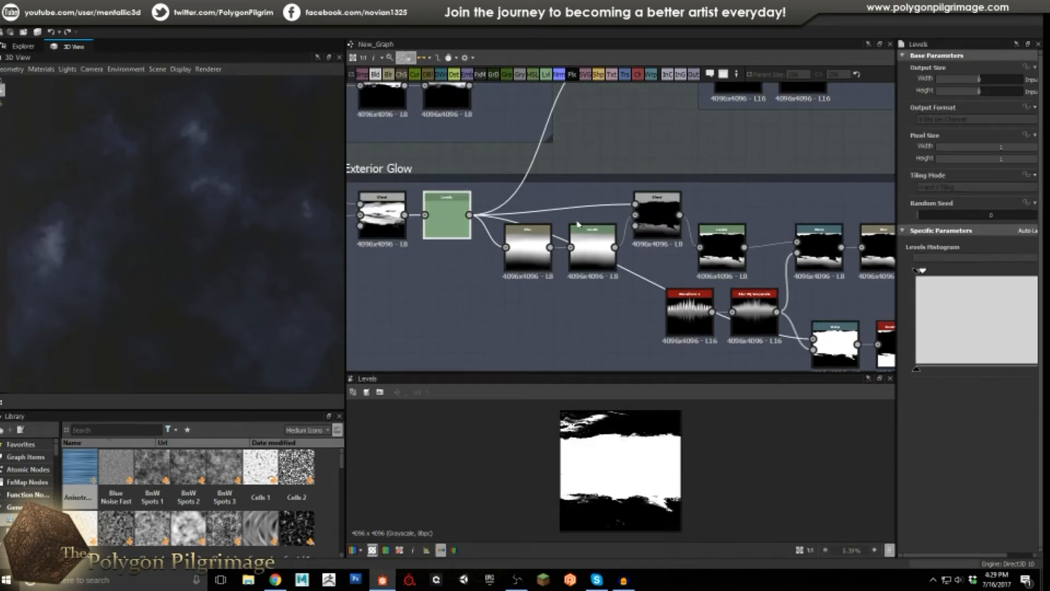
left_click(649, 213)
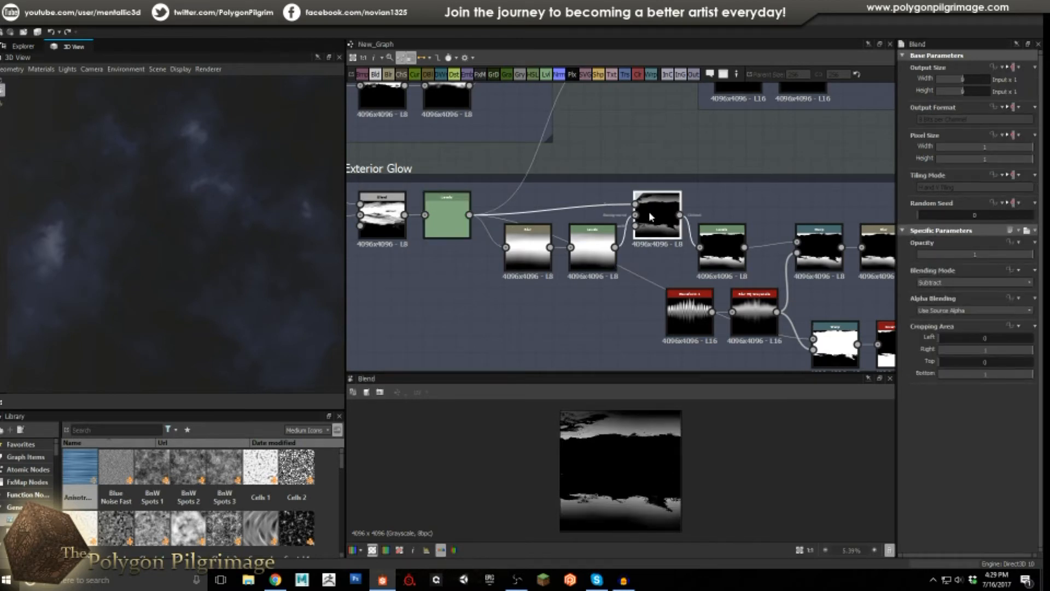
left_click(608, 243)
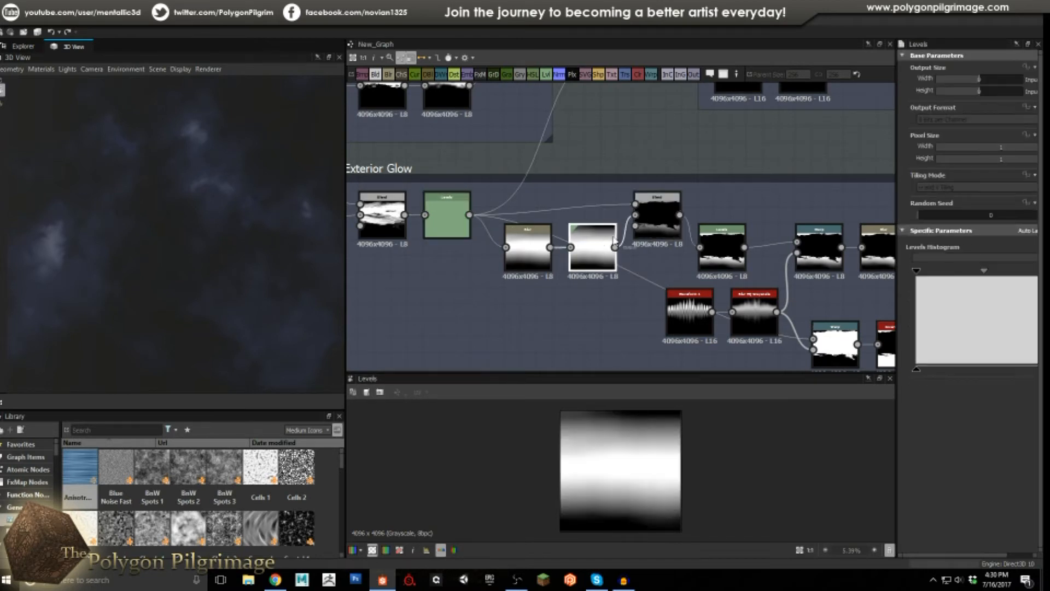
left_click(656, 216)
scroll(635, 457, "up", 1)
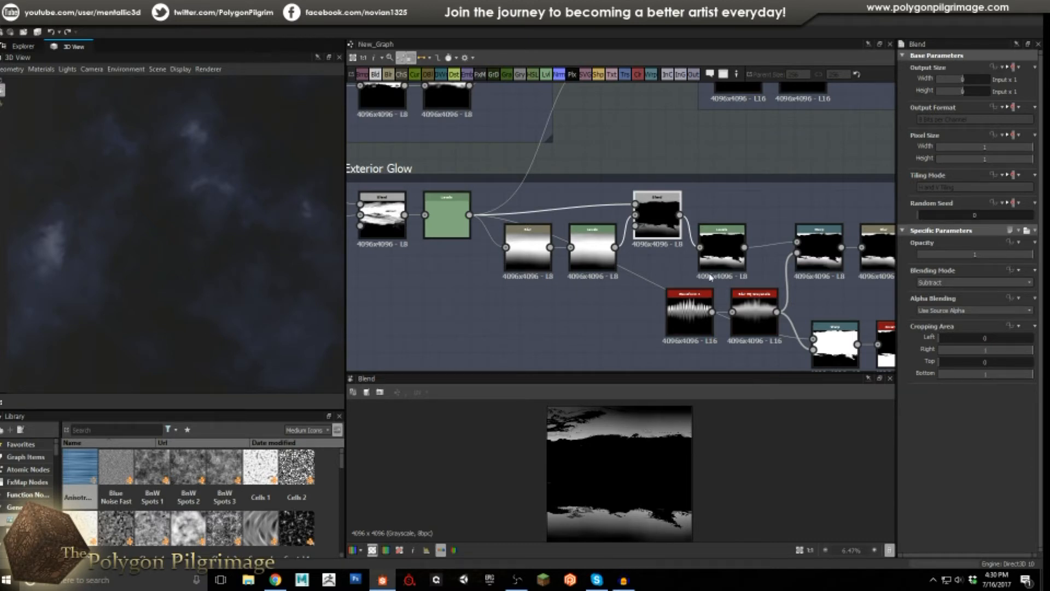
middle_click_drag(733, 245, 618, 238)
left_click(618, 236)
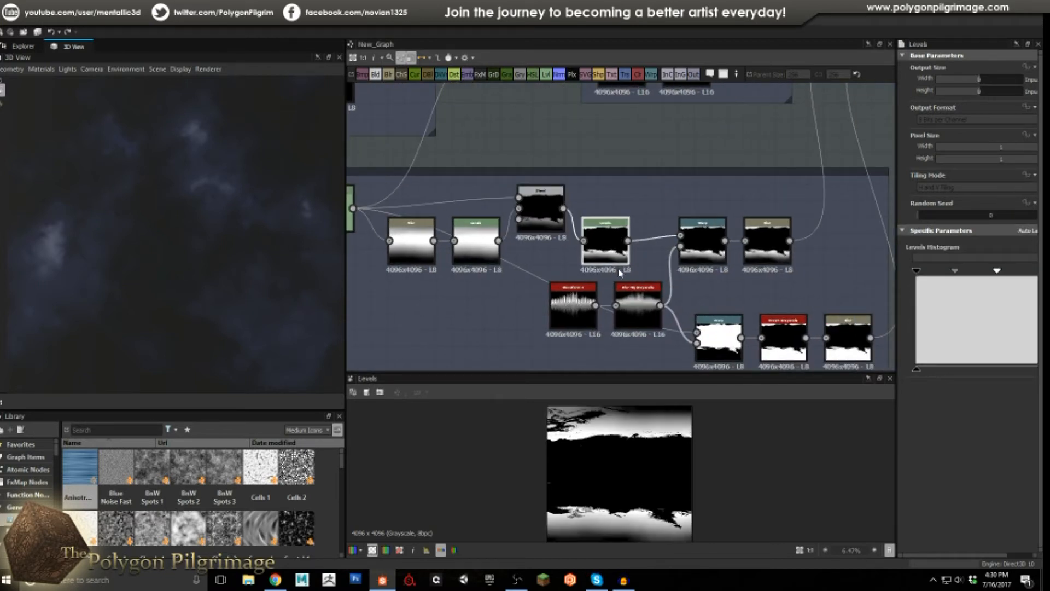
Review the upper chain: Warp, Waveform 1, Blur HQ Grayscale, Warp and Blur outputs.
left_click(699, 249)
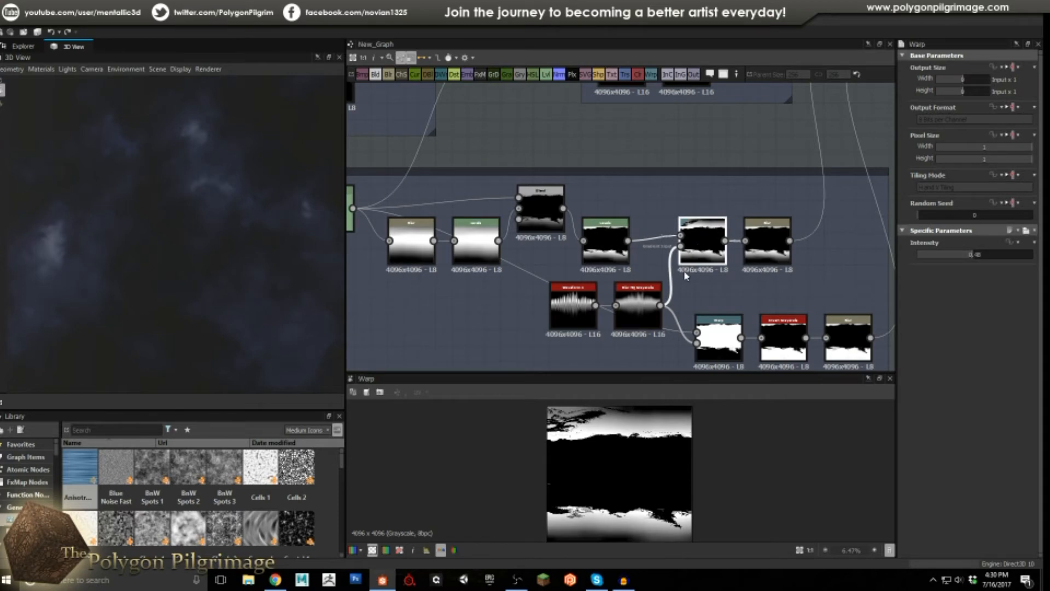
scroll(634, 245, "down", 2)
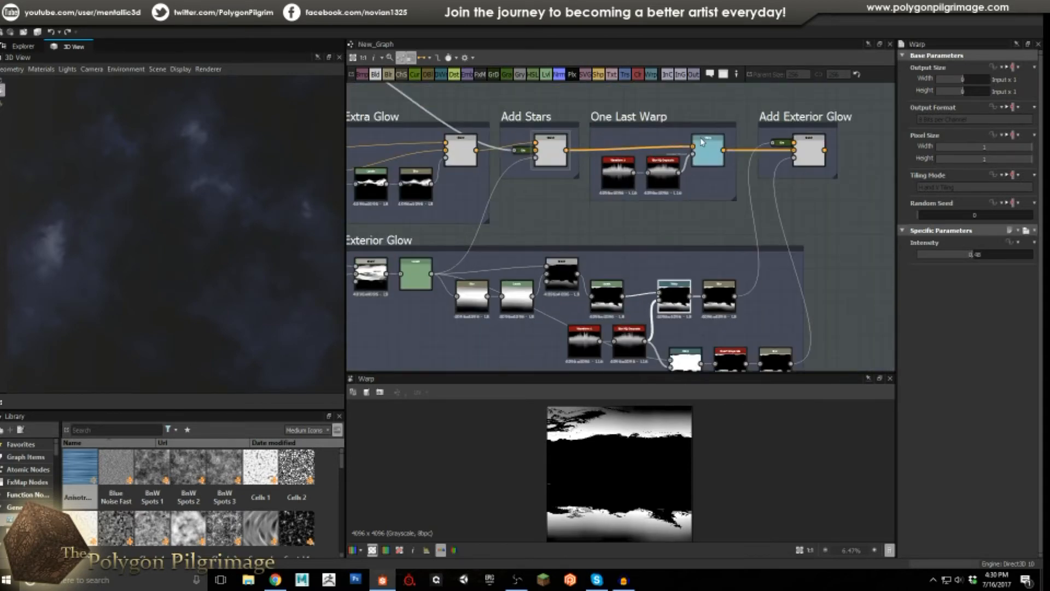
scroll(628, 297, "up", 2)
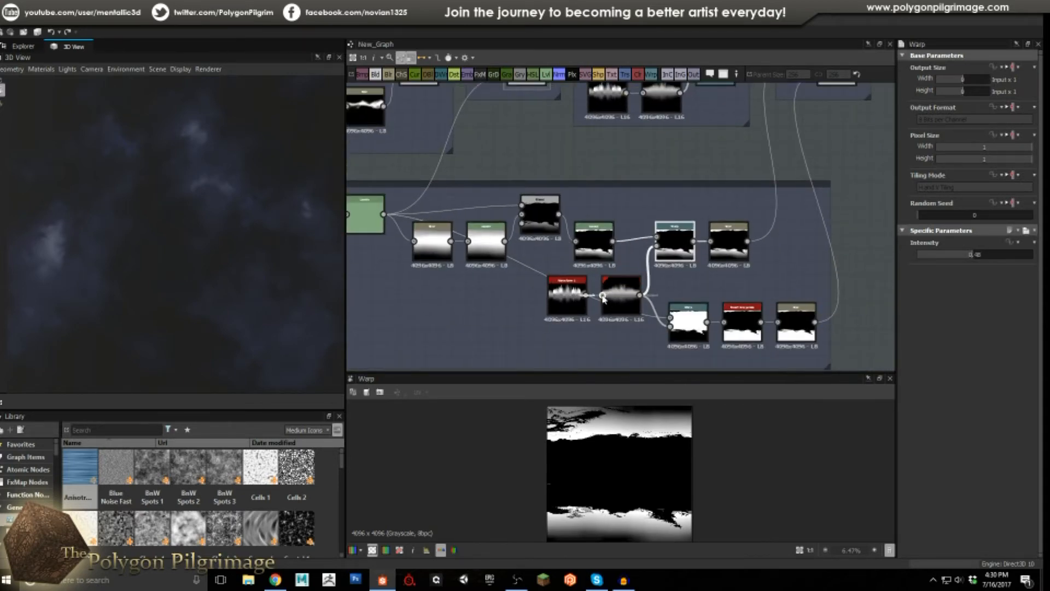
scroll(620, 292, "up", 2)
scroll(620, 292, "up", 1)
left_click(543, 296)
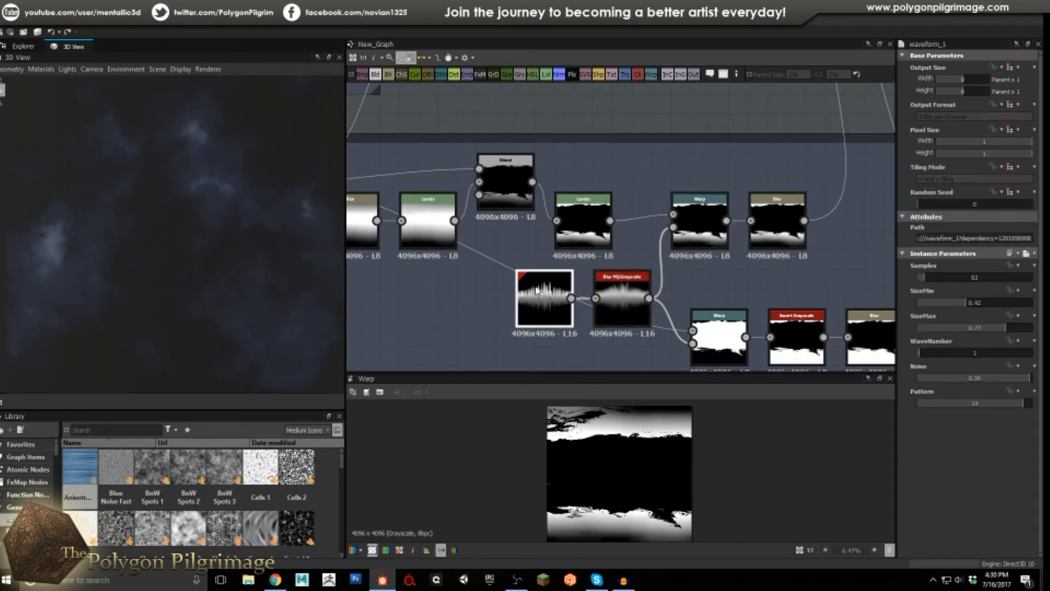
left_click(628, 306)
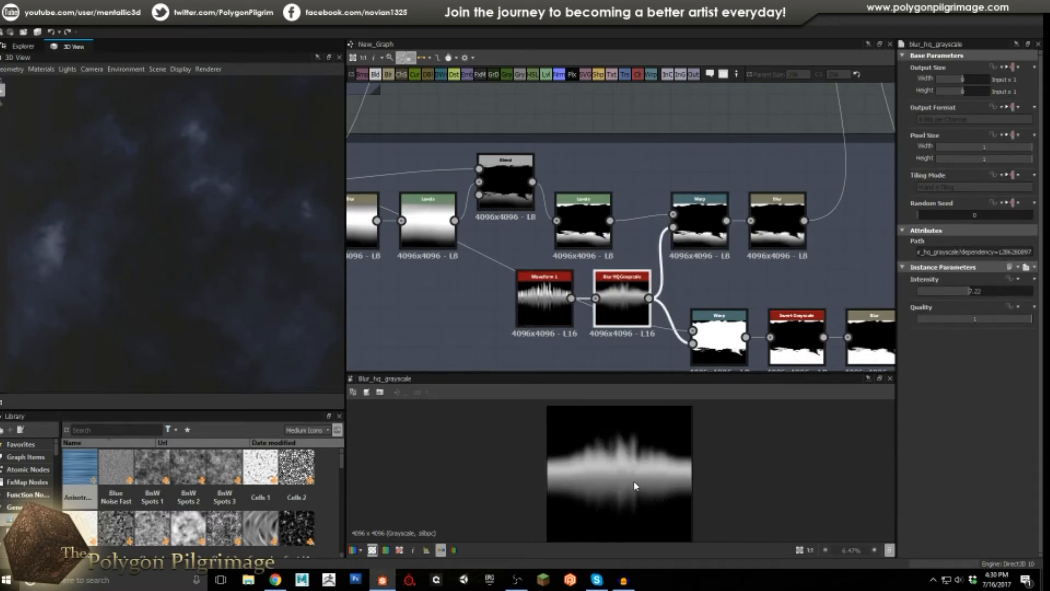
left_click(704, 235)
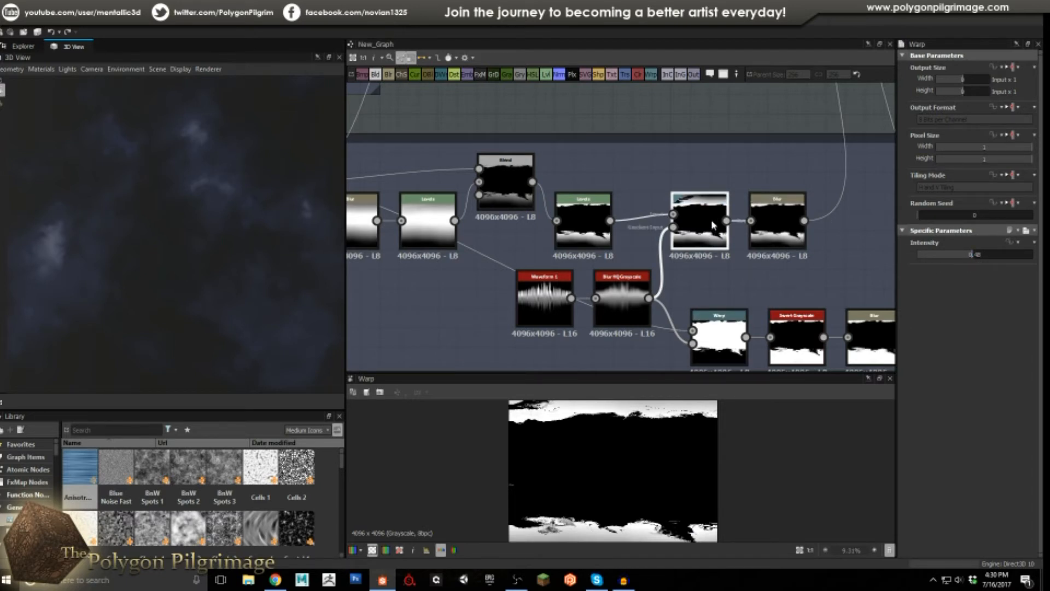
left_click(777, 224)
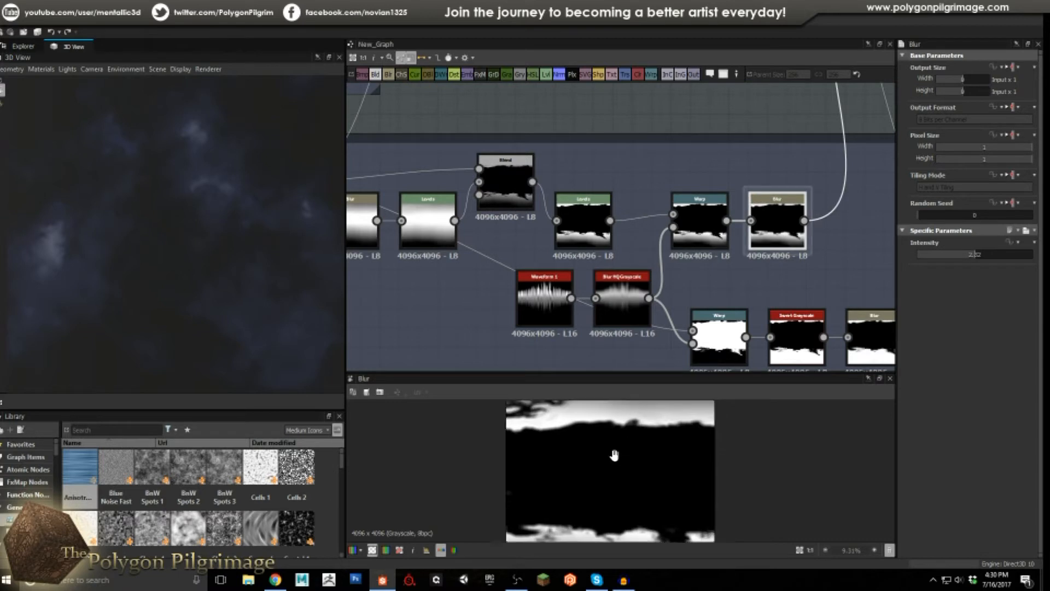
scroll(615, 450, "up", 2)
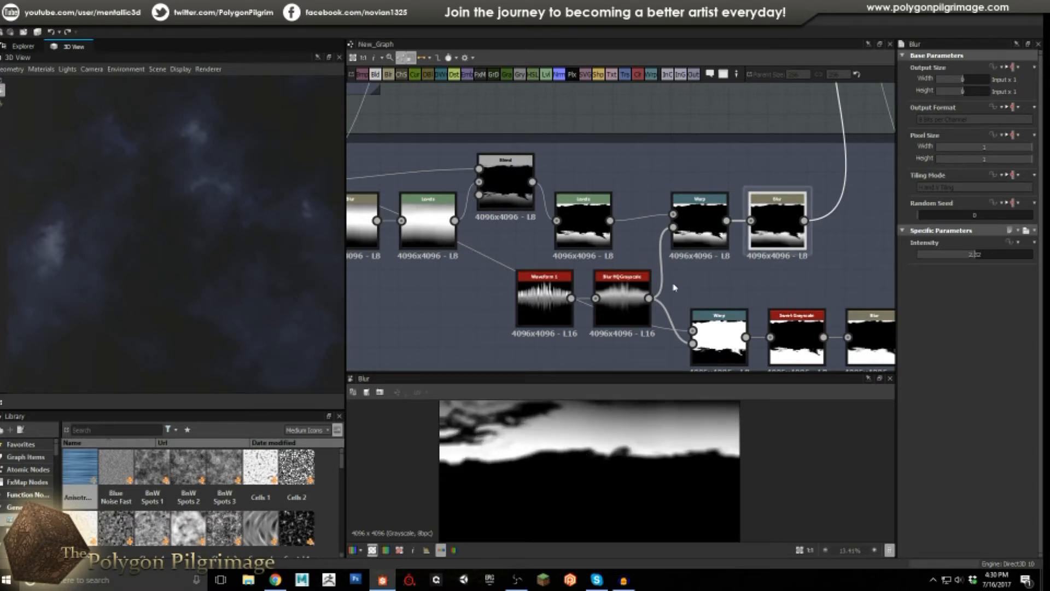
scroll(674, 287, "down", 3)
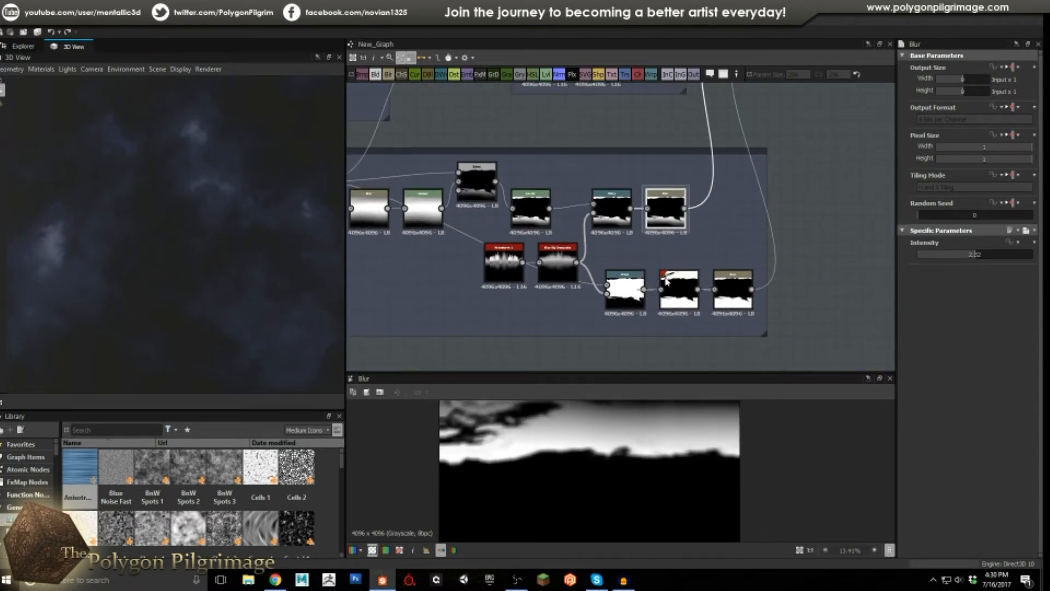
scroll(666, 280, "down", 2)
scroll(622, 331, "up", 3)
Review the lower Warp, Invert Grayscale and final Blur, comparing with the upper Blur.
double_click(621, 331)
middle_click_drag(583, 305, 616, 274)
double_click(710, 280)
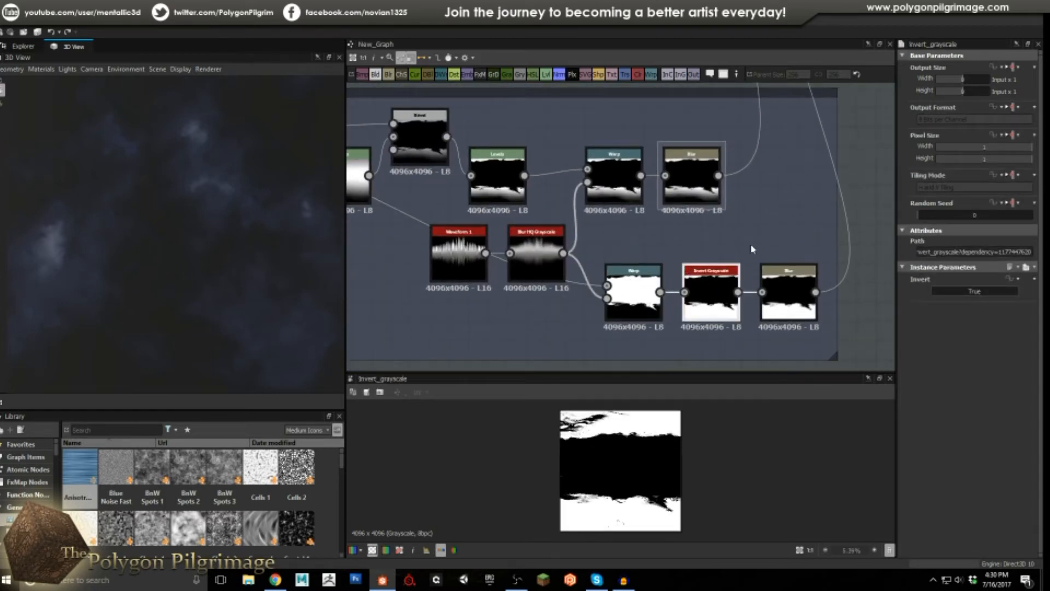
scroll(633, 450, "up", 1)
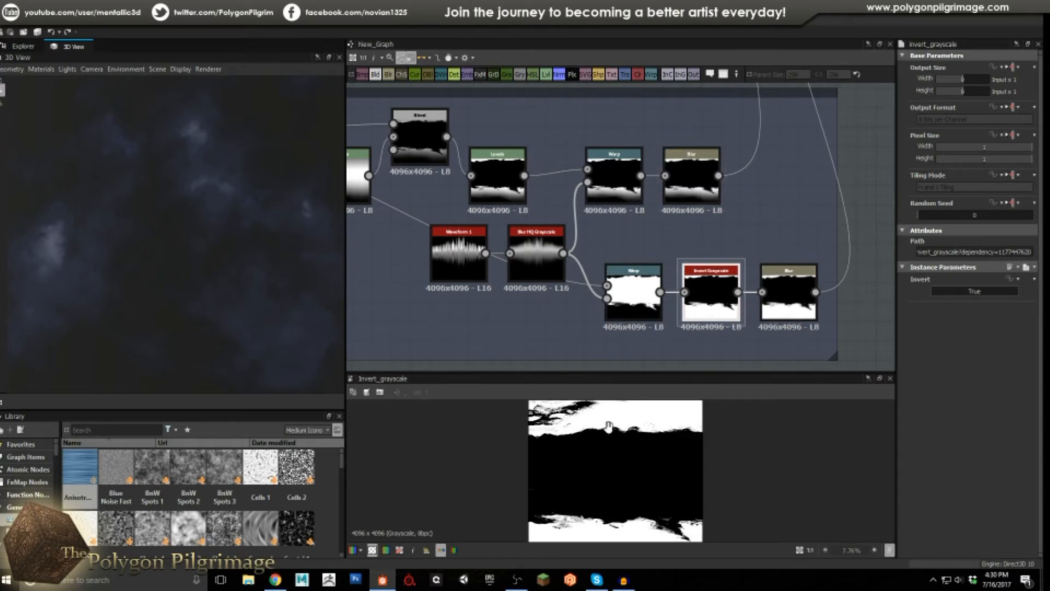
scroll(610, 432, "up", 1)
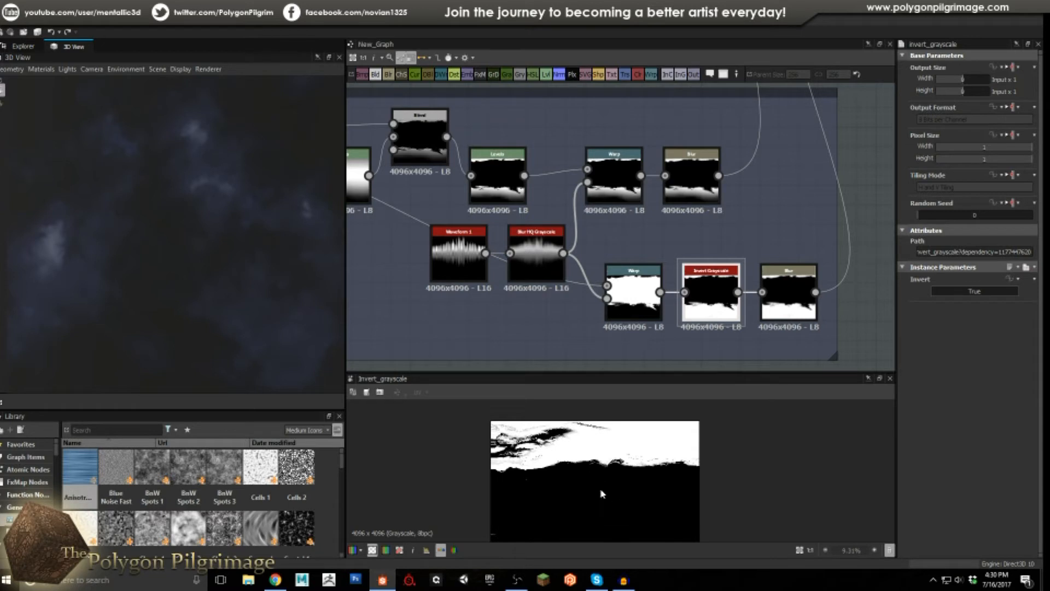
left_click(788, 287)
scroll(628, 478, "up", 1)
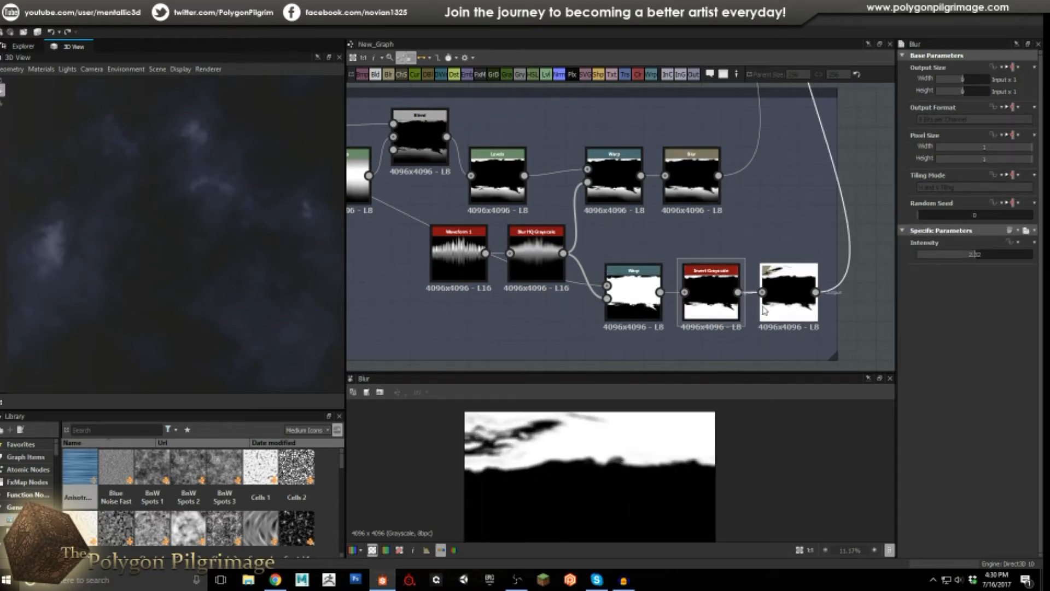
left_click(697, 180)
left_click(790, 295)
scroll(787, 299, "down", 2)
Preview the One Last Warp node's warped purple-and-white wave bands.
middle_click_drag(671, 138, 652, 201)
scroll(700, 180, "up", 2)
scroll(652, 202, "up", 1)
left_click(687, 211)
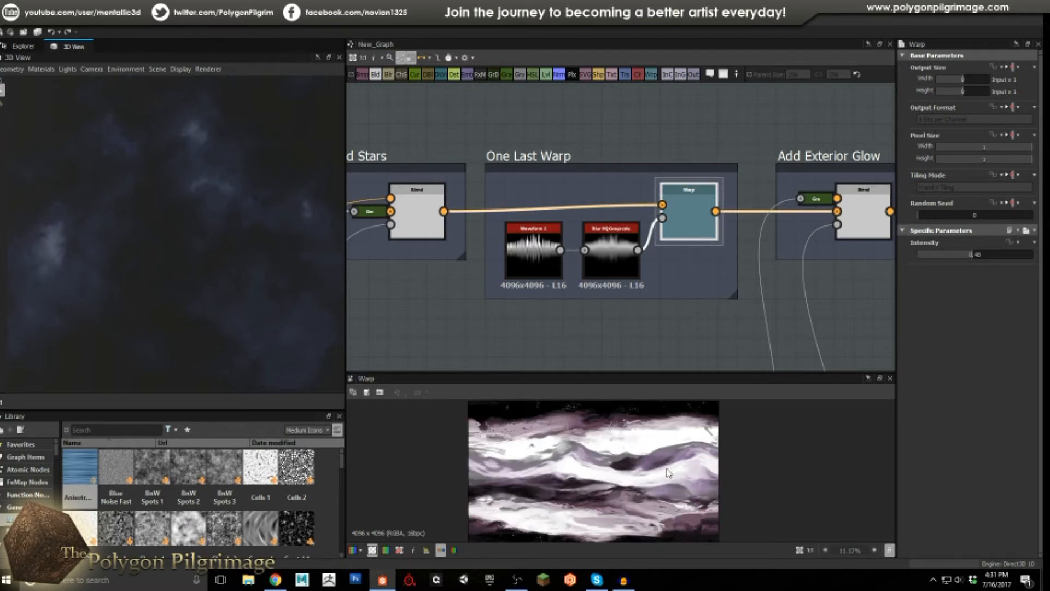
Compare the pre-glow Warp with the Add Exterior Glow Screen Blend at 0.09 opacity.
middle_click_drag(738, 235, 565, 218)
left_click(696, 198)
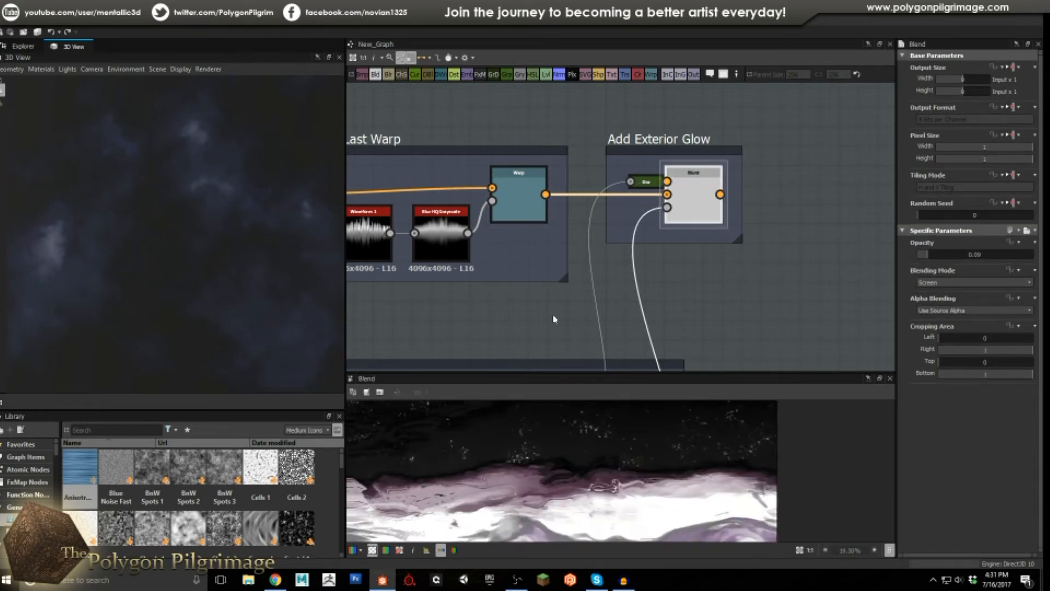
left_click(524, 201)
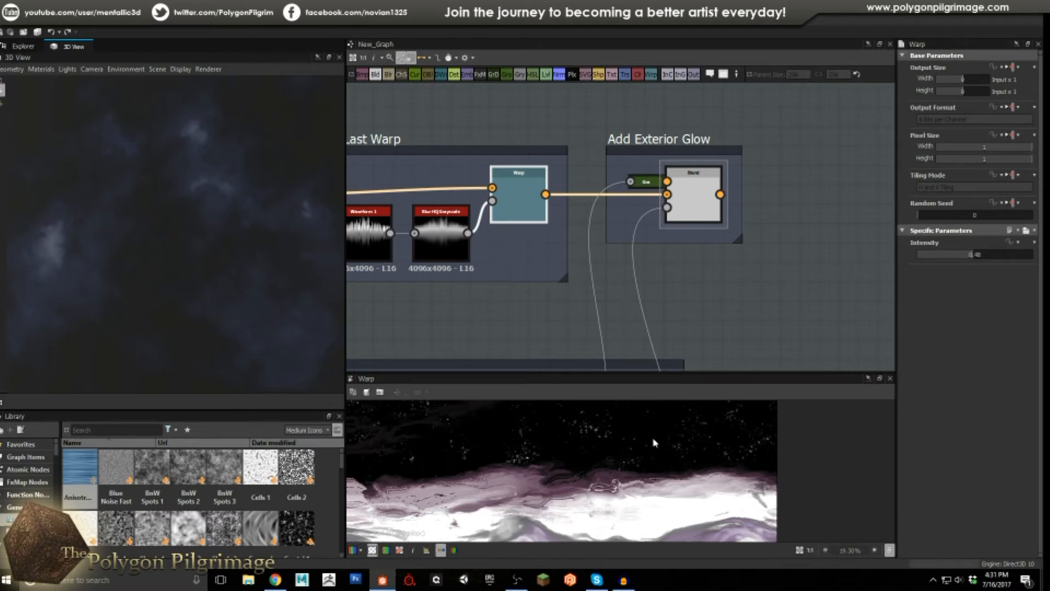
left_click(693, 200)
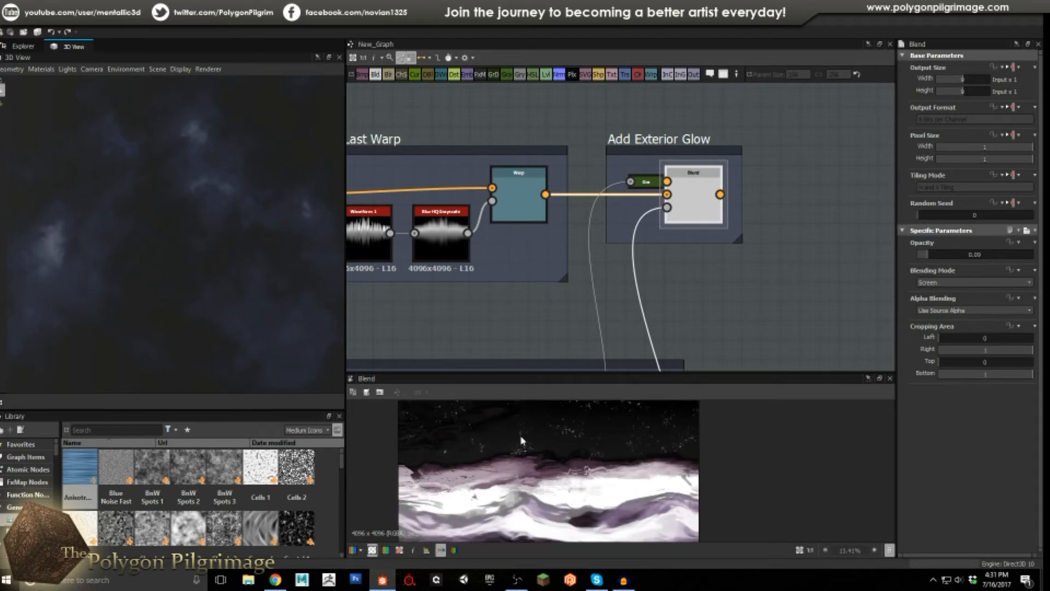
scroll(522, 445, "down", 6)
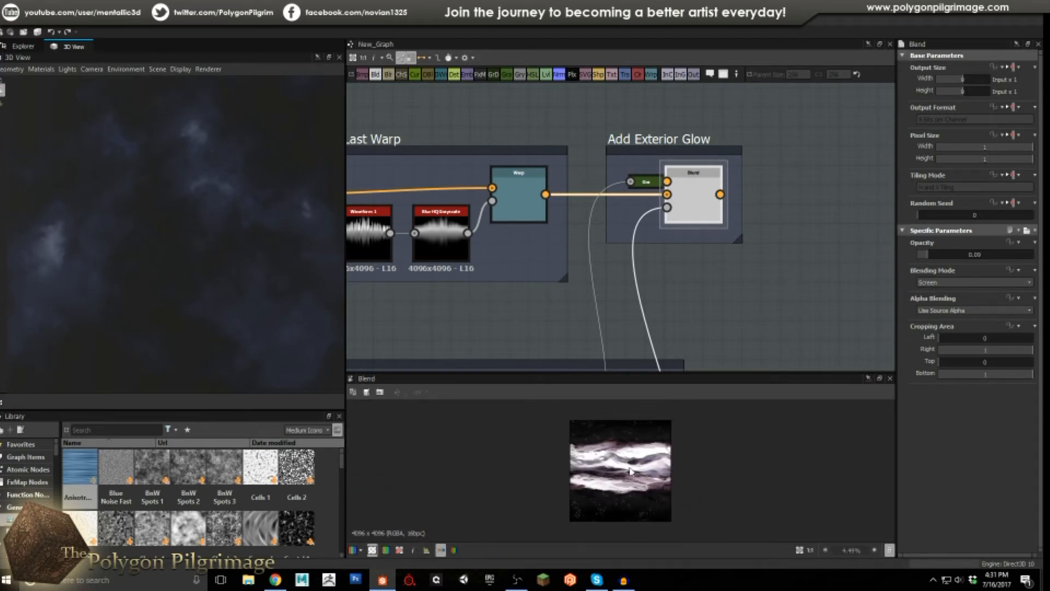
scroll(624, 473, "up", 2)
scroll(539, 279, "down", 5)
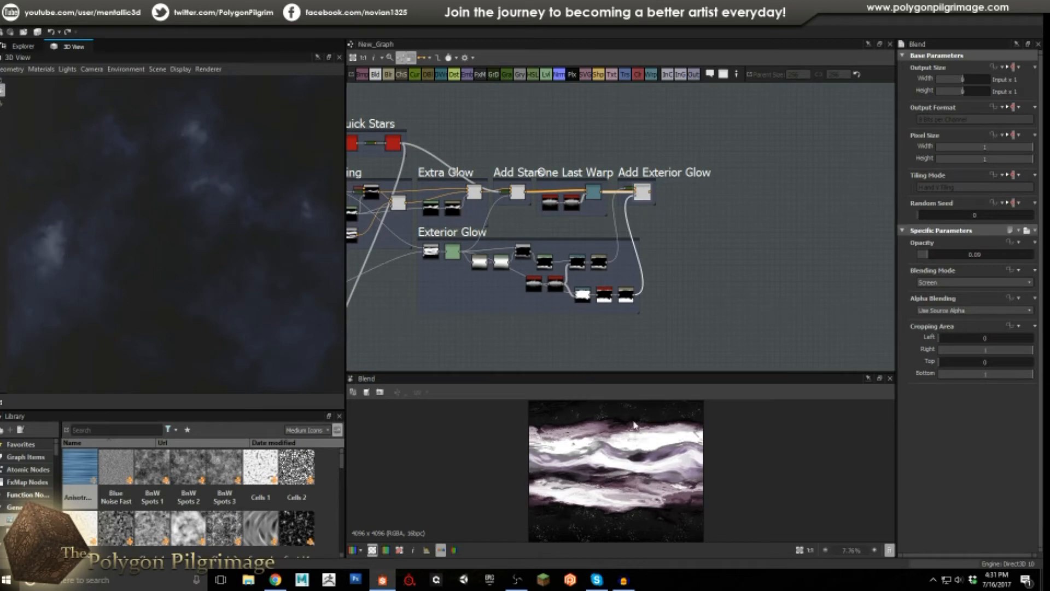
Navigate to the Stars frame and inspect the Shape node that starts the stars.
scroll(530, 239, "down", 4)
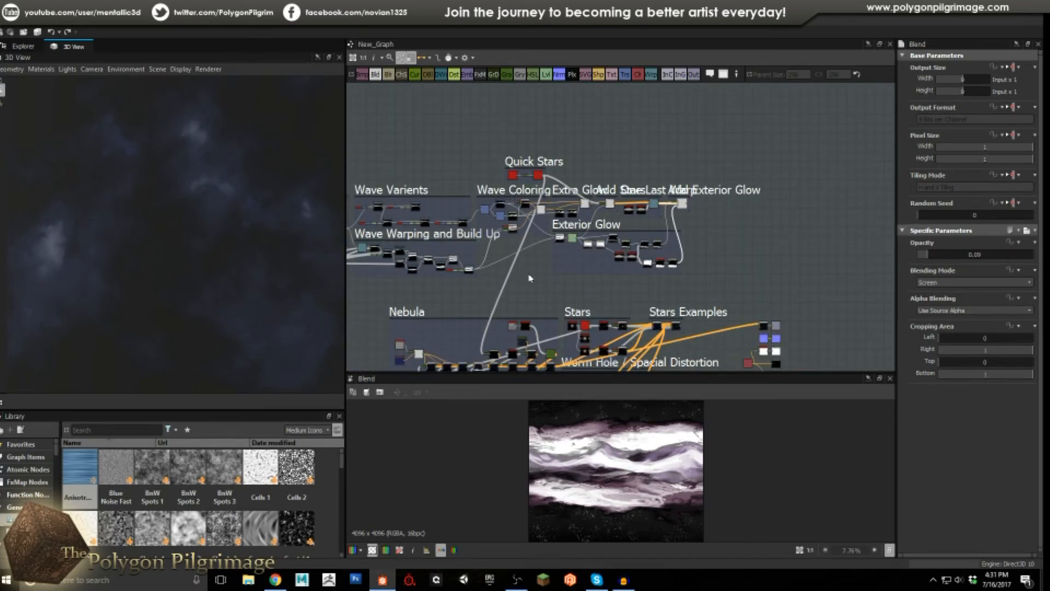
middle_click_drag(531, 237, 540, 159)
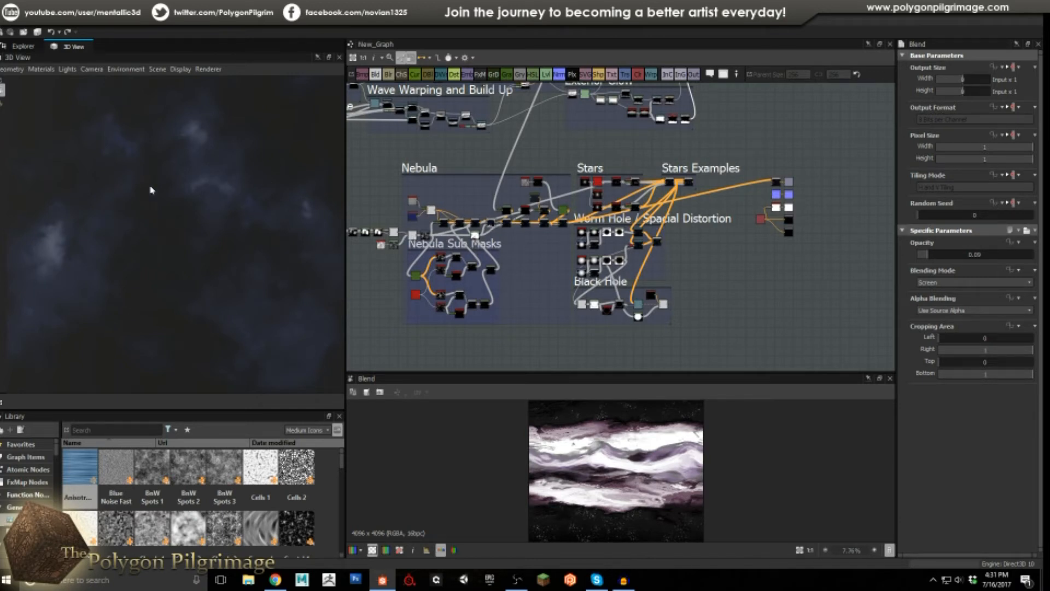
mouse_move(222, 250)
left_mouse_down()
mouse_move(218, 239)
mouse_move(223, 261)
left_mouse_up()
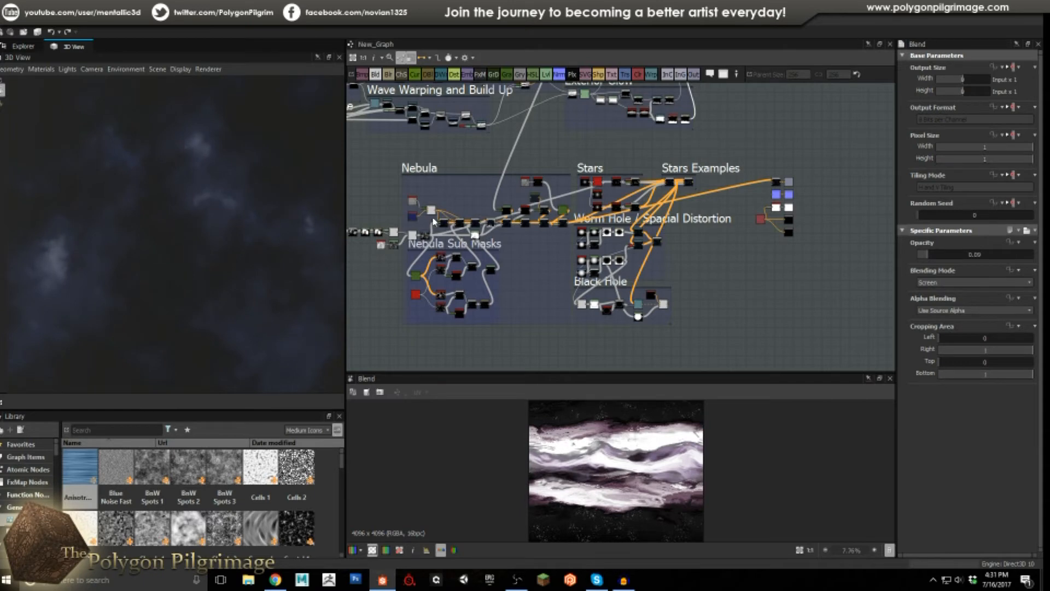
scroll(613, 176, "up", 5)
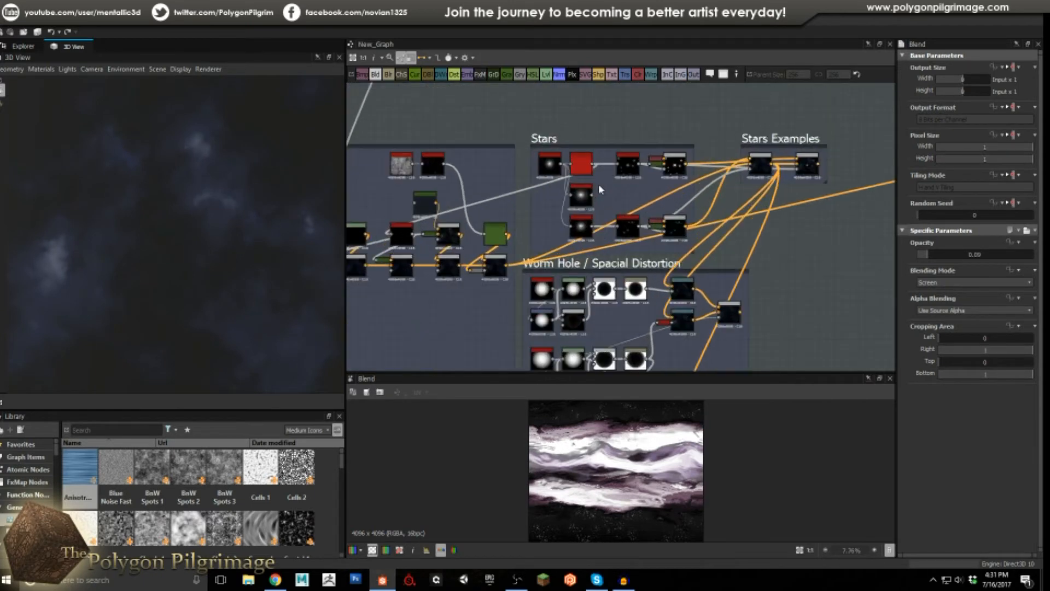
scroll(596, 199, "up", 2)
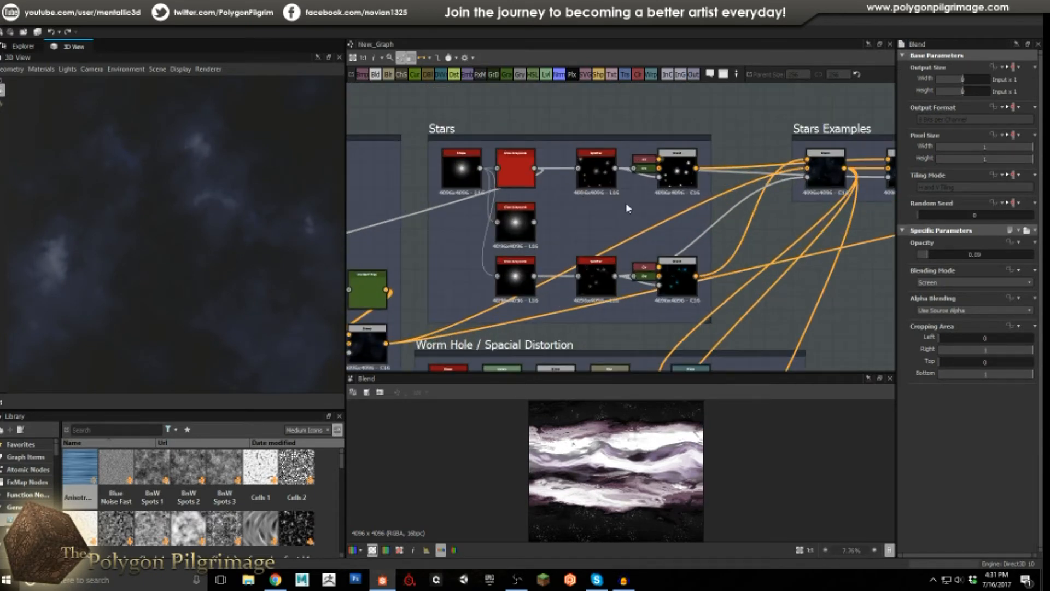
scroll(452, 169, "up", 2)
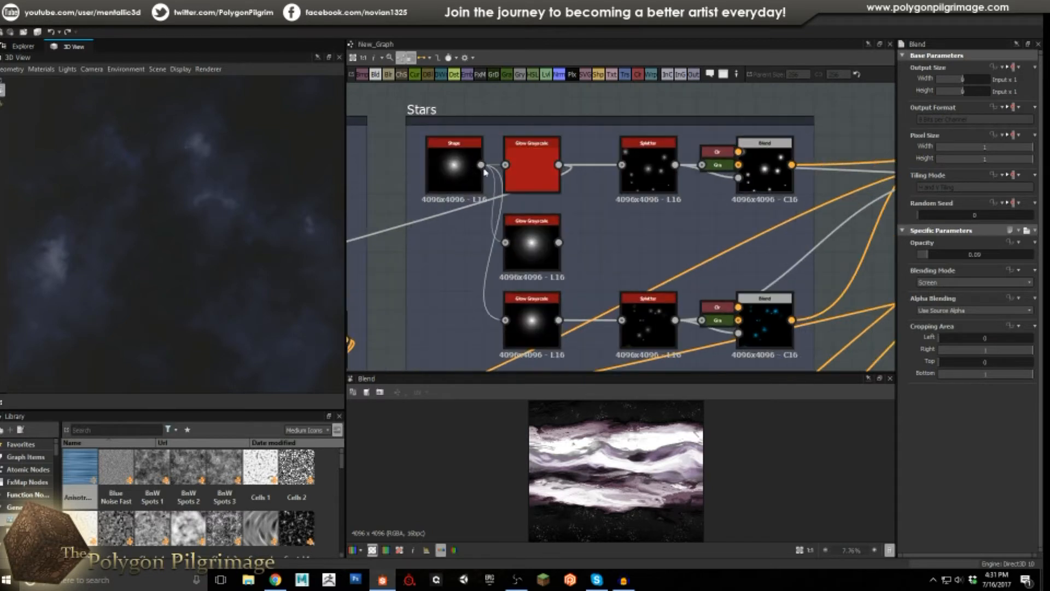
left_click(453, 176)
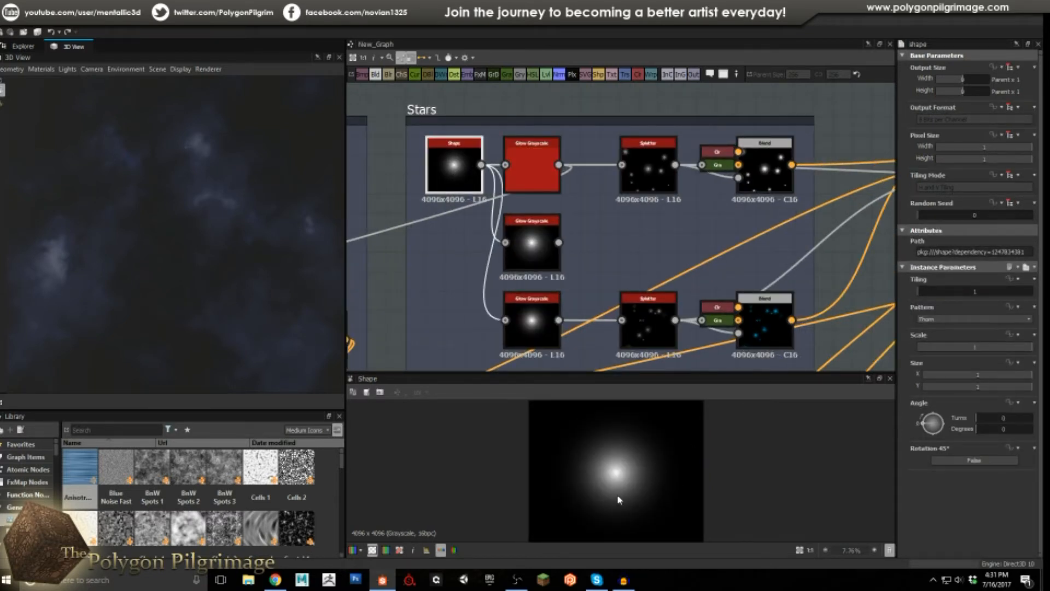
Compare the top, middle and bottom Glow Grayscale settings (e.g. Glow Amount 0.13, Clear 0.71, Size 31).
scroll(623, 489, "up", 1)
scroll(622, 470, "up", 1)
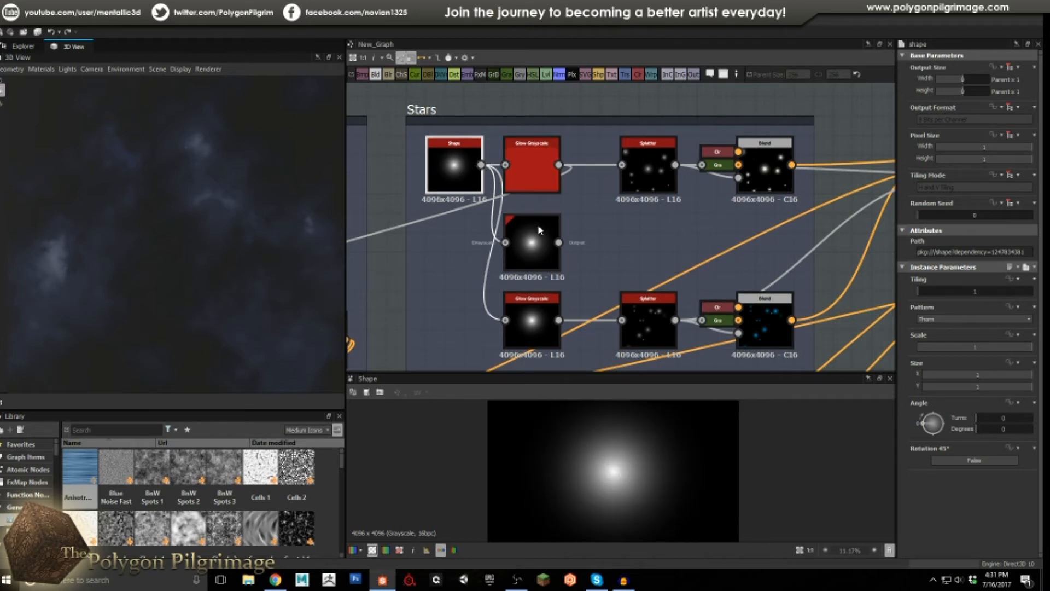
left_click(535, 156)
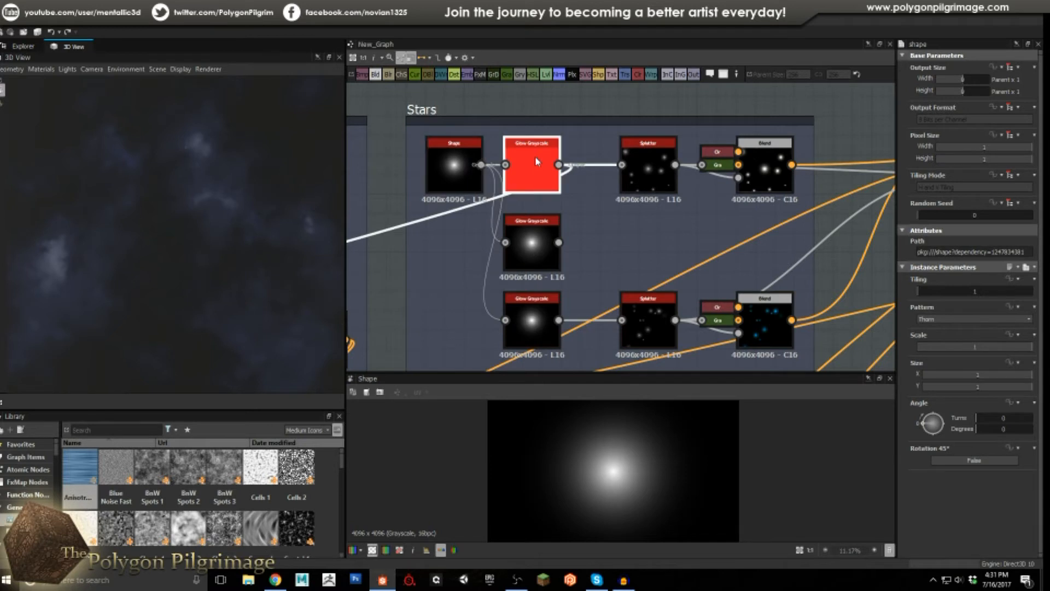
left_click(536, 255)
left_click(538, 185)
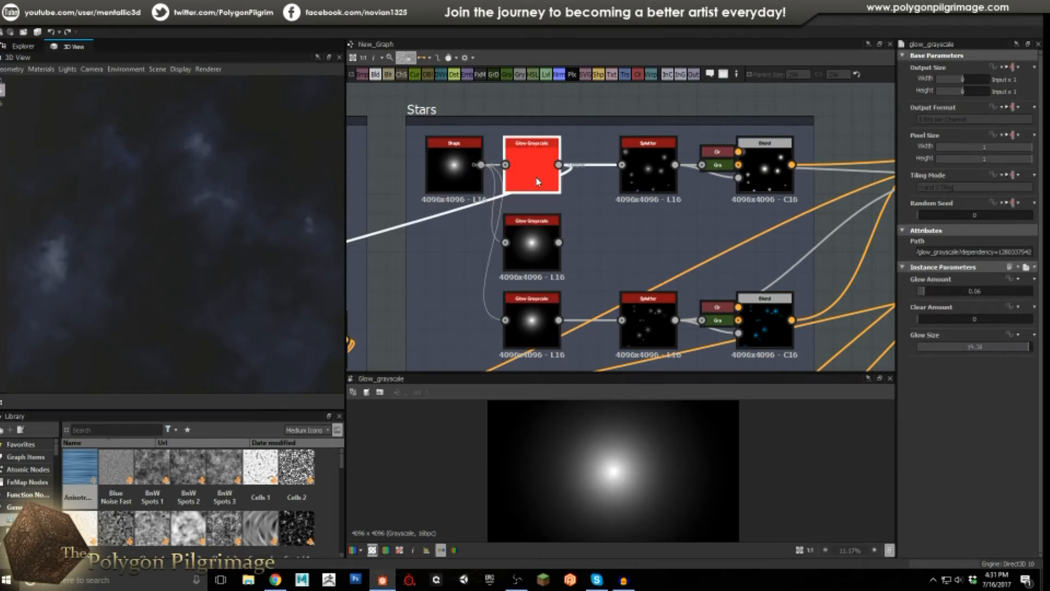
left_click(543, 245)
left_click(537, 329)
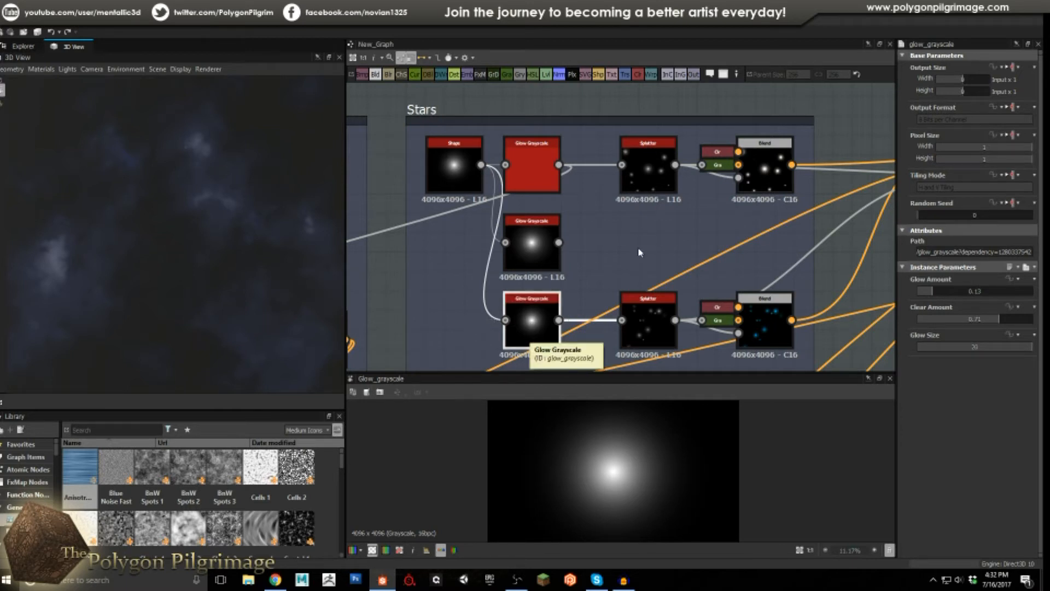
left_click(529, 167)
left_click(539, 248)
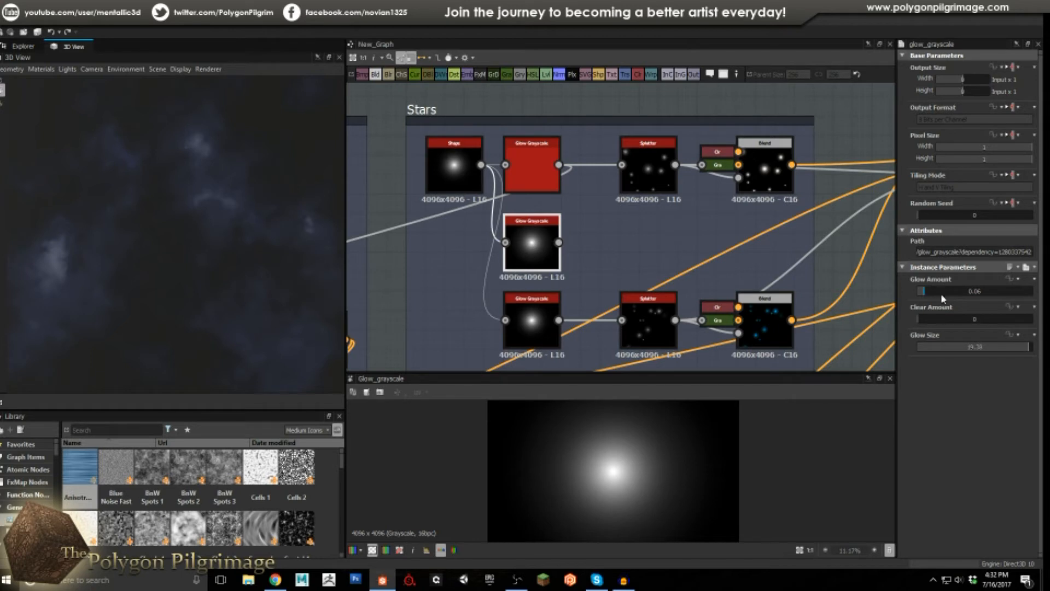
left_click(532, 164)
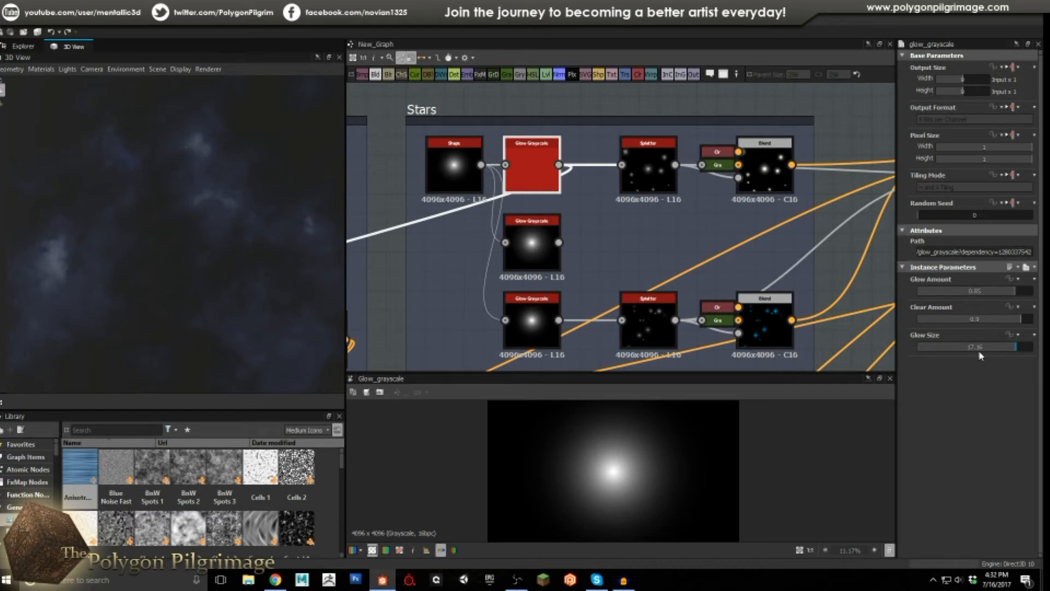
left_click(532, 244)
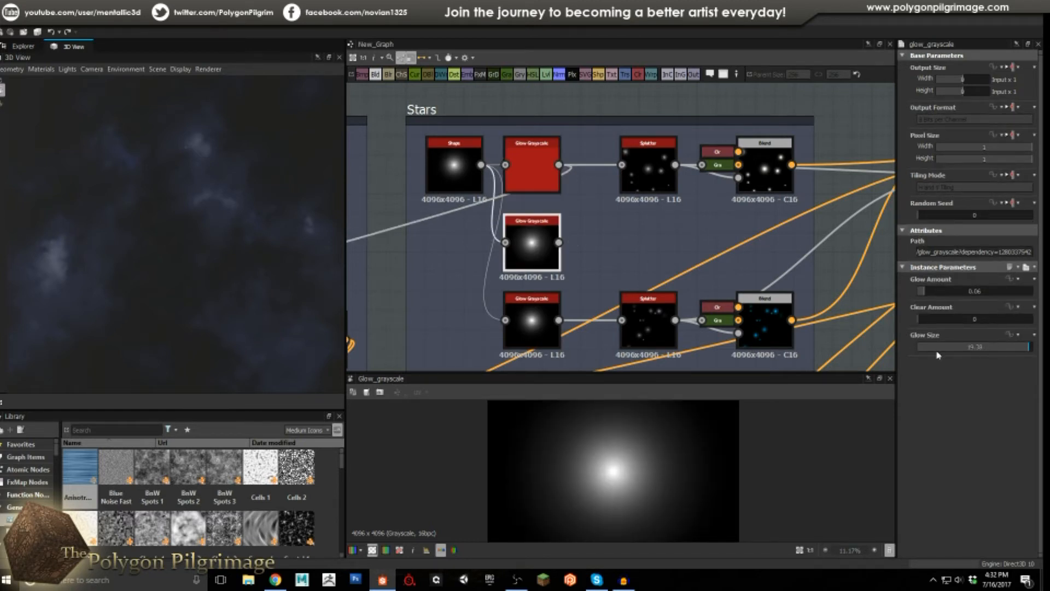
left_click(531, 304)
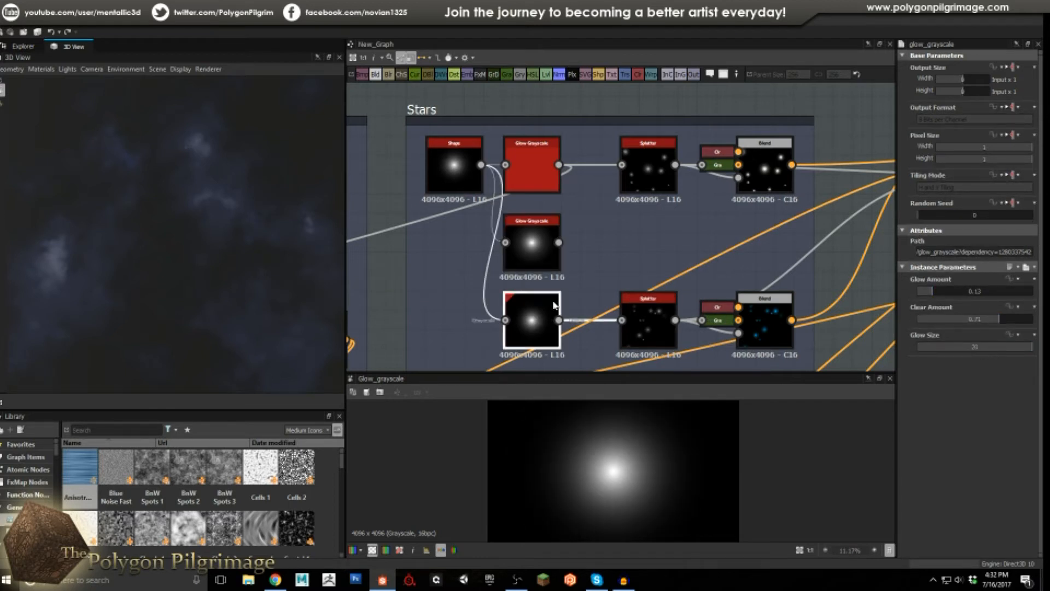
middle_click_drag(629, 245, 583, 228)
scroll(506, 234, "down", 2)
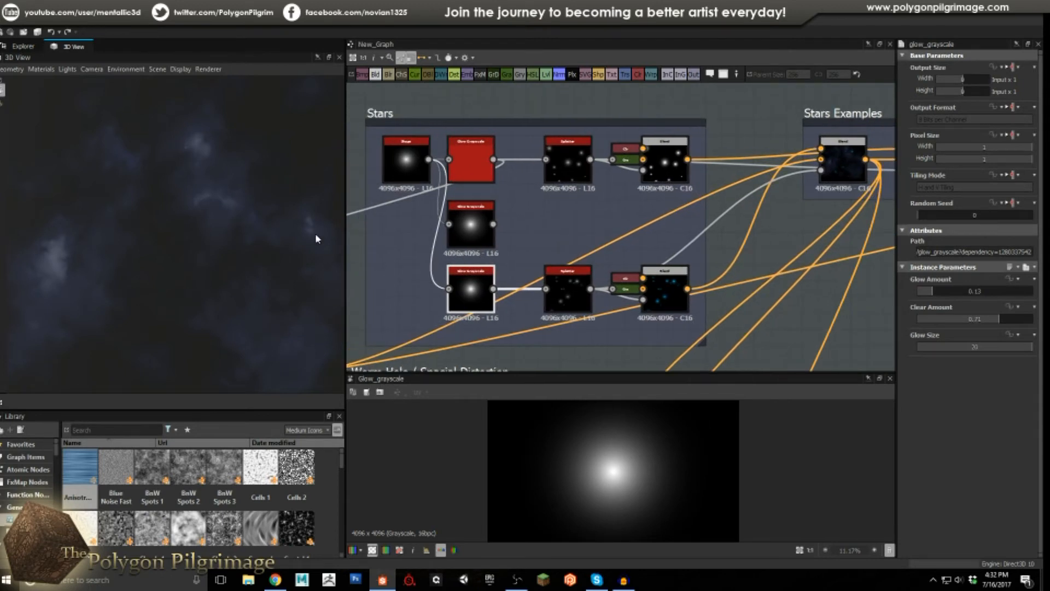
Preview the top Splatter's star field after checking the glow that feeds it.
double_click(569, 163)
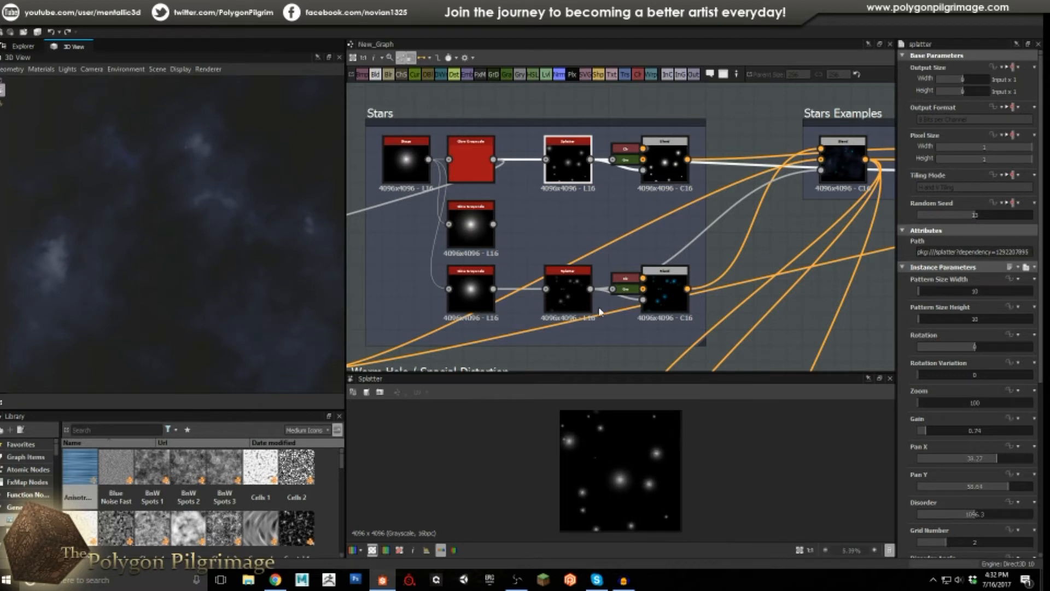
double_click(467, 149)
double_click(569, 164)
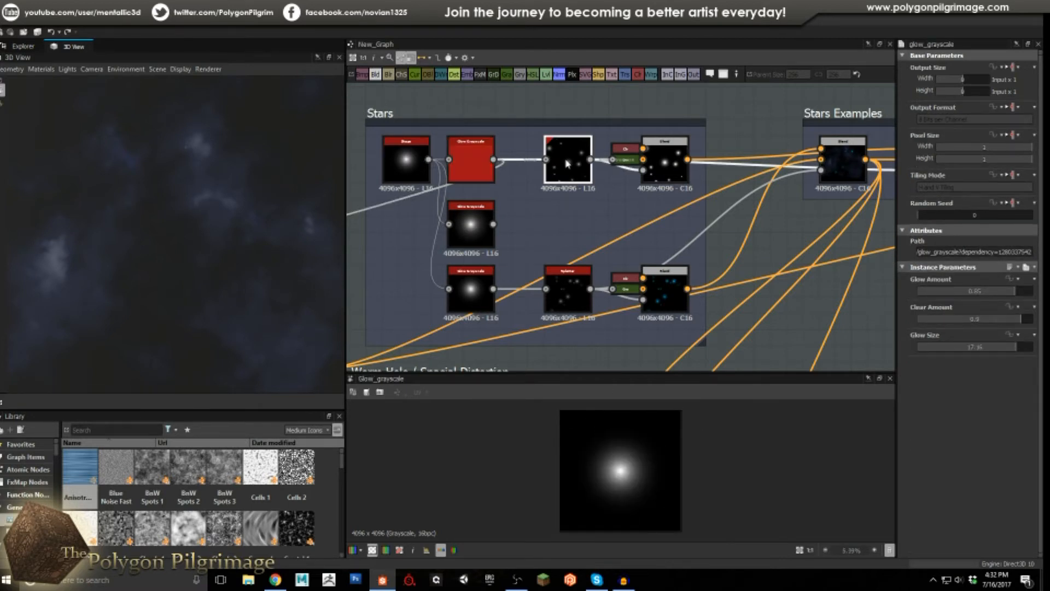
scroll(905, 303, "down", 3)
scroll(905, 307, "down", 1)
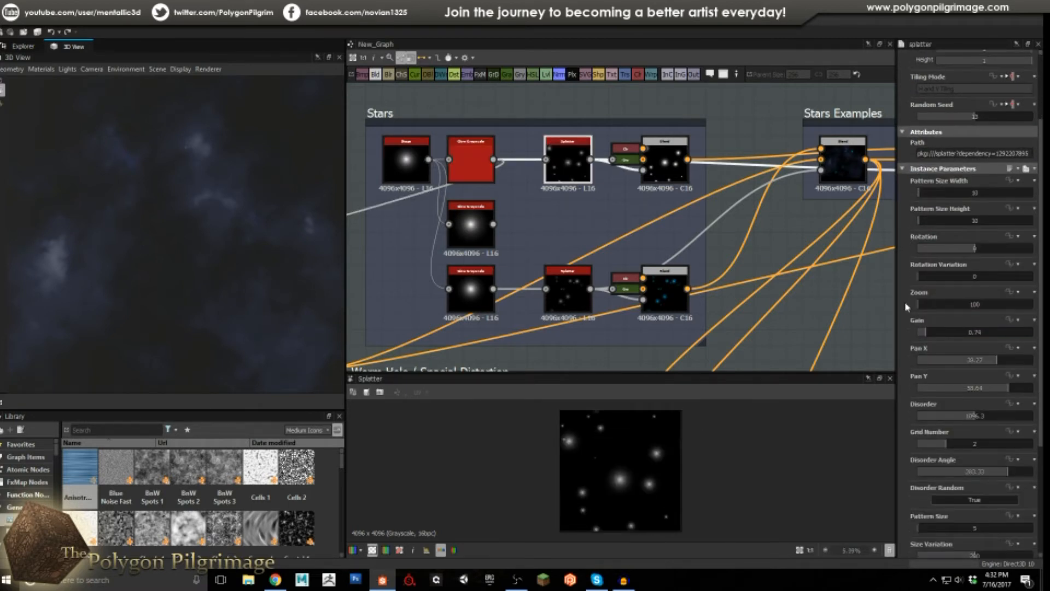
scroll(905, 307, "down", 1)
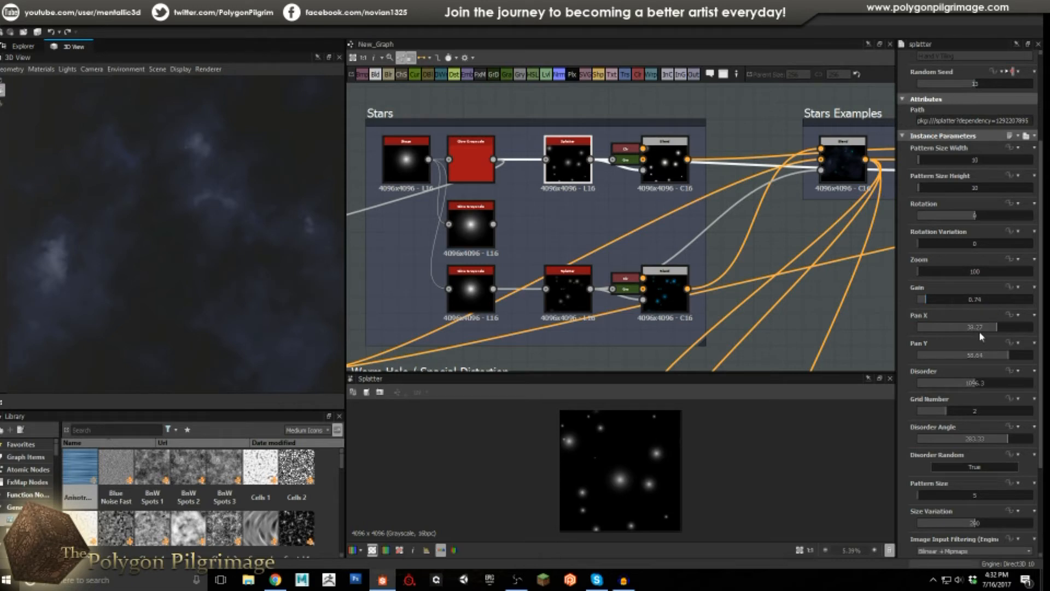
Review the Stars Splitter's full parameter list, including Gain 0.74 and Pattern Size 5.
scroll(913, 328, "down", 1)
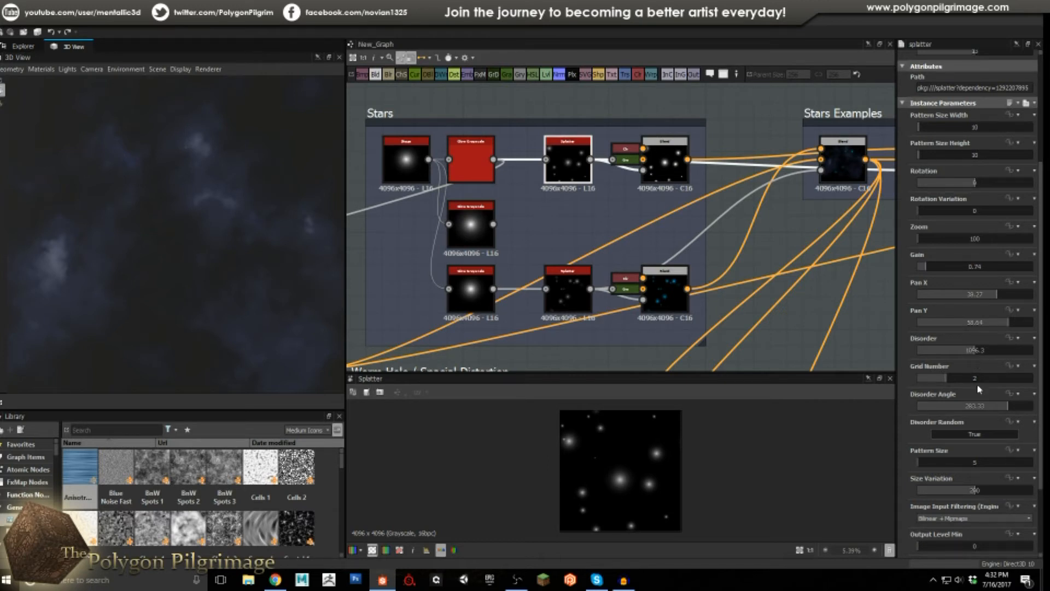
scroll(924, 349, "down", 1)
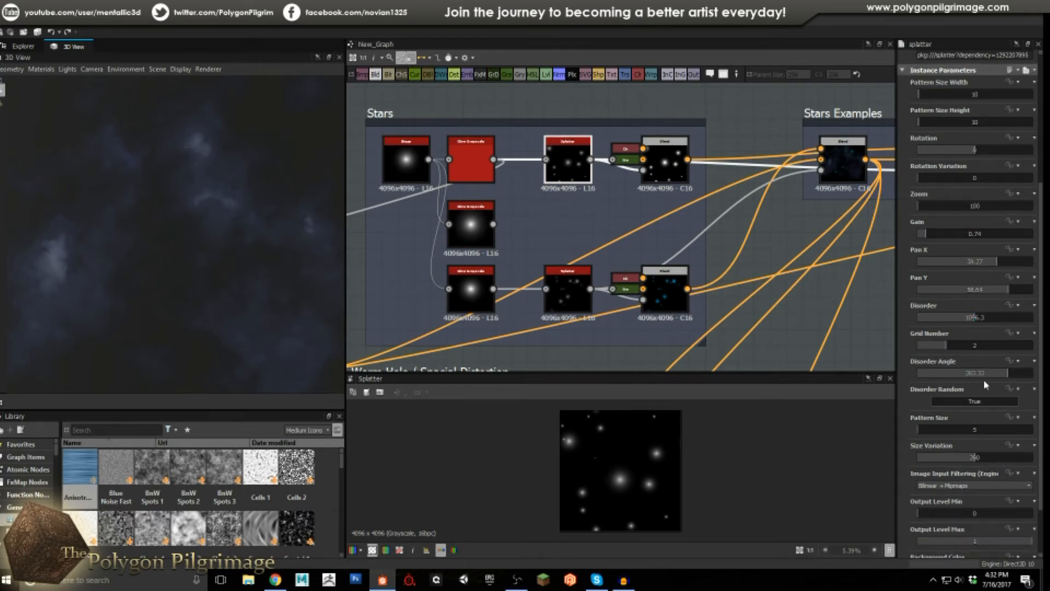
scroll(905, 389, "down", 1)
scroll(909, 355, "down", 1)
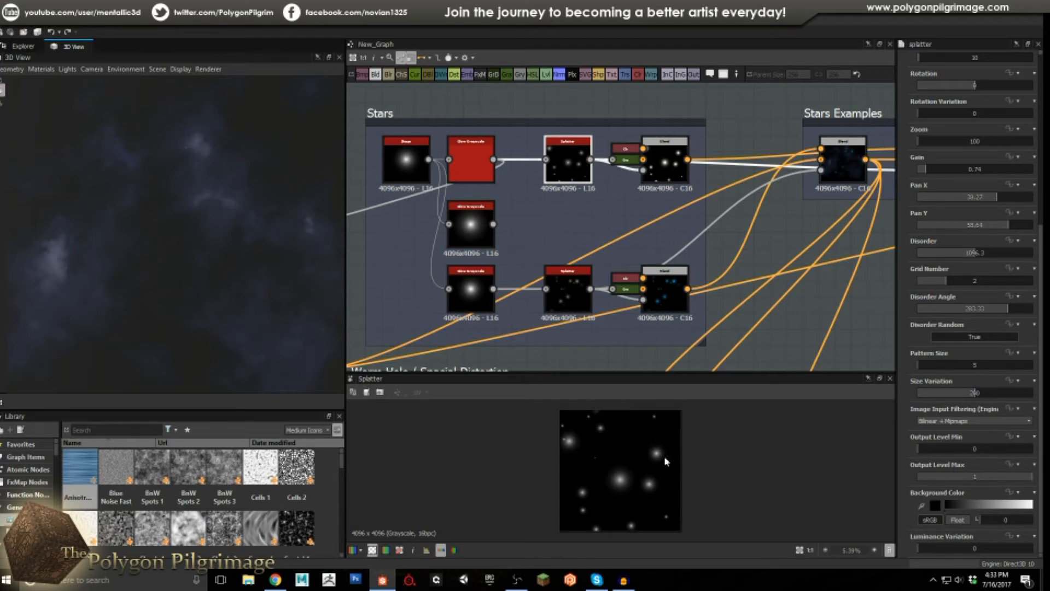
scroll(624, 484, "up", 3)
scroll(637, 465, "down", 2)
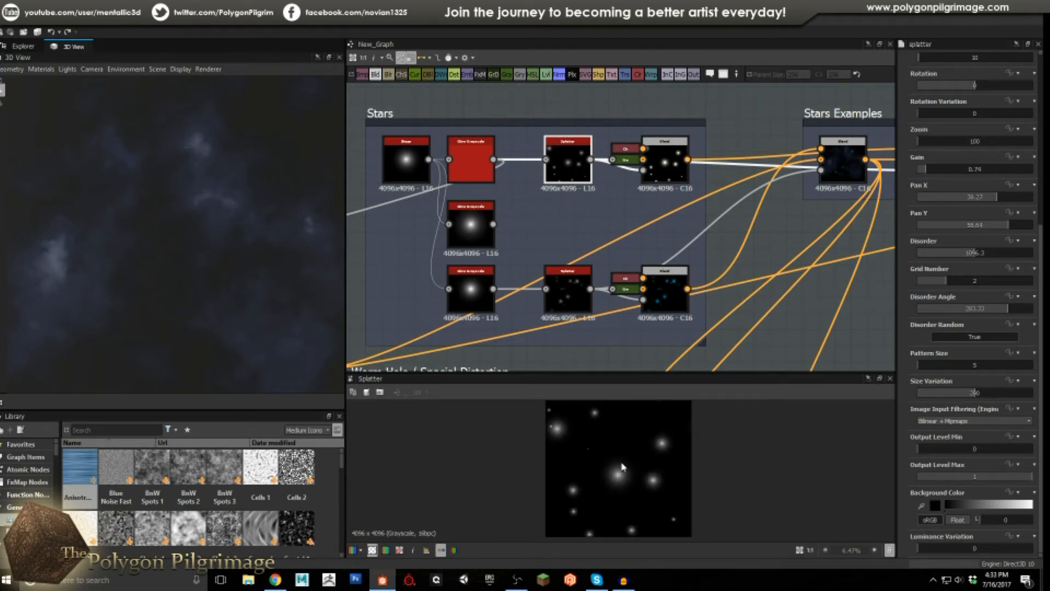
scroll(964, 223, "up", 3)
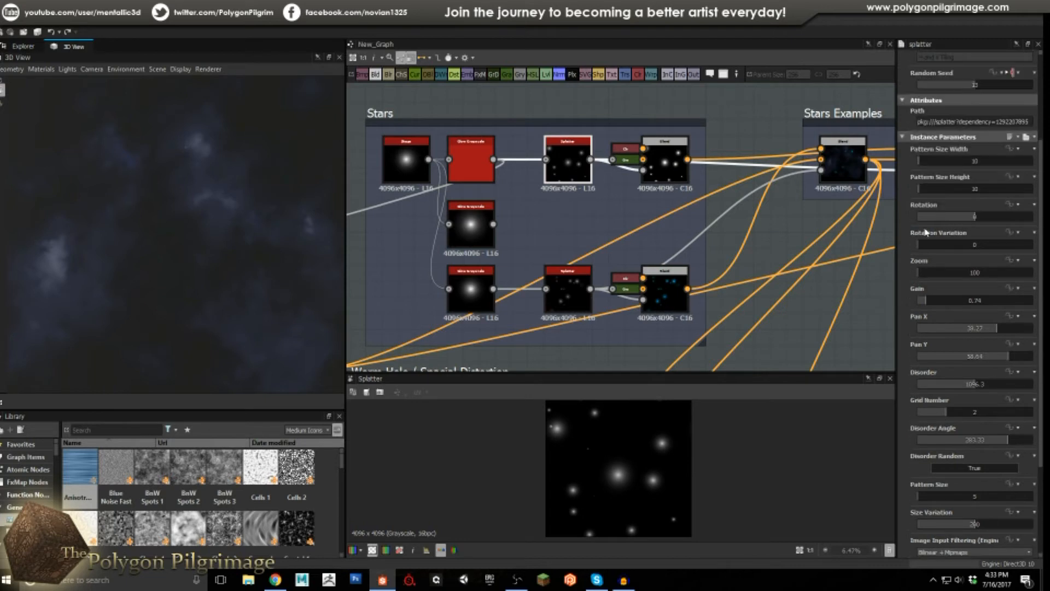
scroll(601, 435, "down", 1)
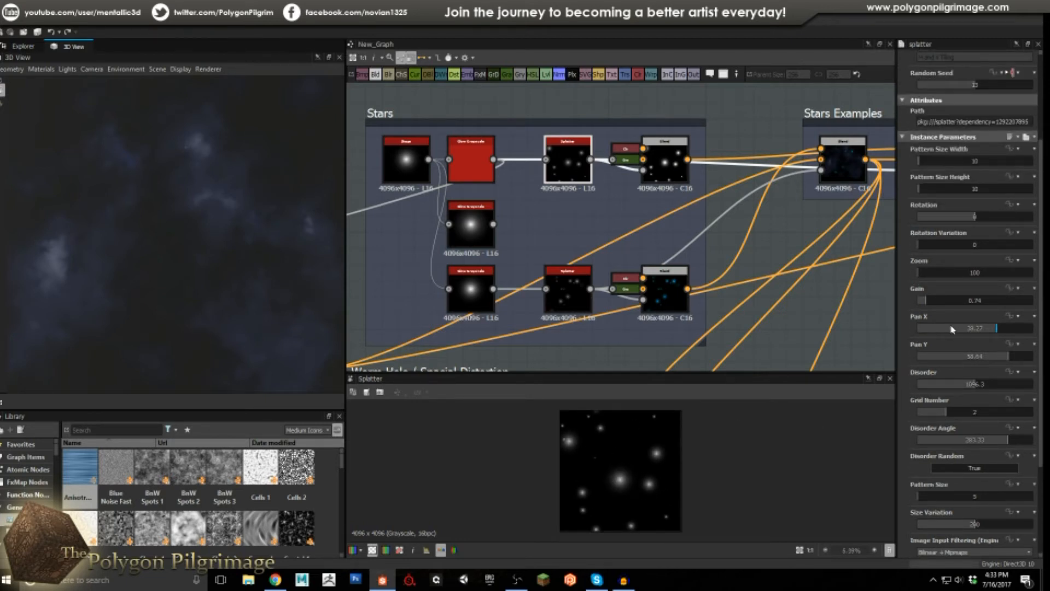
scroll(955, 328, "down", 5)
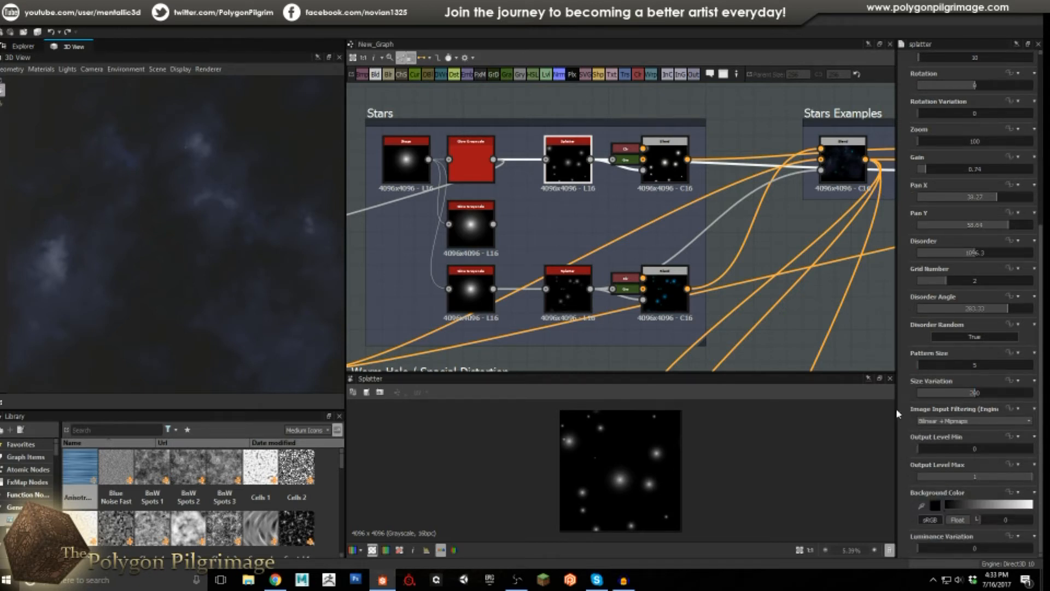
scroll(636, 492, "up", 2)
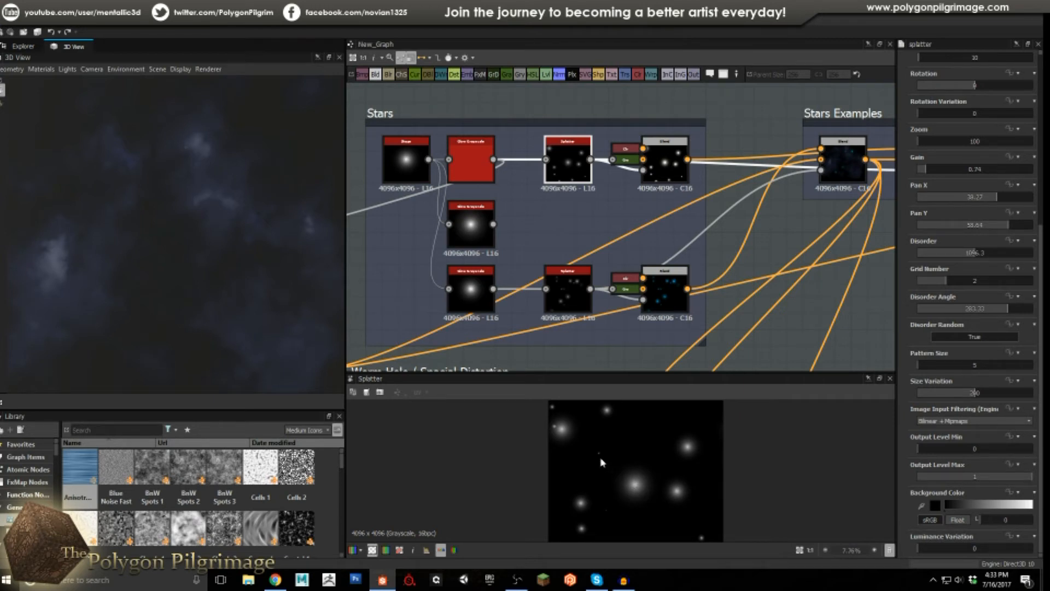
scroll(601, 457, "up", 10)
scroll(598, 449, "down", 12)
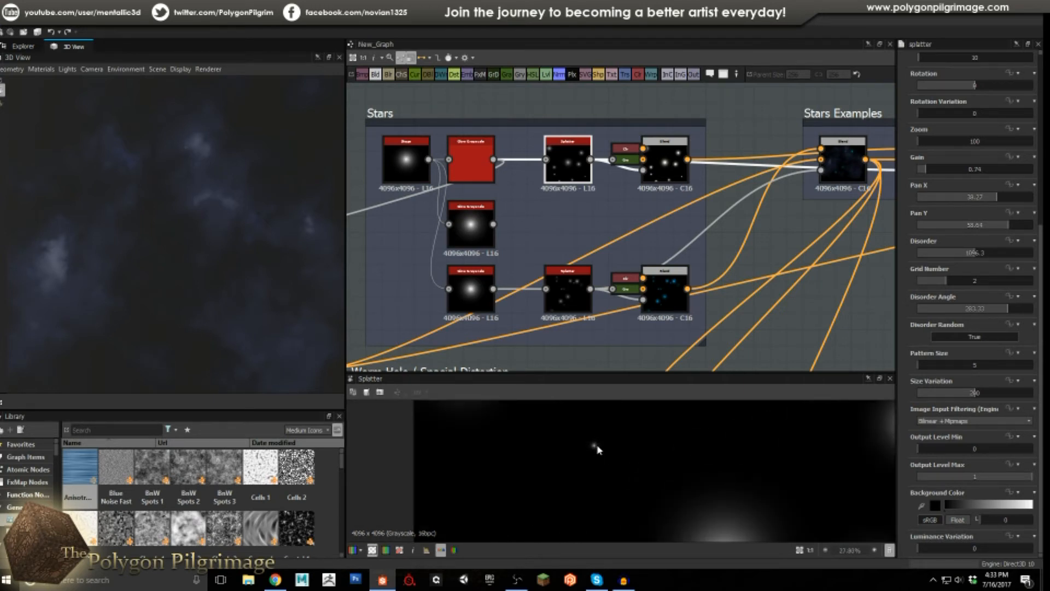
Inspect the white-star blend, its Uniform Color input and the raw splattered star pattern.
left_click(661, 182)
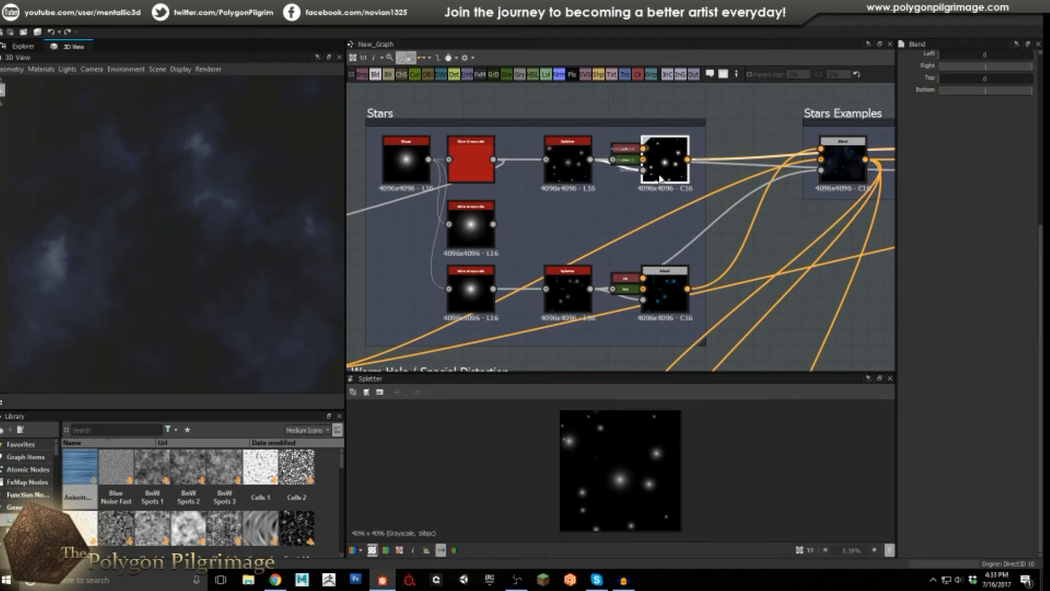
scroll(652, 460, "up", 4)
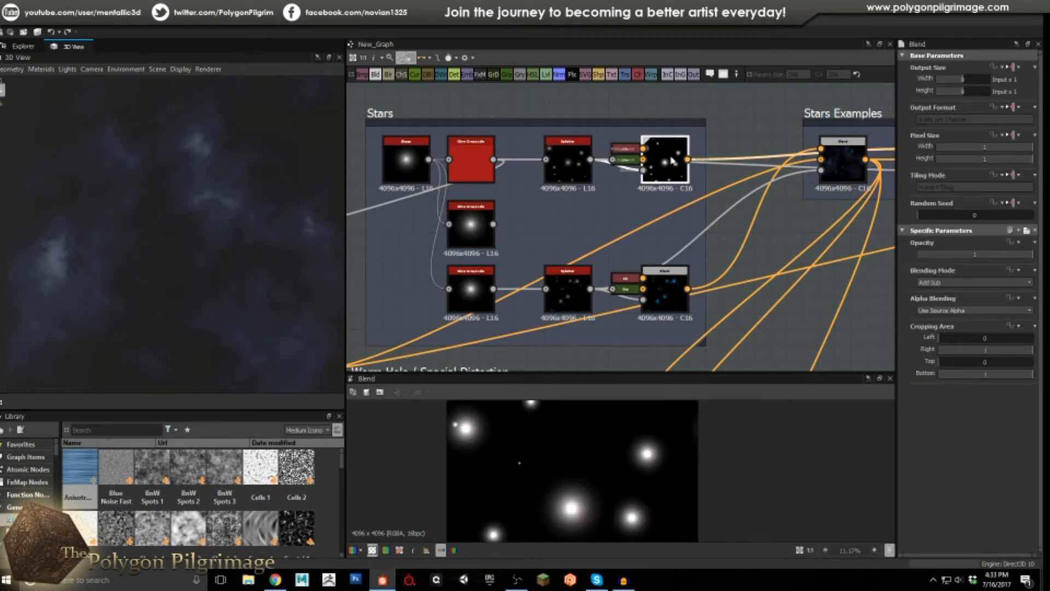
scroll(628, 248, "up", 3)
left_click(629, 246)
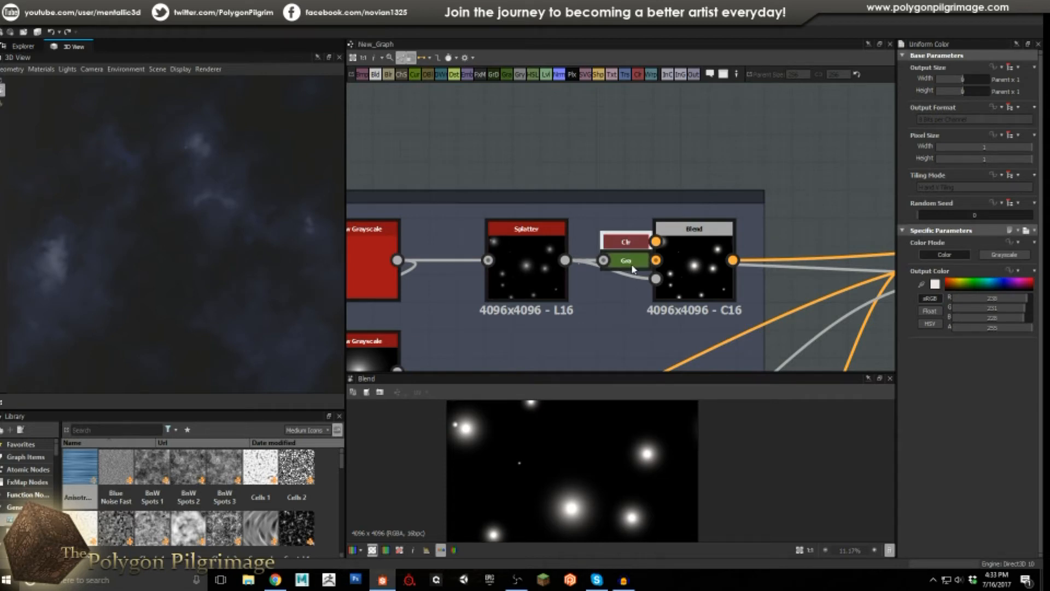
left_click(684, 267)
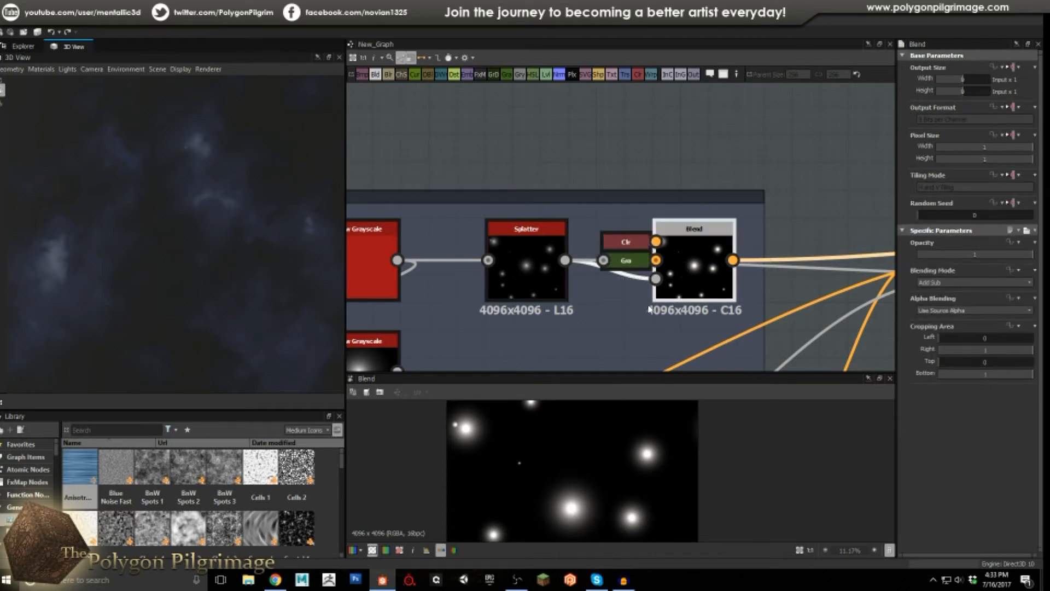
left_click(538, 267)
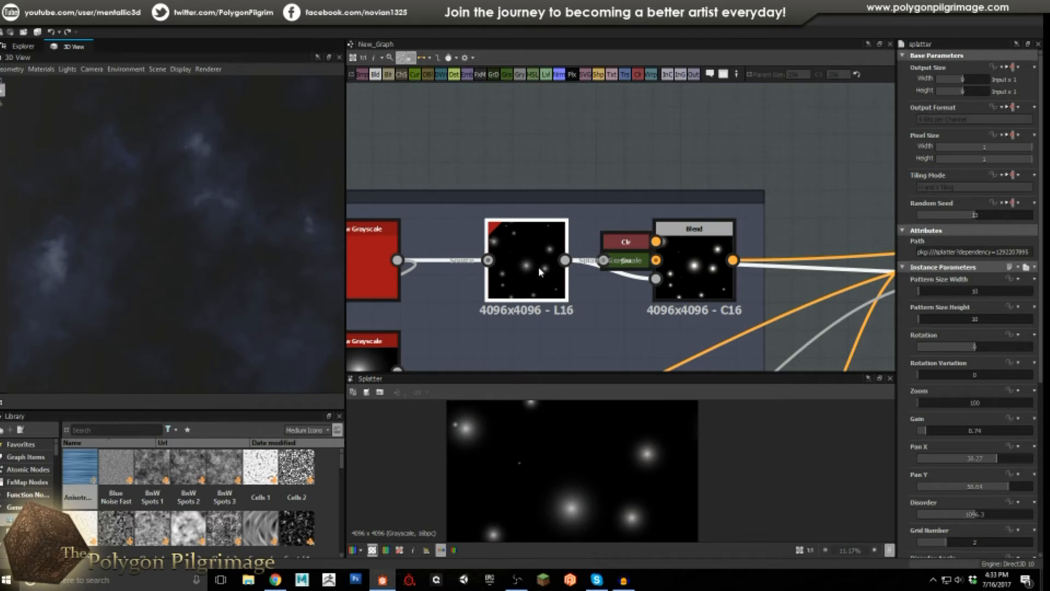
left_click(682, 280)
scroll(676, 240, "down", 4)
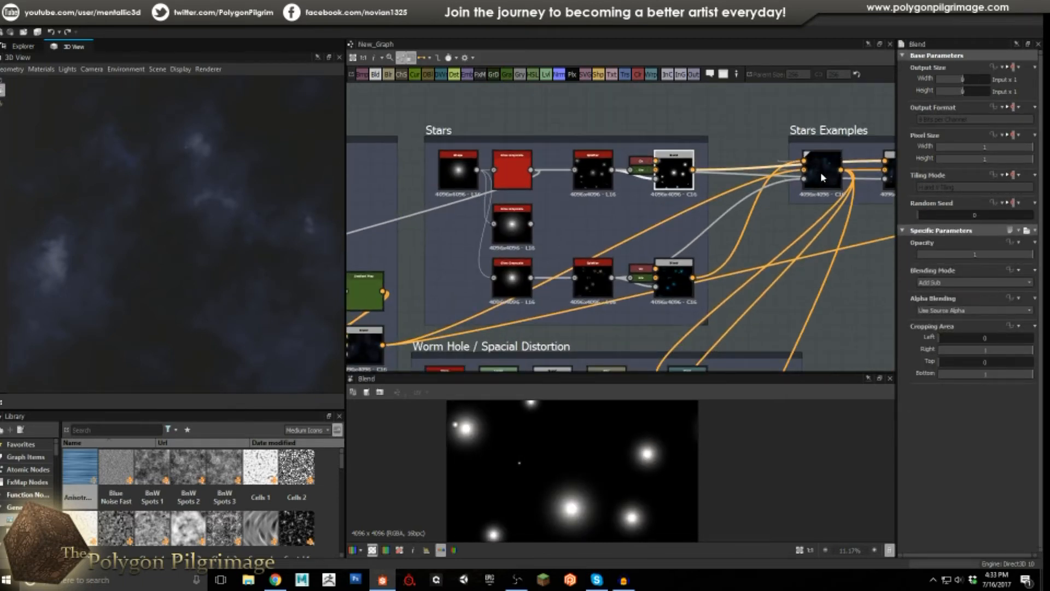
Check the first Stars Examples blend's settings, then preview the cyan blue-star blend.
left_click(827, 172)
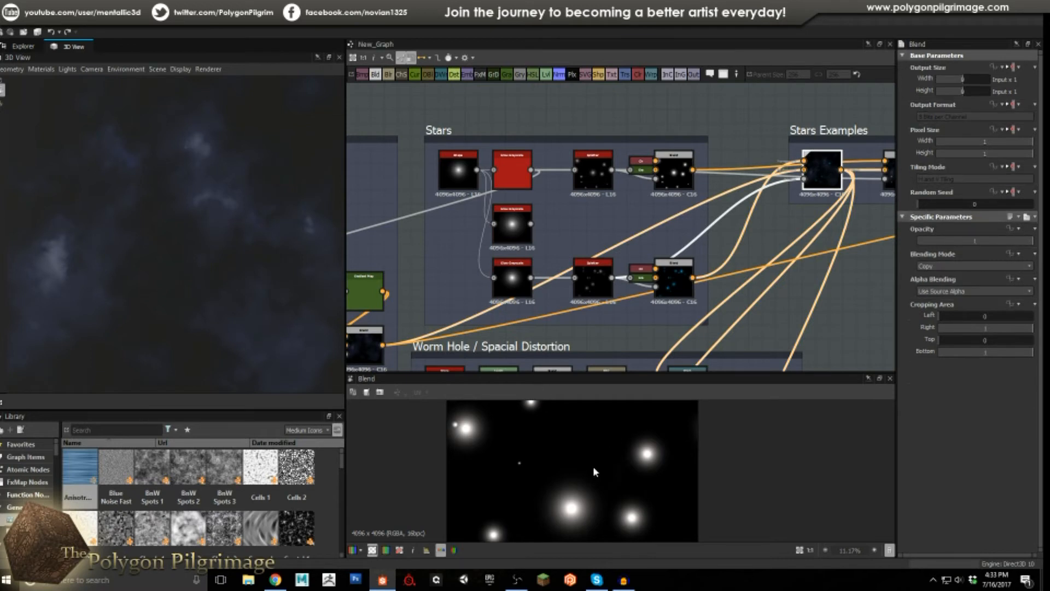
scroll(614, 450, "up", 5)
scroll(614, 451, "down", 7)
scroll(517, 521, "up", 6)
scroll(557, 537, "down", 5)
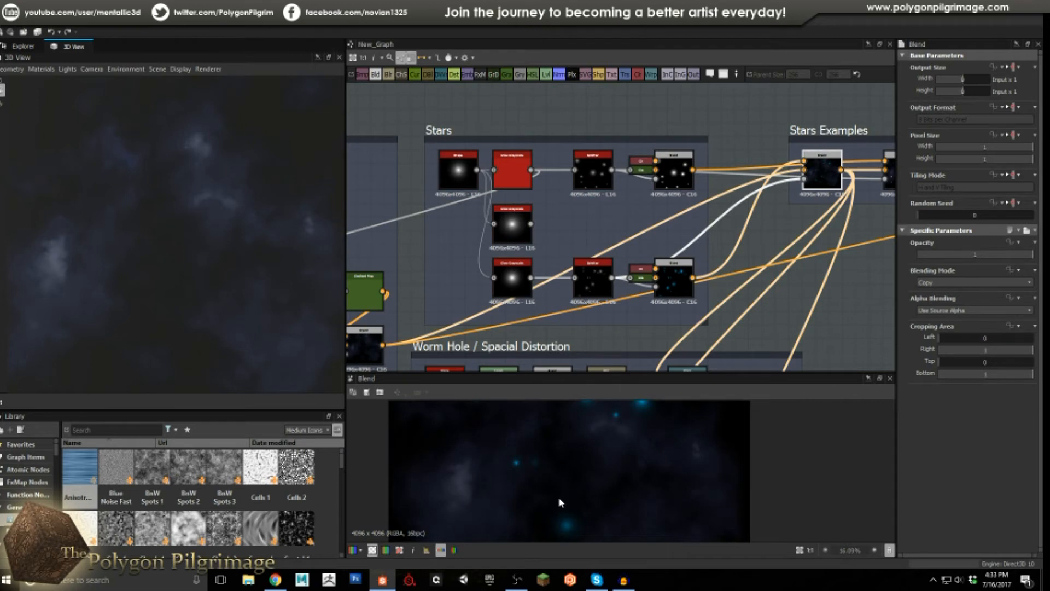
left_click(681, 276)
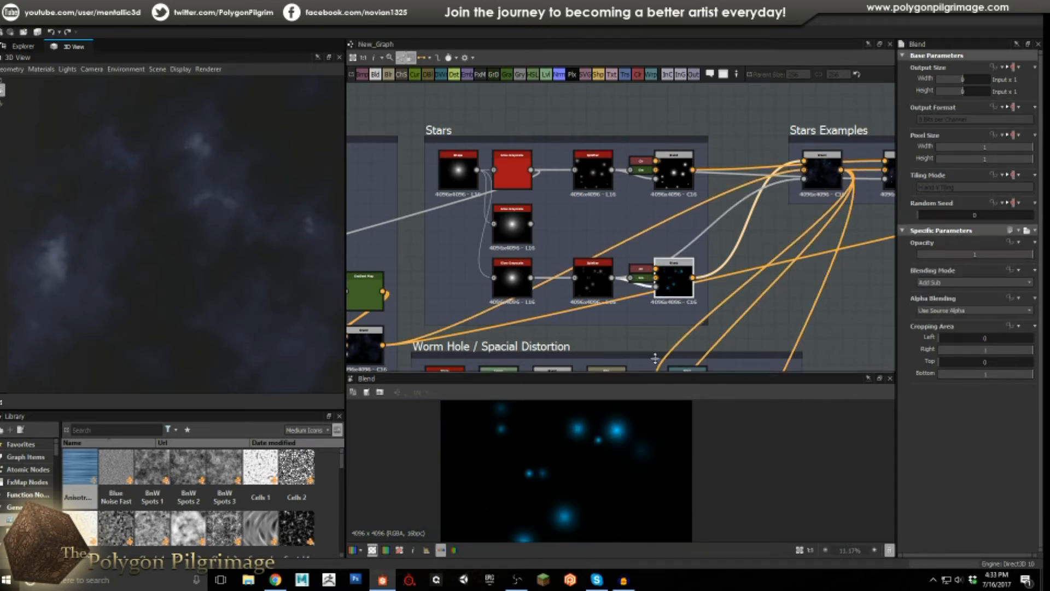
middle_click_drag(880, 203, 775, 218)
Preview the final Stars Examples blend and check its blue and near-white Uniform Colors.
left_click(793, 194)
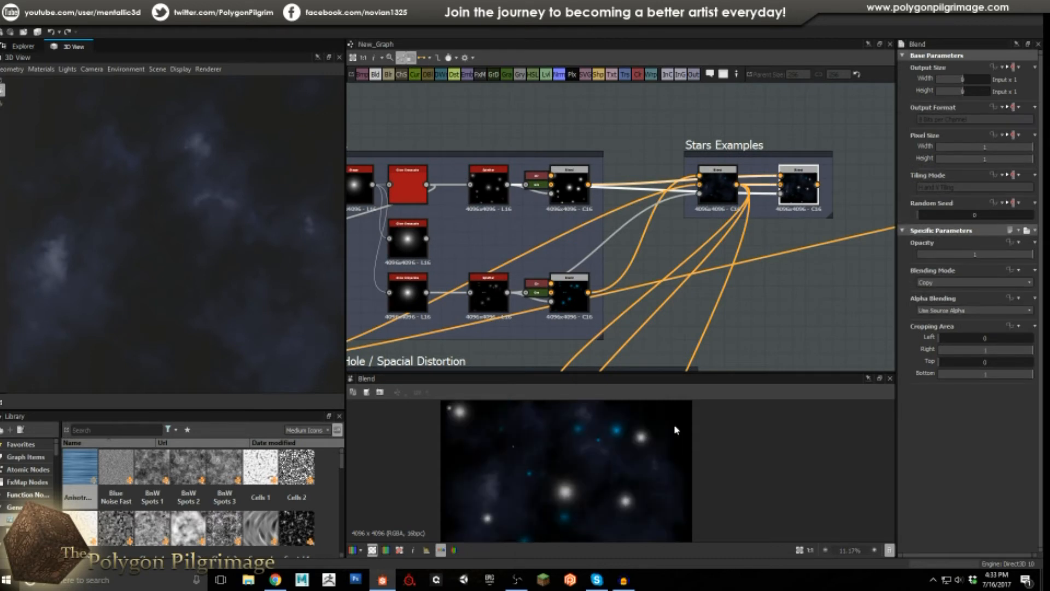
scroll(628, 456, "up", 3)
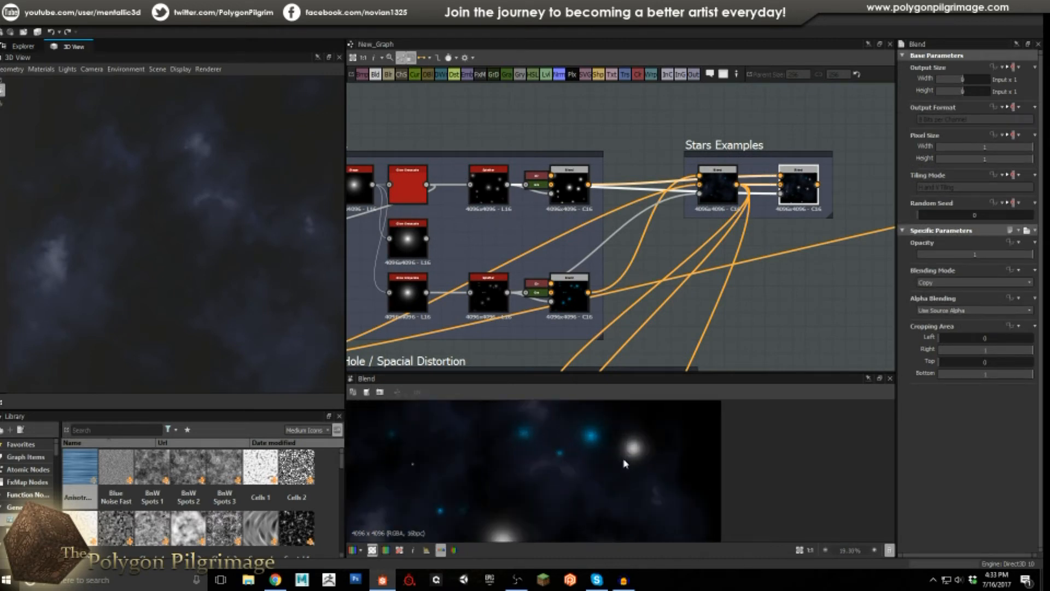
scroll(625, 464, "down", 1)
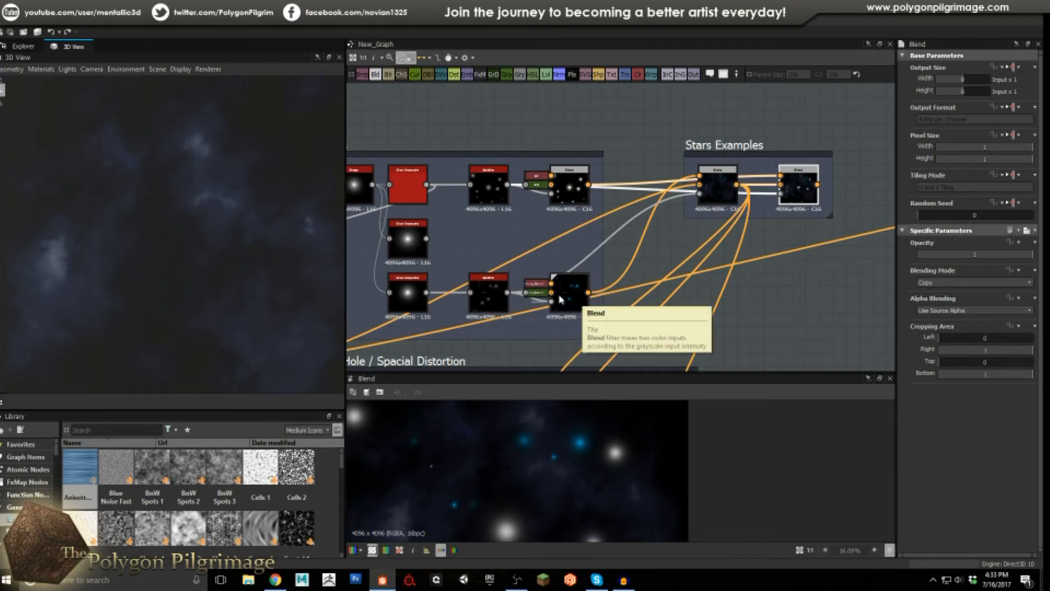
left_click(541, 288)
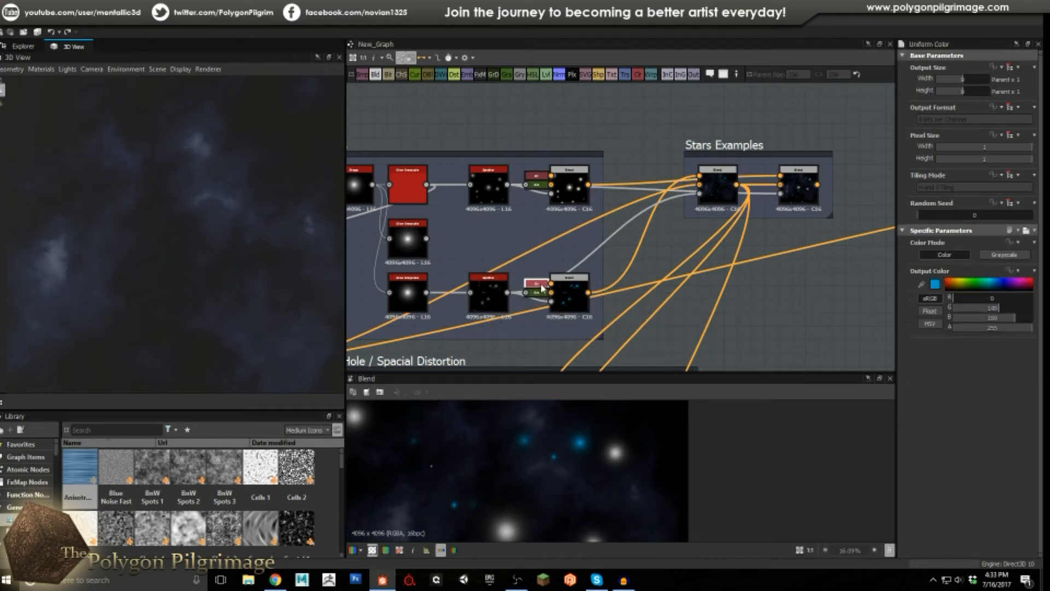
left_click(536, 178)
Inspect the final Copy-mode blend at opacity 1 showing white and cyan stars over nebula.
left_click(798, 186)
scroll(530, 459, "down", 2)
scroll(529, 457, "up", 5)
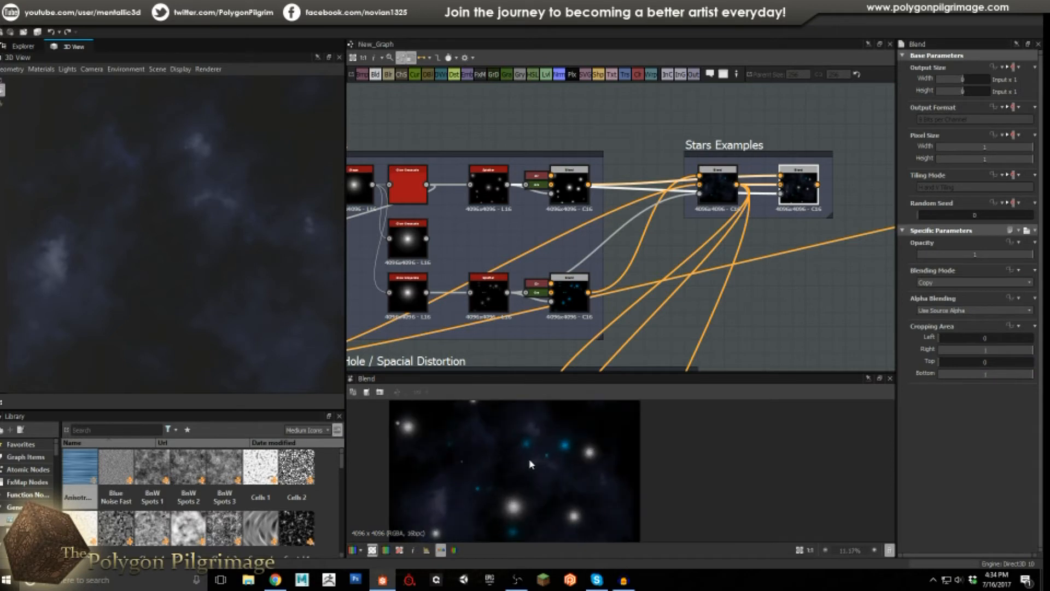
scroll(524, 461, "down", 3)
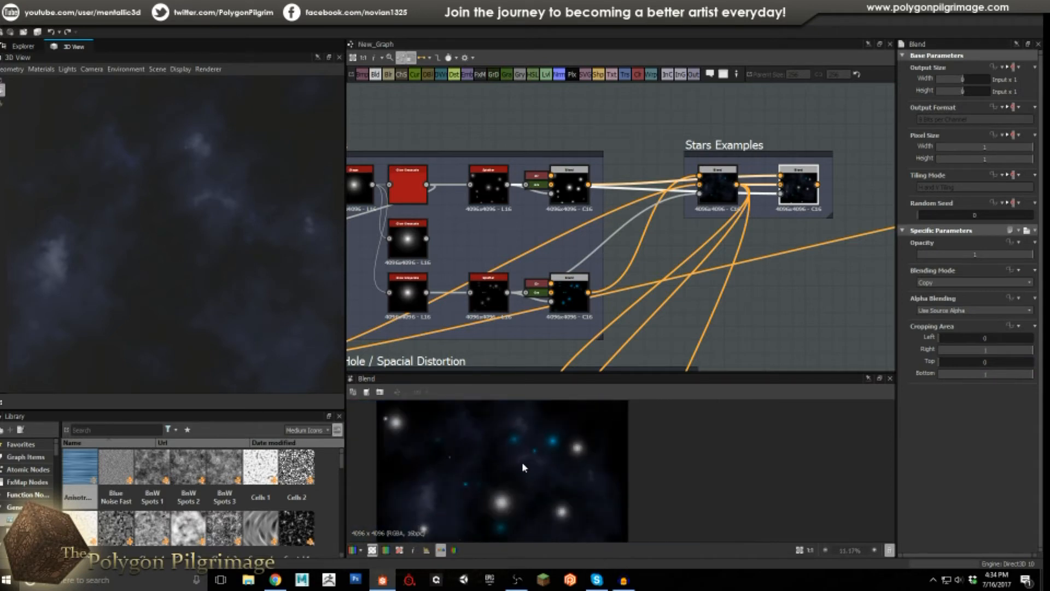
scroll(527, 460, "up", 3)
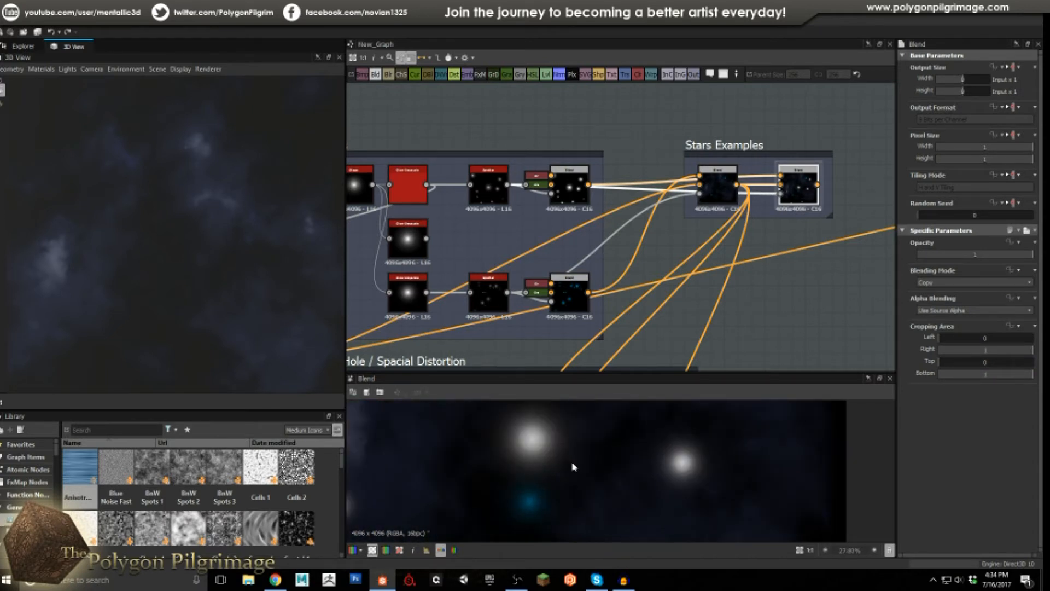
scroll(534, 449, "up", 2)
scroll(527, 449, "down", 5)
scroll(525, 450, "down", 2)
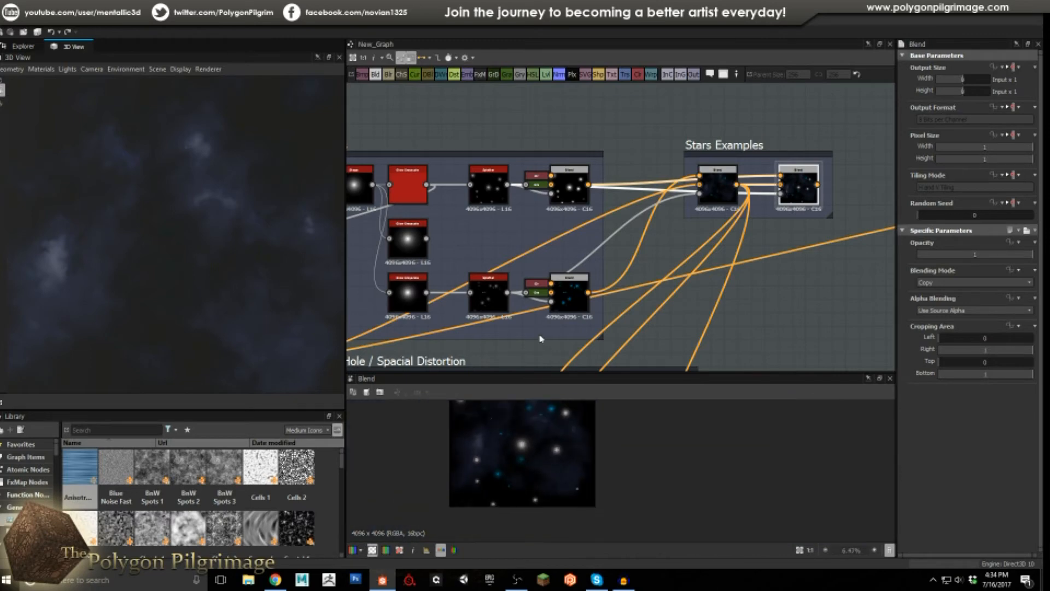
scroll(553, 295, "down", 4)
Preview the Worm Hole frame's first Shape node, a soft white Paraboloid disc on black.
scroll(574, 238, "up", 2)
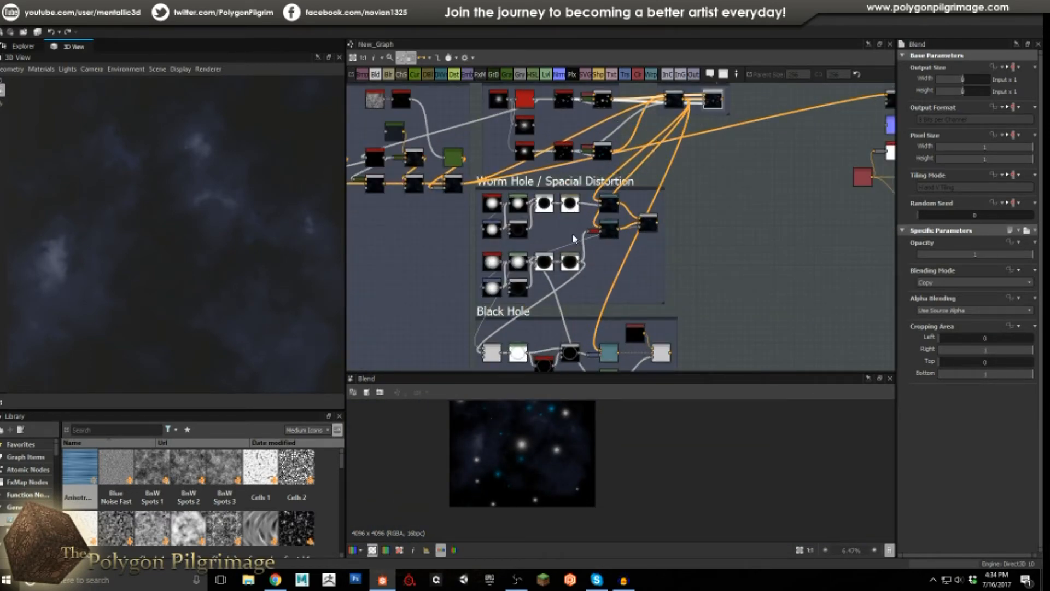
scroll(572, 224, "up", 1)
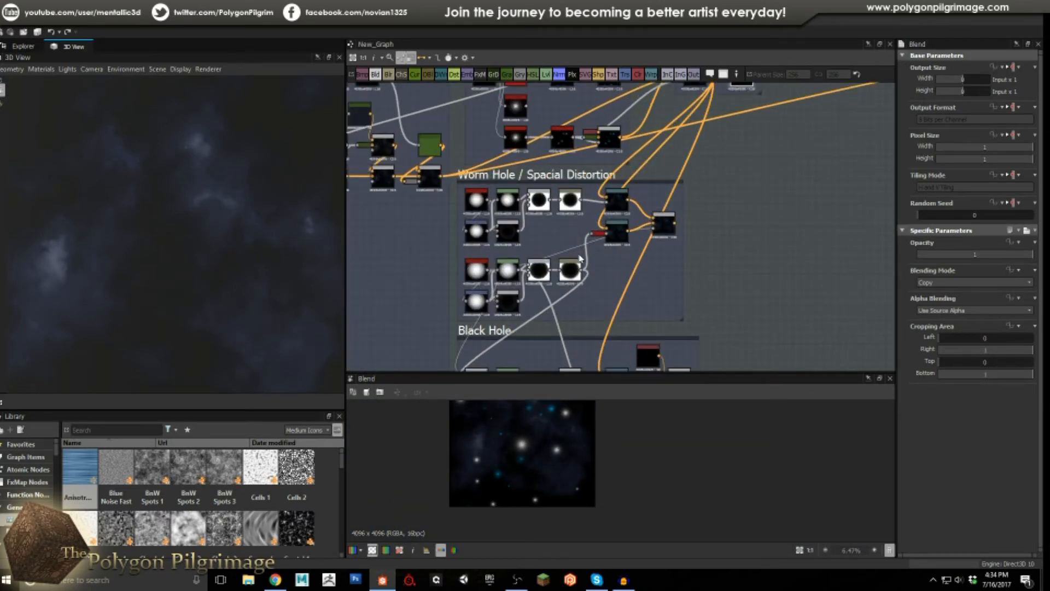
middle_click_drag(581, 258, 575, 204)
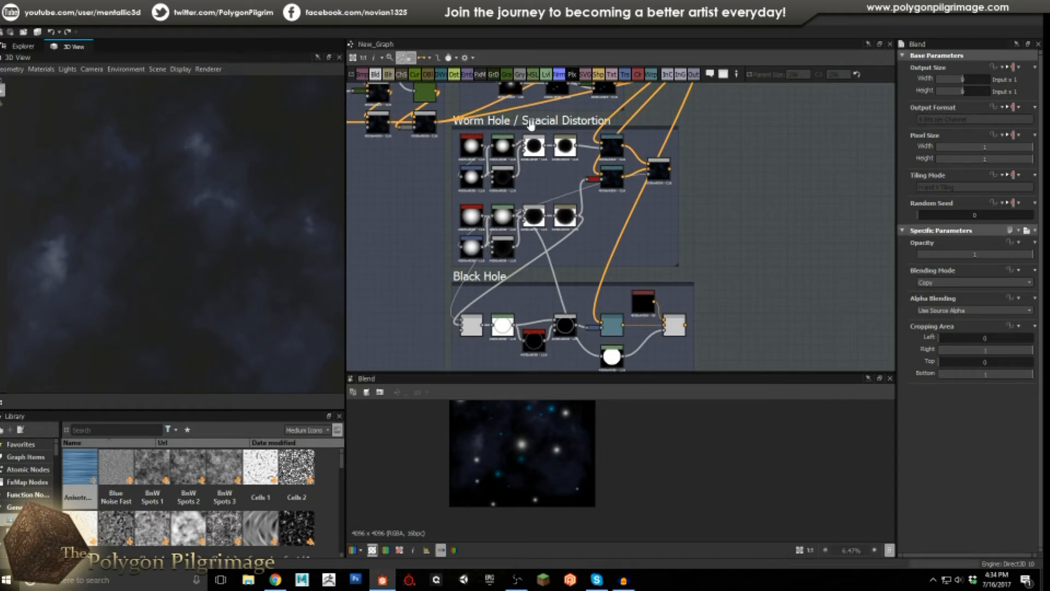
middle_click_drag(544, 173, 550, 210)
scroll(550, 211, "up", 2)
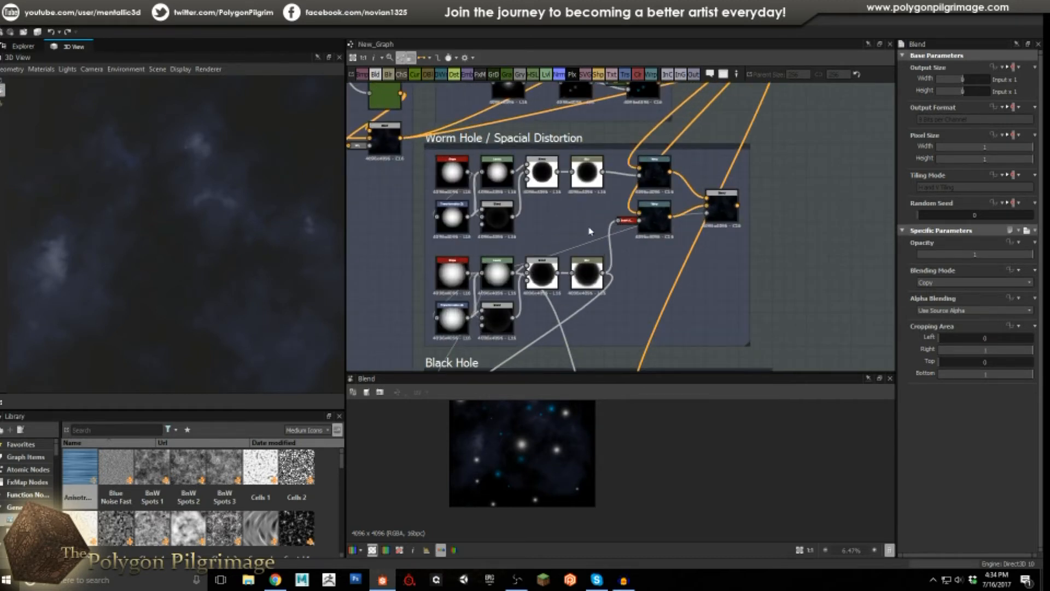
scroll(521, 432, "down", 3)
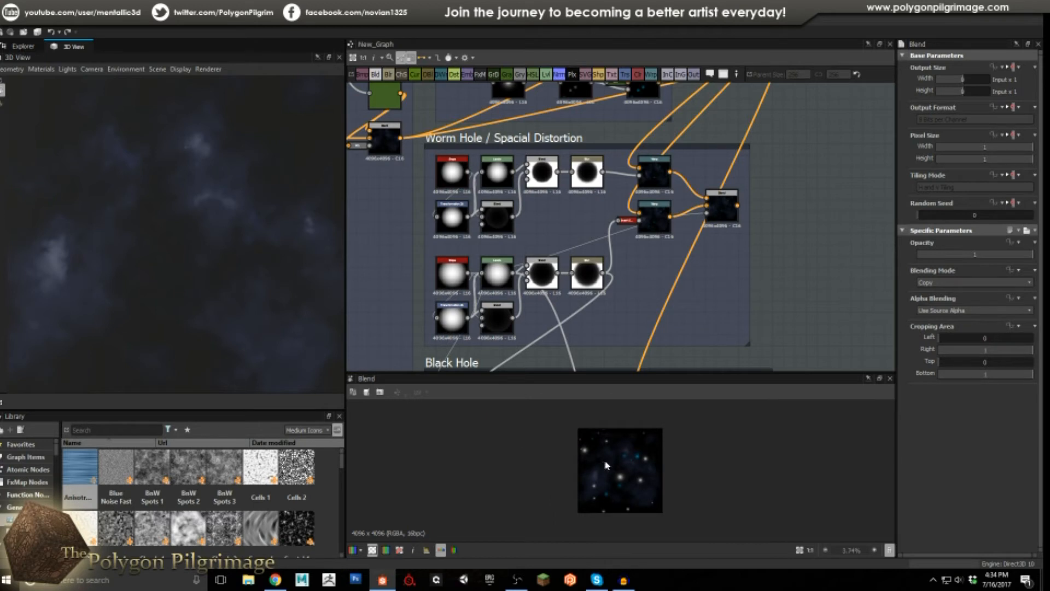
scroll(620, 465, "up", 2)
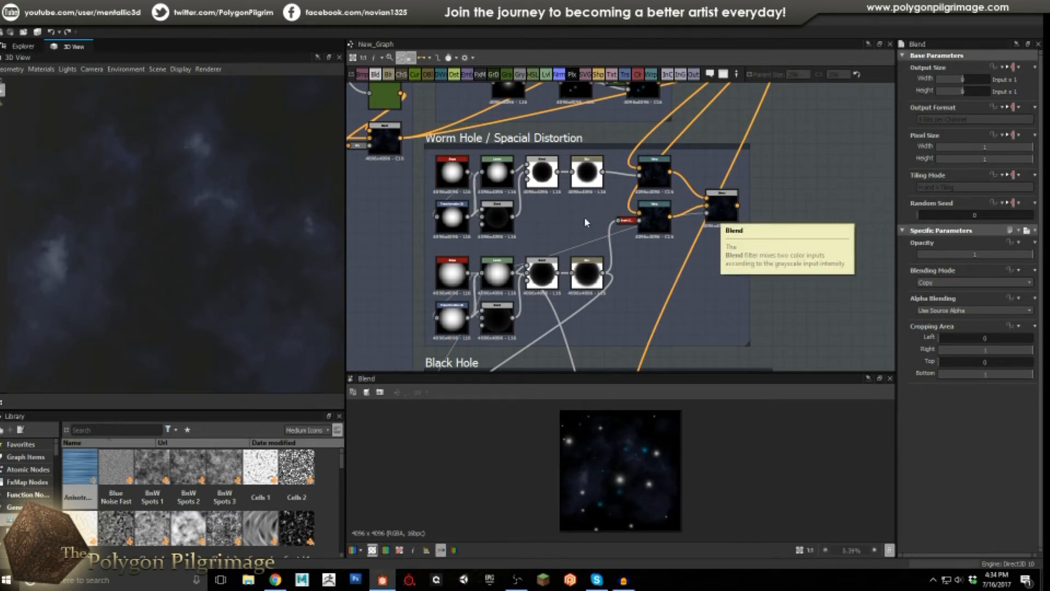
middle_click_drag(538, 211, 483, 237)
scroll(482, 238, "up", 1)
left_click(381, 184)
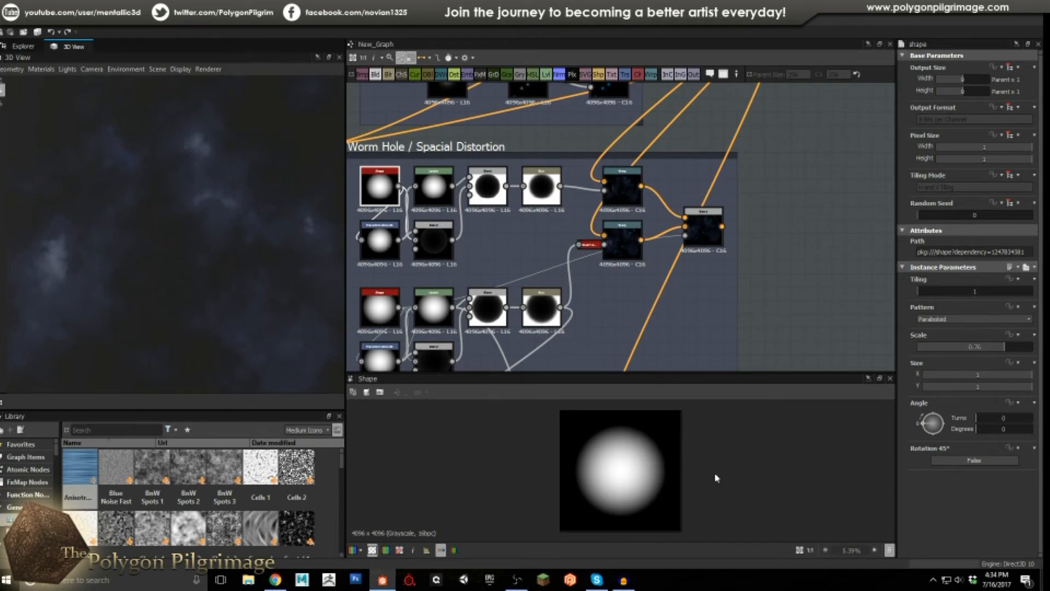
Zoom onto the Worm Hole frame, preview Levels and Transformation 2D, and nudge the lower Blend node right.
left_click(432, 189)
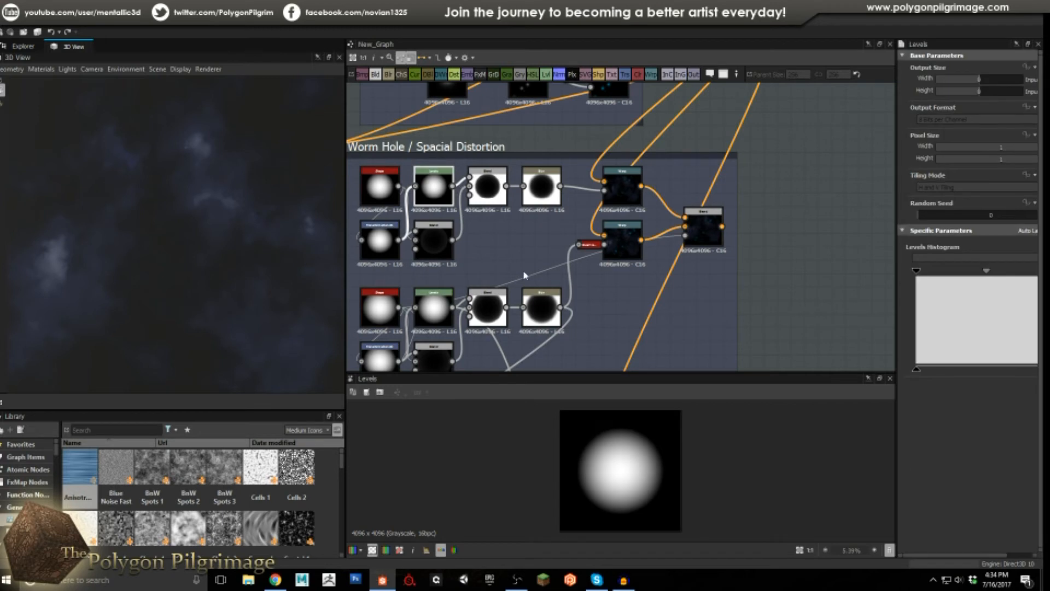
middle_click_drag(509, 247, 540, 237)
scroll(521, 238, "up", 1)
scroll(529, 207, "up", 1)
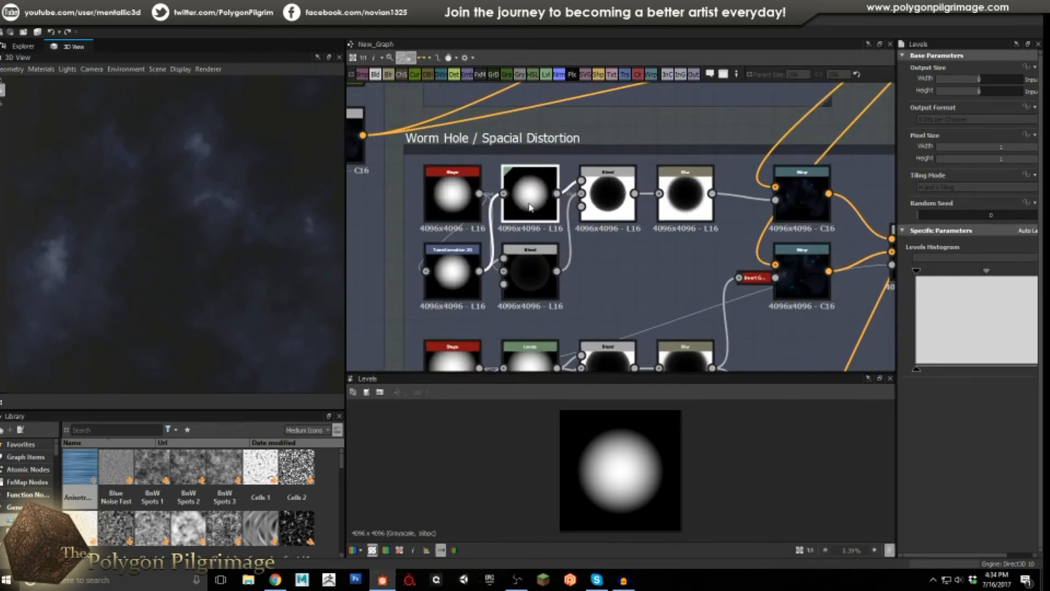
left_click(444, 274)
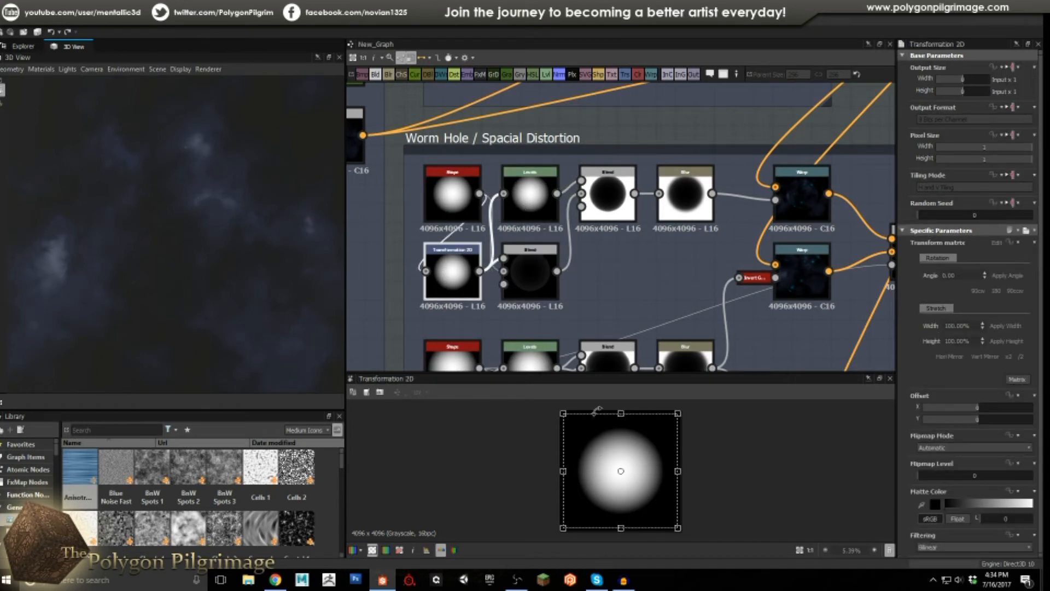
left_click_drag(533, 269, 552, 269)
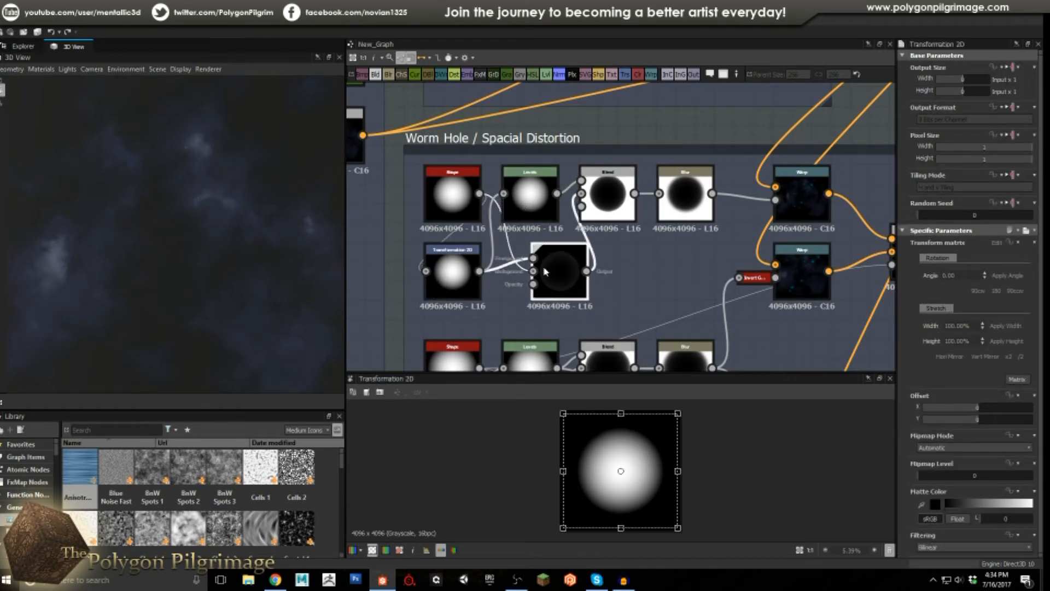
Re-check the Shape, Levels and Transformation 2D outputs and settle the lower Blend node slightly lower.
left_click(453, 201)
left_click(453, 271)
left_click(535, 269)
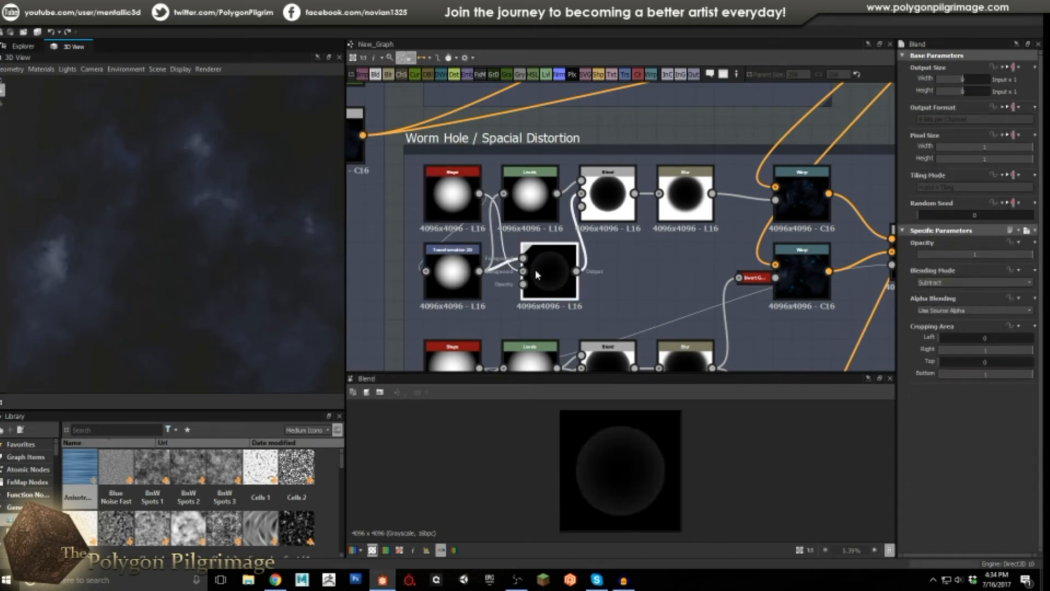
scroll(601, 470, "up", 5)
scroll(701, 454, "down", 2)
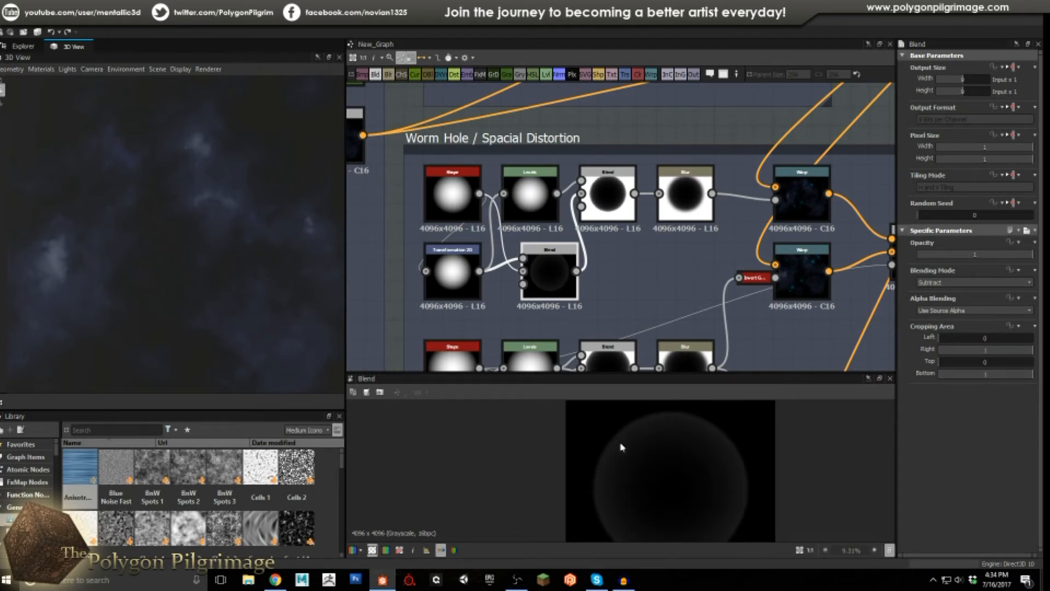
mouse_move(555, 271)
left_mouse_down()
mouse_move(556, 280)
mouse_move(553, 270)
left_mouse_up()
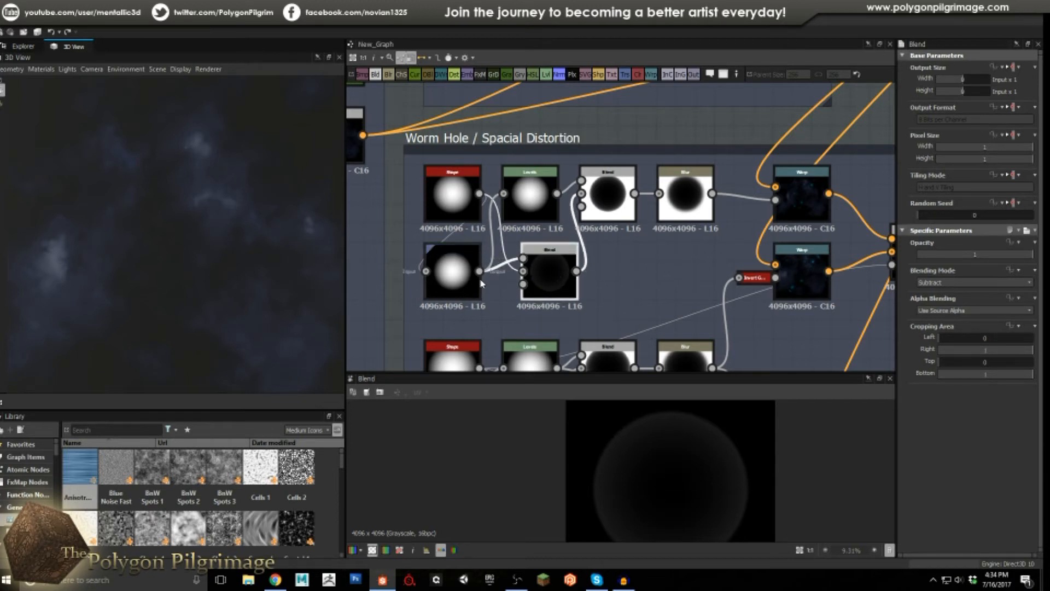
left_click(529, 207)
left_click(453, 269)
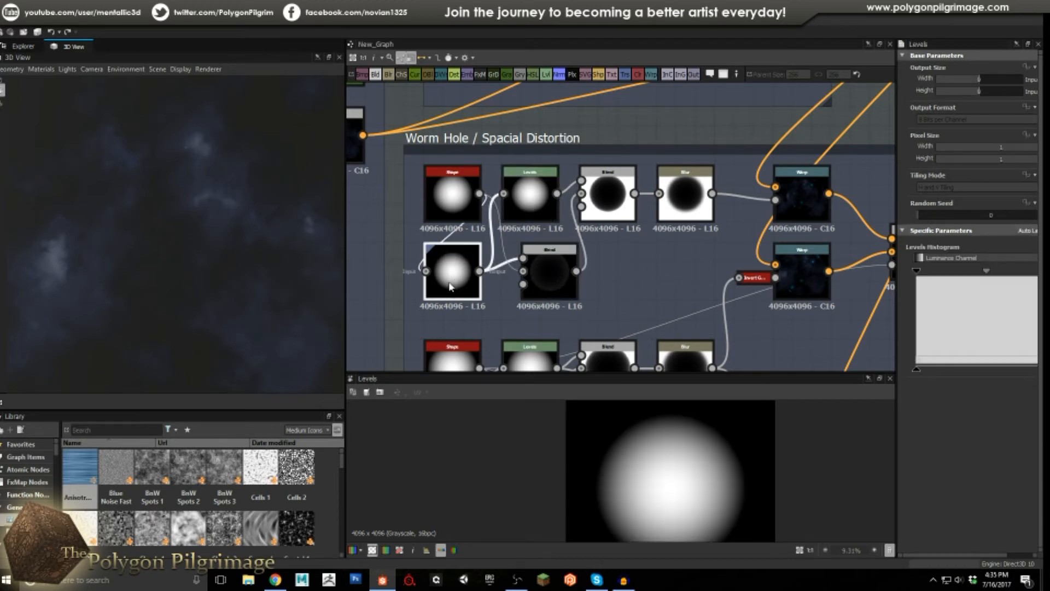
left_click(617, 195)
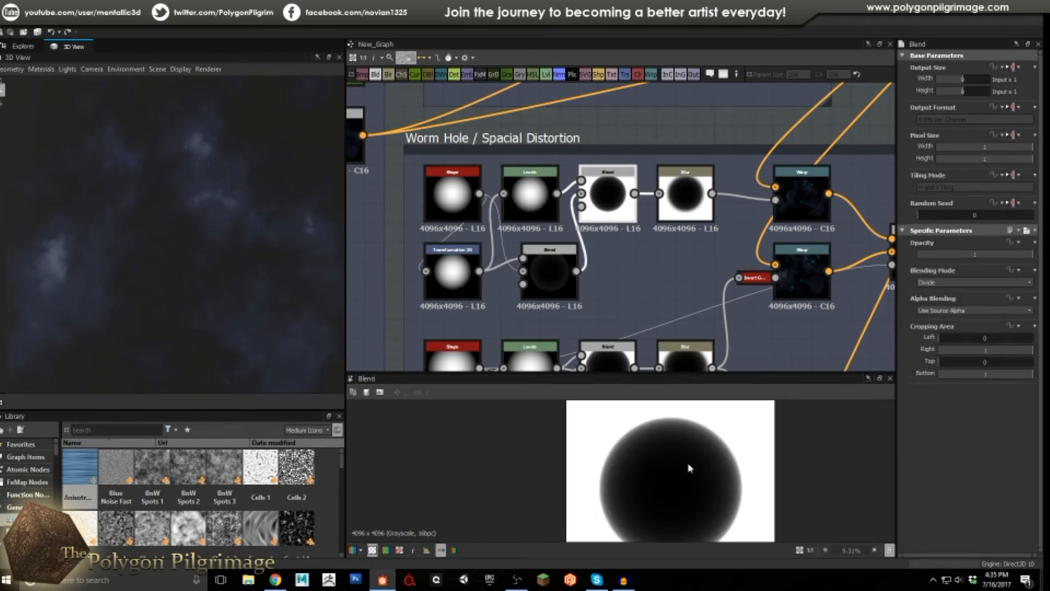
Compare the lower Blend Subtract, Levels and upper Blend Divide outputs in the zoomed 2D view.
left_click(564, 268)
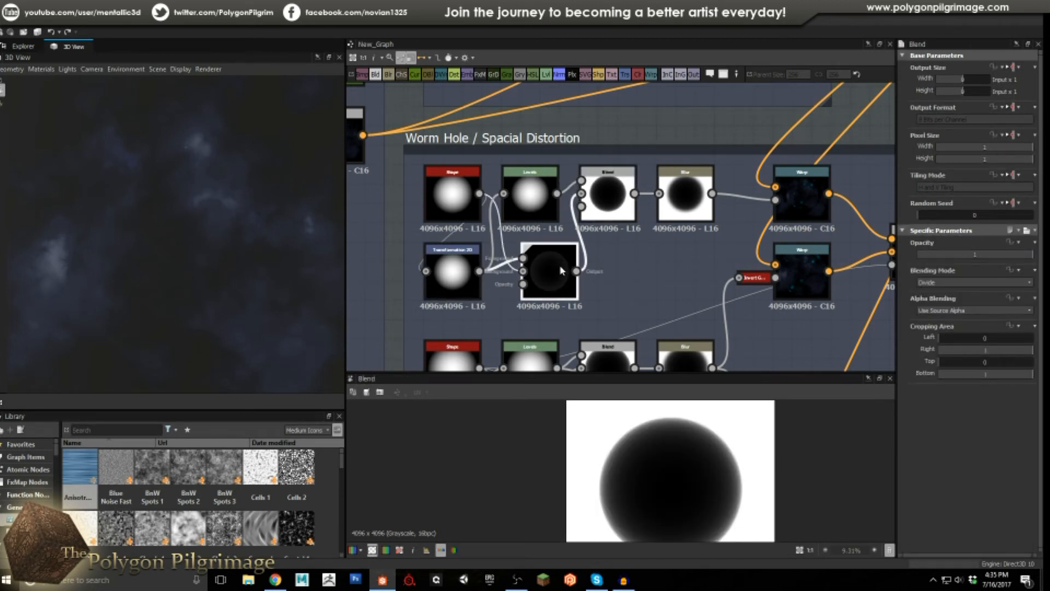
left_click(604, 197)
left_click(521, 198)
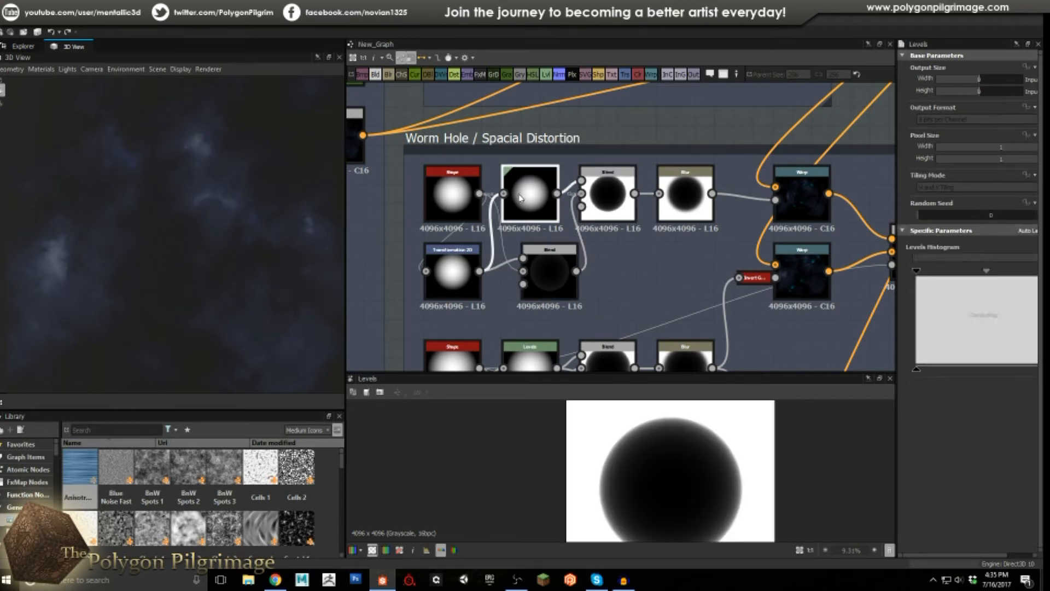
left_click(618, 202)
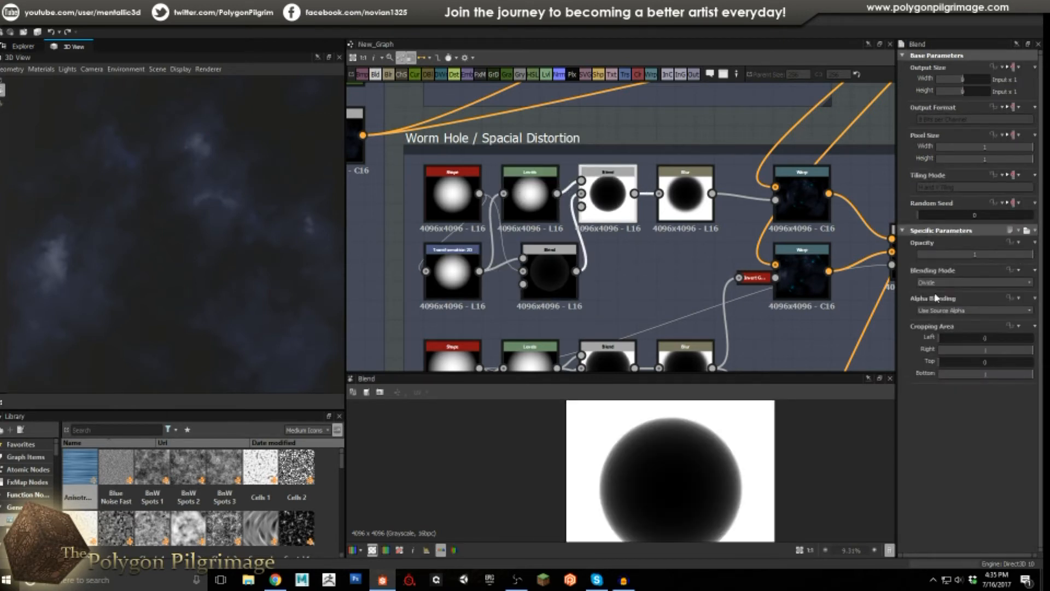
scroll(705, 459, "down", 1)
scroll(714, 467, "up", 1)
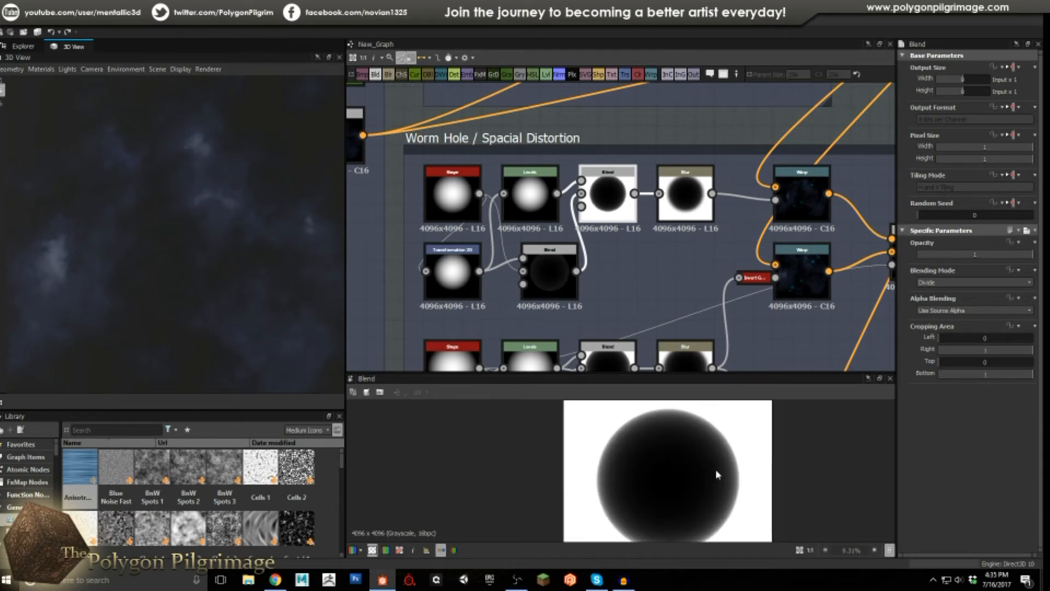
scroll(612, 438, "up", 3)
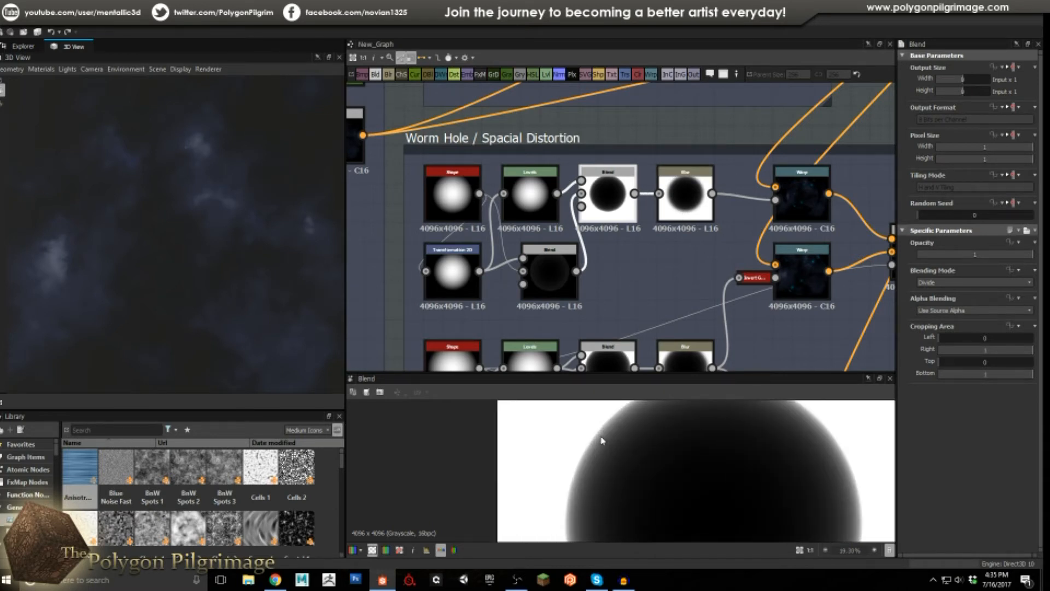
scroll(602, 441, "up", 2)
scroll(611, 437, "down", 1)
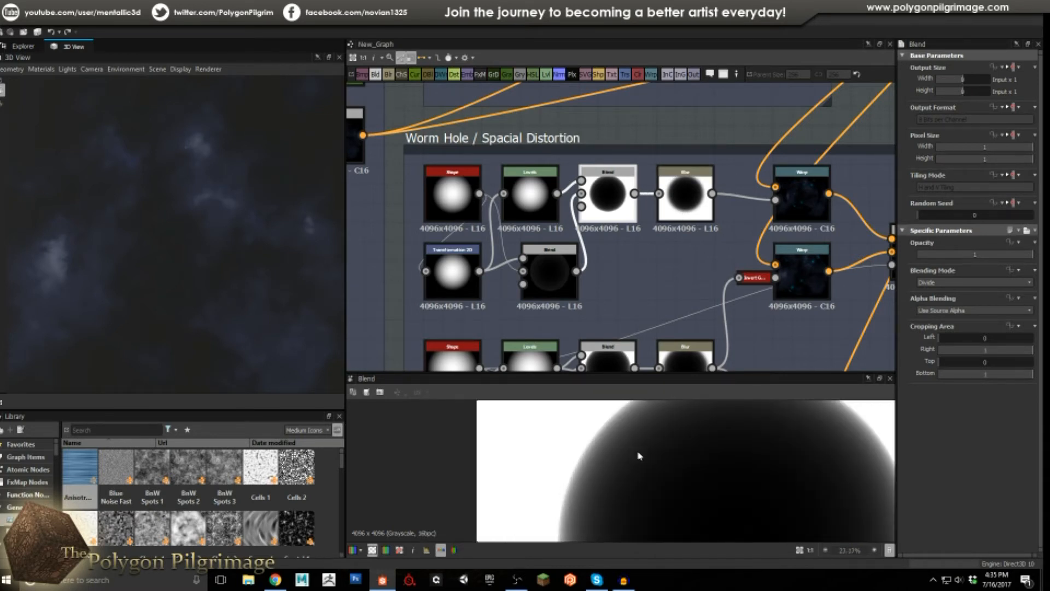
scroll(656, 459, "down", 5)
scroll(693, 484, "up", 1)
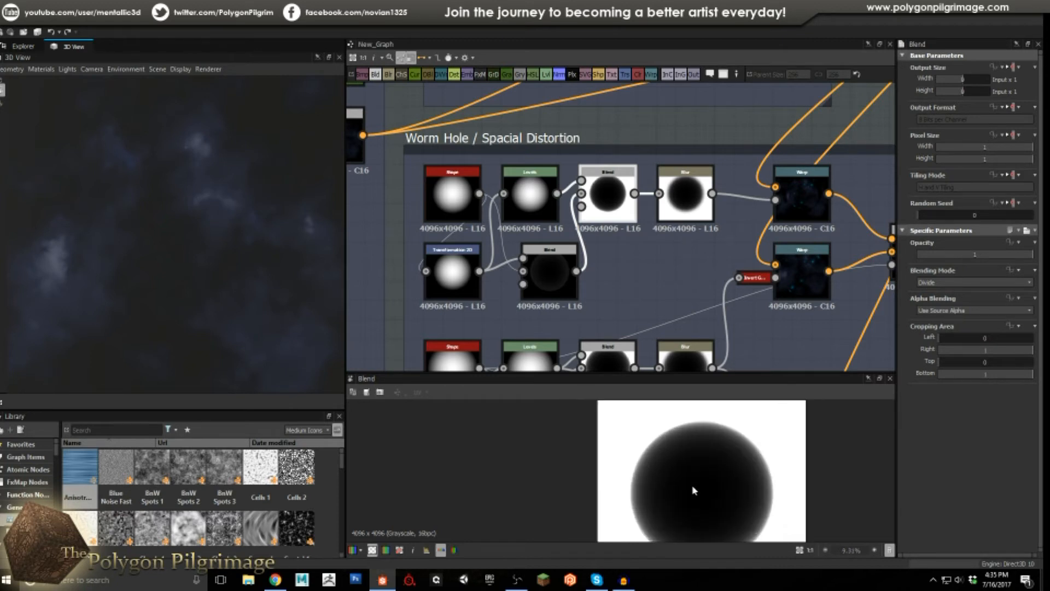
scroll(695, 487, "up", 2)
scroll(615, 458, "up", 3)
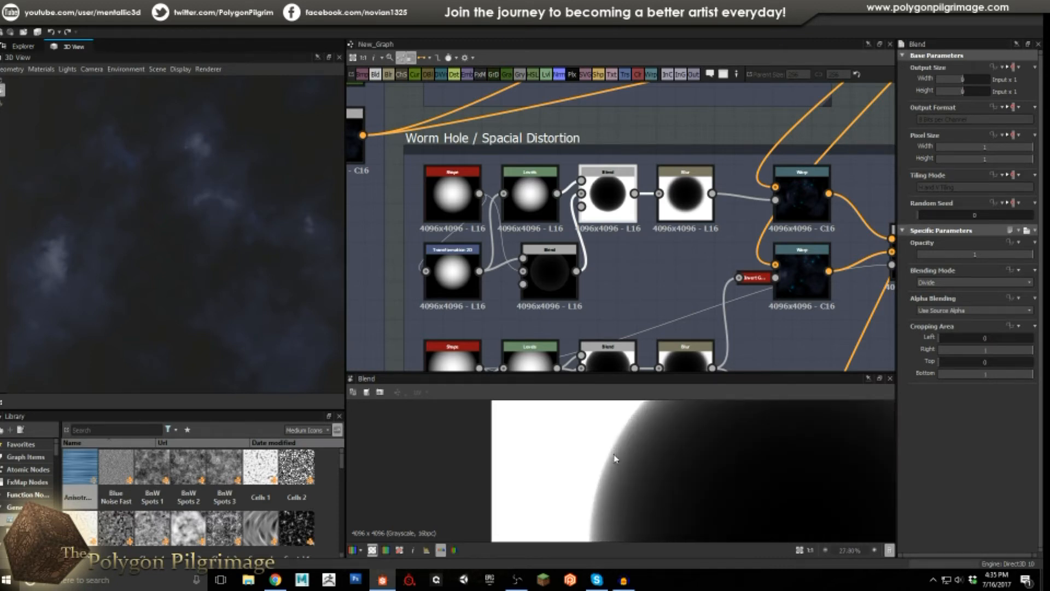
scroll(650, 463, "down", 5)
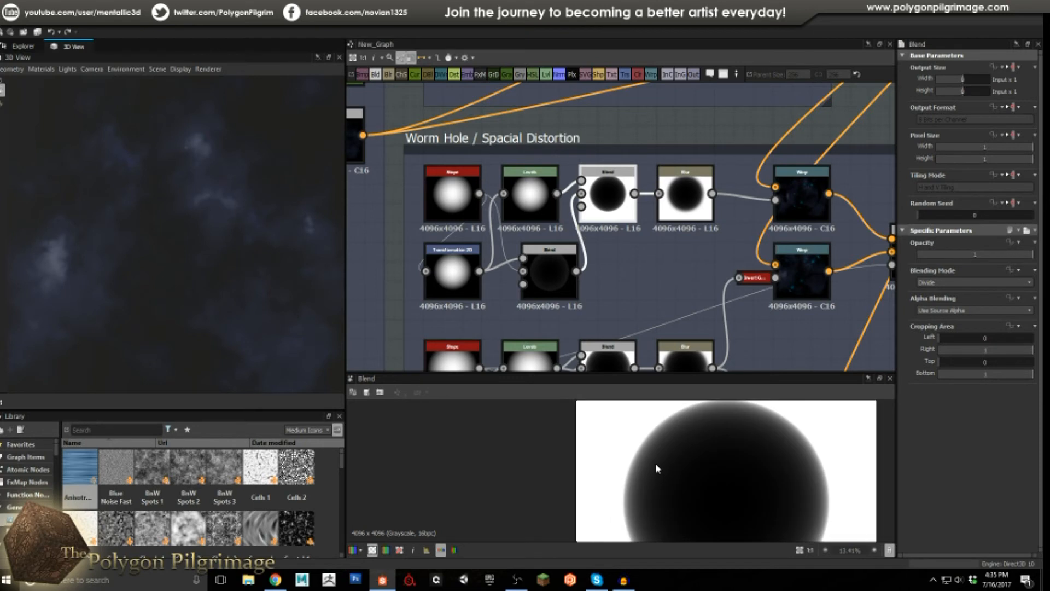
Preview the Blur node's fuzzy-edged dark circle on white.
double_click(698, 199)
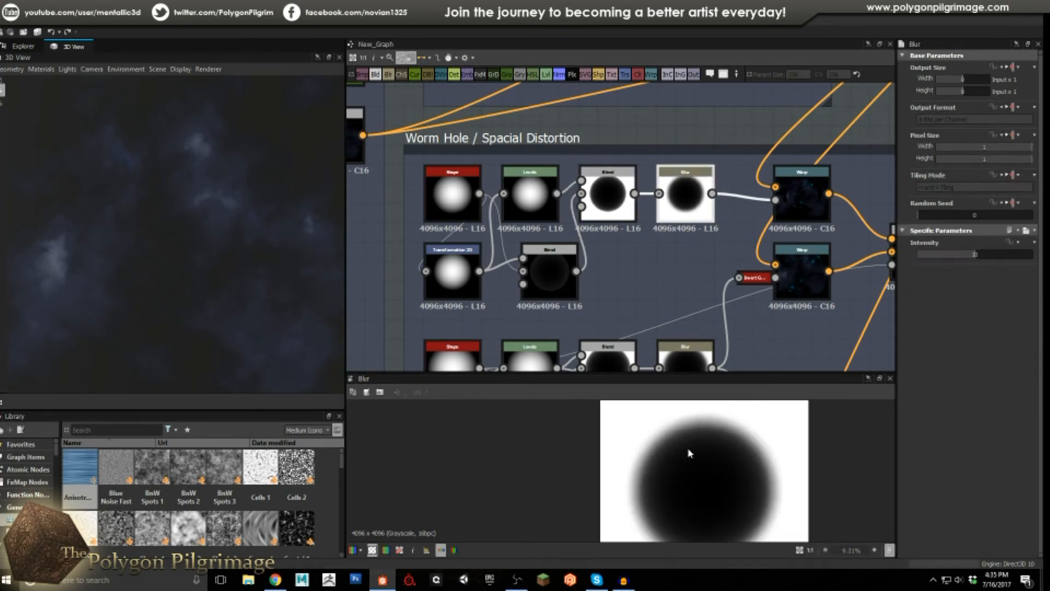
scroll(663, 441, "up", 3)
scroll(664, 444, "down", 3)
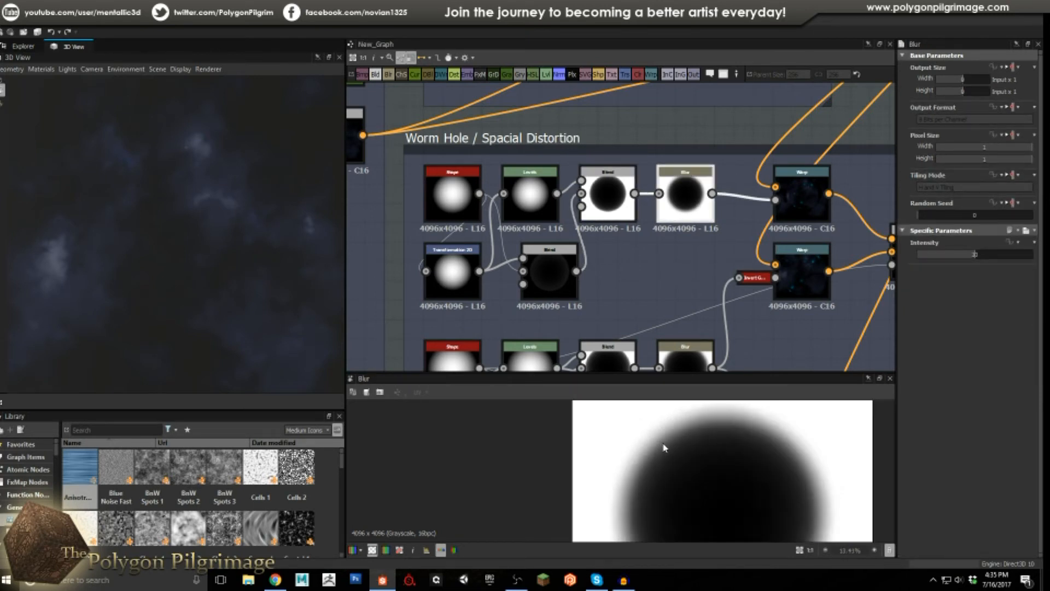
scroll(664, 446, "down", 2)
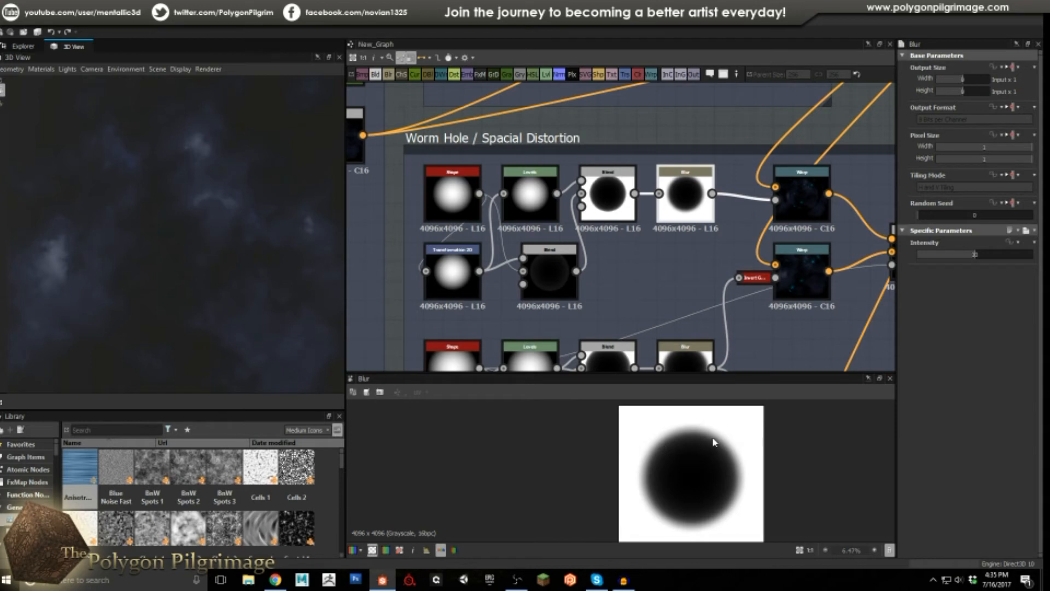
scroll(695, 470, "up", 1)
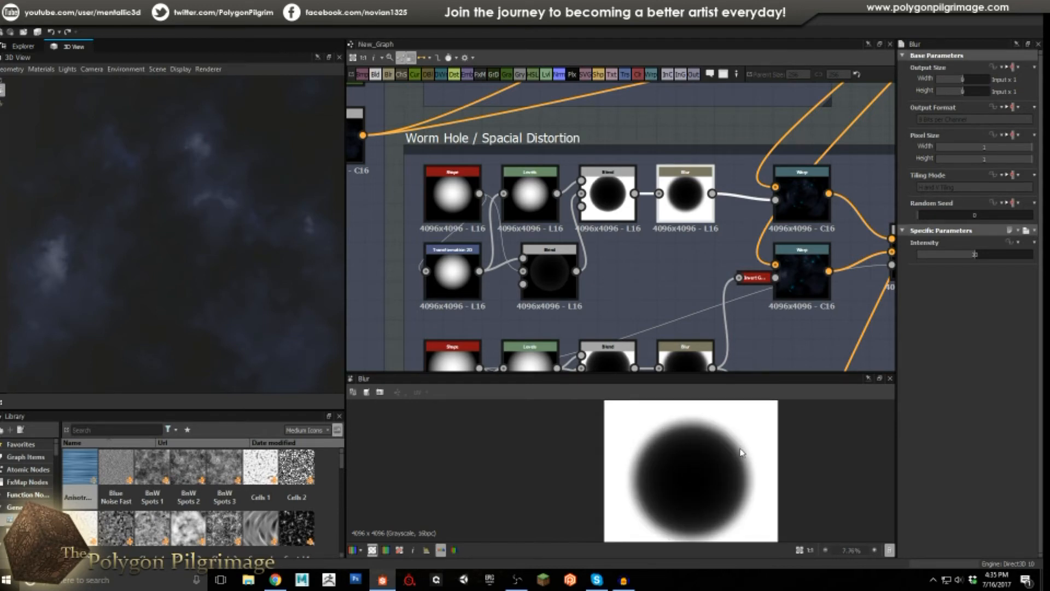
Preview the upper Warp node's output and look over the stars section above it.
middle_click_drag(670, 268, 526, 291)
middle_click_drag(662, 217, 647, 256)
left_click(647, 256)
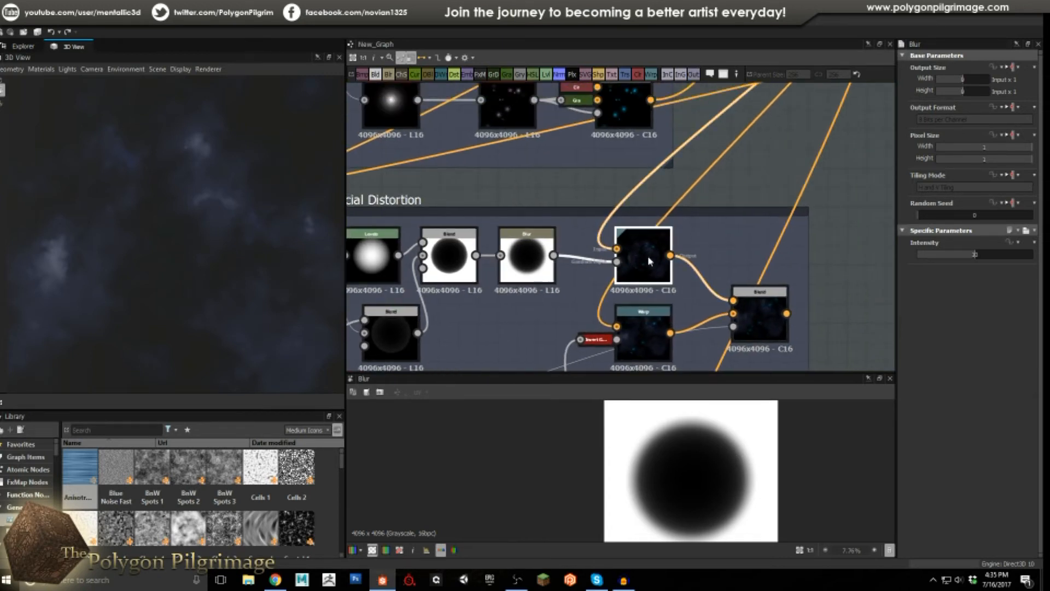
double_click(647, 255)
middle_click_drag(734, 465, 621, 477)
scroll(610, 475, "up", 1)
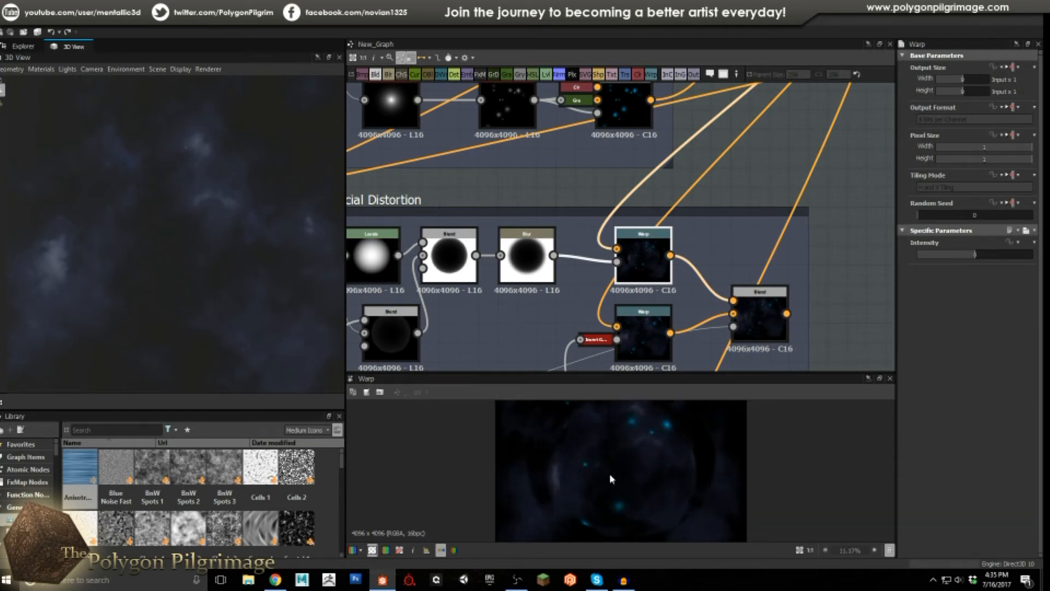
middle_click_drag(734, 167, 671, 264)
scroll(671, 266, "down", 2)
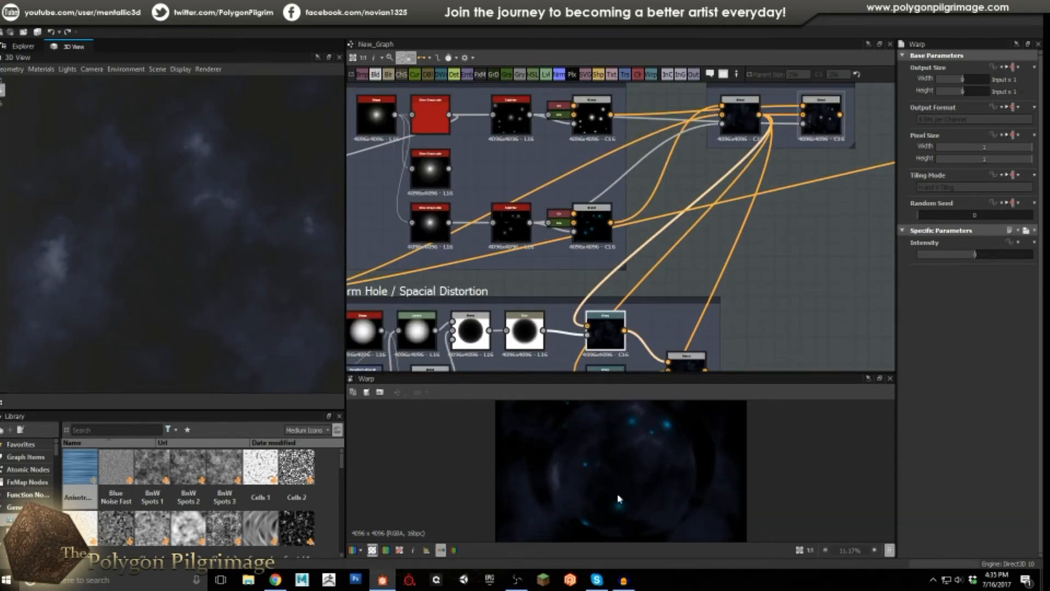
scroll(645, 433, "down", 2)
scroll(645, 452, "up", 2)
scroll(645, 452, "down", 1)
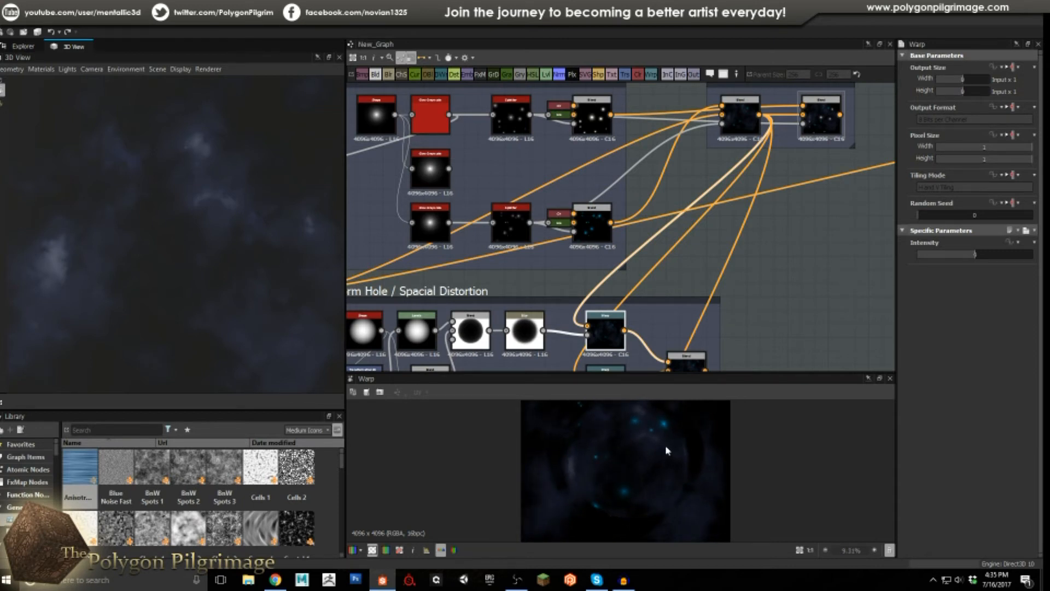
scroll(640, 449, "down", 2)
scroll(629, 471, "up", 2)
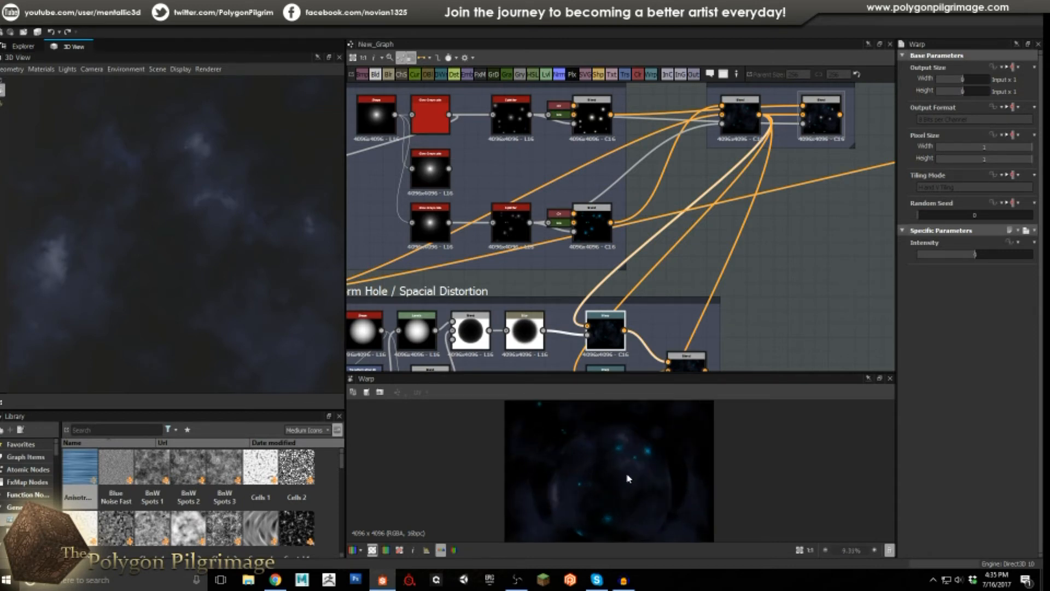
scroll(616, 481, "down", 2)
scroll(614, 491, "up", 3)
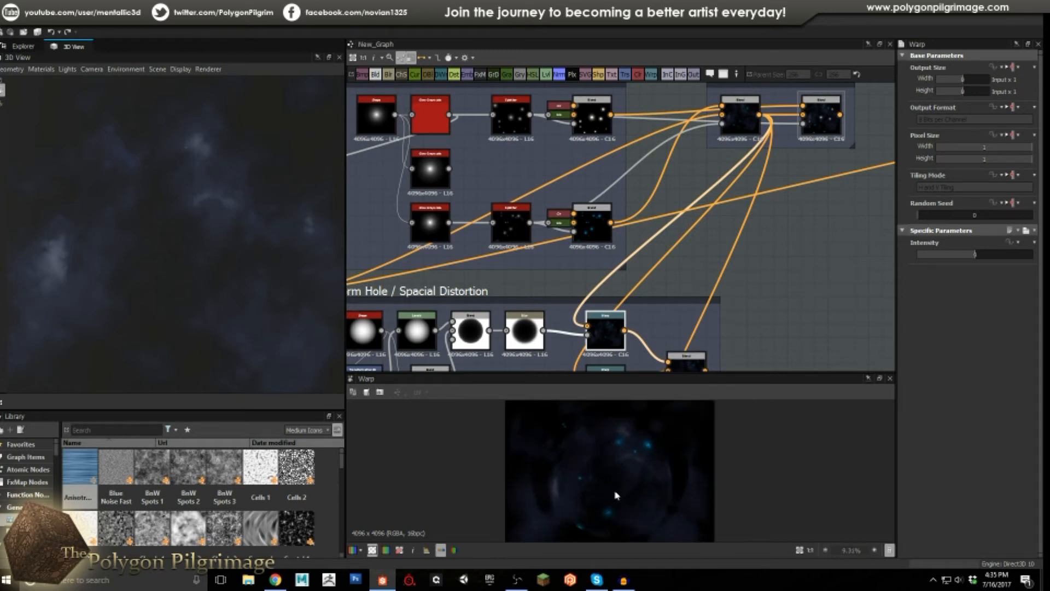
Preview the lower Warp node, then the final Copy-mode blend of the spherically warped starfield.
middle_click_drag(627, 263, 620, 225)
middle_click_drag(611, 293, 614, 267)
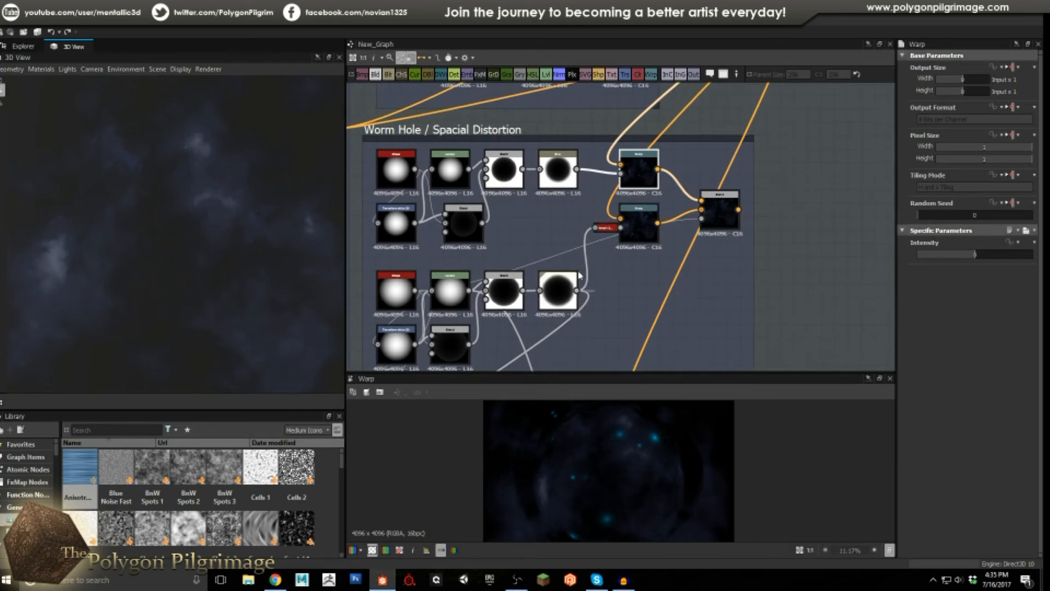
left_click(636, 222)
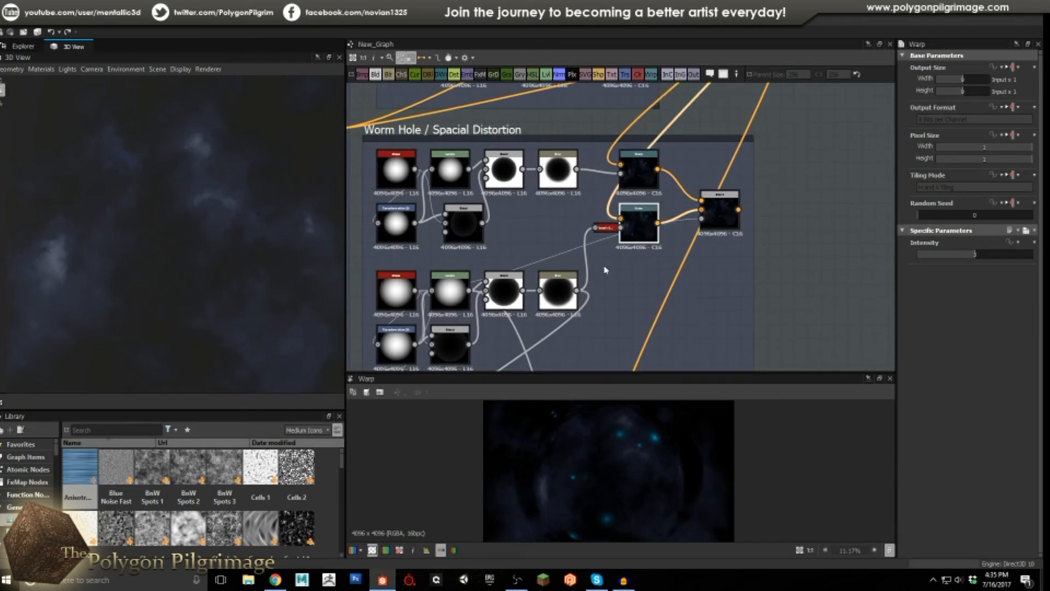
scroll(601, 480, "down", 3)
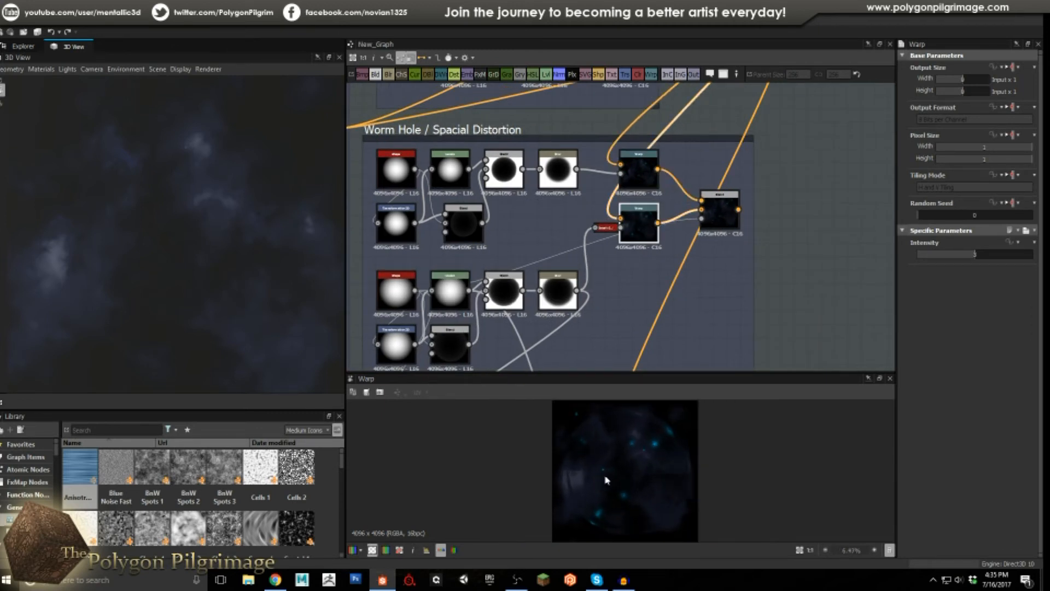
left_click(723, 210)
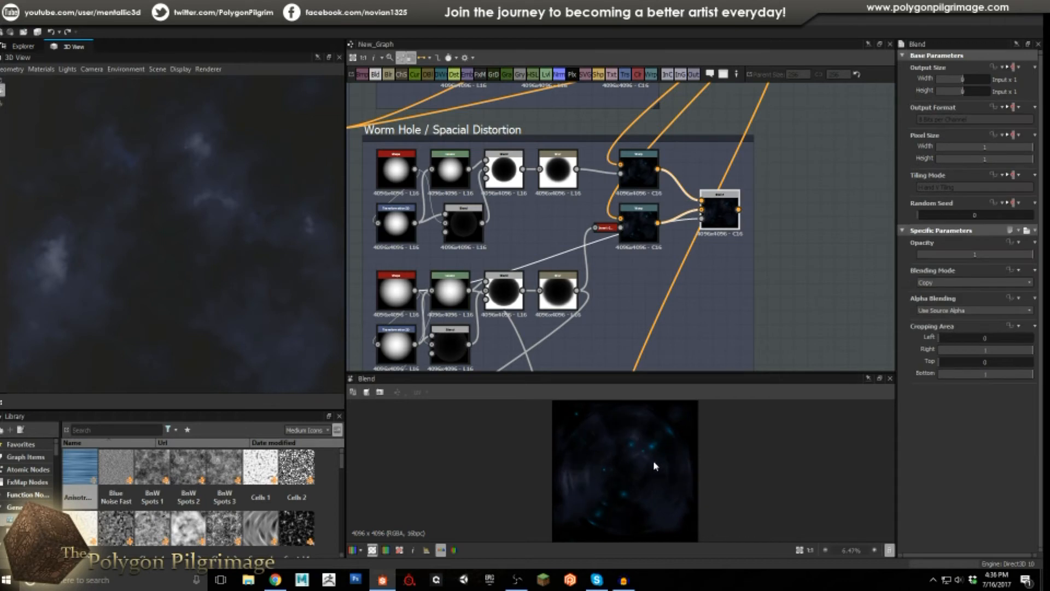
scroll(655, 465, "up", 1)
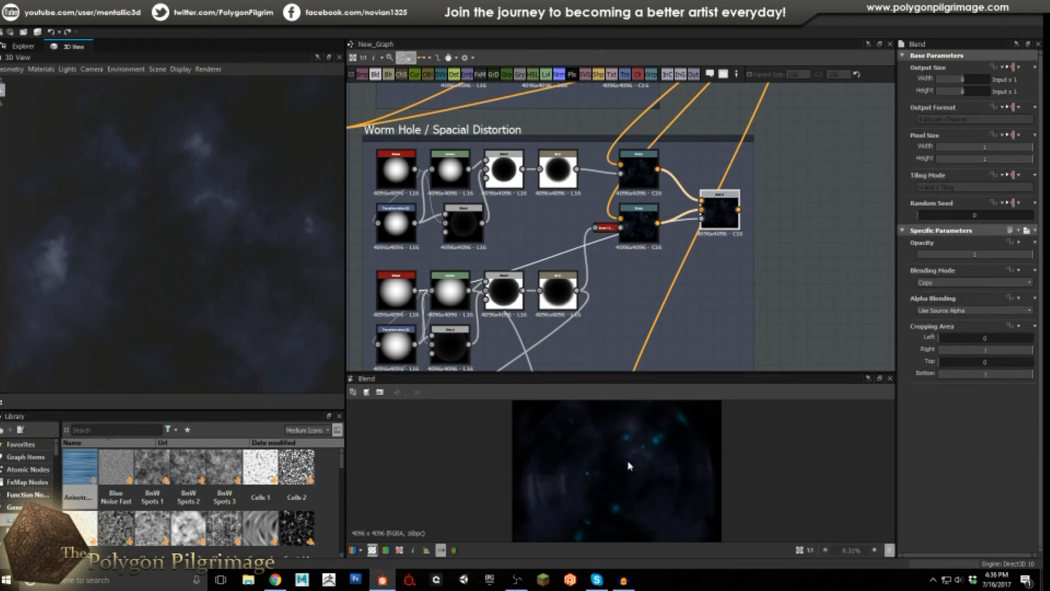
mouse_move(513, 311)
middle_mouse_down()
mouse_move(588, 265)
mouse_move(532, 304)
middle_mouse_up()
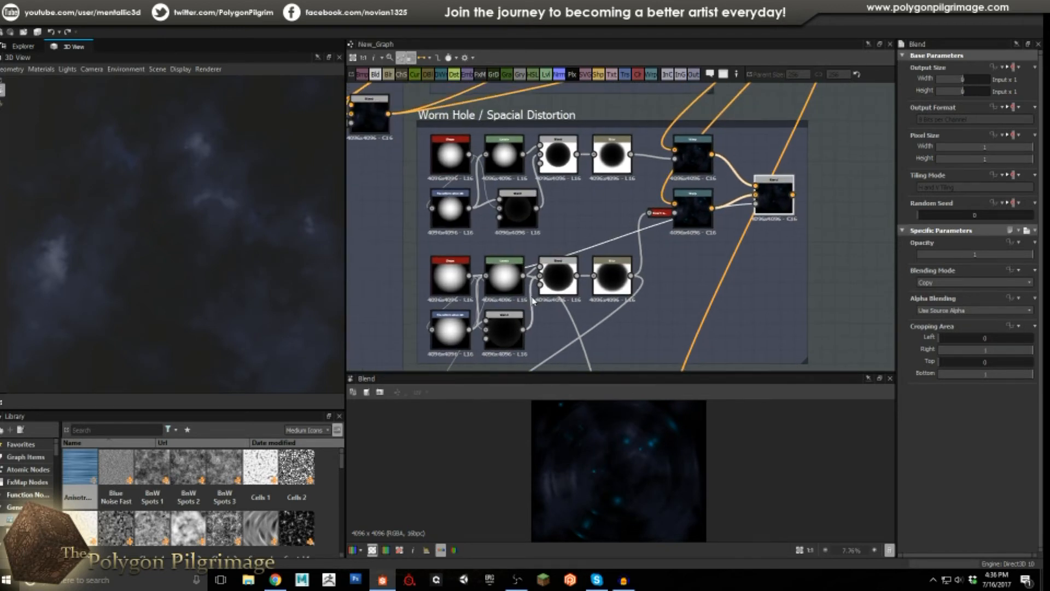
double_click(450, 277)
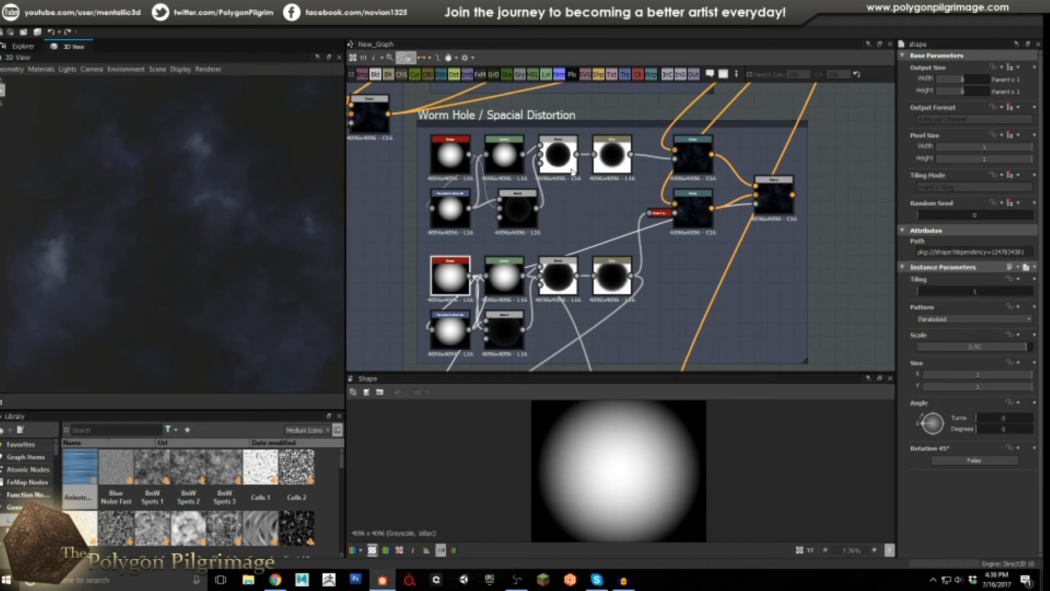
double_click(561, 276)
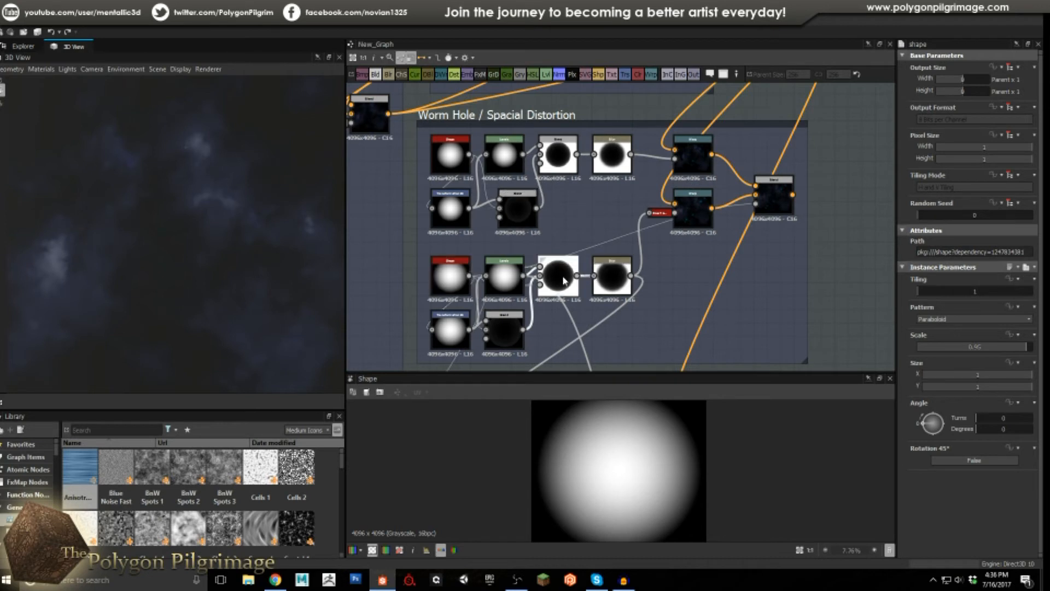
double_click(614, 282)
scroll(657, 441, "down", 1)
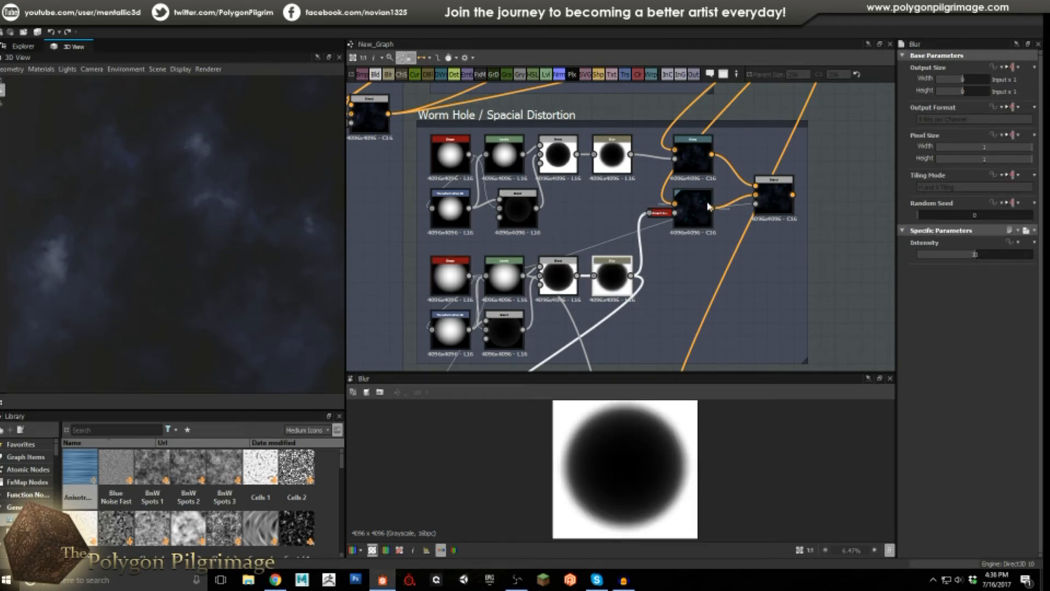
double_click(692, 218)
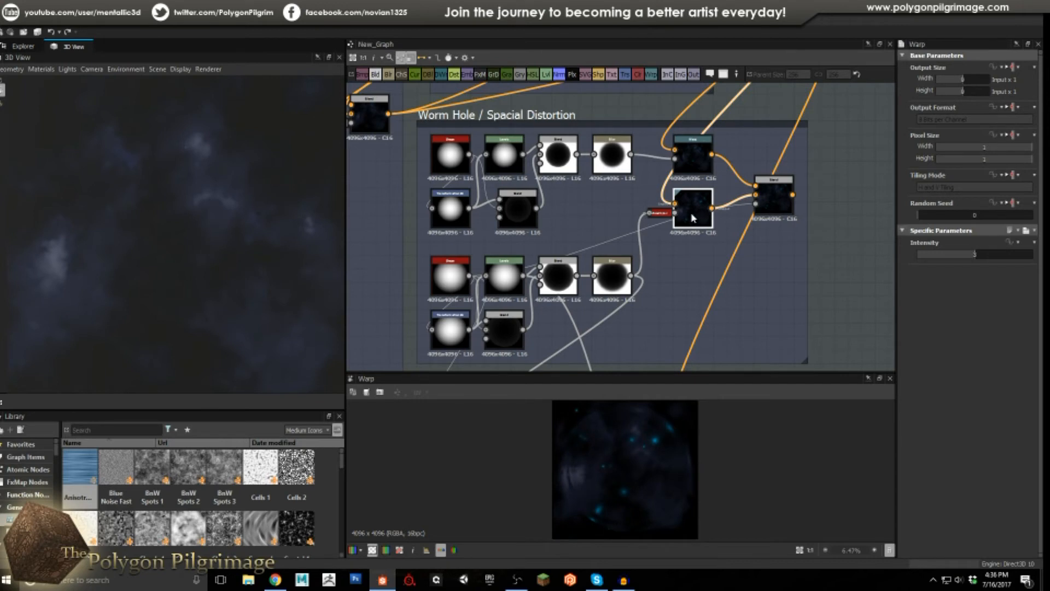
double_click(700, 153)
double_click(781, 198)
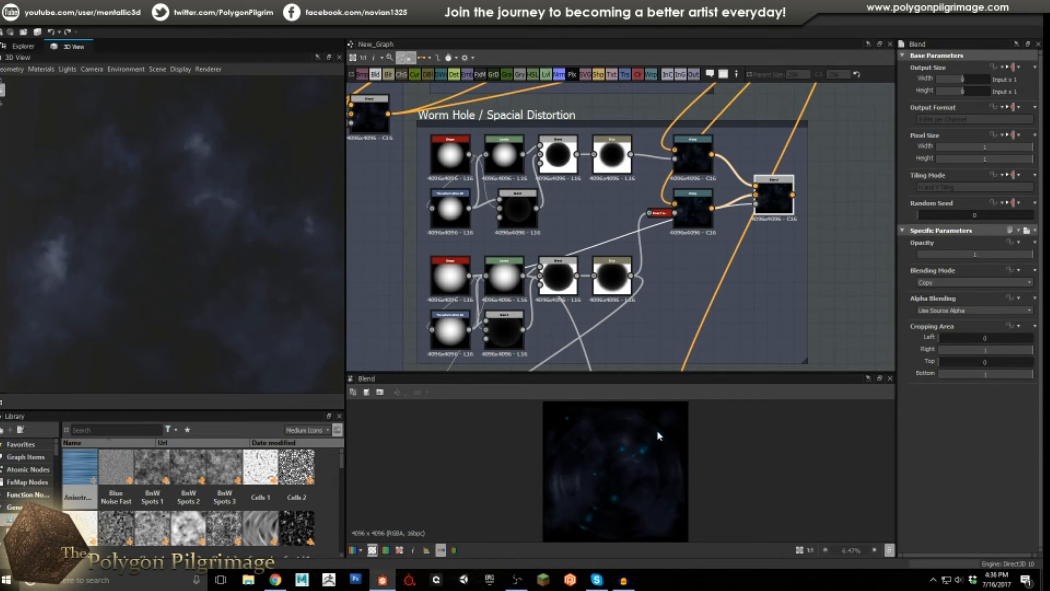
scroll(612, 465, "up", 2)
scroll(625, 464, "down", 2)
Center the Black Hole frame and trace the Worm Hole nodes feeding into it.
scroll(658, 277, "down", 2)
middle_click_drag(649, 316, 621, 178)
middle_click_drag(611, 248, 589, 270)
scroll(606, 250, "up", 1)
double_click(441, 288)
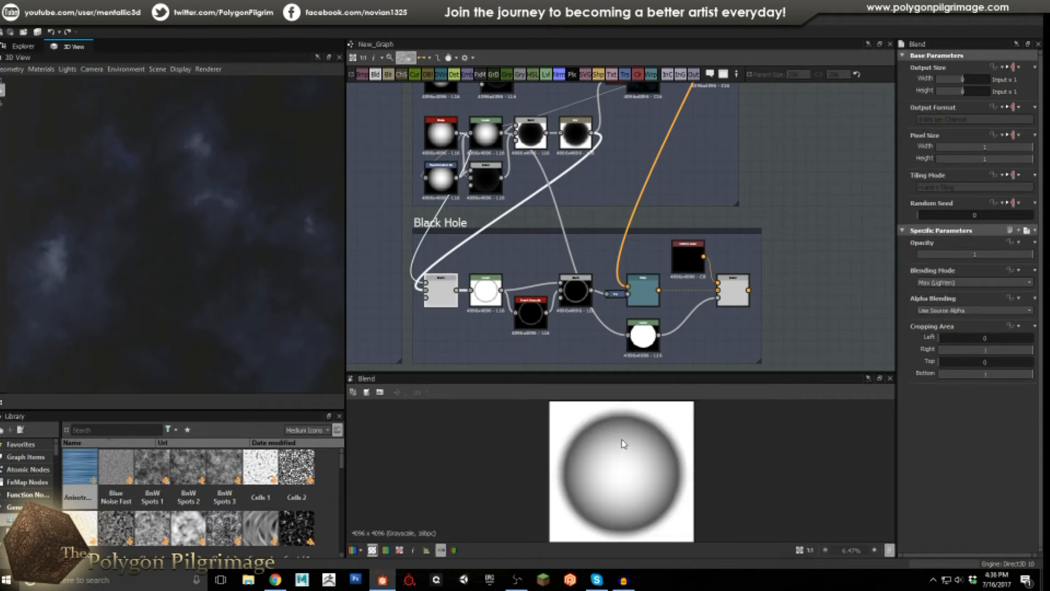
middle_click_drag(596, 250, 609, 279)
scroll(459, 260, "up", 1)
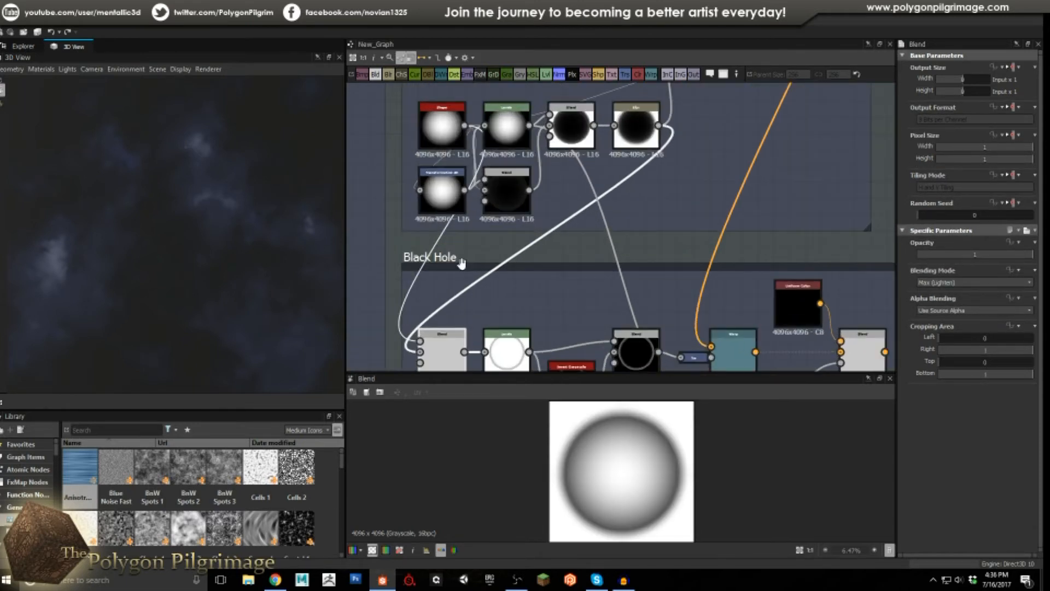
middle_click_drag(452, 243, 454, 275)
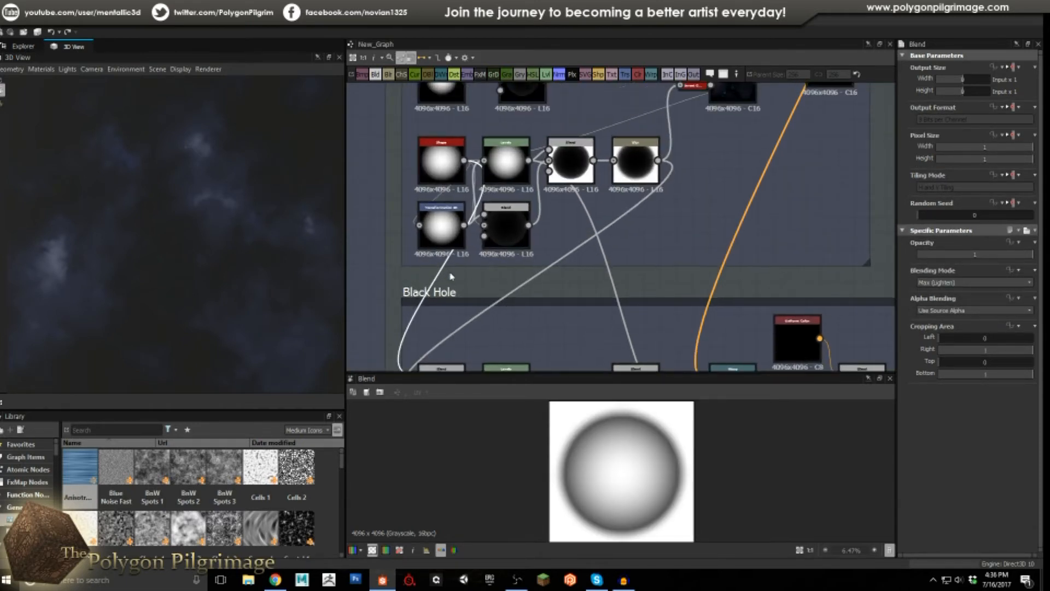
scroll(482, 166, "up", 1)
Preview the Shape gradient, the blurred black circle, and the Max (Lighten) blend's grey disc.
double_click(433, 151)
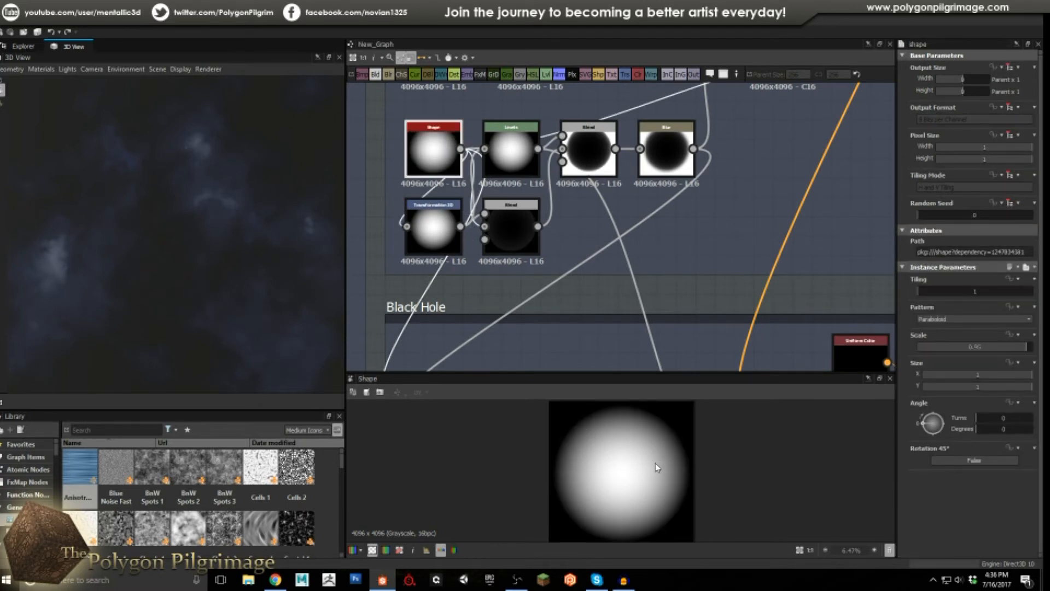
scroll(528, 271, "down", 1)
middle_click_drag(504, 317, 504, 282)
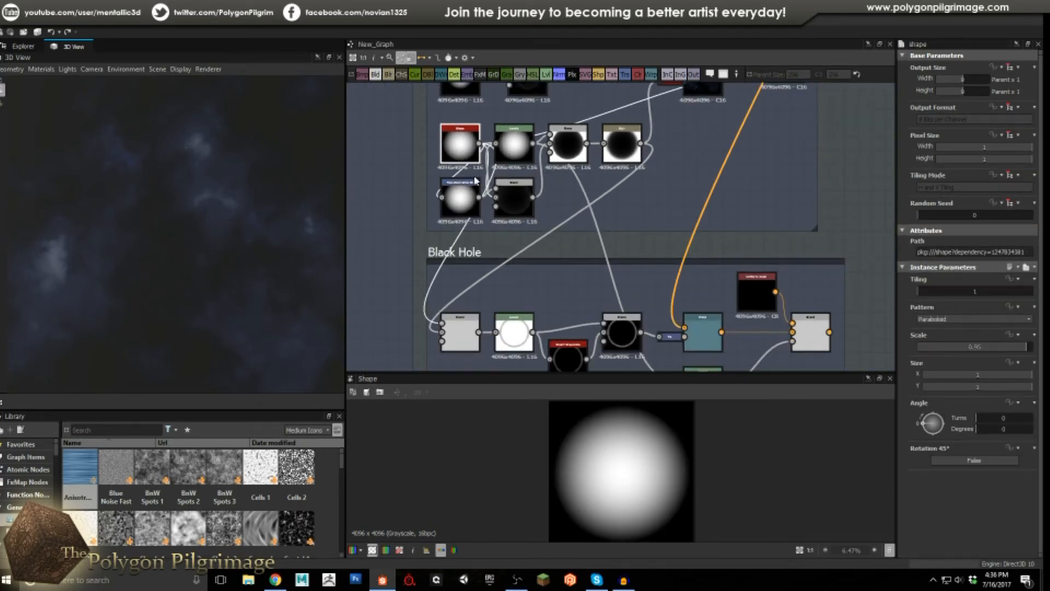
double_click(457, 328)
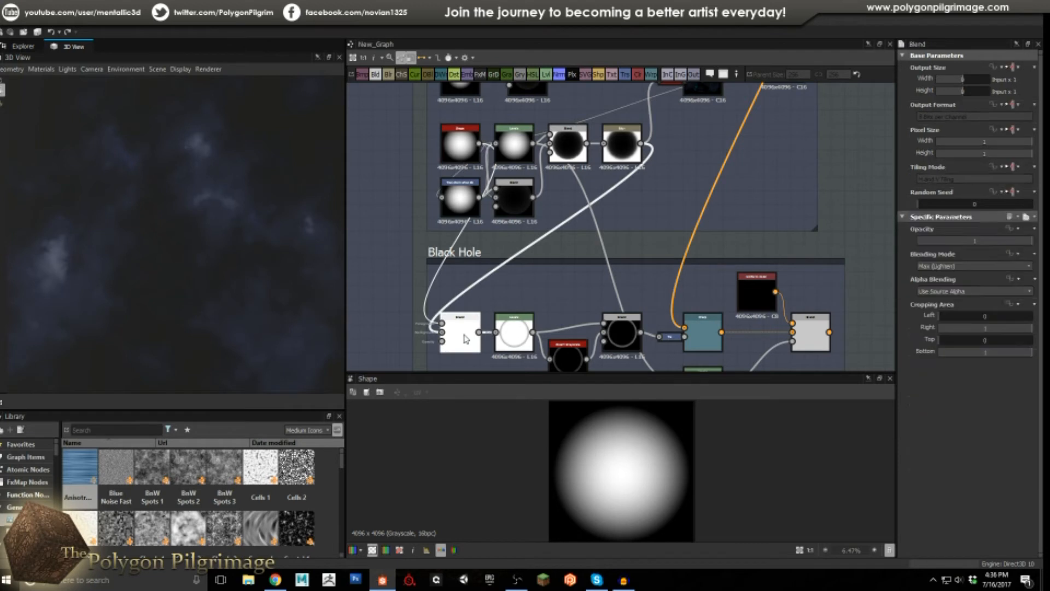
double_click(624, 147)
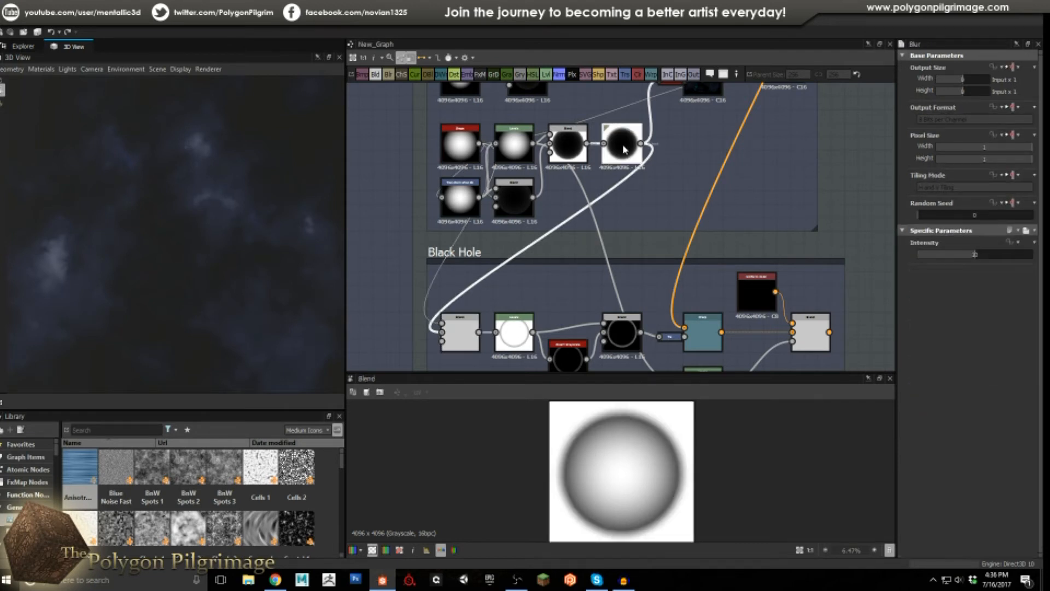
double_click(462, 335)
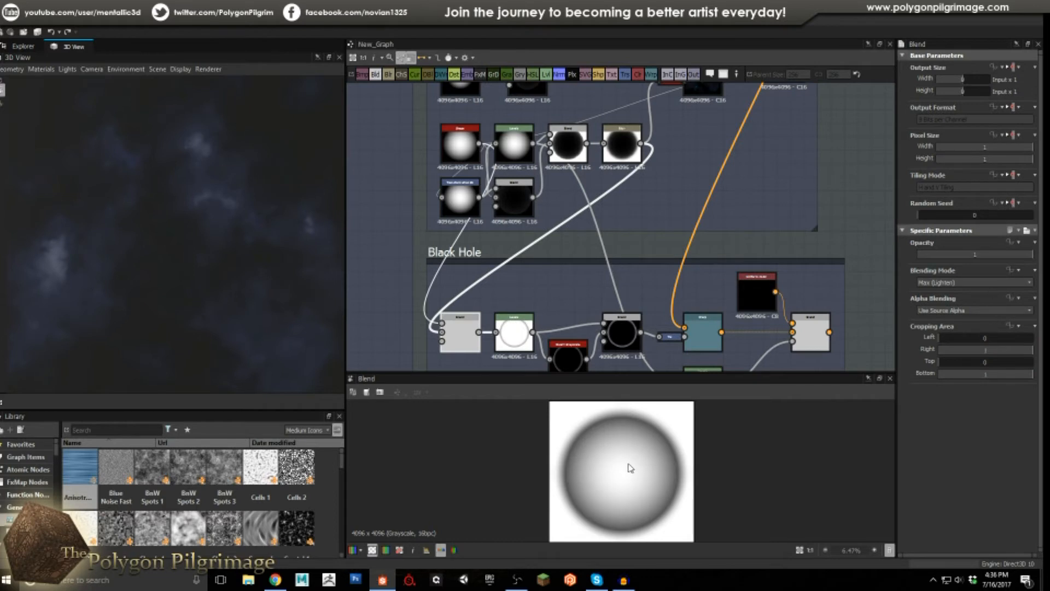
scroll(634, 440, "up", 1)
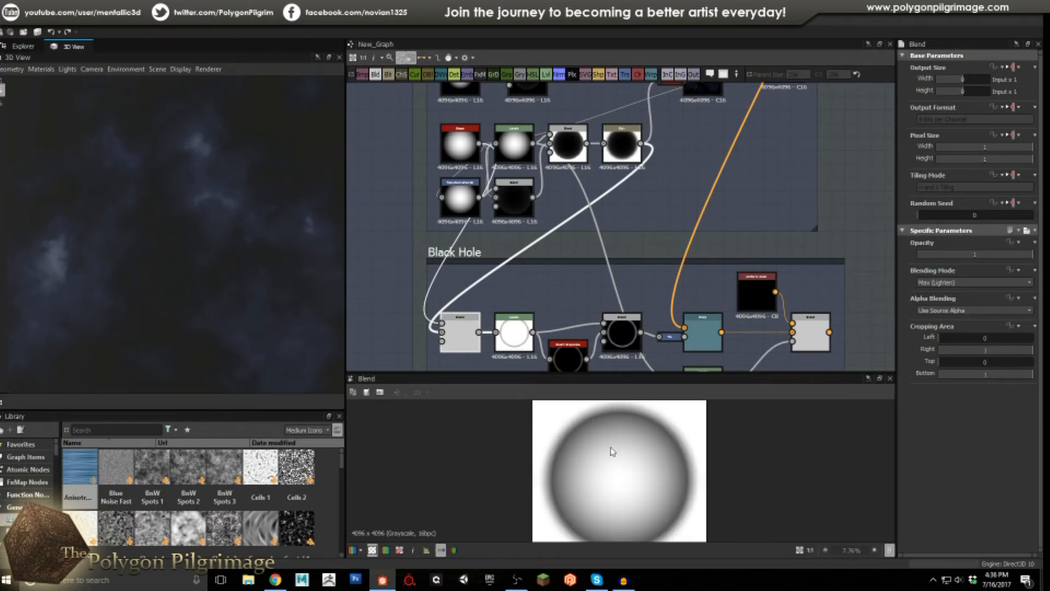
scroll(639, 491, "down", 1)
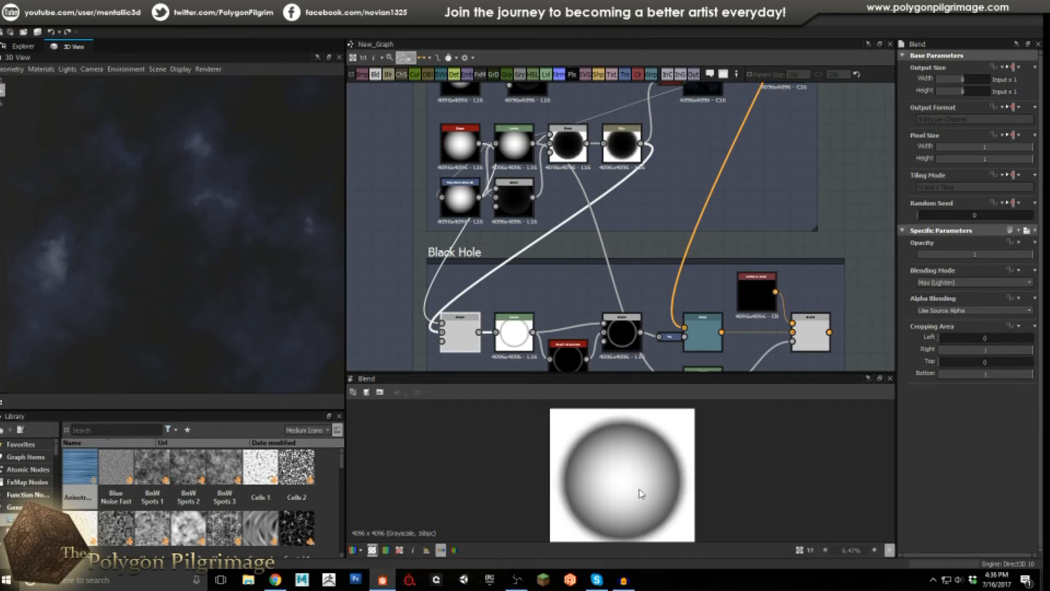
middle_click_drag(544, 277, 536, 211)
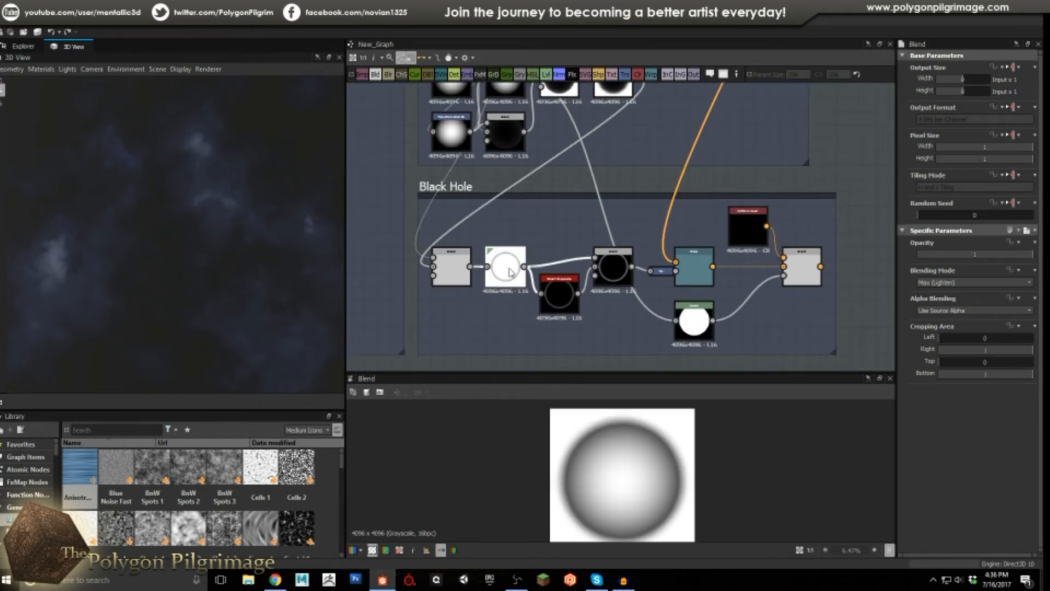
Preview the Levels ring and its Invert Grayscale version.
double_click(509, 272)
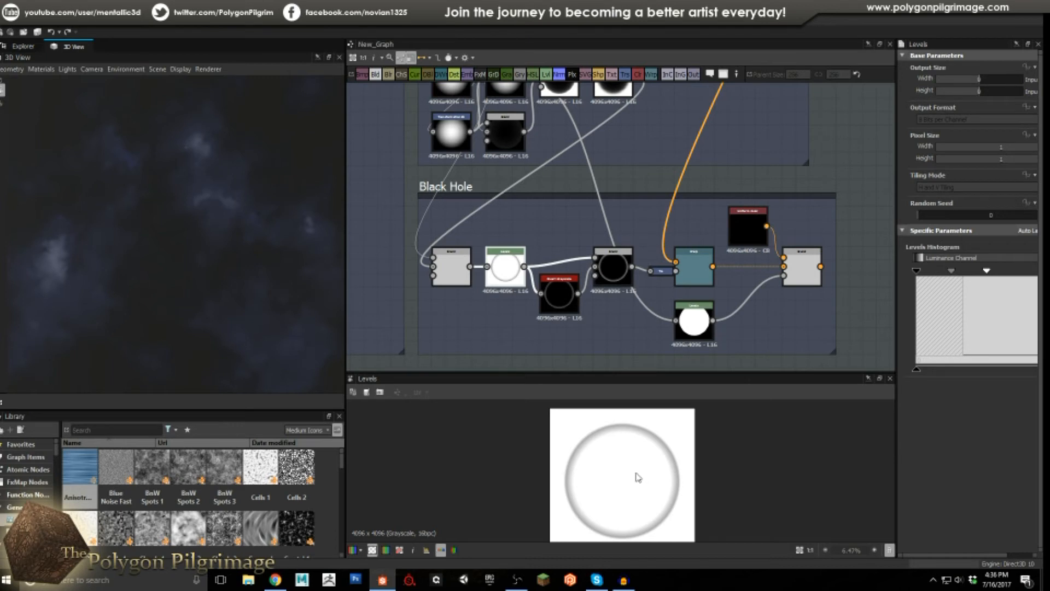
scroll(636, 477, "up", 1)
double_click(560, 298)
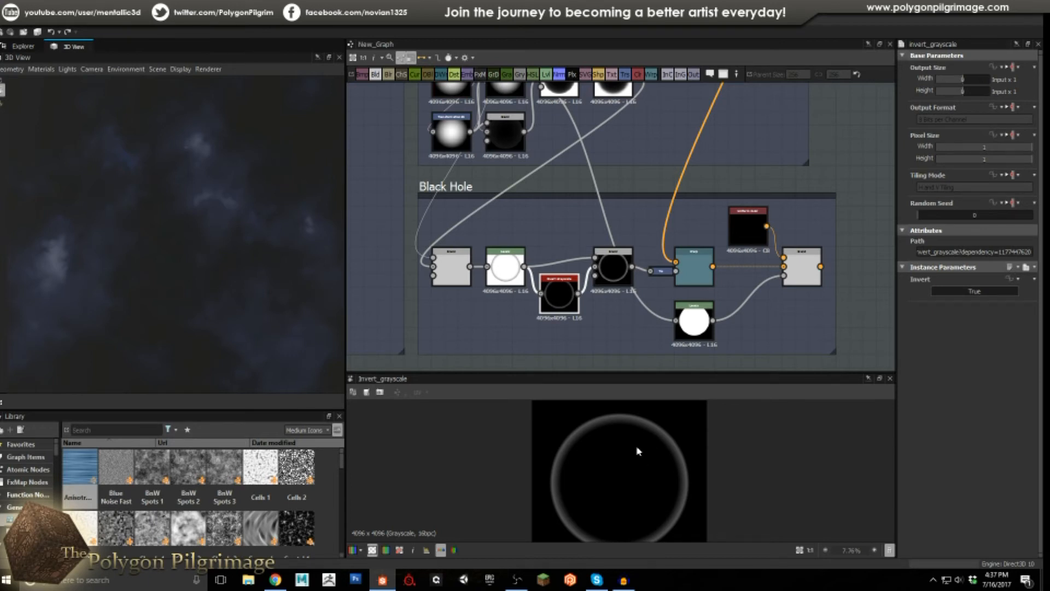
scroll(596, 421, "up", 4)
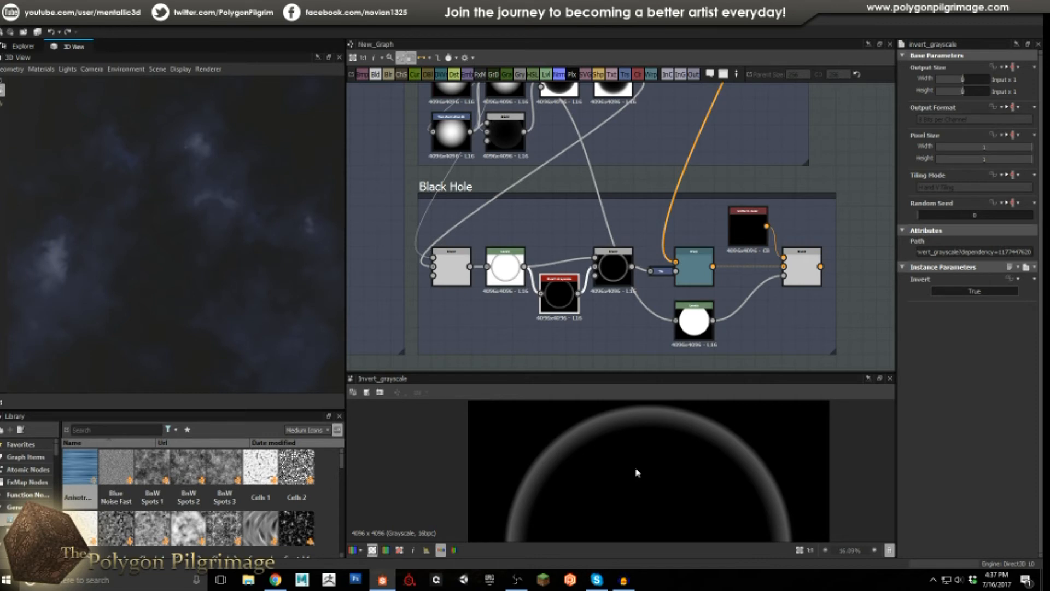
scroll(651, 489, "down", 3)
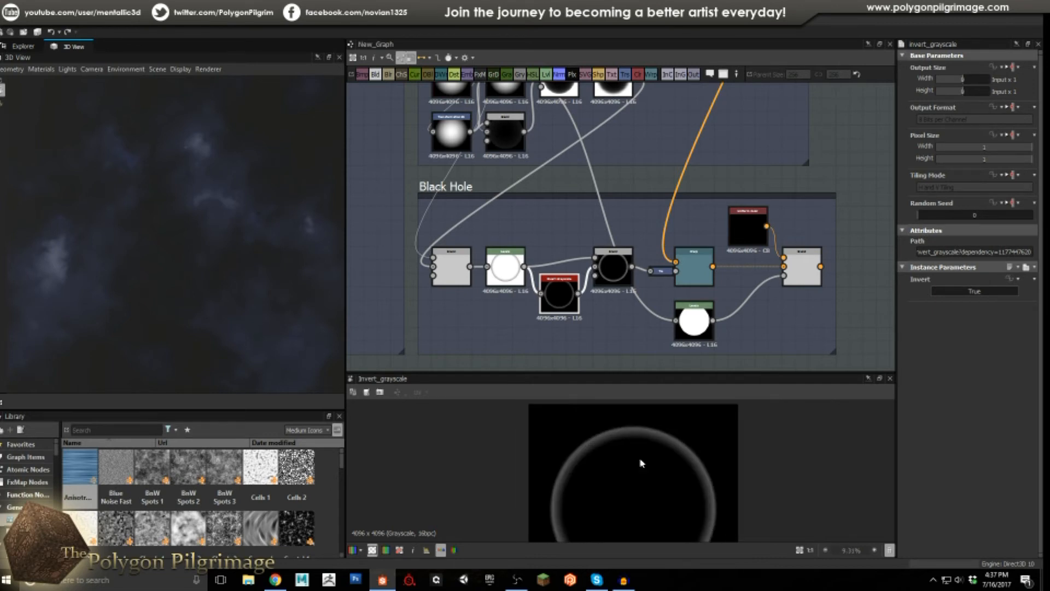
Inspect the Overlay Blend's black disc ringed by a glowing grey halo.
left_click(622, 267)
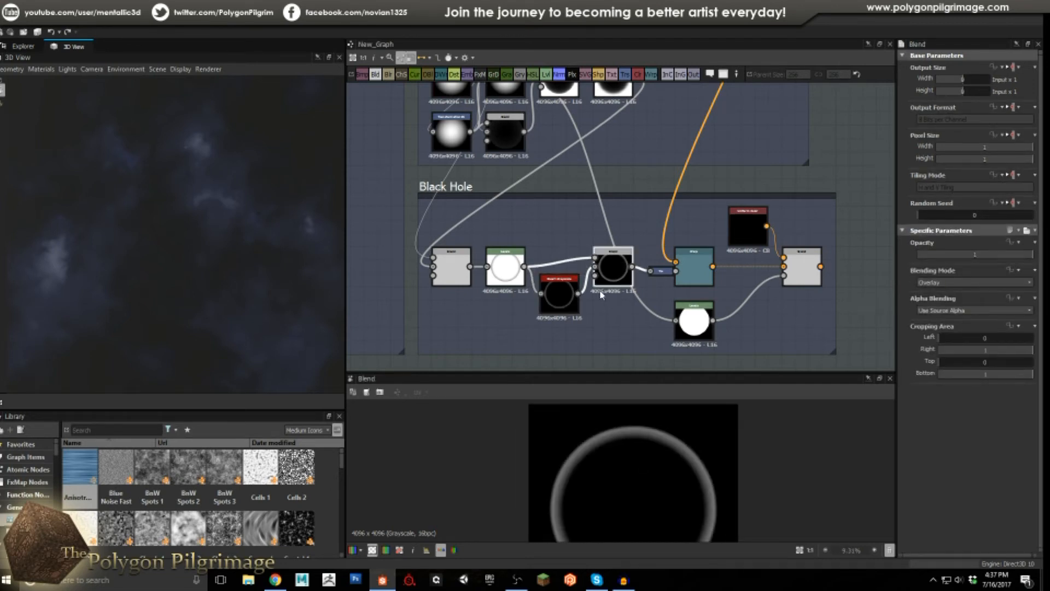
scroll(601, 295, "up", 1)
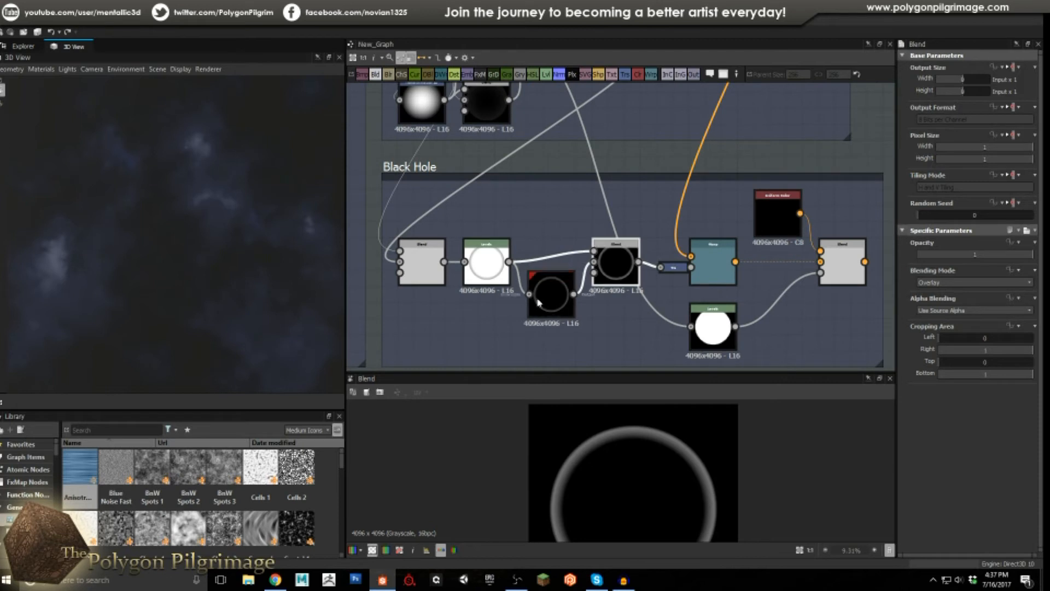
double_click(492, 262)
left_click(598, 256)
scroll(617, 457, "up", 2)
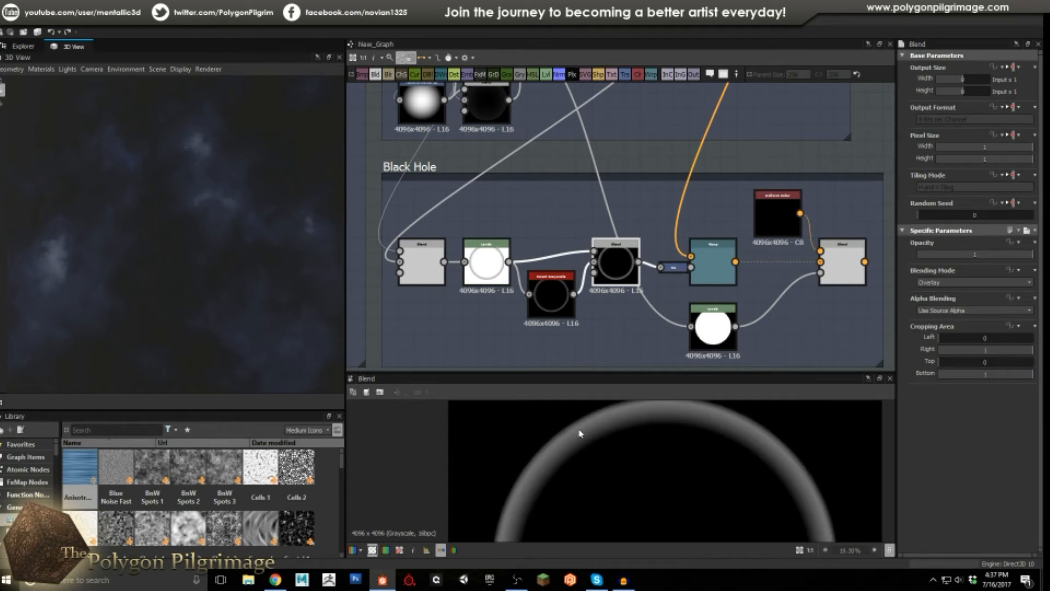
scroll(563, 437, "up", 2)
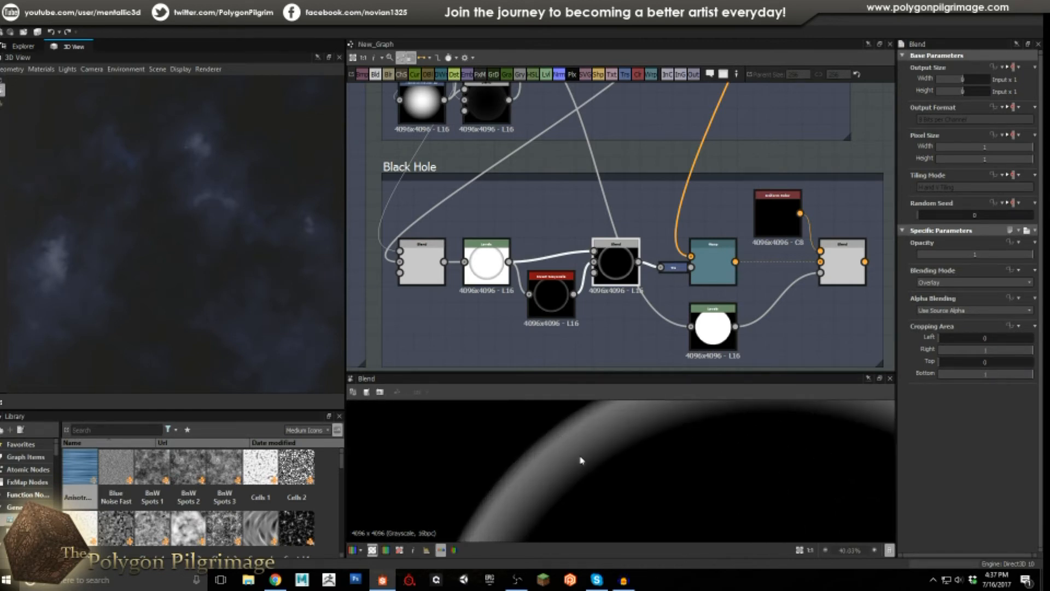
scroll(602, 470, "down", 3)
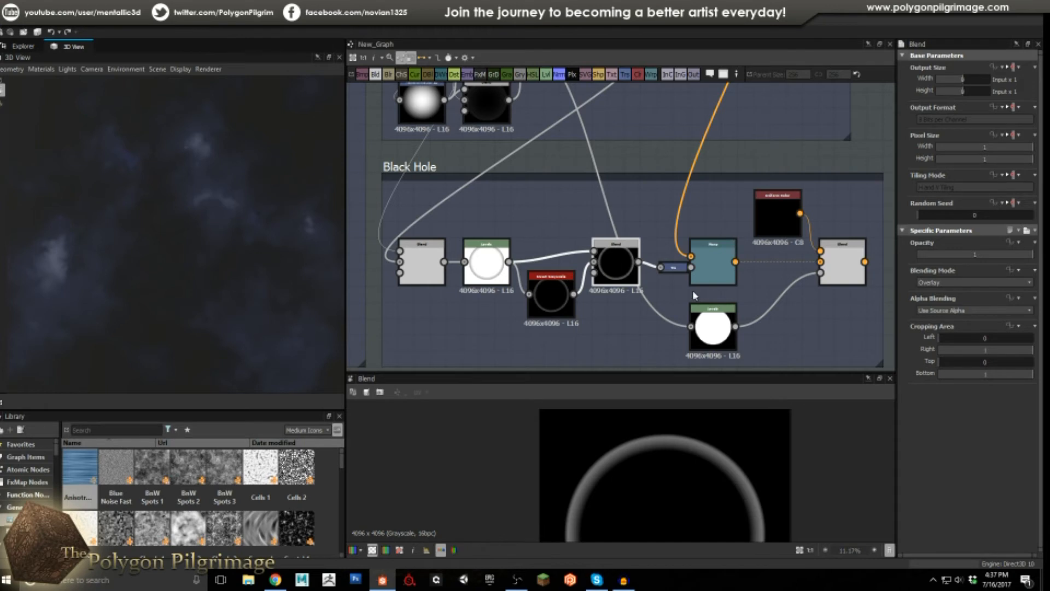
scroll(621, 261, "up", 3)
Preview the Black Hole Warp's starfield and the black hole Blend node's output.
left_click(620, 261)
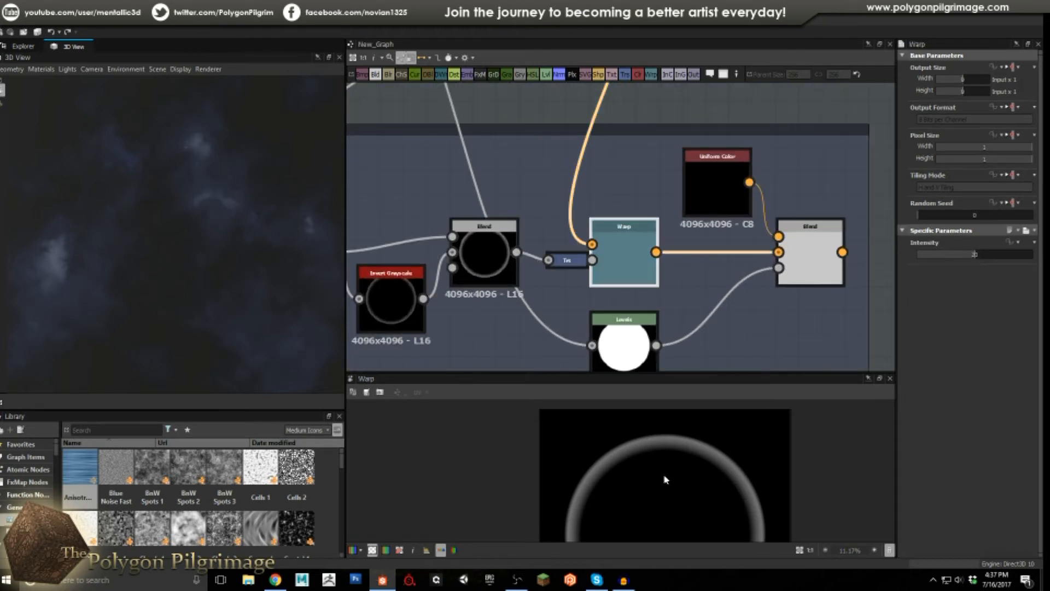
scroll(666, 485, "down", 2)
scroll(627, 461, "up", 1)
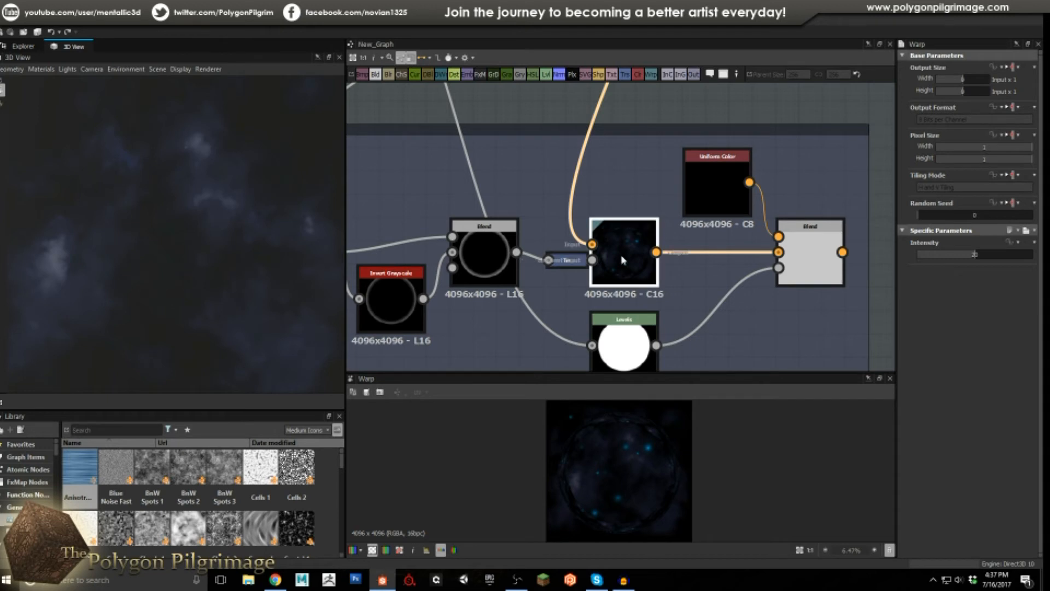
middle_click_drag(773, 300, 696, 282)
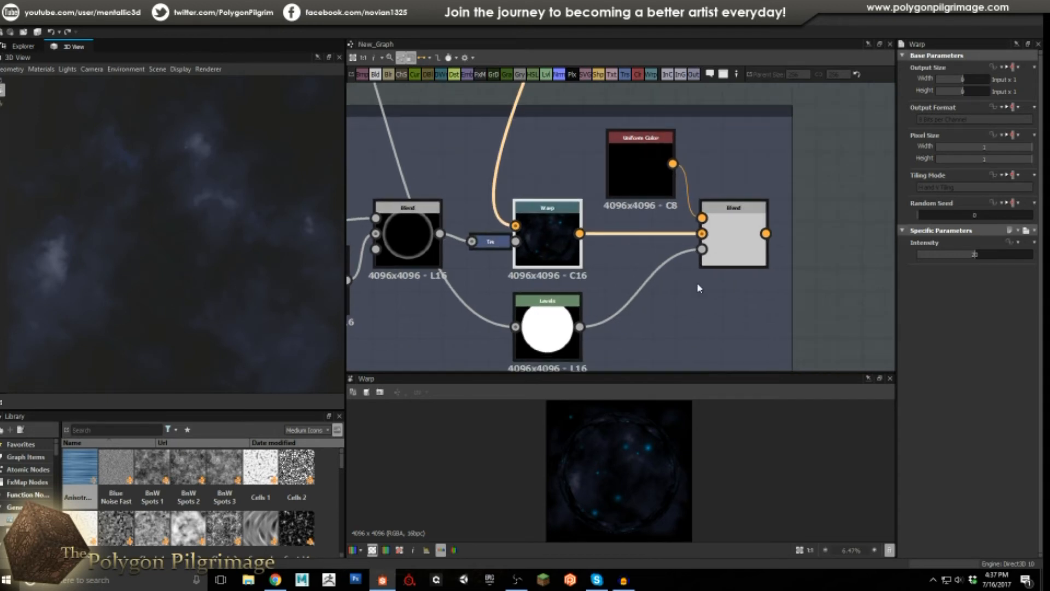
double_click(739, 241)
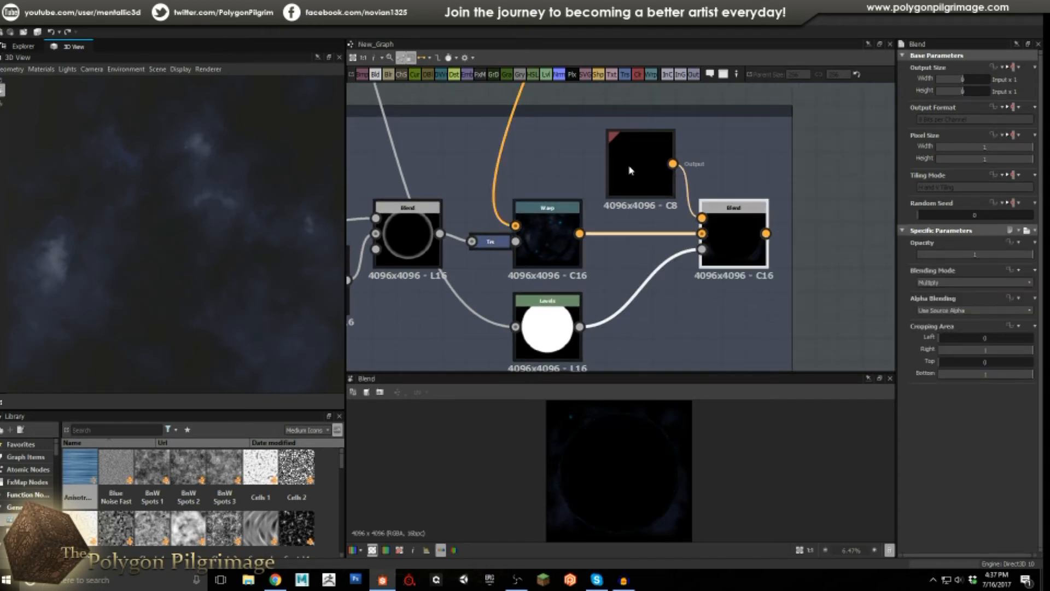
Check the upper and lower Levels masks, showing the lower Levels' crisp white disc.
left_click(558, 329)
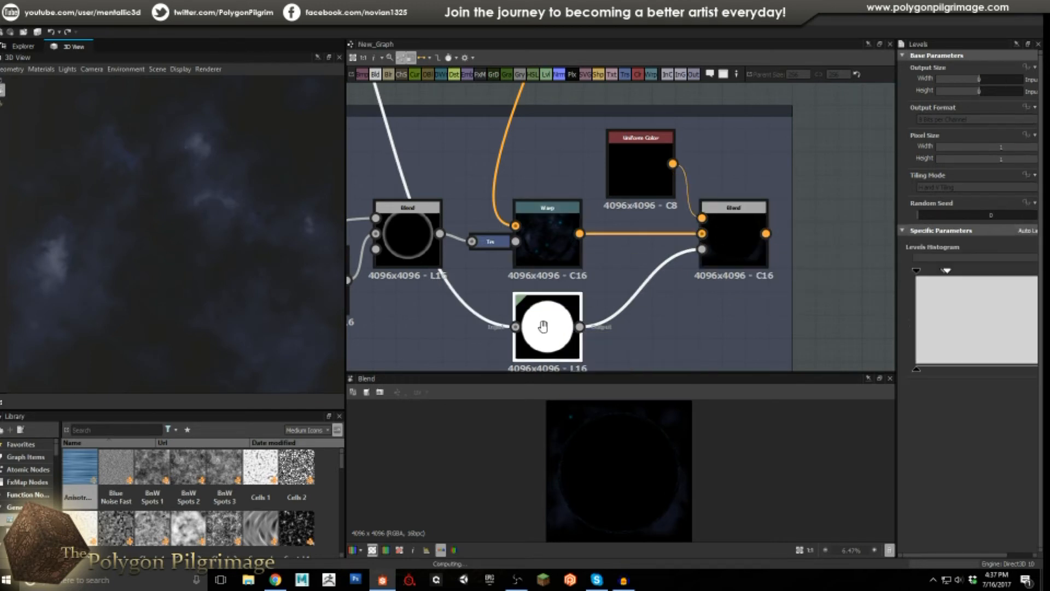
scroll(558, 328, "down", 3)
middle_click_drag(538, 298, 595, 362)
left_click(430, 167)
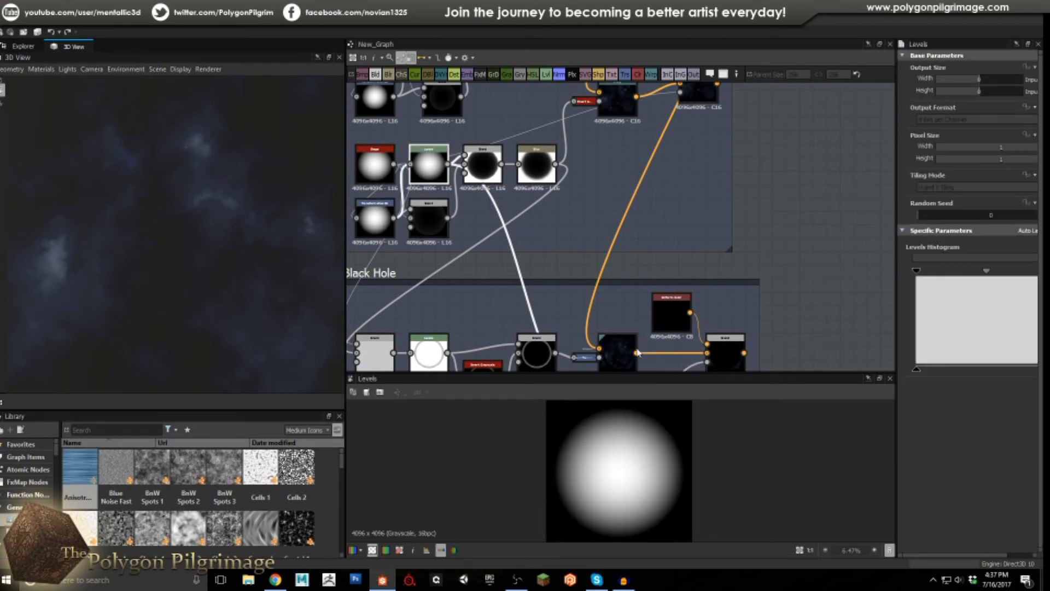
middle_click_drag(581, 293, 525, 257)
left_click(572, 353)
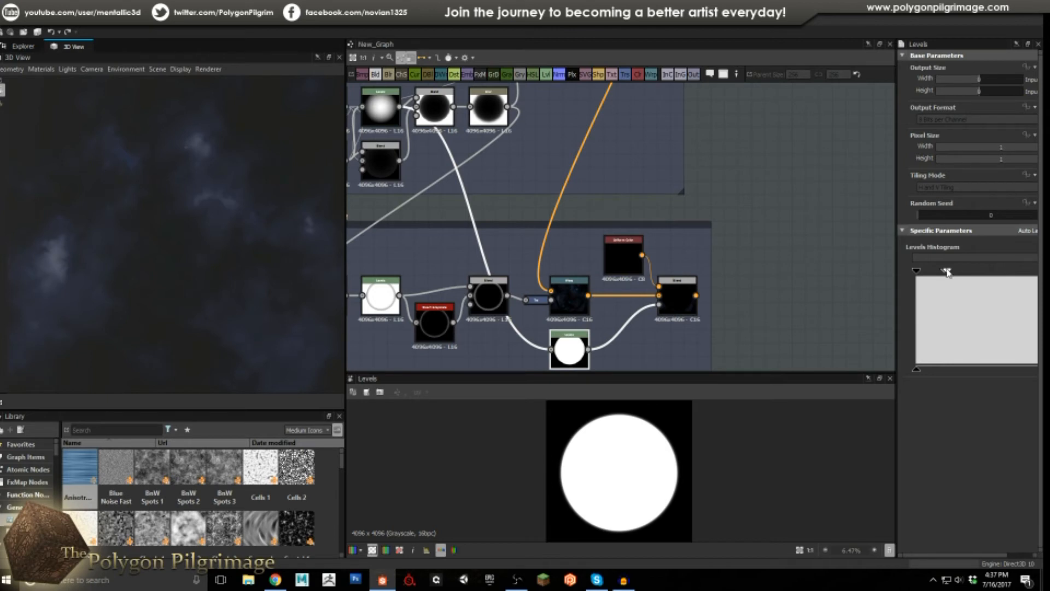
scroll(605, 436, "up", 5)
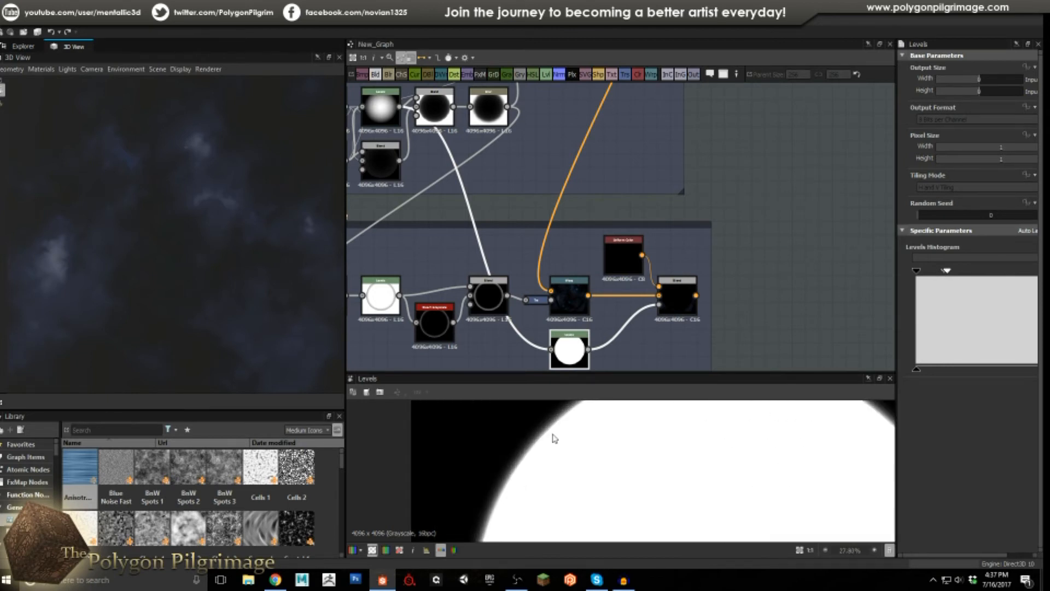
scroll(553, 437, "up", 1)
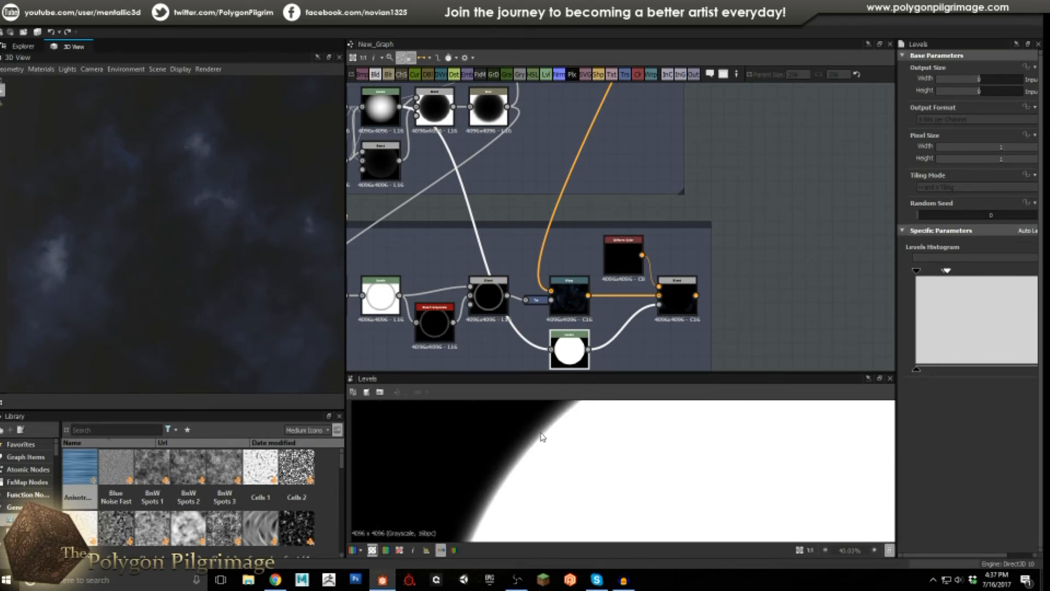
scroll(547, 435, "down", 5)
left_click(674, 297)
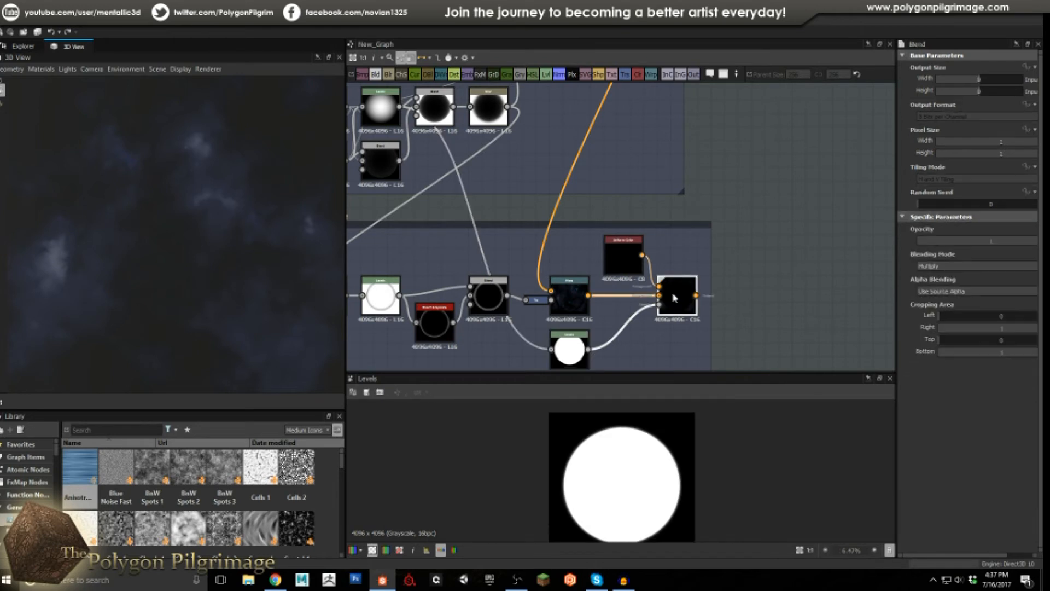
Inspect the Multiply Blend's dark disc rim up close, then zoom out to all four frames.
scroll(630, 484, "down", 1)
scroll(637, 475, "up", 2)
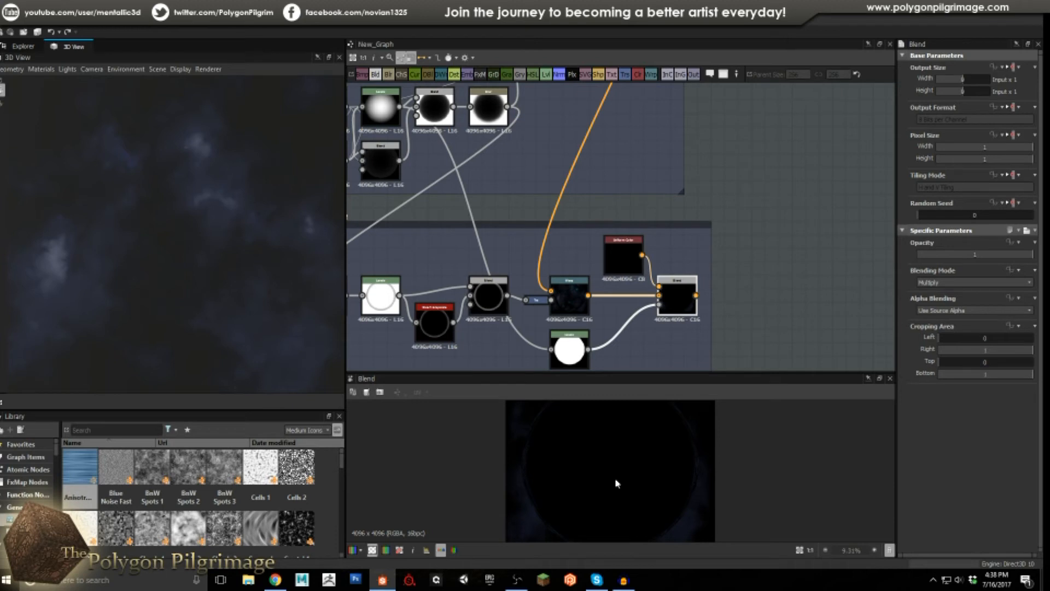
scroll(688, 454, "up", 4)
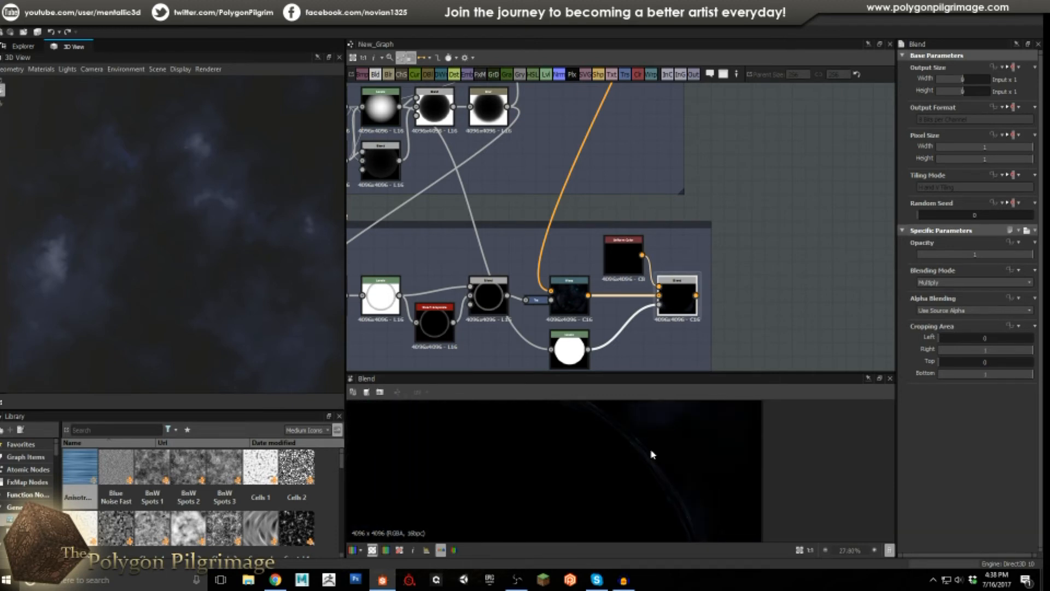
scroll(651, 453, "up", 1)
middle_click_drag(619, 455, 685, 498)
middle_click_drag(588, 432, 516, 465)
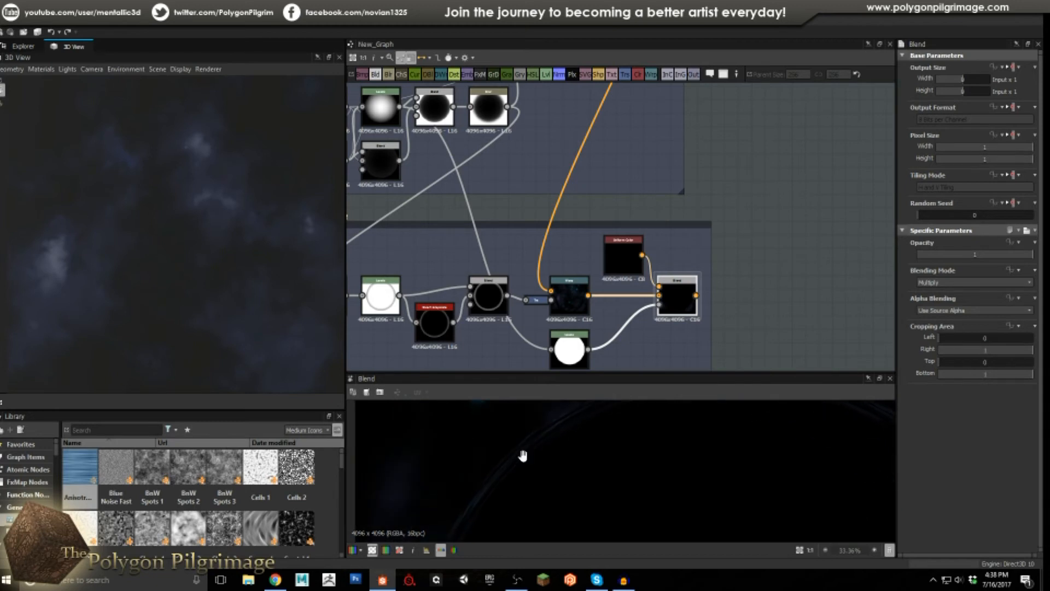
scroll(515, 465, "down", 1)
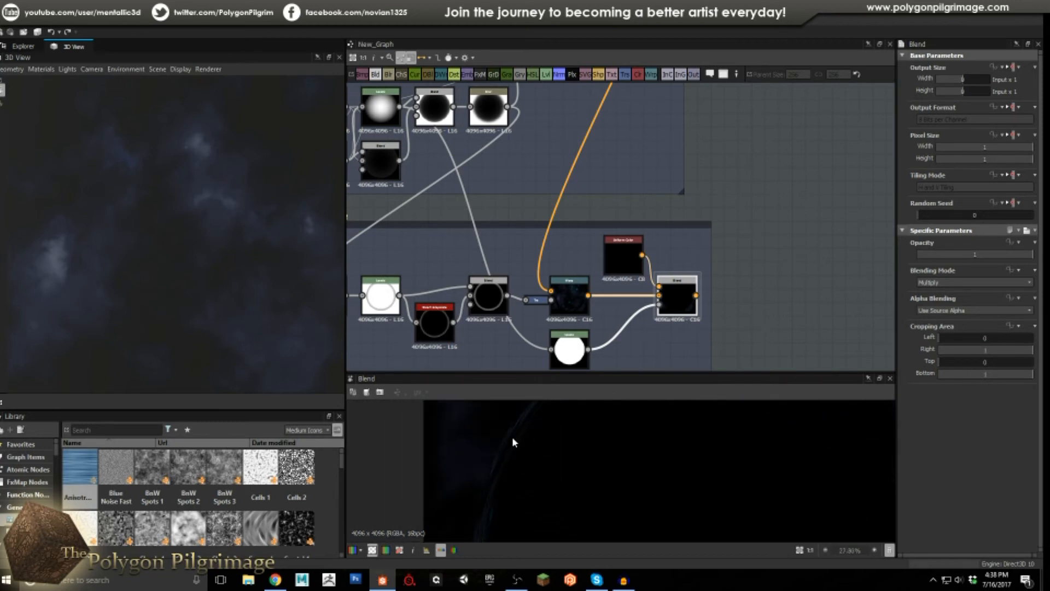
scroll(514, 443, "down", 5)
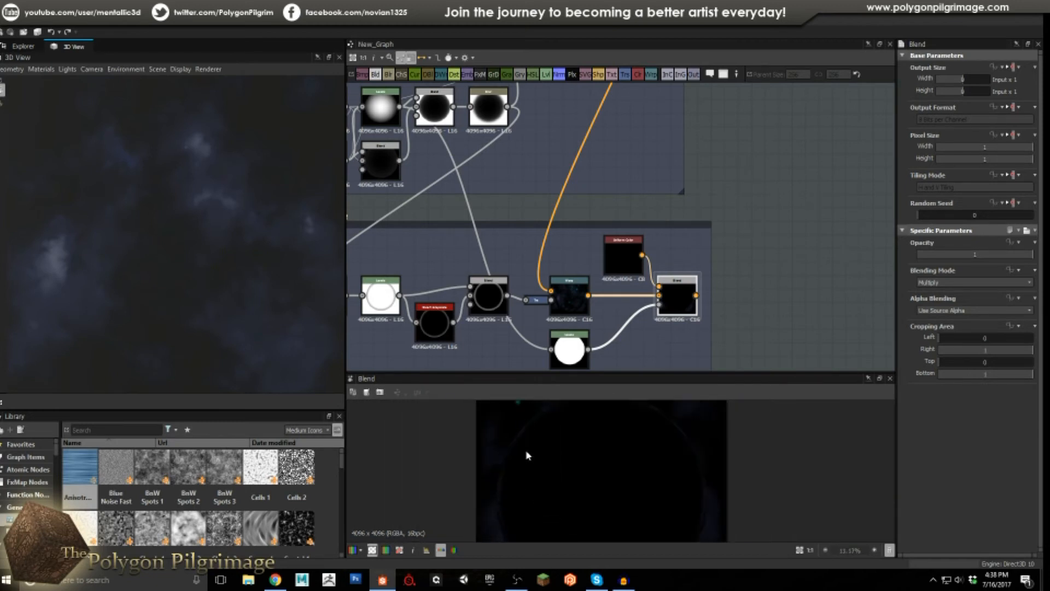
scroll(590, 460, "down", 3)
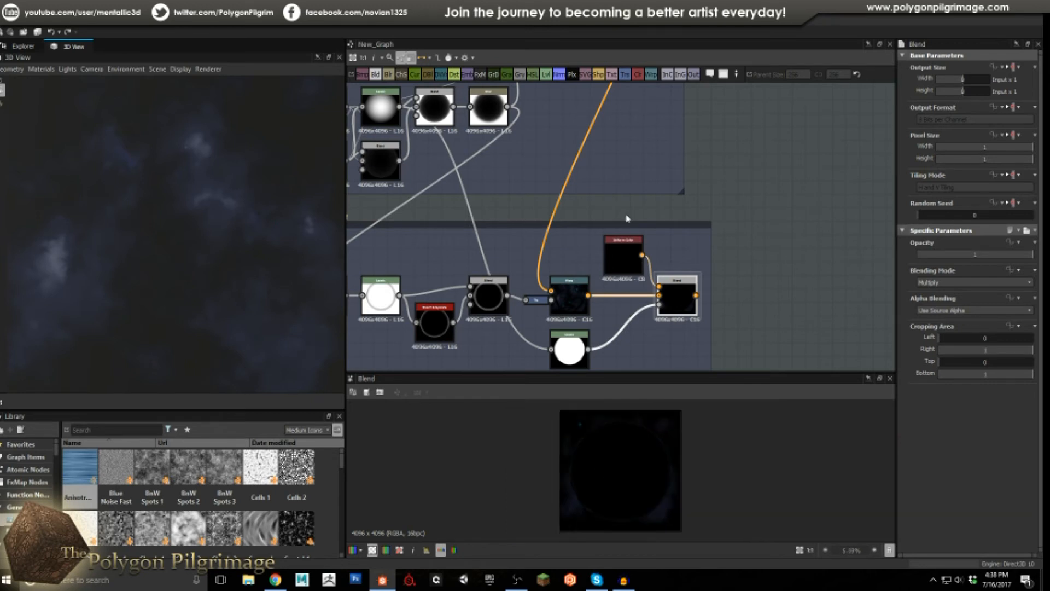
scroll(627, 218, "down", 8)
Rotate the nebula cube in the 3D view and zoom onto the nodes feeding the Nebula frame.
middle_click_drag(606, 248, 612, 249)
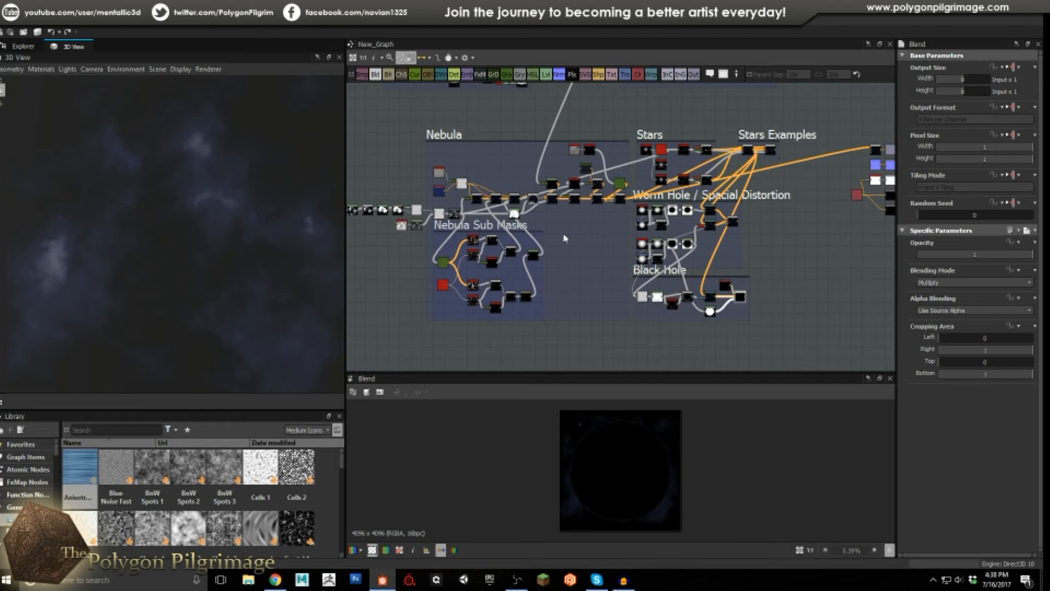
scroll(566, 241, "down", 4)
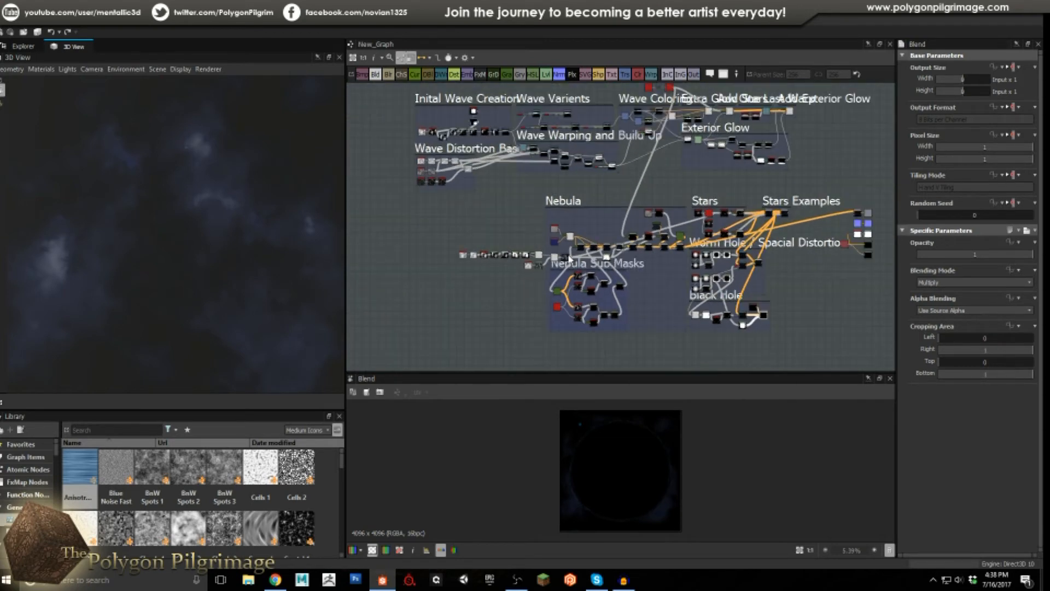
left_click_drag(239, 222, 262, 228)
scroll(490, 233, "up", 8)
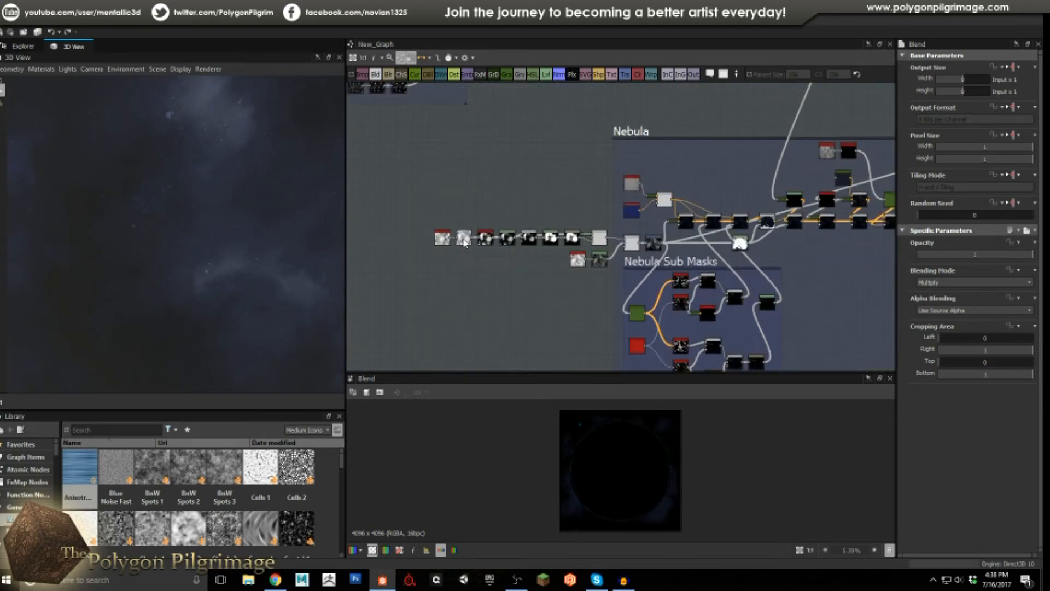
Preview the Clouds_2 and Transformation 2D outputs, then check the histogram_scan and Levels nodes.
scroll(437, 244, "up", 2)
double_click(451, 230)
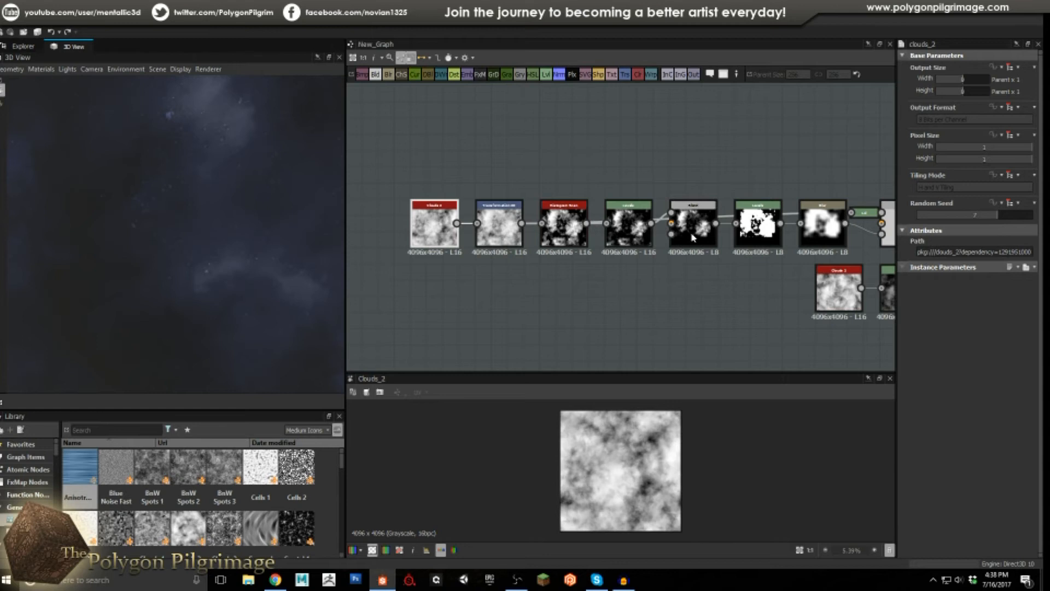
double_click(498, 224)
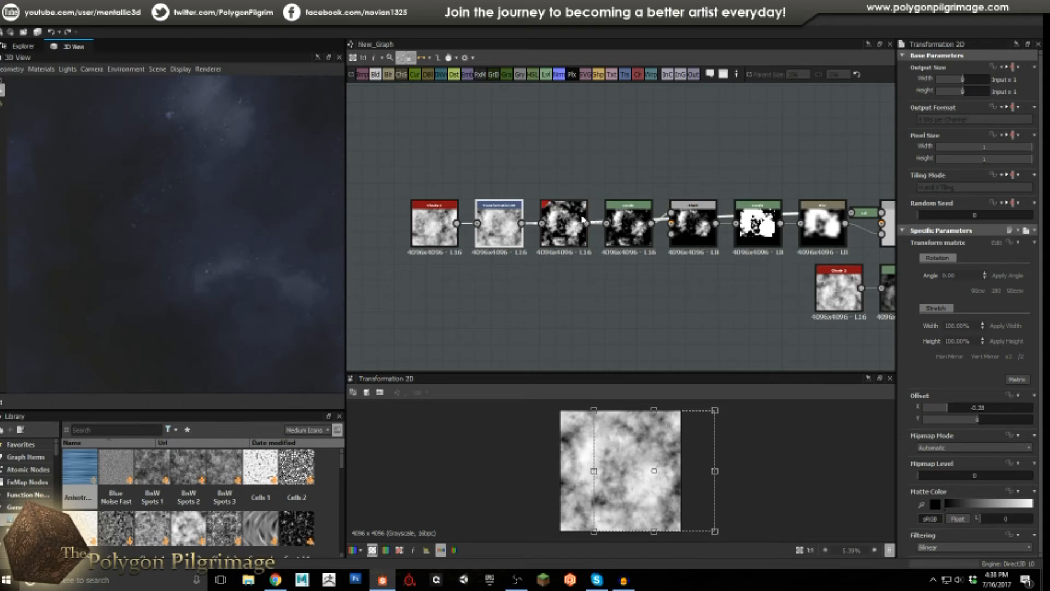
left_click(577, 221)
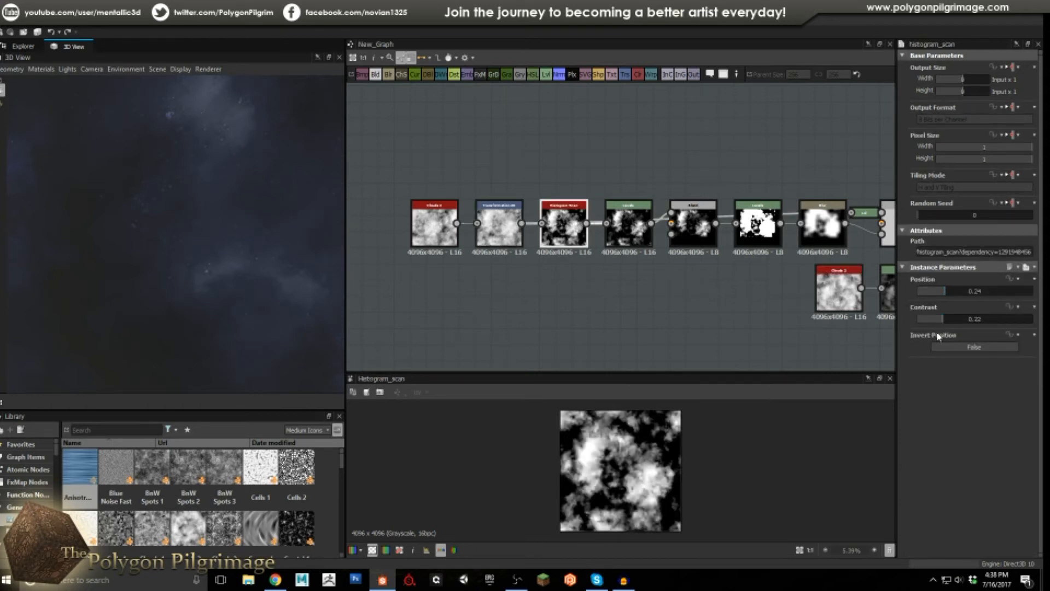
left_click(629, 227)
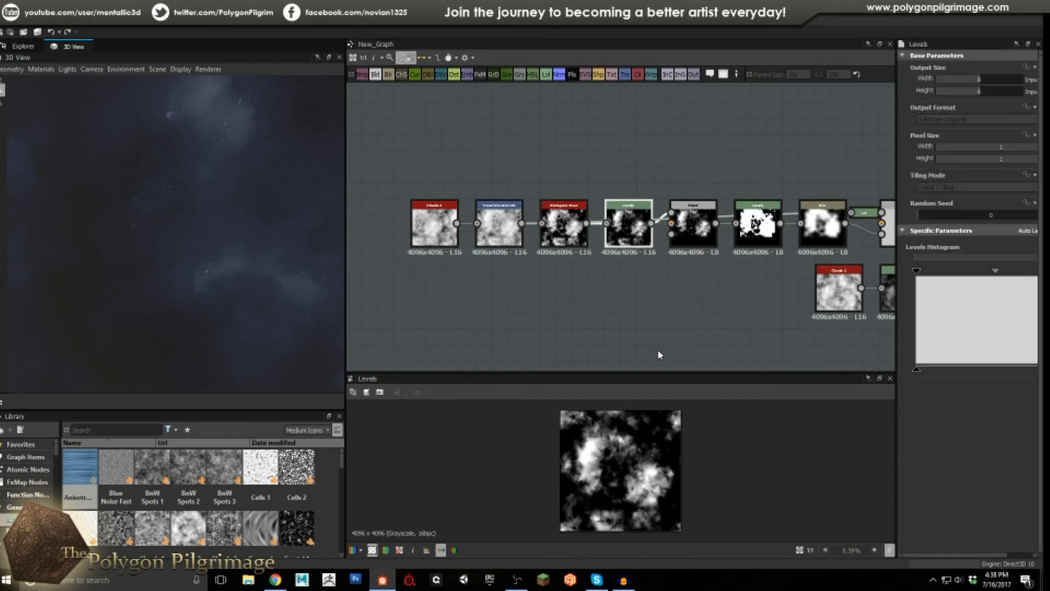
Move the Blend node below the mask chain's row.
scroll(664, 290, "up", 3)
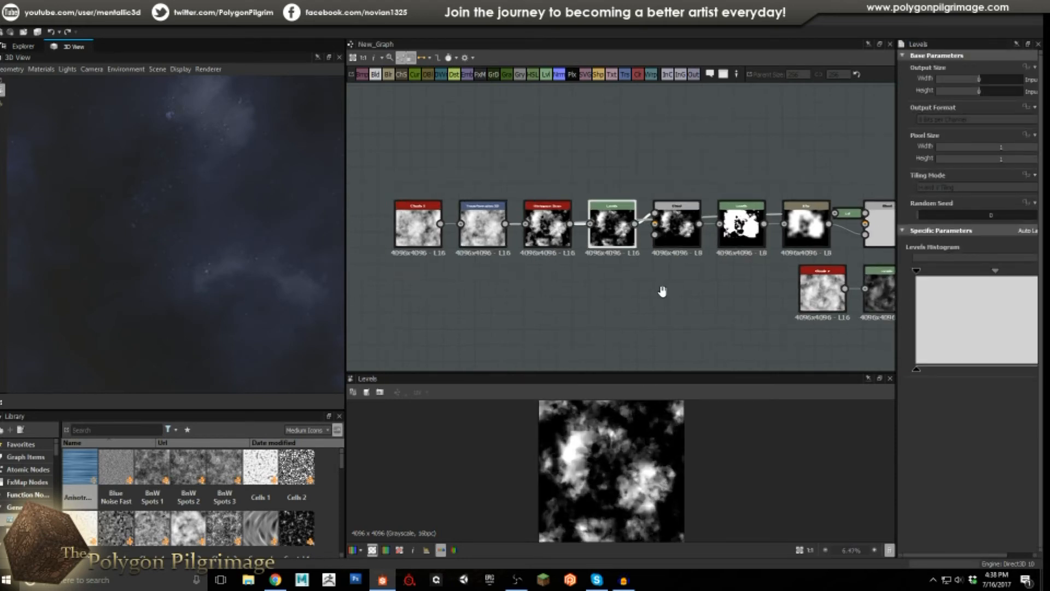
left_click(579, 221)
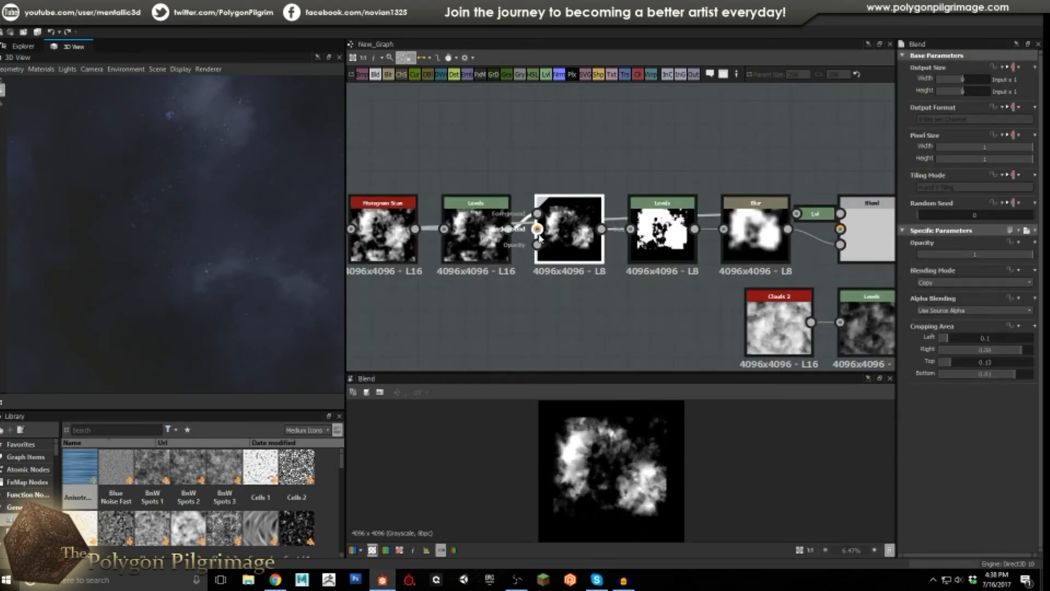
scroll(577, 219, "up", 1)
left_click_drag(577, 248, 573, 294)
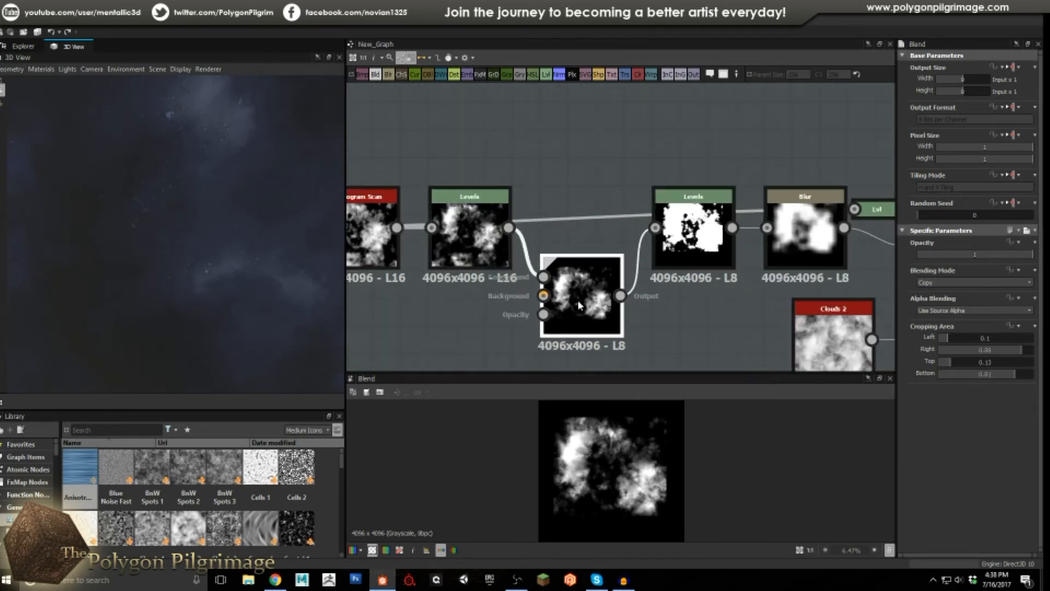
left_click_drag(577, 299, 579, 288)
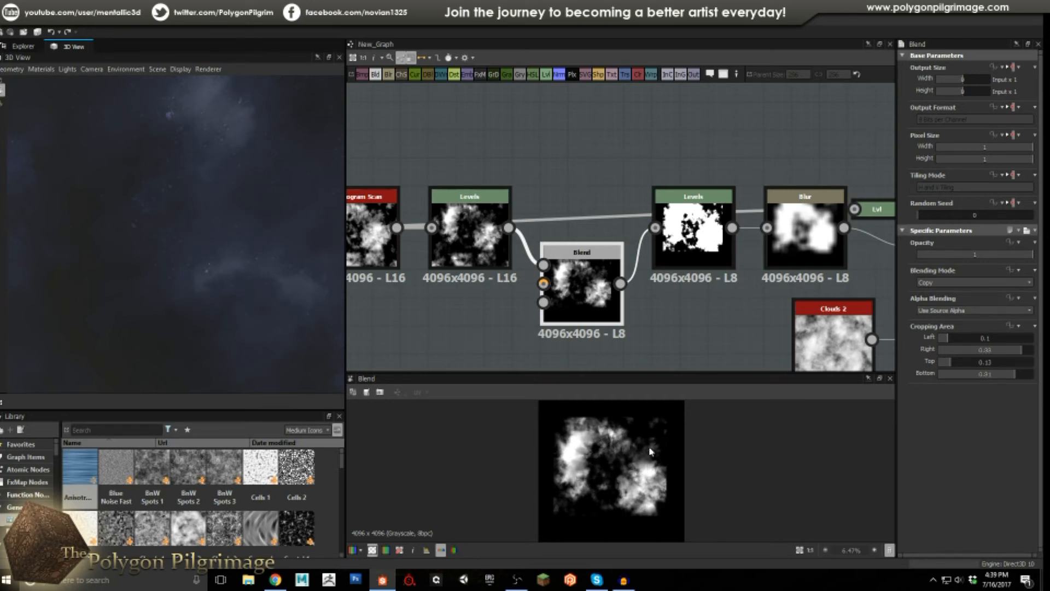
Reposition the Blur and Levels nodes lower, previewing the Levels, Blur and final Blend nodes.
double_click(698, 235)
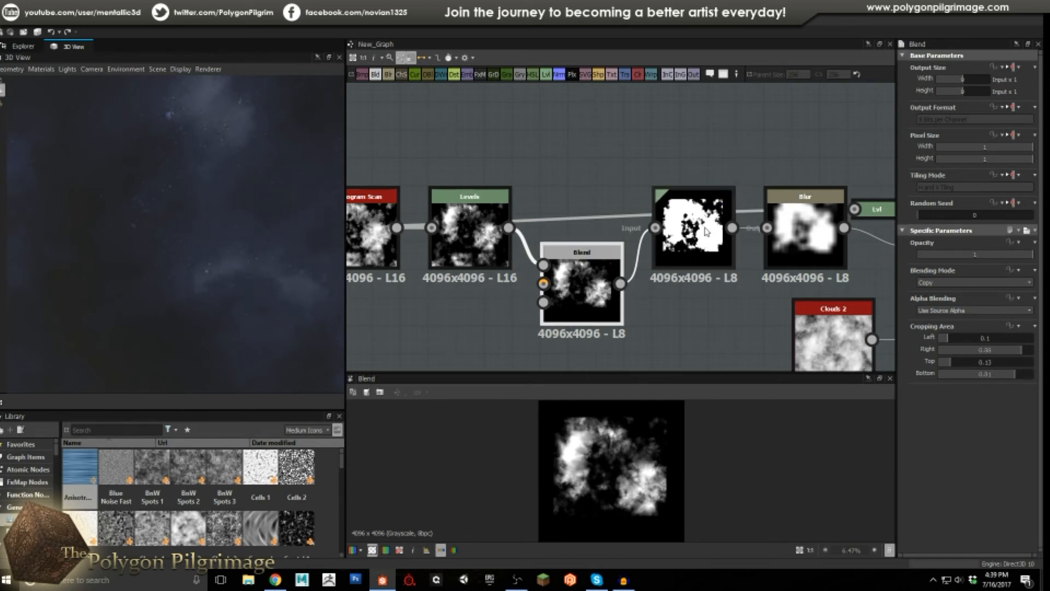
middle_click_drag(693, 236, 566, 227)
left_click(692, 216)
left_click_drag(692, 216, 691, 245)
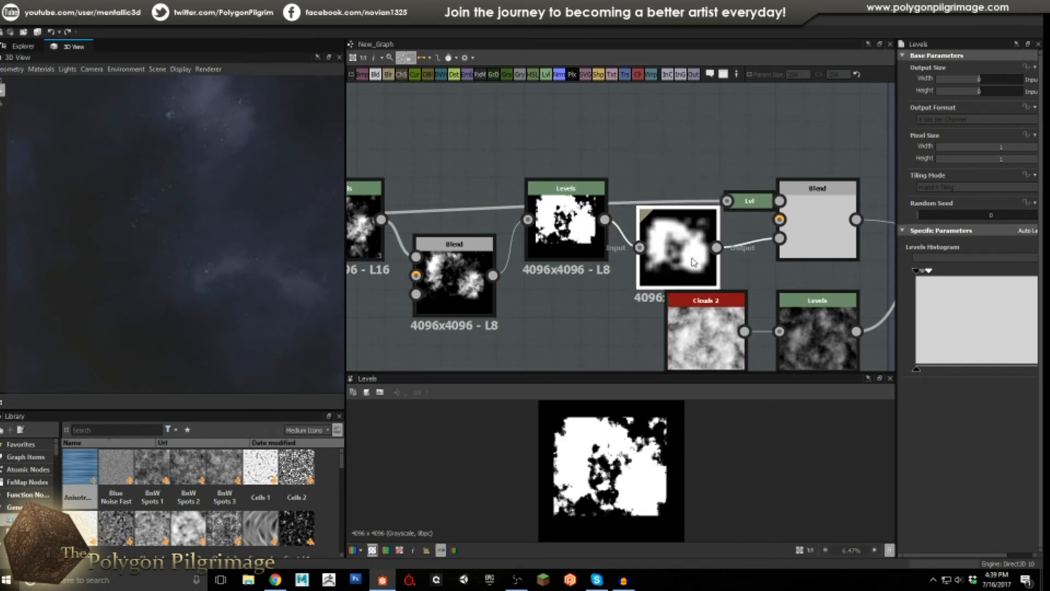
left_click_drag(562, 244, 562, 300)
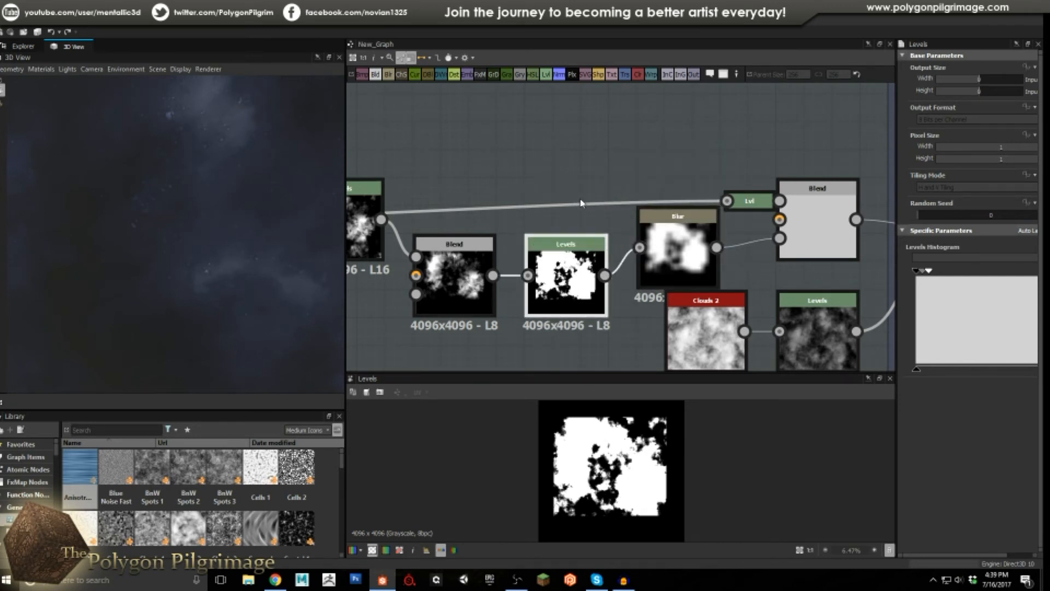
left_click(696, 242)
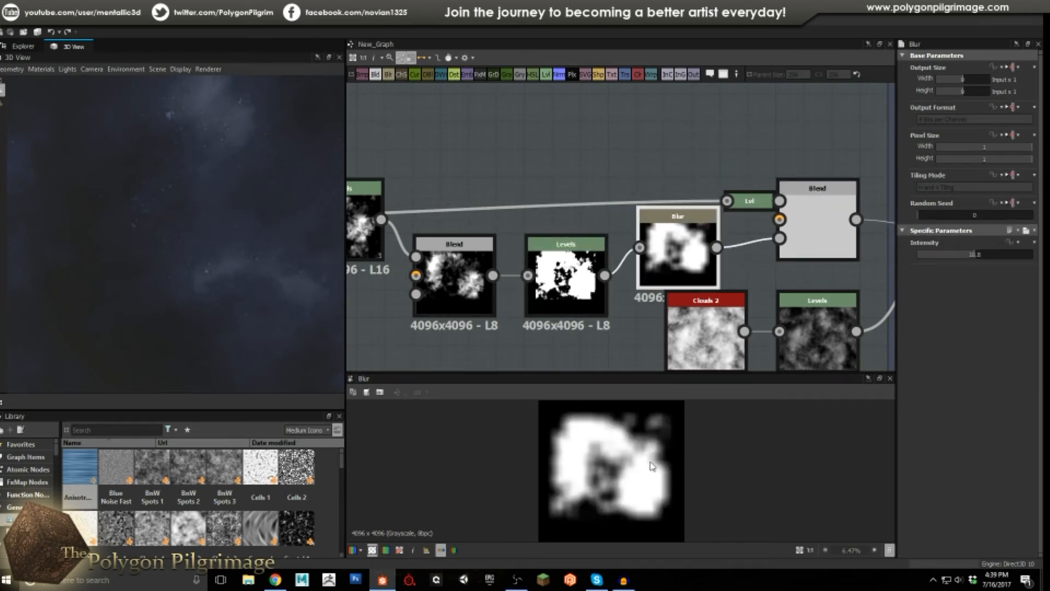
left_click_drag(826, 215, 823, 187)
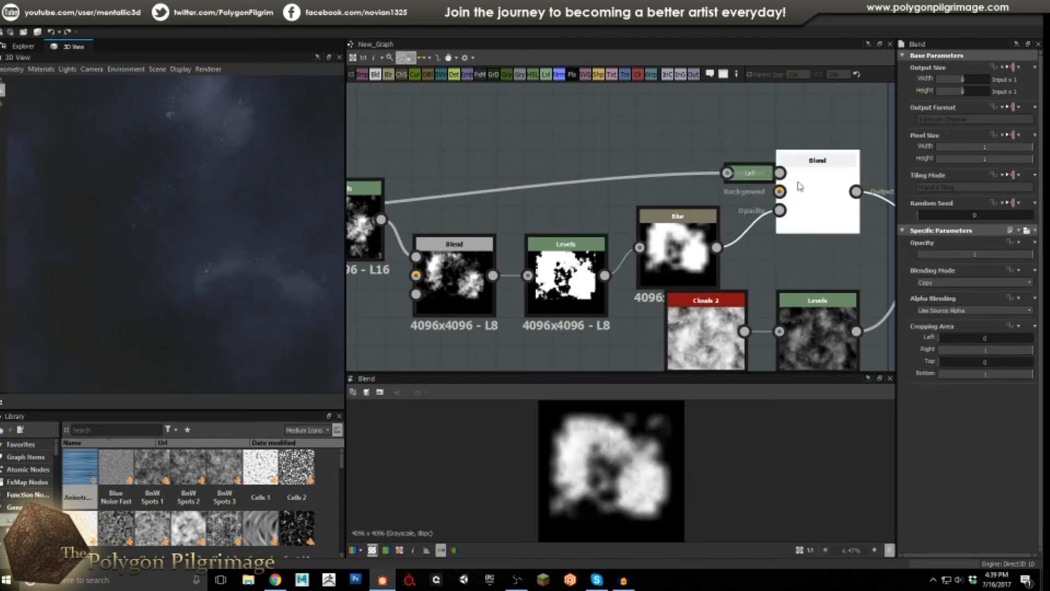
Compare the Transformation 2D, Blend and Blur outputs, ending on the combined blurred-mask Blend.
scroll(739, 172, "down", 4)
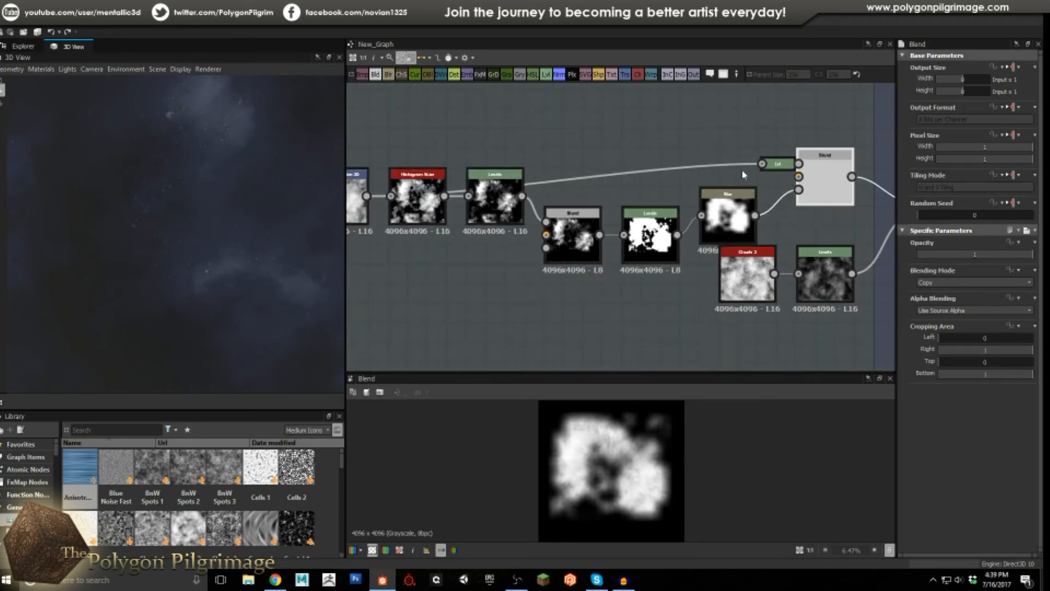
middle_click_drag(474, 262, 571, 274)
double_click(445, 218)
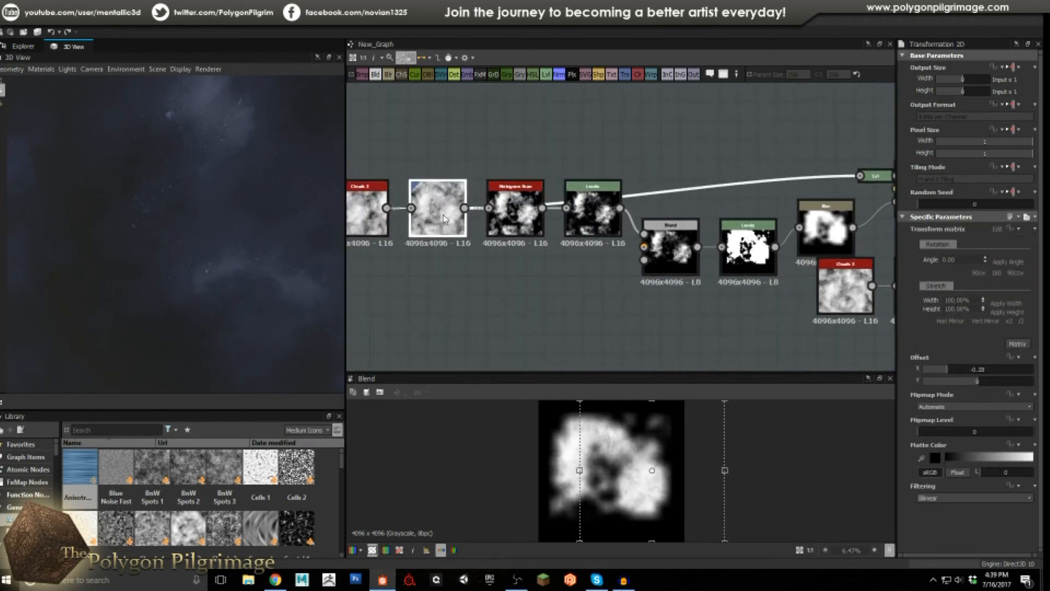
middle_click_drag(788, 203, 661, 206)
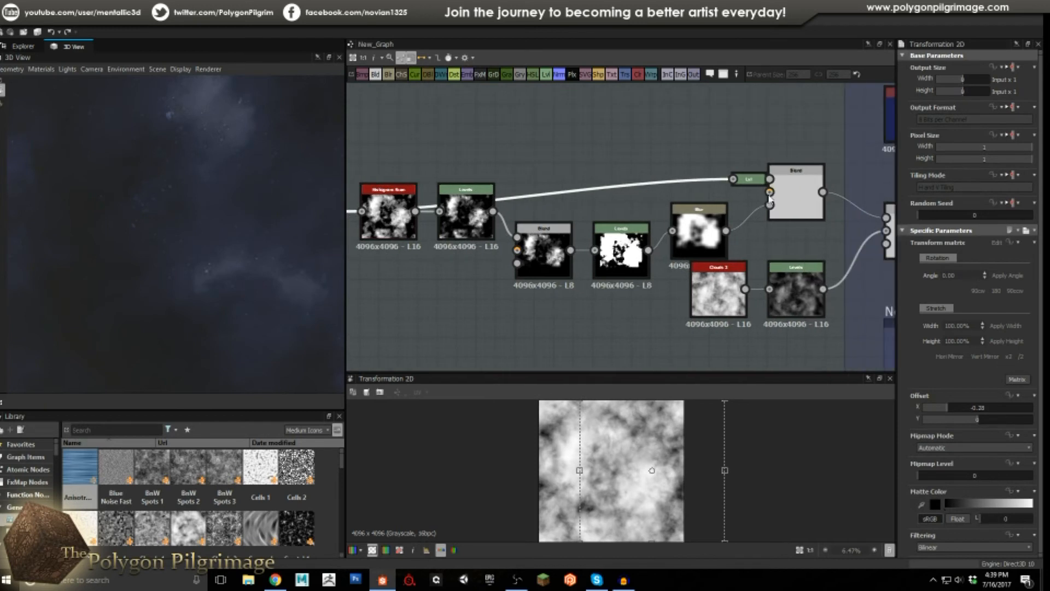
double_click(792, 191)
double_click(703, 230)
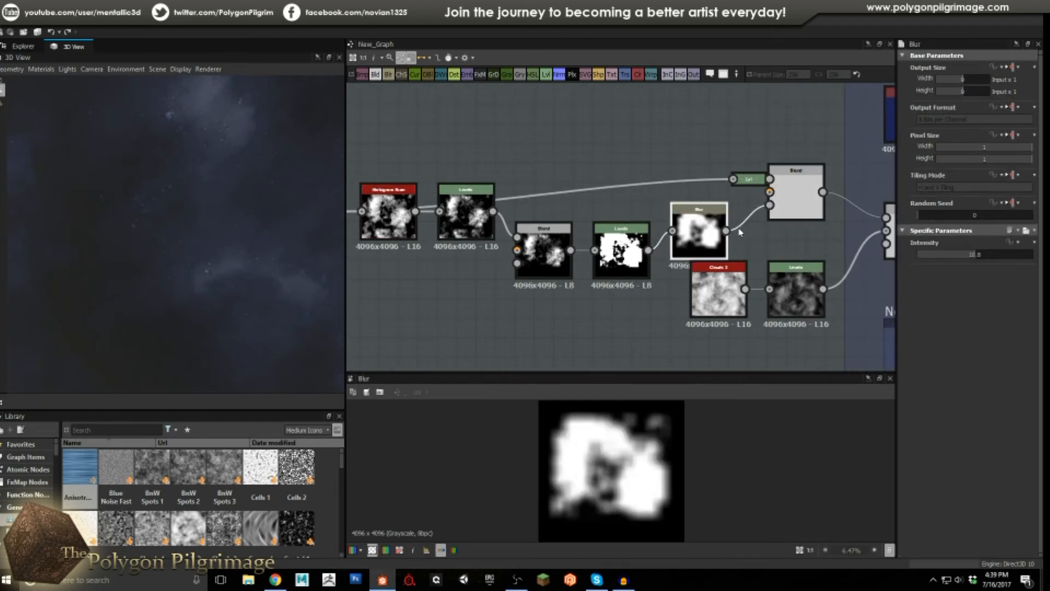
double_click(801, 206)
scroll(625, 463, "up", 1)
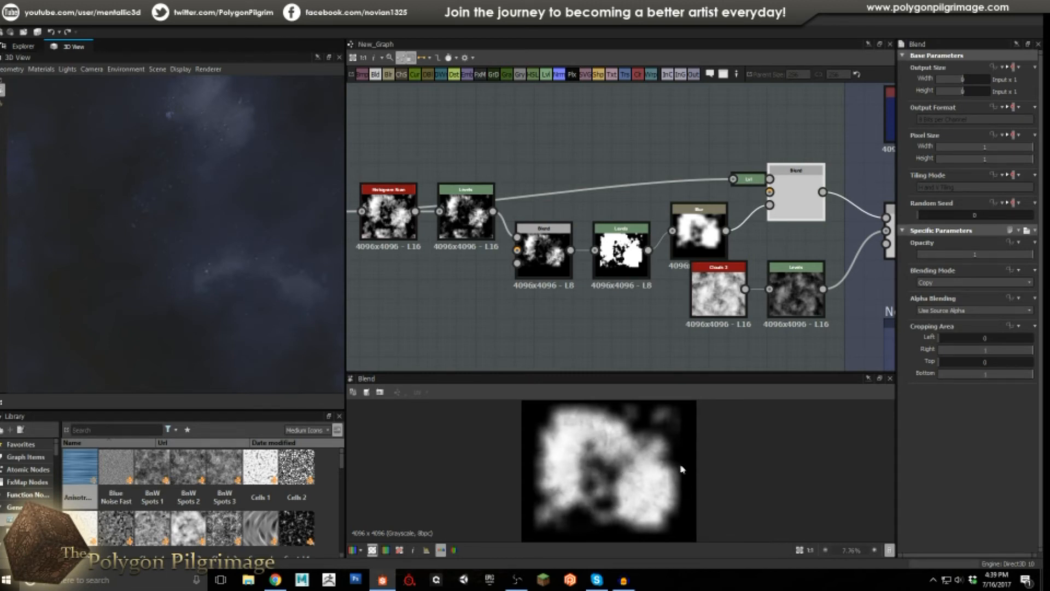
scroll(563, 451, "up", 2)
scroll(573, 452, "down", 2)
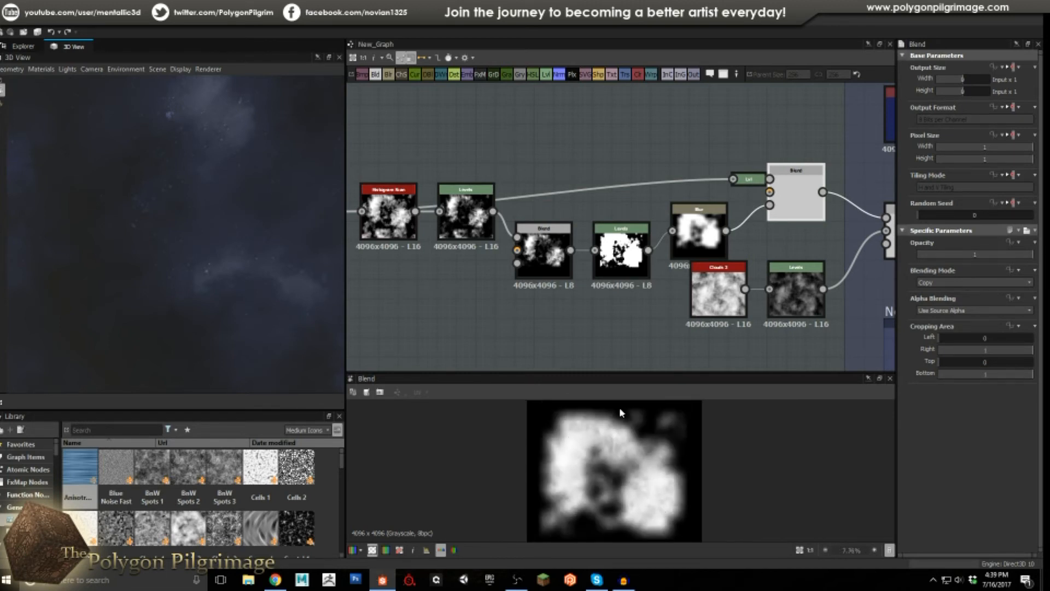
middle_click_drag(688, 282, 547, 280)
middle_click_drag(627, 250, 547, 263)
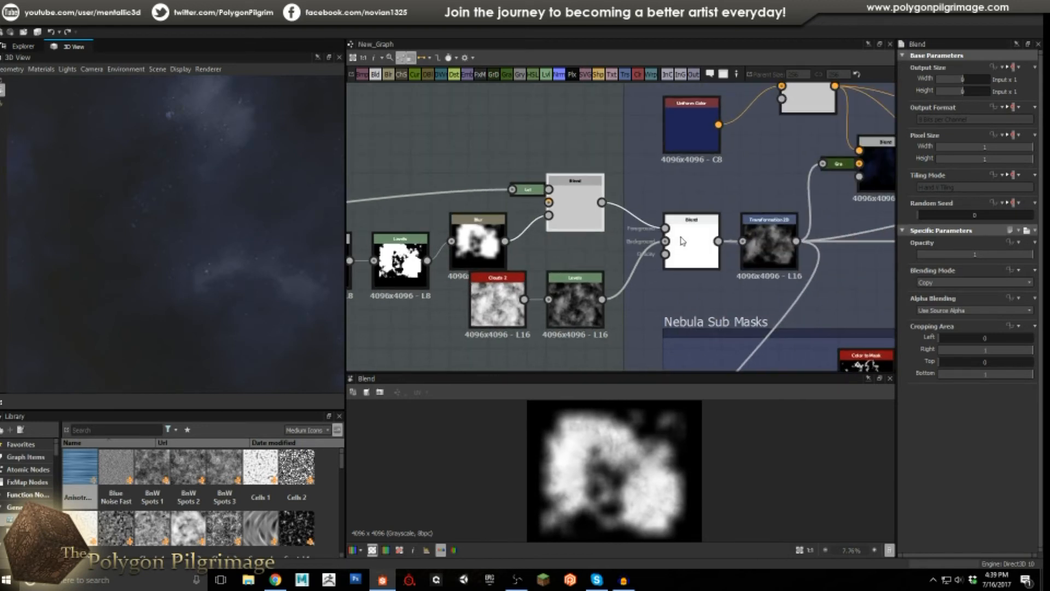
Compare the Min (Darken) Blend against Clouds 2, its Levels and the upper Copy Blend.
double_click(694, 237)
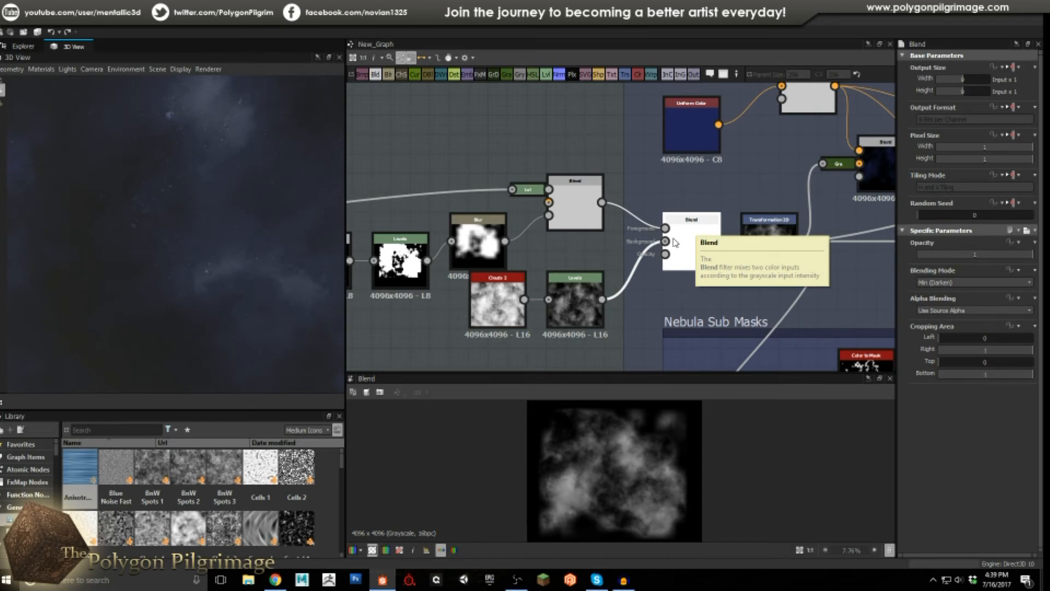
double_click(495, 299)
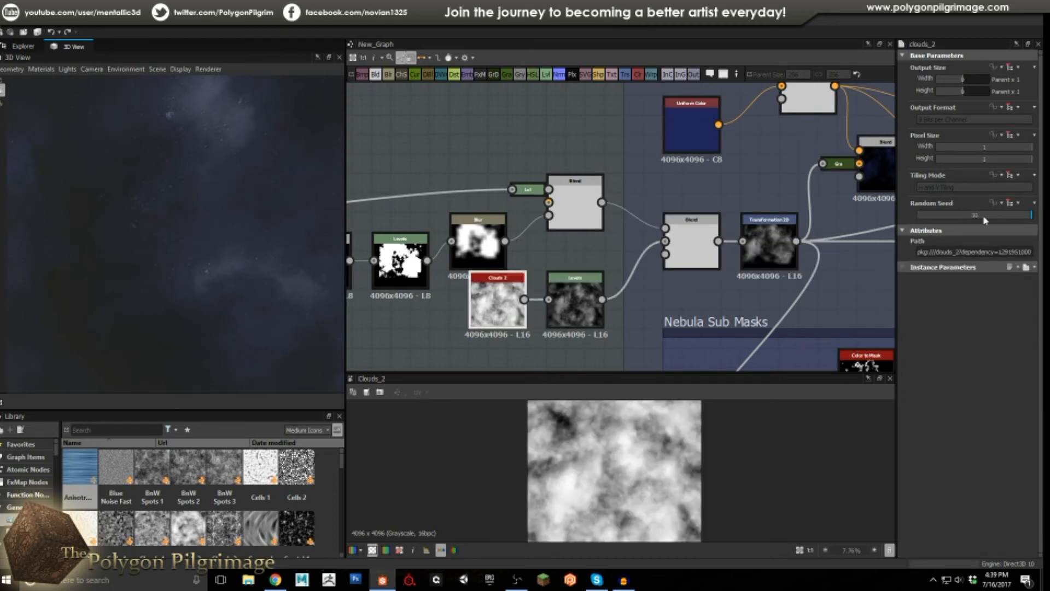
double_click(575, 301)
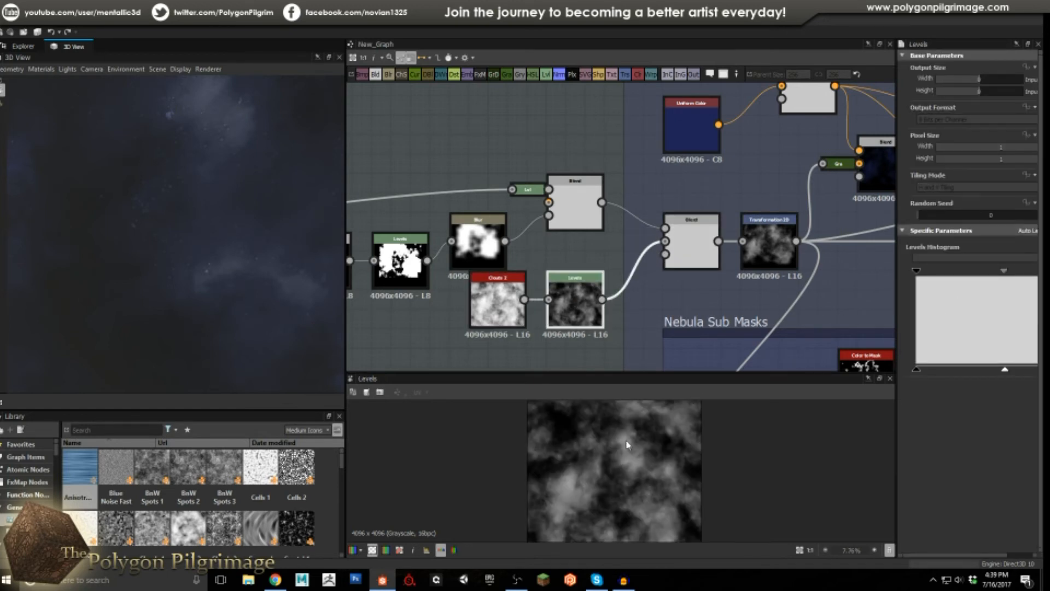
double_click(692, 244)
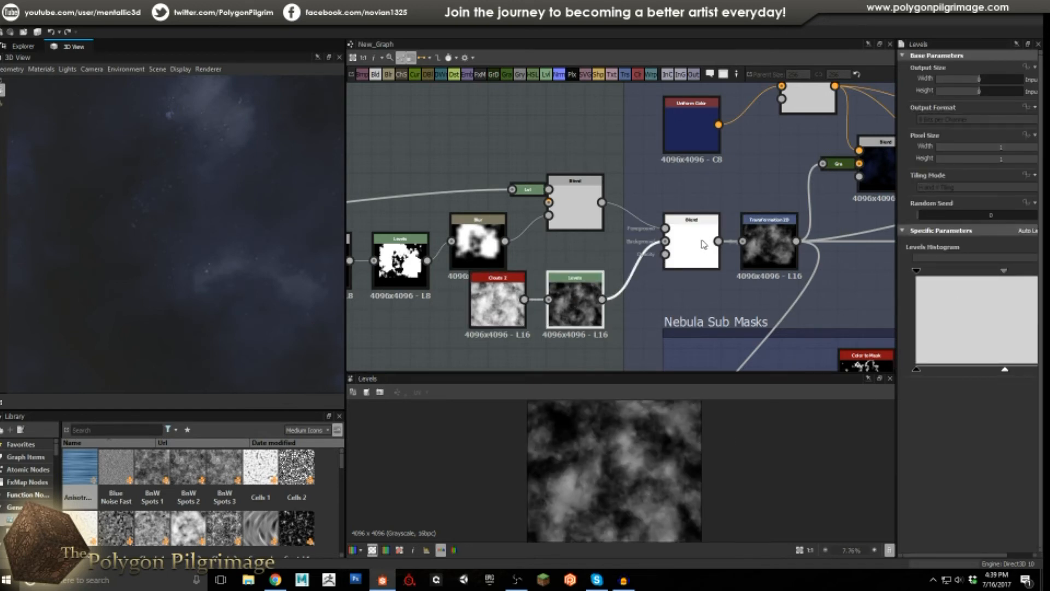
double_click(567, 213)
double_click(683, 250)
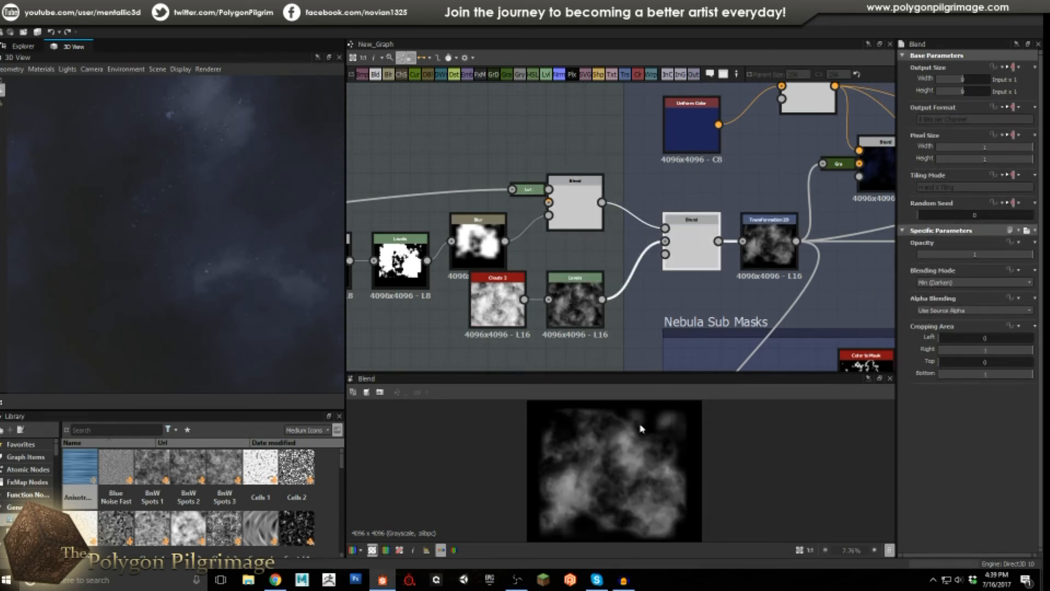
Select the Transformation 2D node showing the cloud mask offset vertically by -0.2155.
scroll(629, 454, "down", 1)
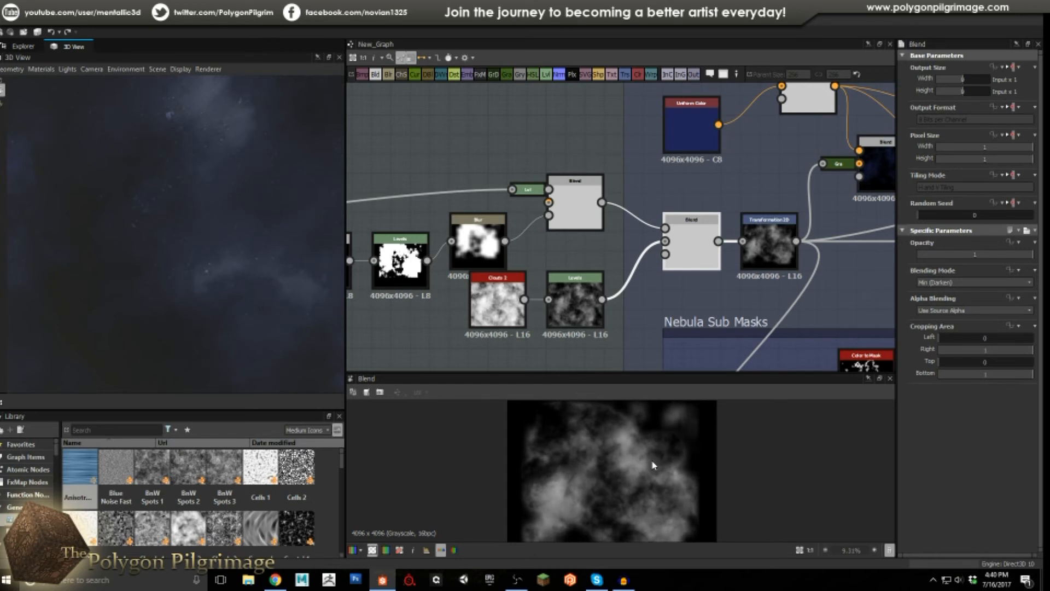
scroll(654, 465, "down", 1)
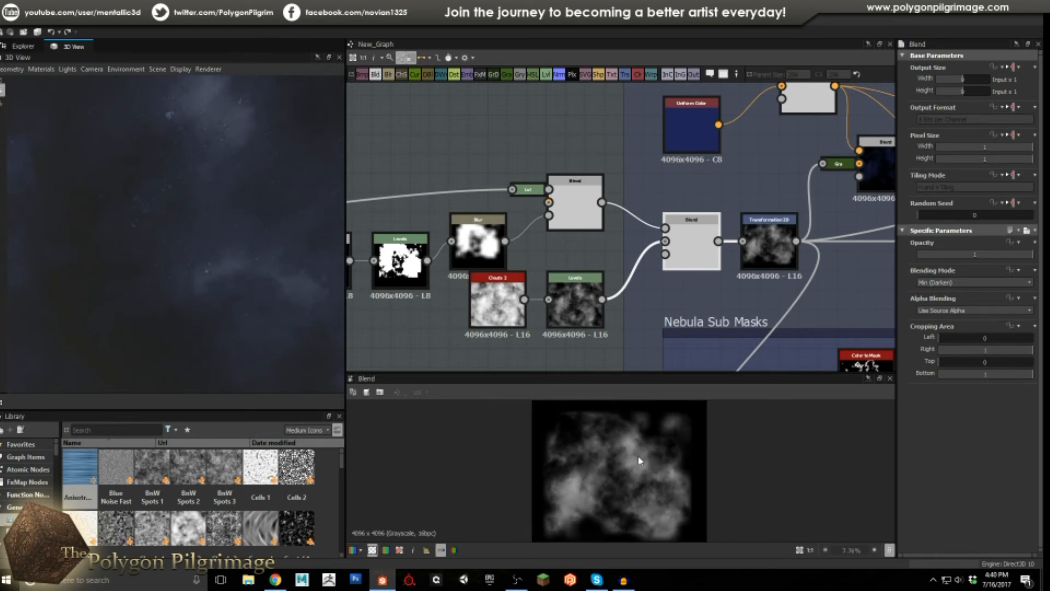
scroll(638, 455, "up", 2)
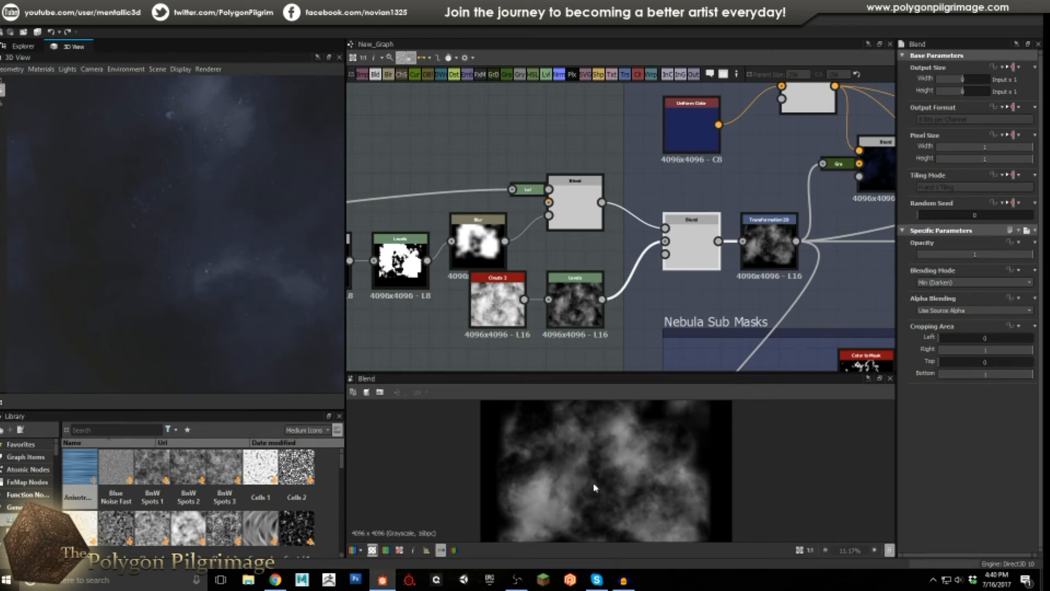
middle_click_drag(765, 249, 594, 273)
left_click(598, 271)
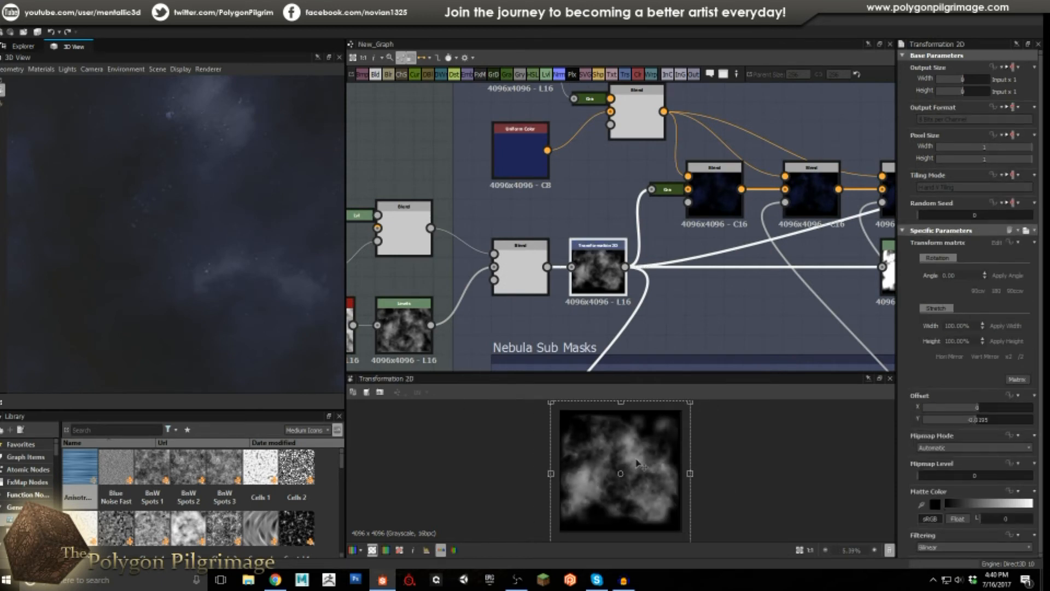
Preview the blue colour Blend output of the upper nebula nodes.
middle_click_drag(604, 222, 587, 252)
scroll(581, 260, "down", 3)
scroll(556, 216, "up", 1)
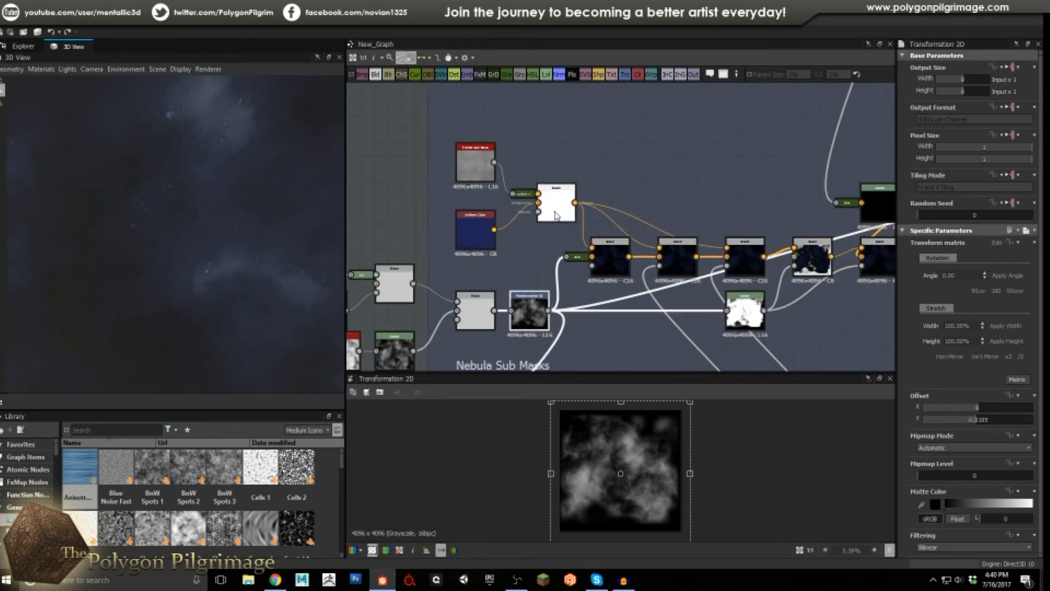
scroll(556, 215, "up", 2)
double_click(553, 214)
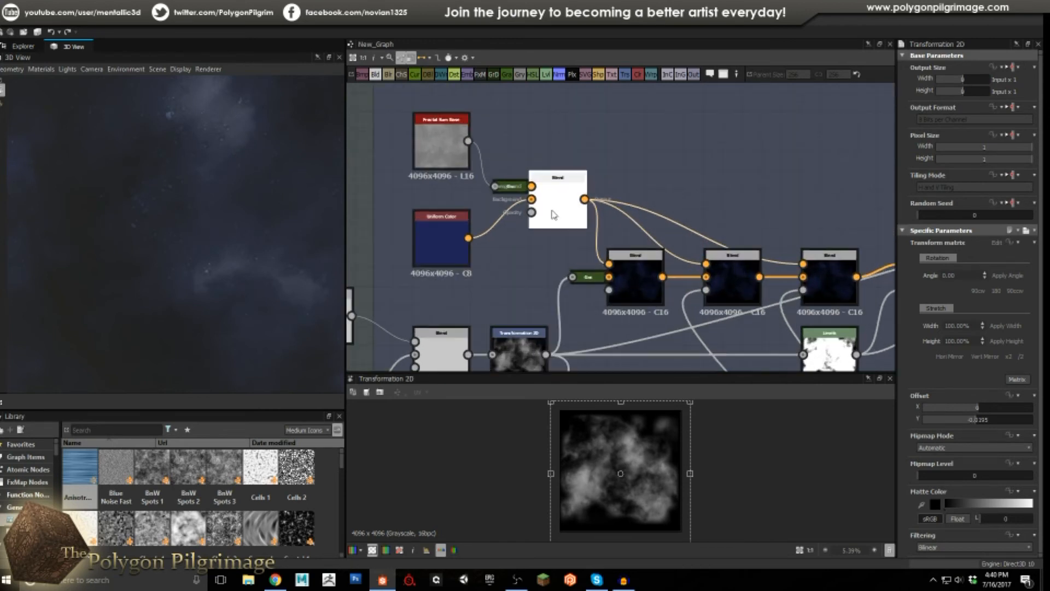
scroll(609, 441, "up", 3)
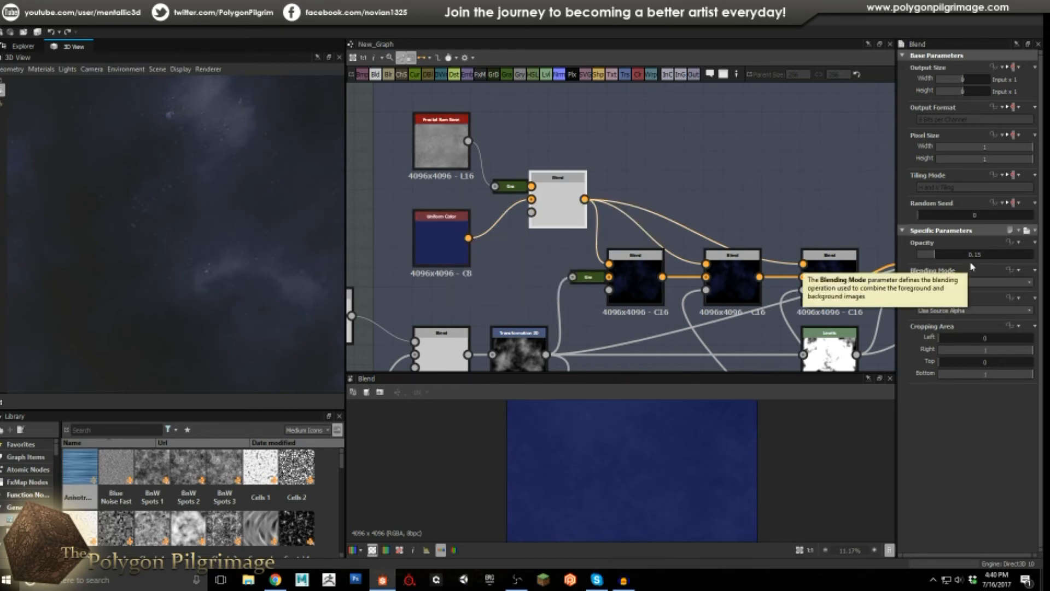
middle_click_drag(688, 184, 680, 134)
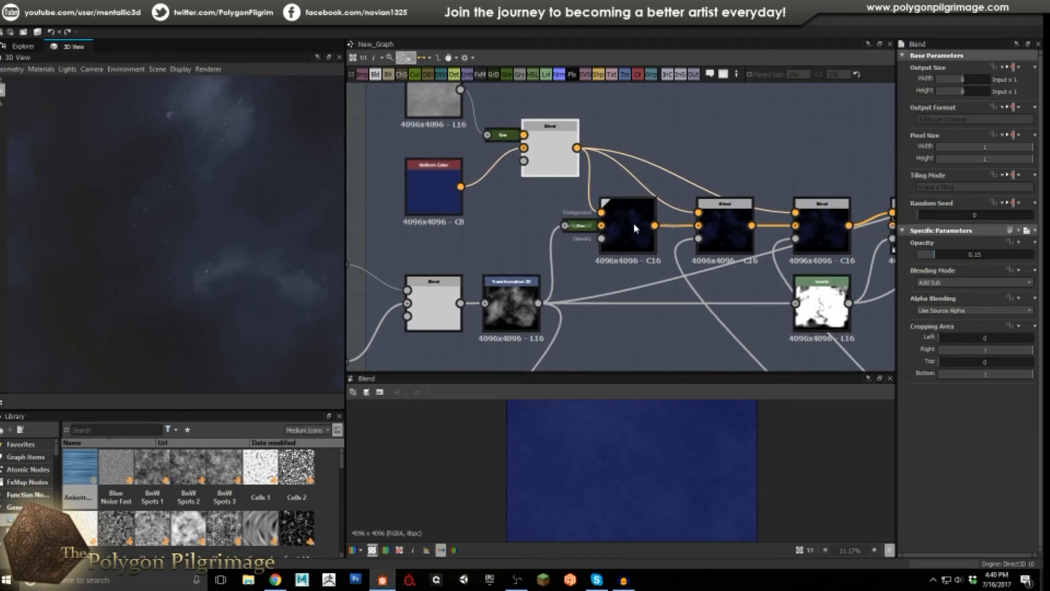
Check the colour Blend layers: Add Sub at 0.15, the Transformation 2D mask and Multiply.
left_click(634, 227)
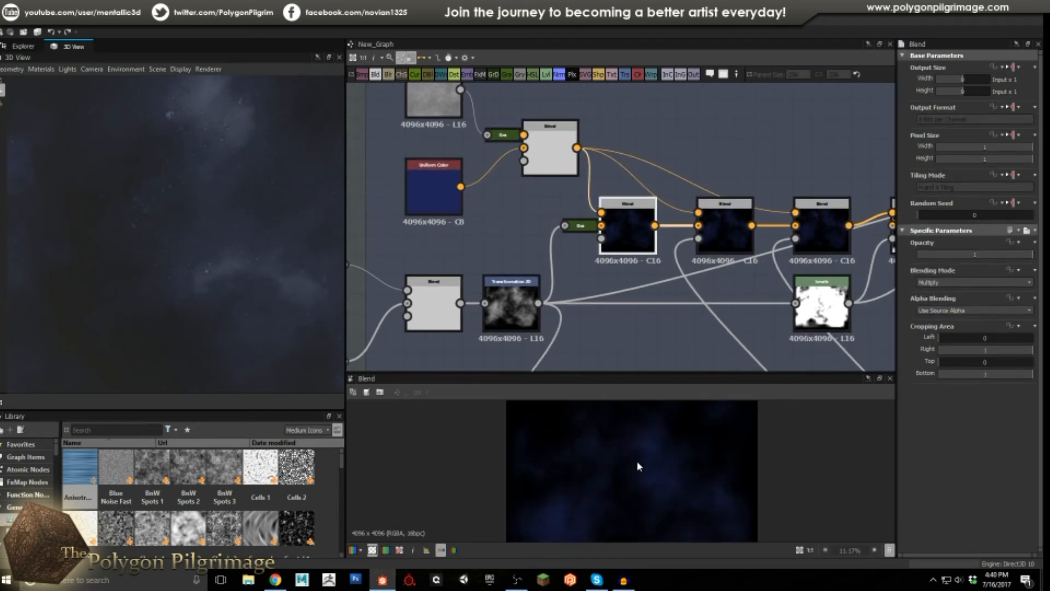
left_click(550, 152)
left_click(628, 230)
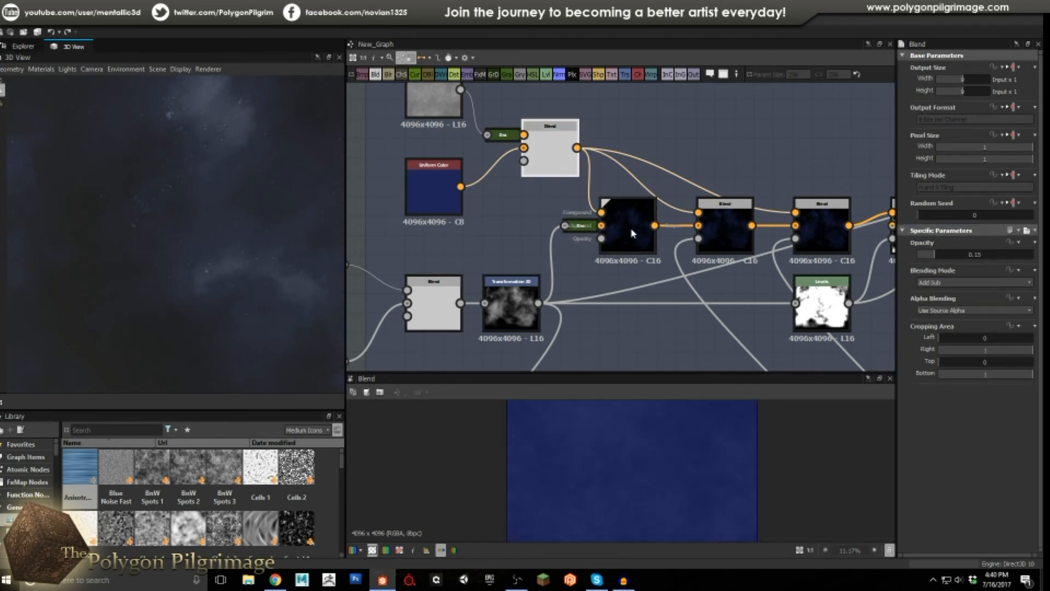
left_click(502, 314)
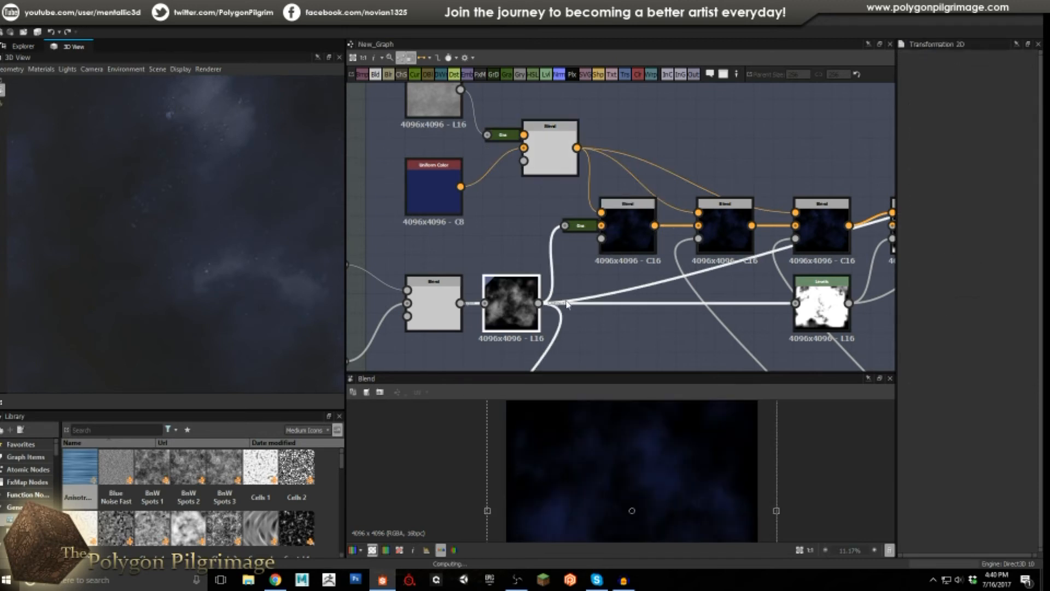
left_click(625, 238)
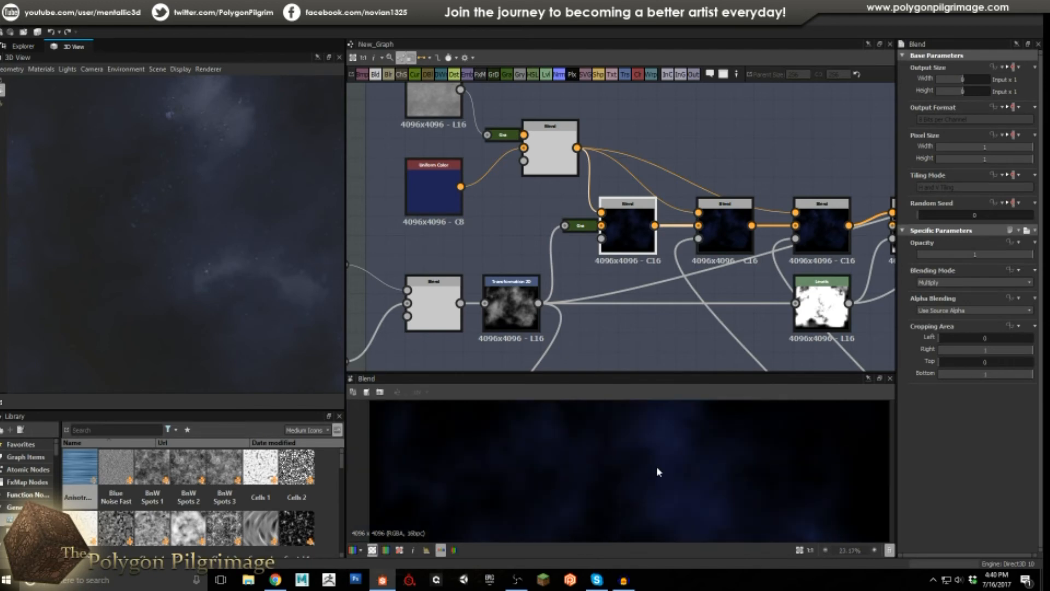
Check the Copy Blend layer's dim blue nebula output.
scroll(656, 466, "down", 4)
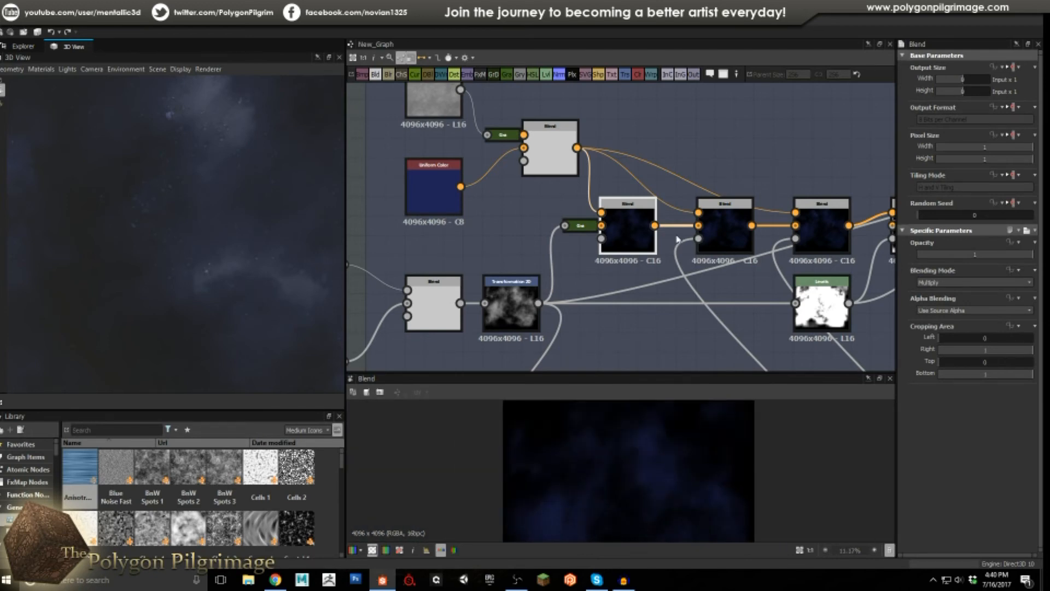
scroll(676, 239, "down", 4)
middle_click_drag(598, 167, 596, 160)
middle_click_drag(580, 368, 576, 315)
middle_click_drag(600, 224, 609, 350)
scroll(611, 215, "up", 4)
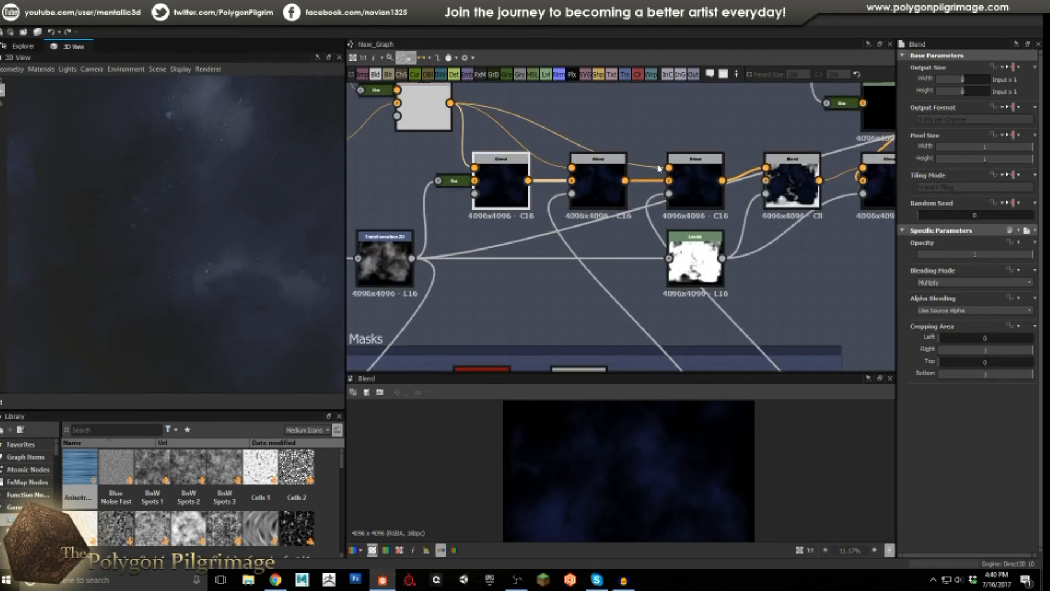
middle_click_drag(599, 230, 693, 224)
left_click(690, 174)
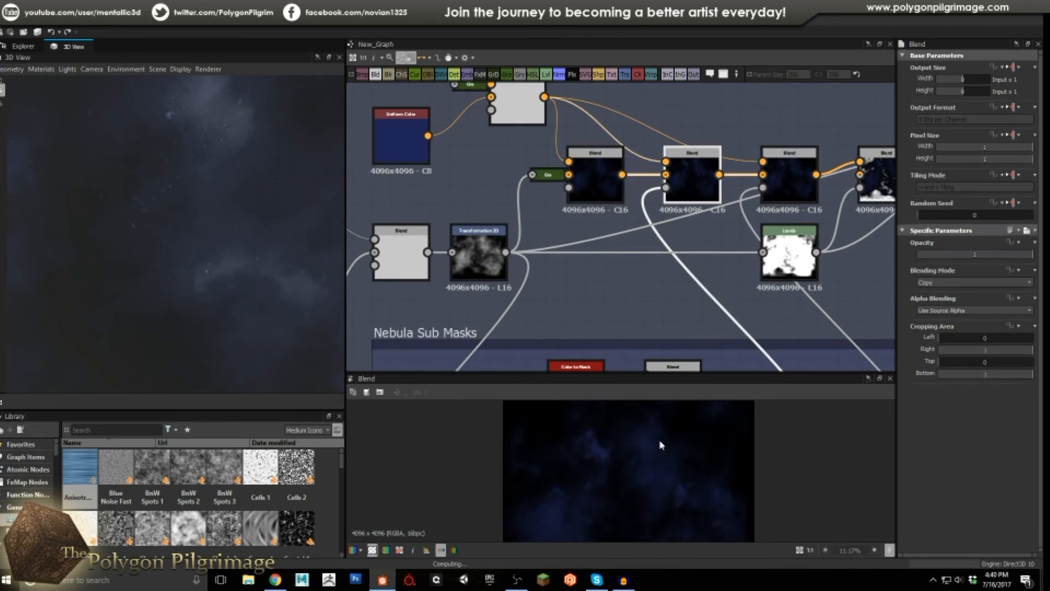
Move the graph view down to the Nebula Sub Masks frame.
scroll(686, 494, "up", 2)
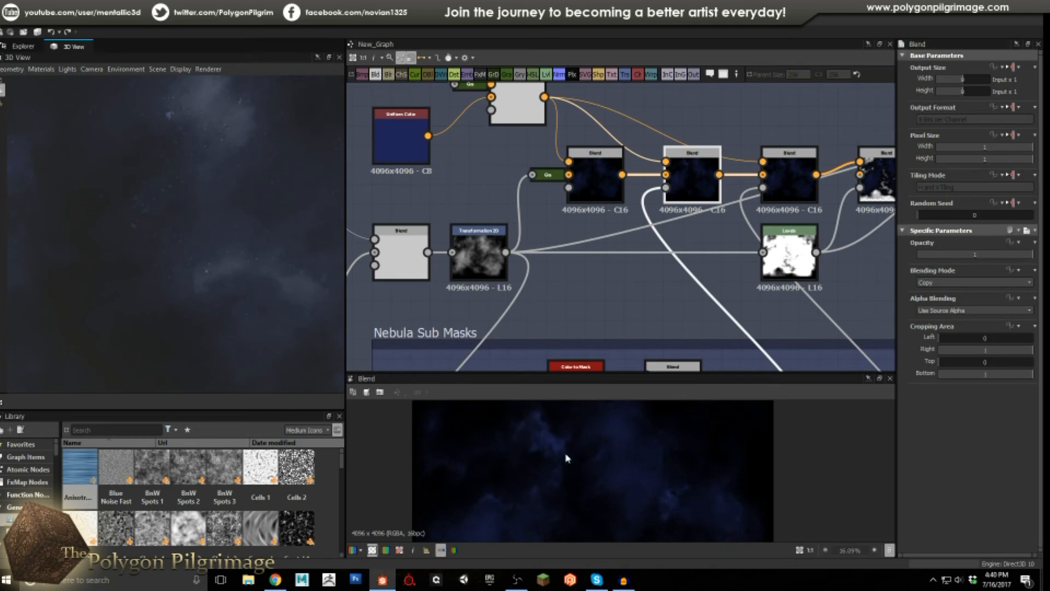
scroll(555, 446, "down", 3)
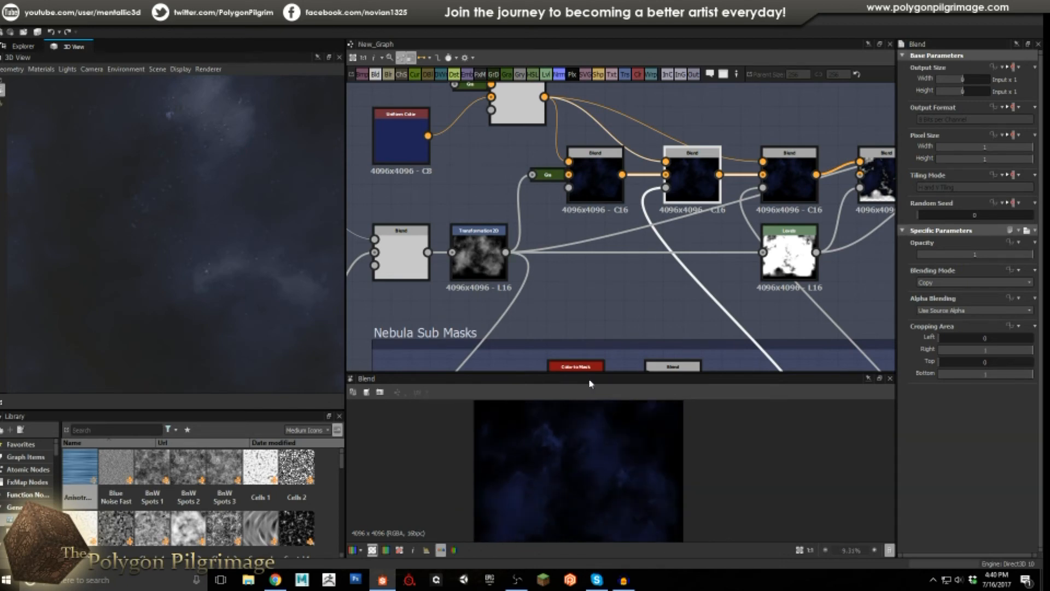
scroll(670, 217, "down", 2)
scroll(670, 217, "down", 1)
middle_click_drag(565, 311, 575, 264)
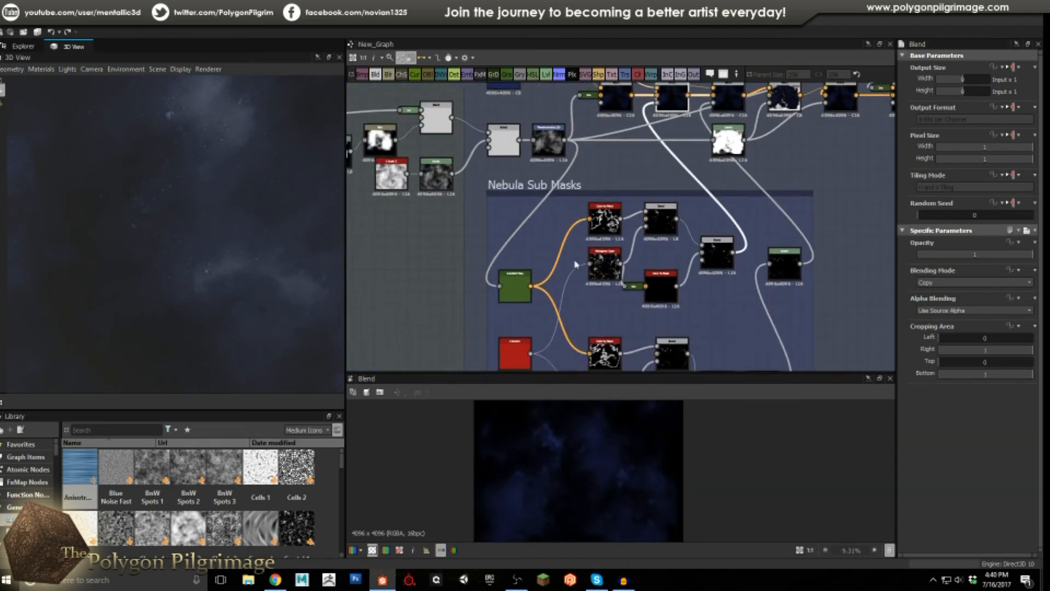
Preview the Transformation 2D cloud output and the Color to Mask node's mask.
scroll(576, 263, "up", 1)
left_click(550, 110)
double_click(549, 105)
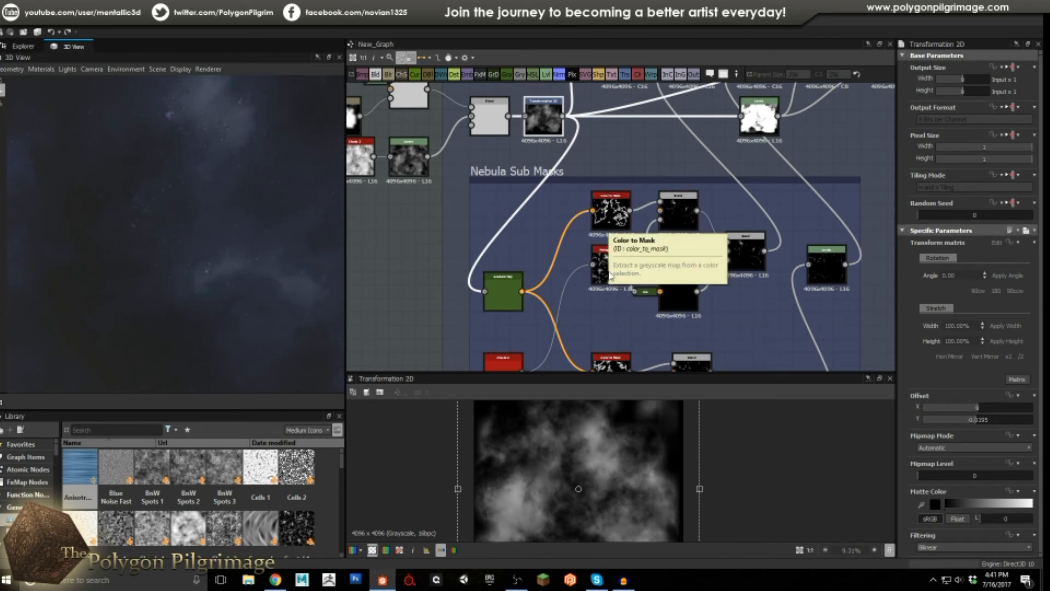
middle_click_drag(587, 326, 560, 306)
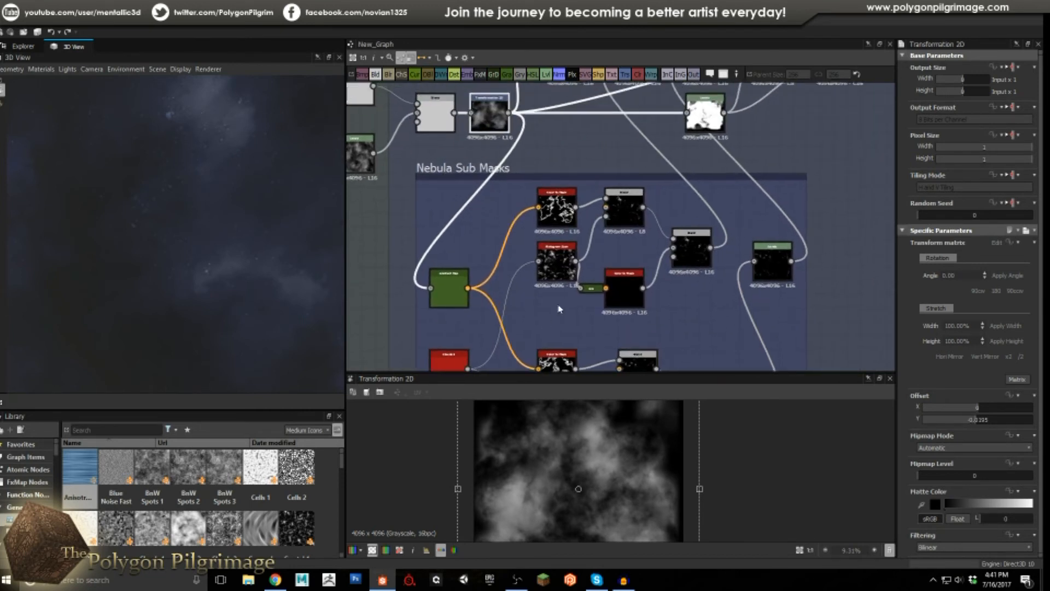
scroll(564, 259, "up", 1)
double_click(554, 197)
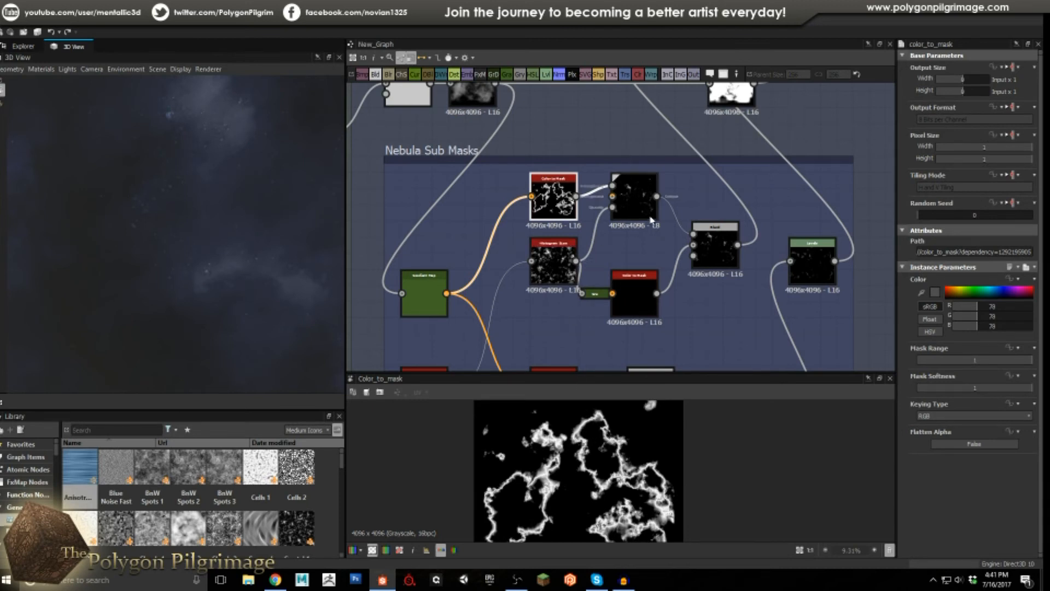
Preview the Blend and Color to Mask results, then the Histogram Scan (position 0.31, contrast 0.17).
double_click(636, 197)
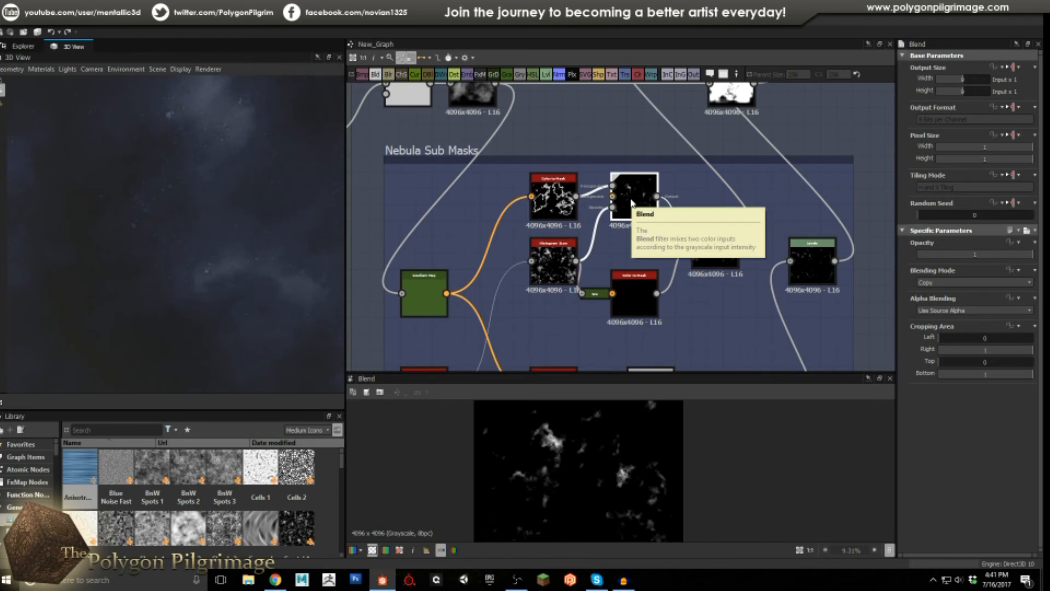
scroll(556, 198, "up", 2)
double_click(561, 195)
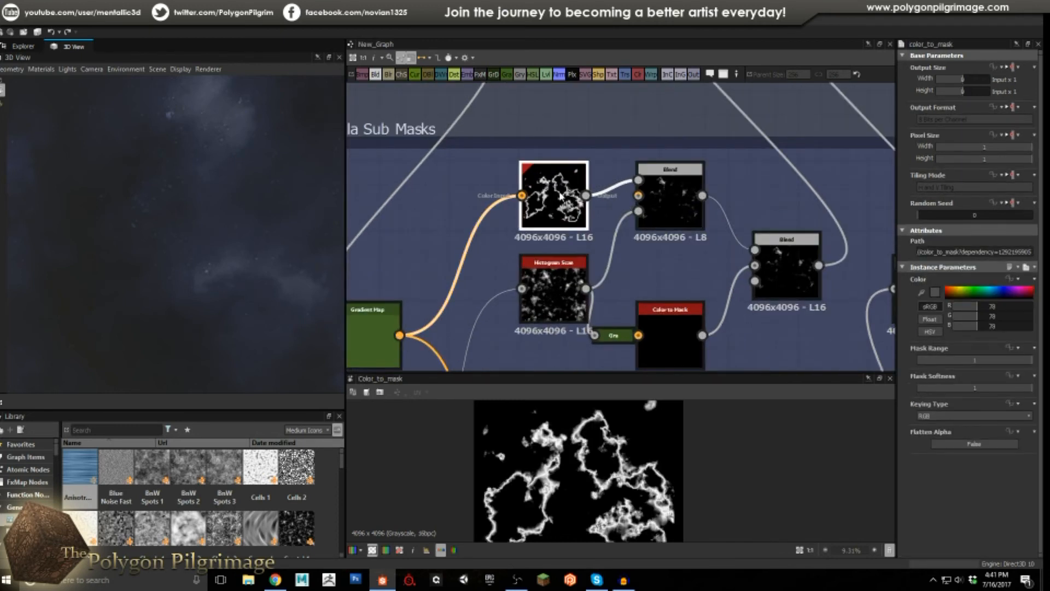
double_click(673, 200)
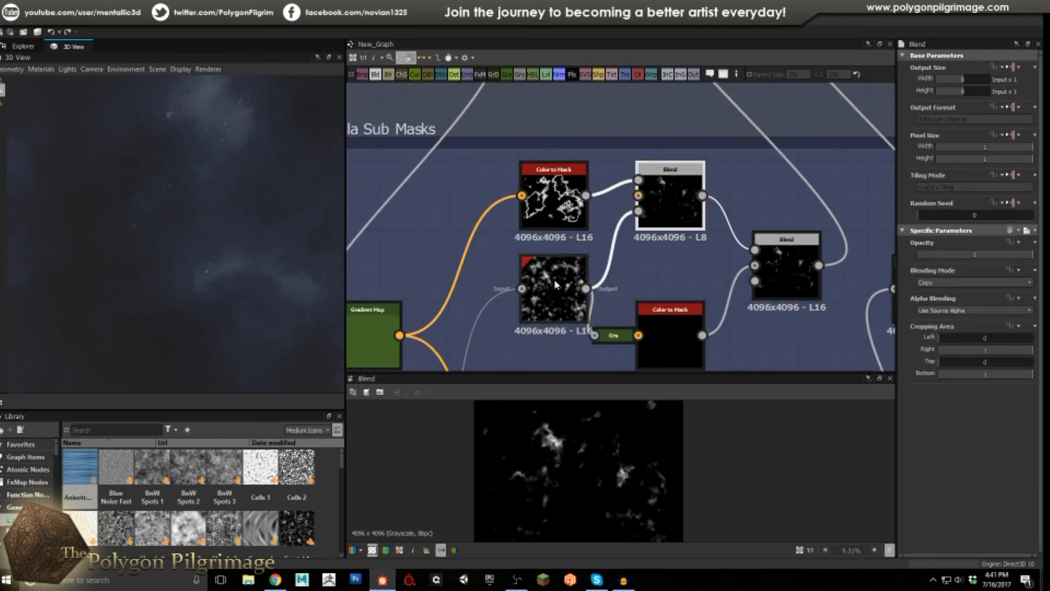
left_click(539, 312)
double_click(539, 313)
scroll(569, 144, "down", 3)
left_click(449, 334)
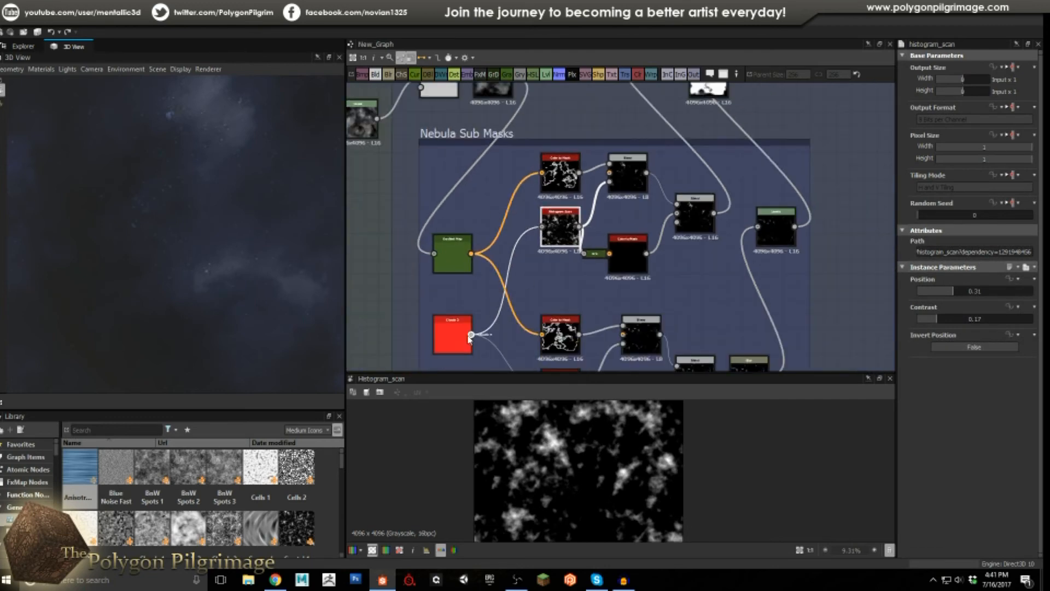
Preview Clouds 3, the Histogram Scan, the second Blend and the top Color to Mask node.
double_click(449, 335)
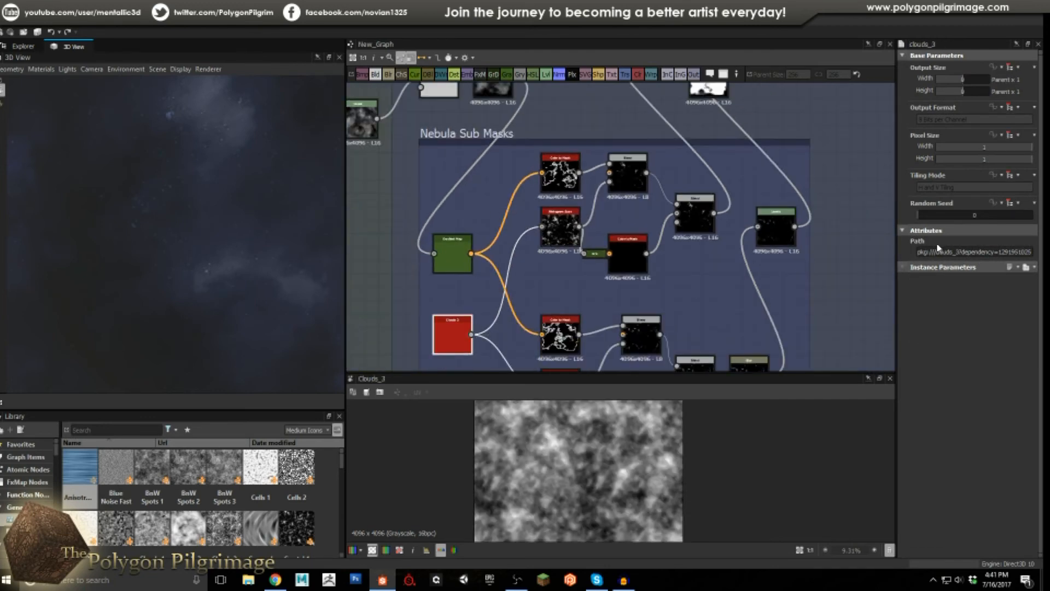
scroll(583, 237, "up", 2)
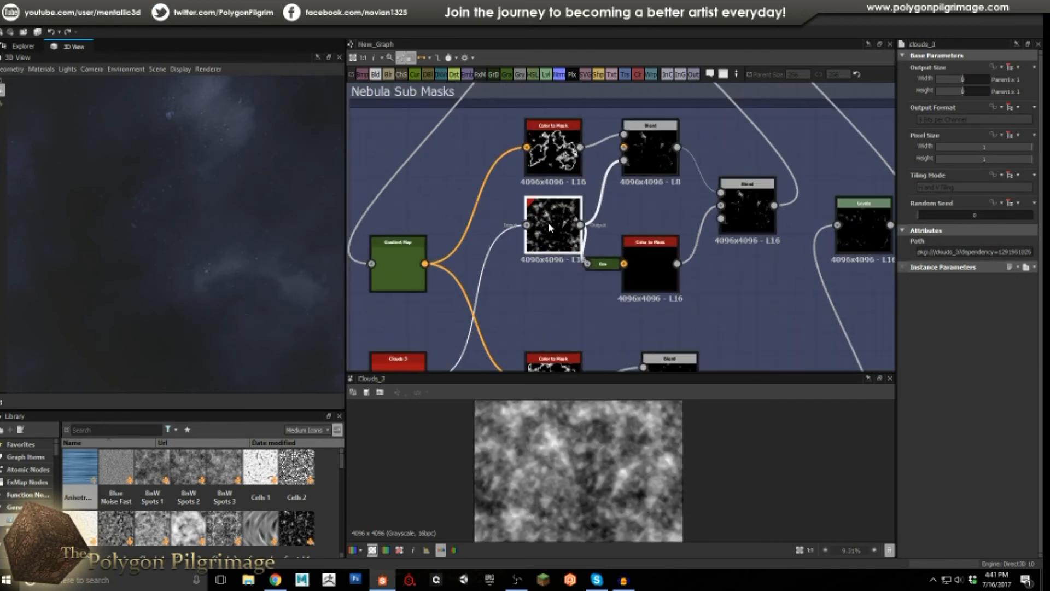
double_click(548, 223)
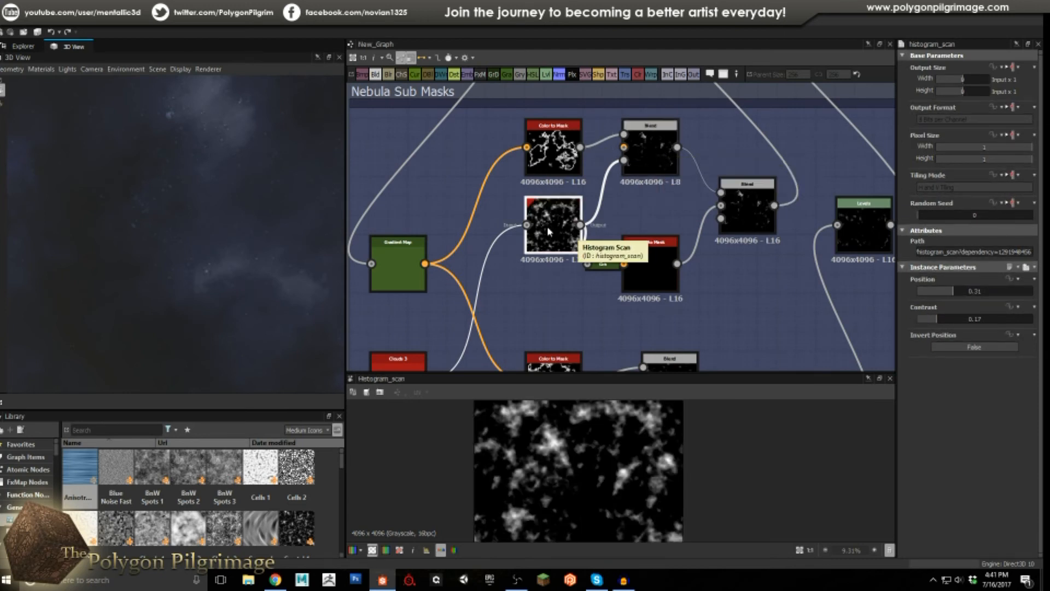
scroll(572, 445, "down", 2)
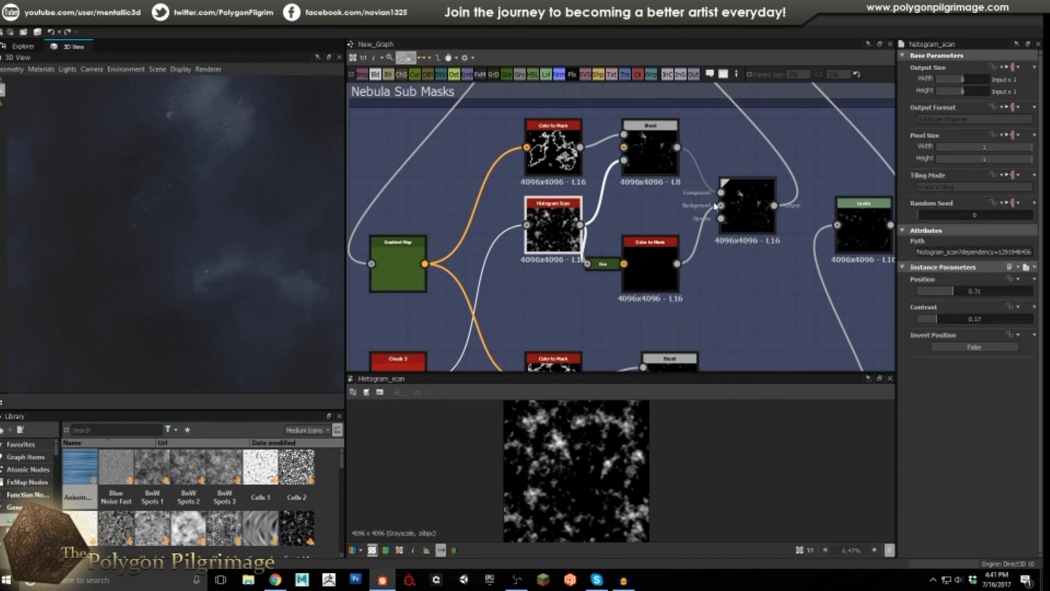
middle_click_drag(602, 201, 606, 238)
left_click(645, 191)
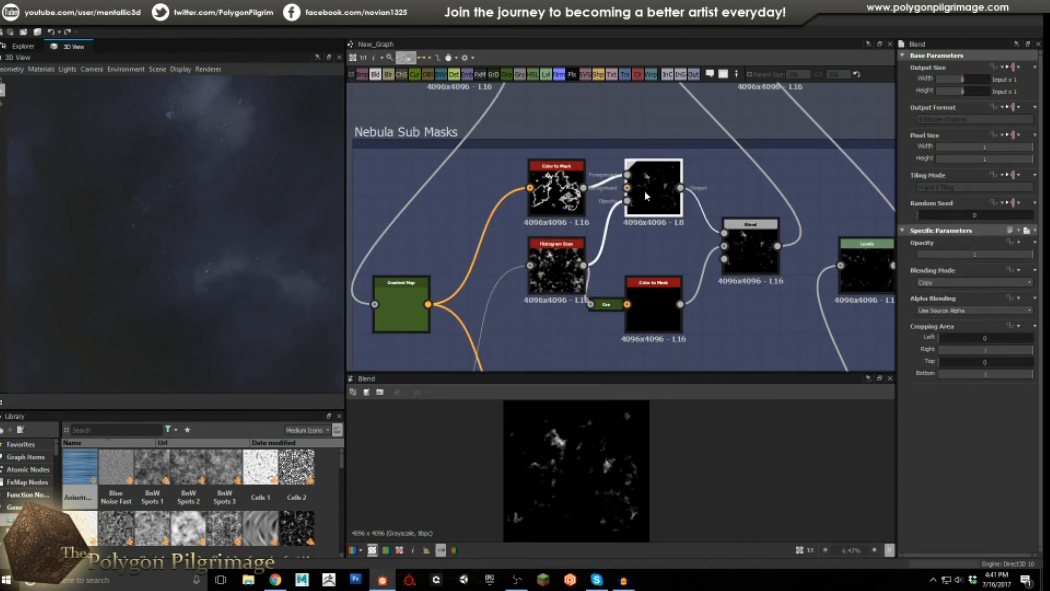
left_click(558, 186)
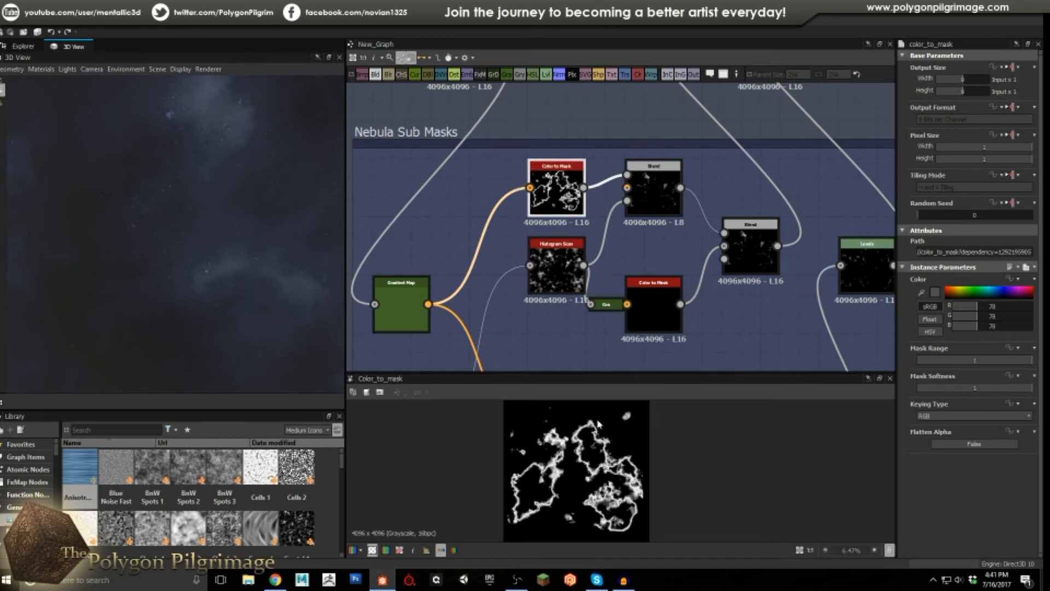
left_click(644, 189)
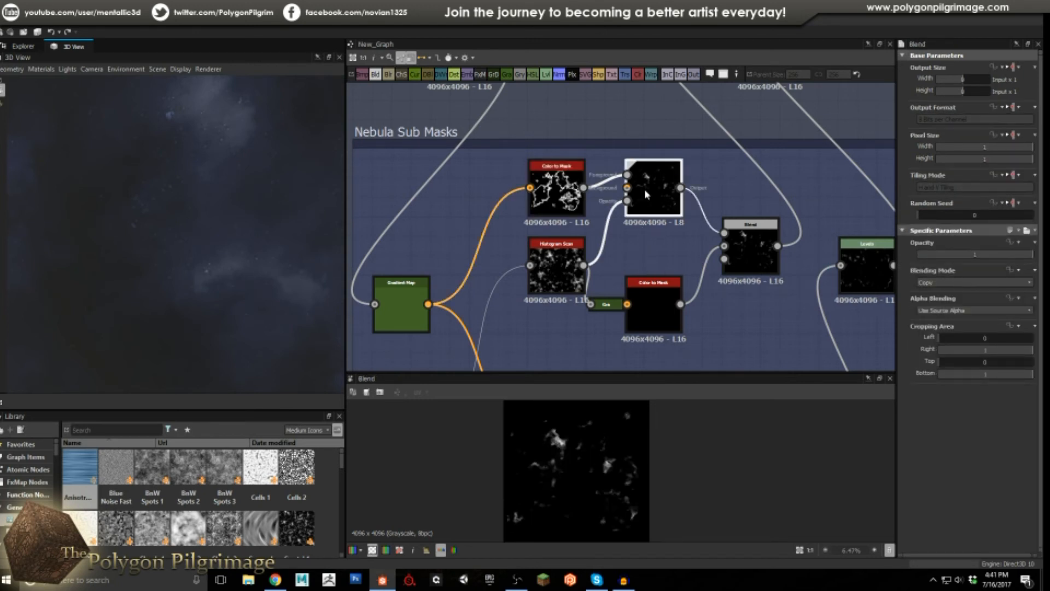
Nudge the lower Color to Mask node into place and preview the Max (Lighten) Blend.
middle_click_drag(649, 250, 564, 255)
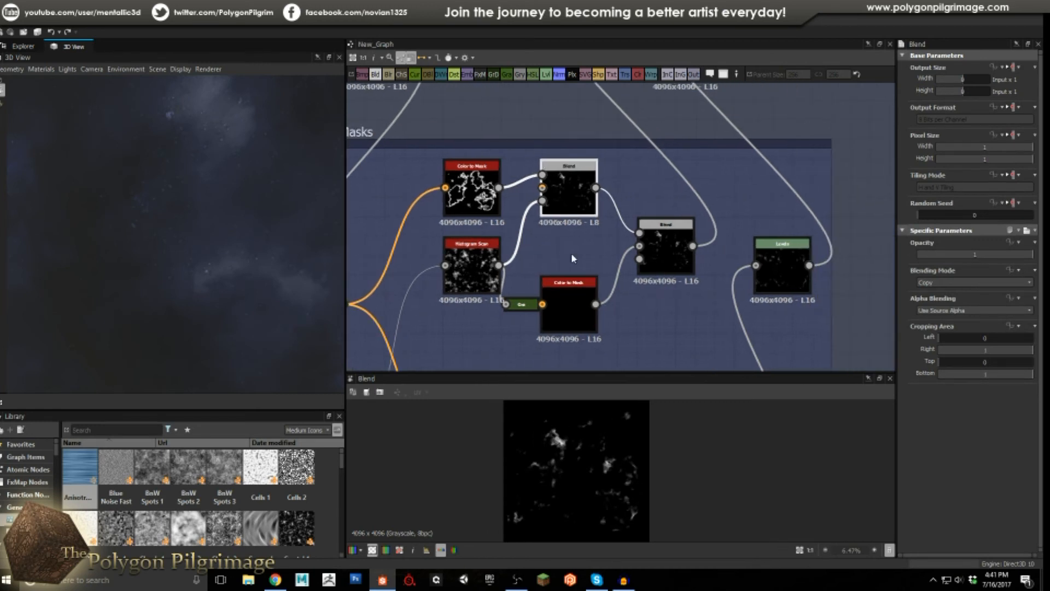
left_click(666, 251)
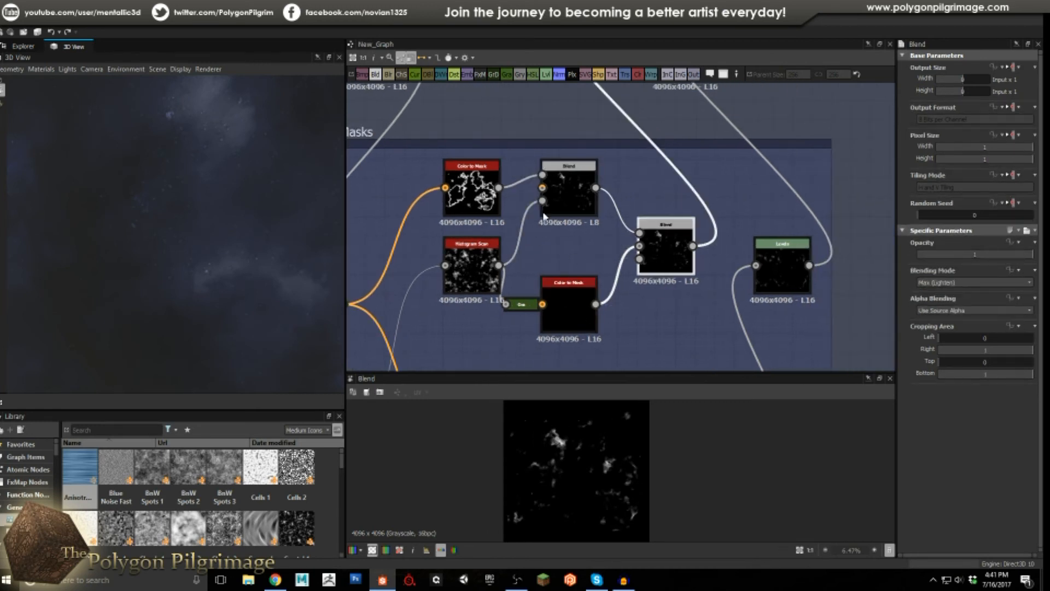
left_click_drag(555, 296, 572, 299)
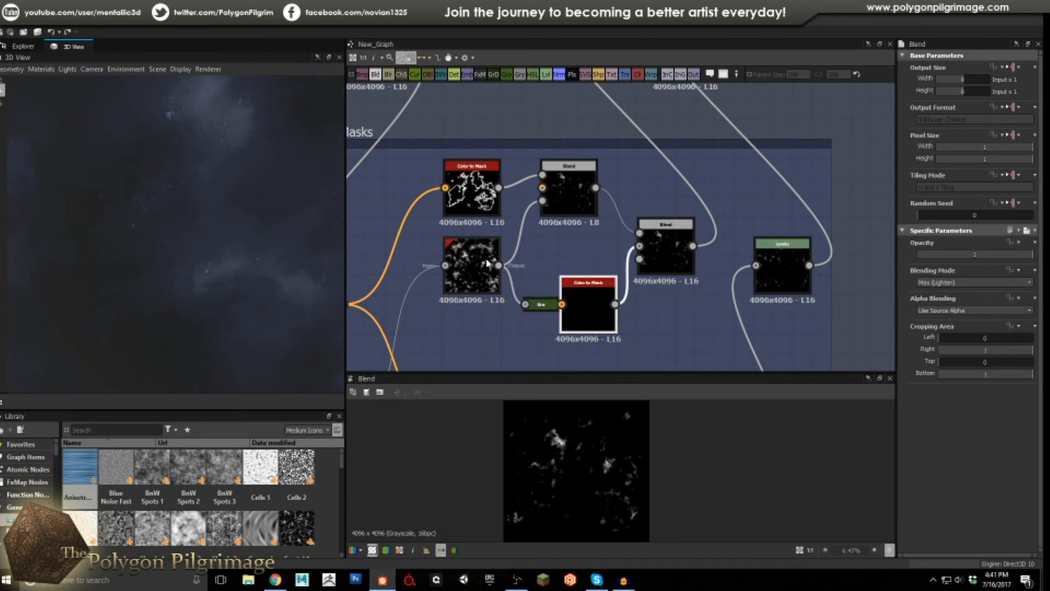
double_click(489, 266)
double_click(588, 310)
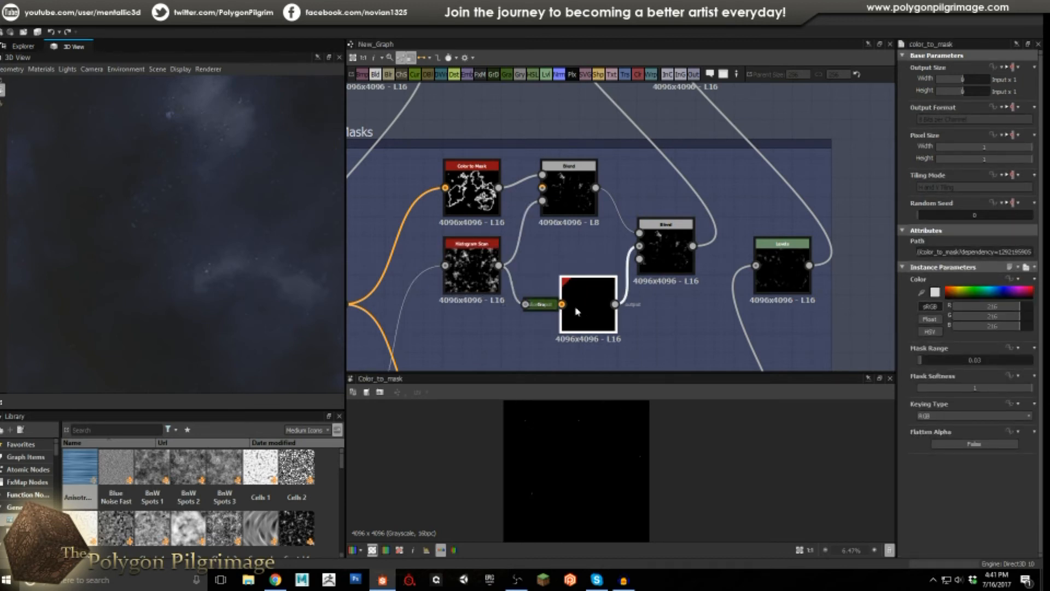
scroll(580, 304, "up", 1)
left_click_drag(565, 308, 557, 306)
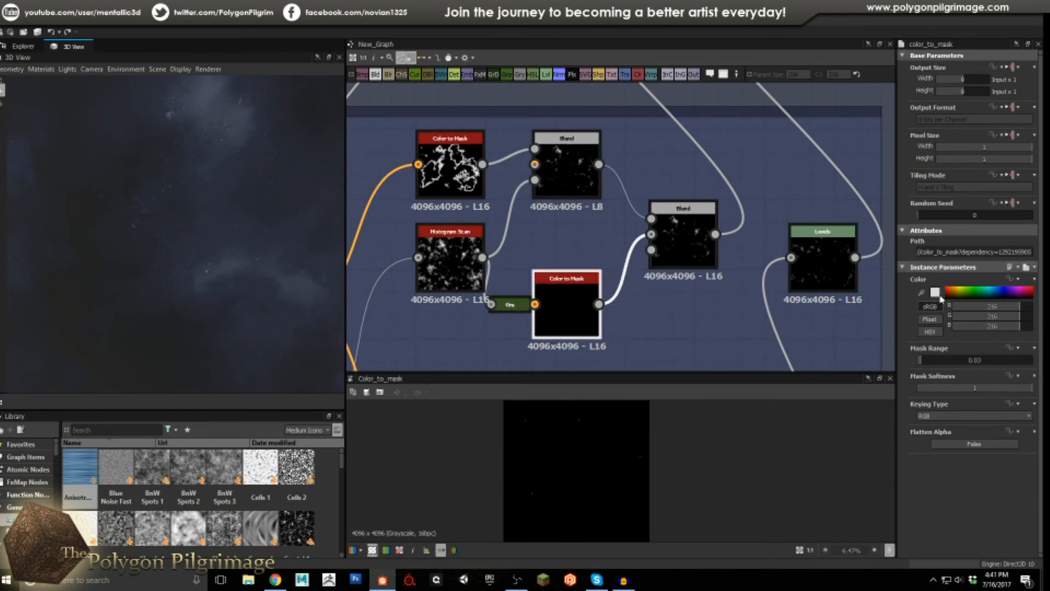
double_click(685, 254)
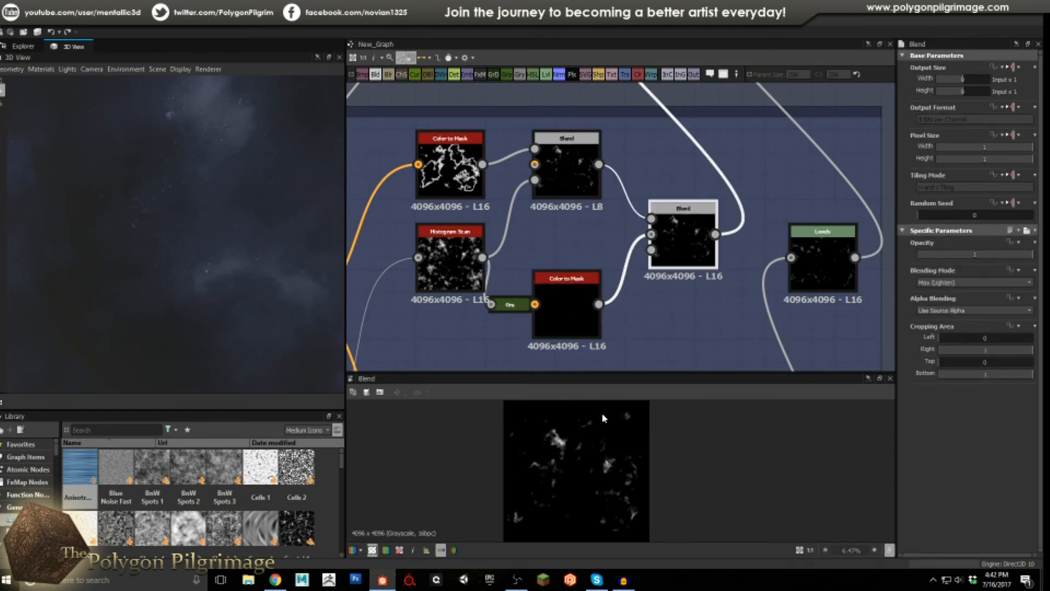
Select the nebula colour Blend in the main nebula row above the mask group.
scroll(583, 427, "up", 5)
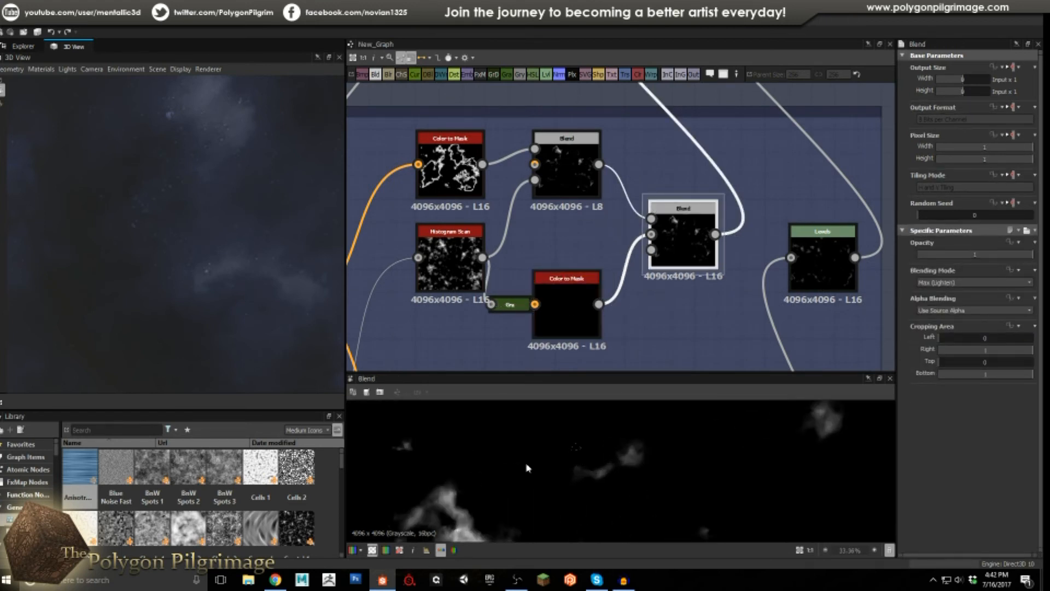
scroll(545, 432, "down", 5)
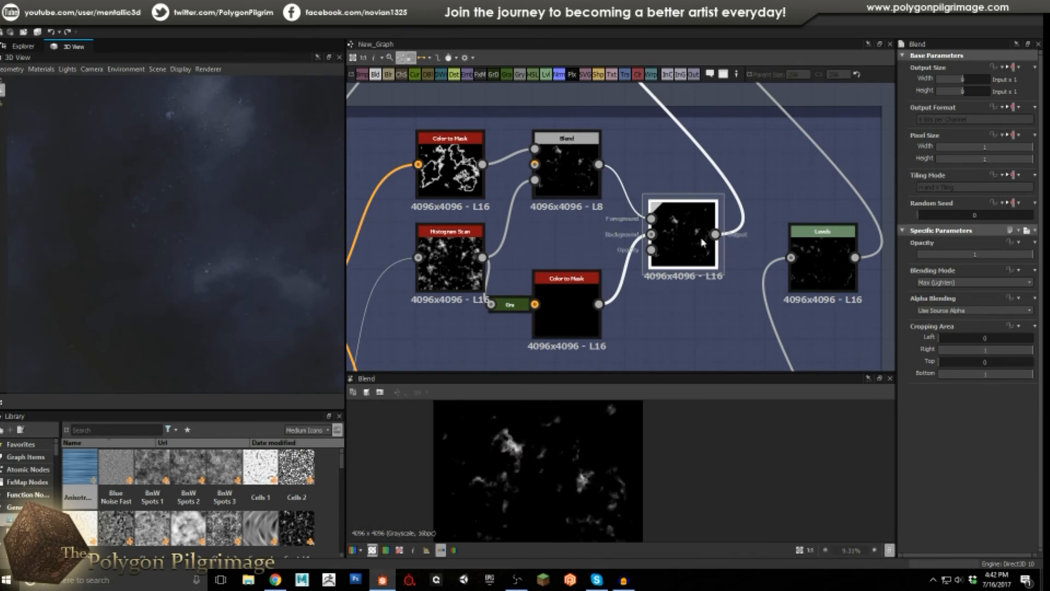
middle_click_drag(676, 226, 668, 297)
scroll(668, 293, "down", 4)
middle_click_drag(644, 222, 650, 266)
scroll(609, 189, "up", 3)
left_click(643, 165)
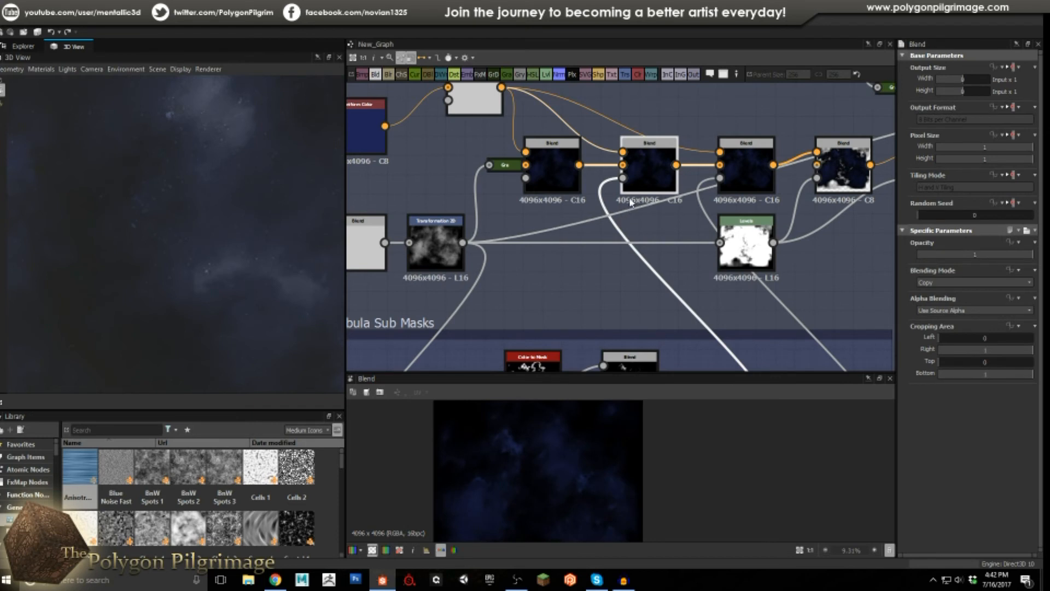
middle_click_drag(625, 198, 628, 236)
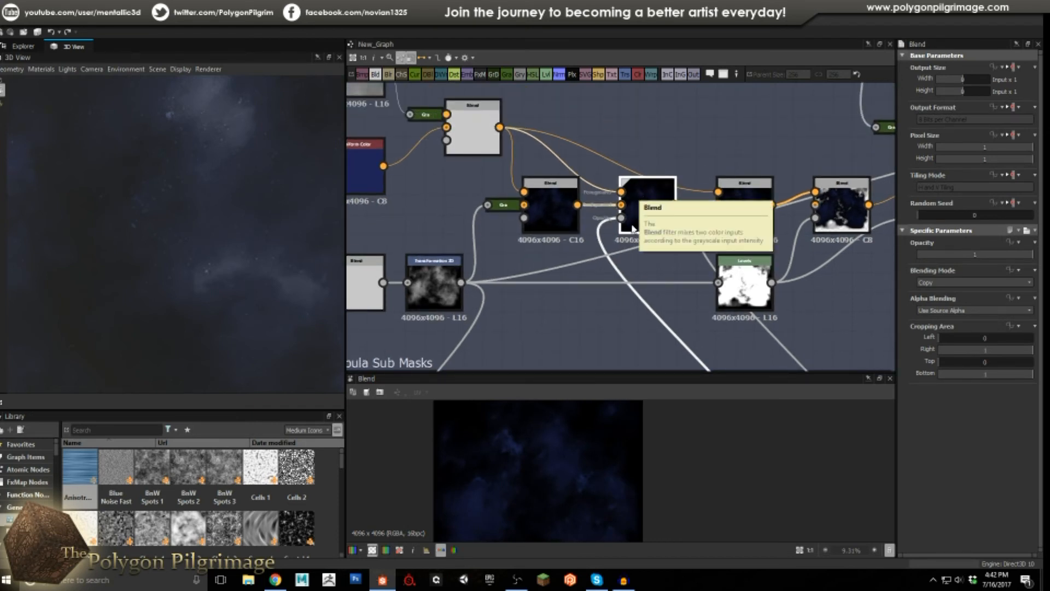
scroll(517, 432, "up", 5)
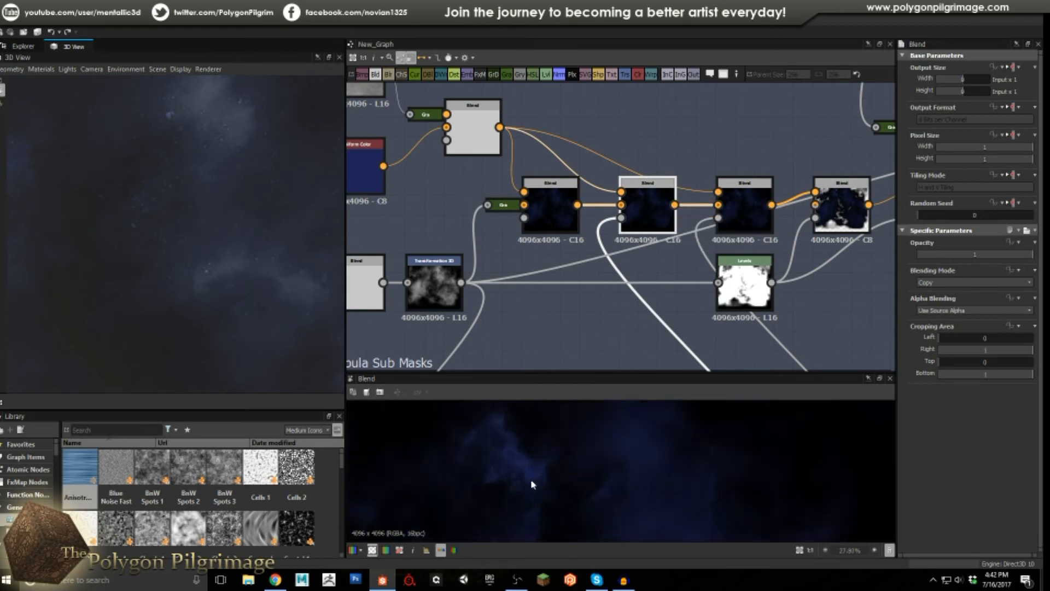
scroll(538, 465, "down", 5)
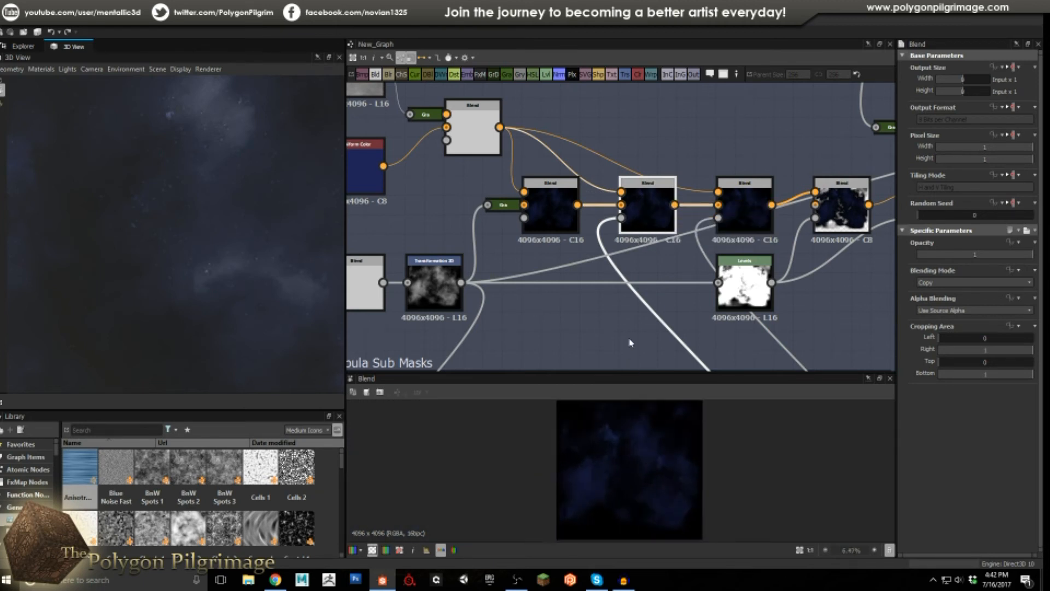
middle_click_drag(630, 304, 572, 207)
scroll(572, 207, "down", 2)
middle_click_drag(572, 275, 581, 181)
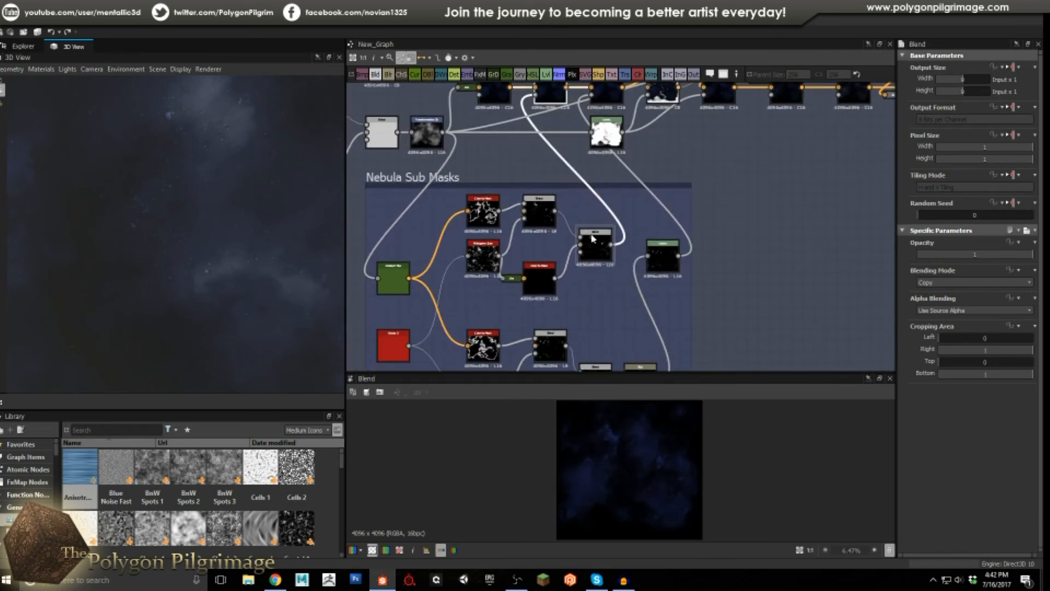
Compare the upper and lower Color to Mask masks and the lower branch's Blend.
mouse_move(565, 245)
middle_mouse_down()
mouse_move(587, 198)
mouse_move(580, 189)
middle_mouse_up()
scroll(561, 238, "up", 2)
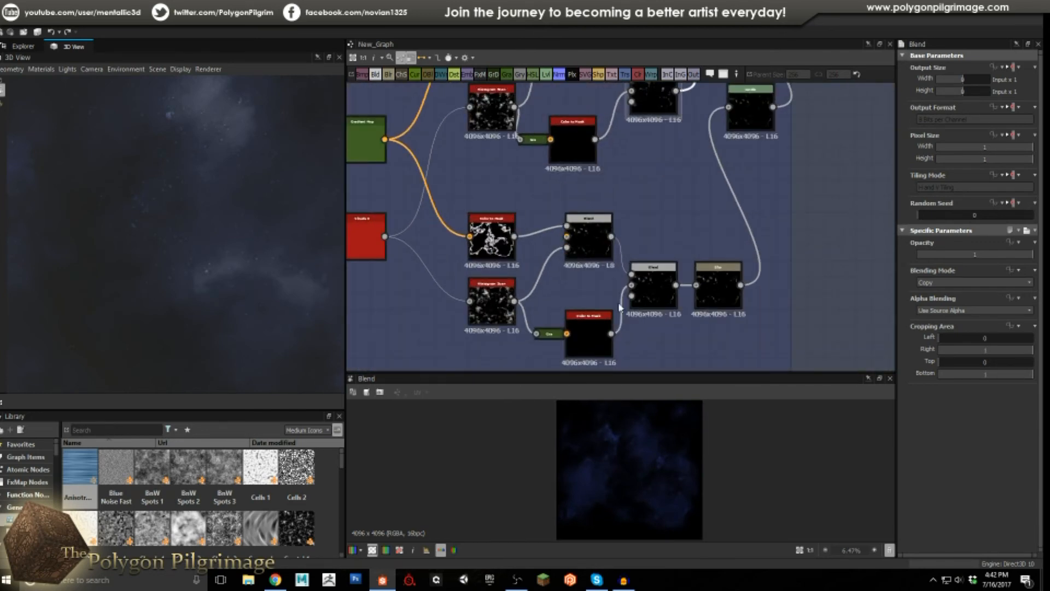
left_click(484, 244)
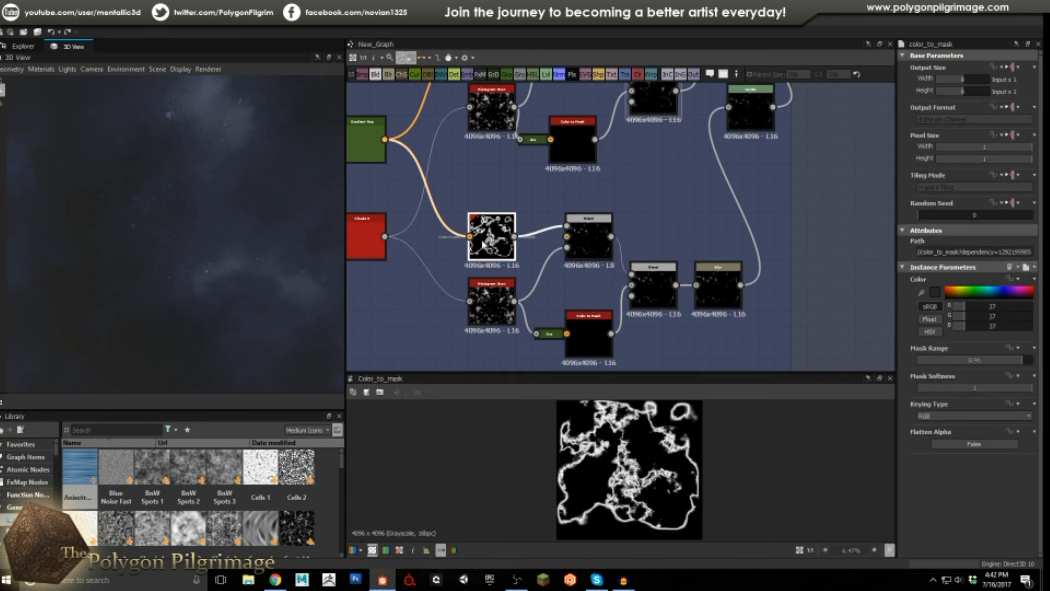
middle_click_drag(485, 237, 493, 271)
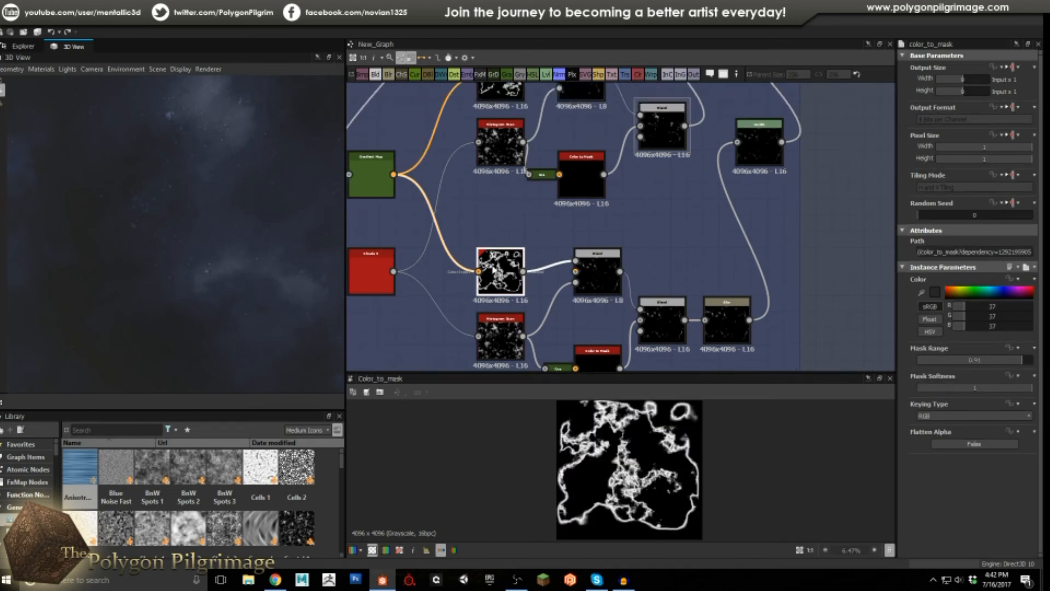
scroll(494, 270, "down", 1)
left_click(509, 113)
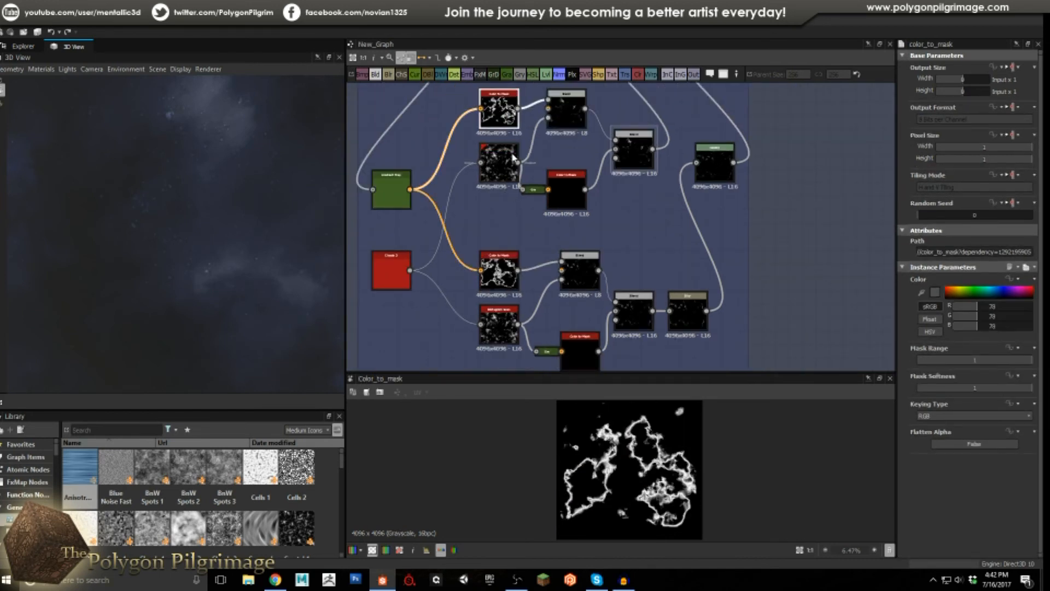
left_click(502, 273)
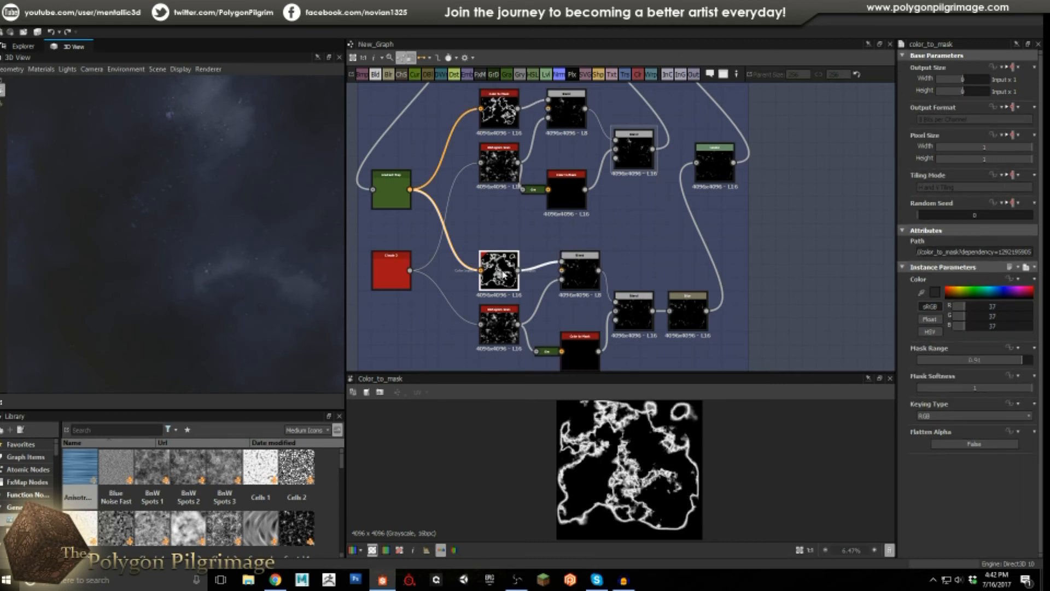
left_click(591, 276)
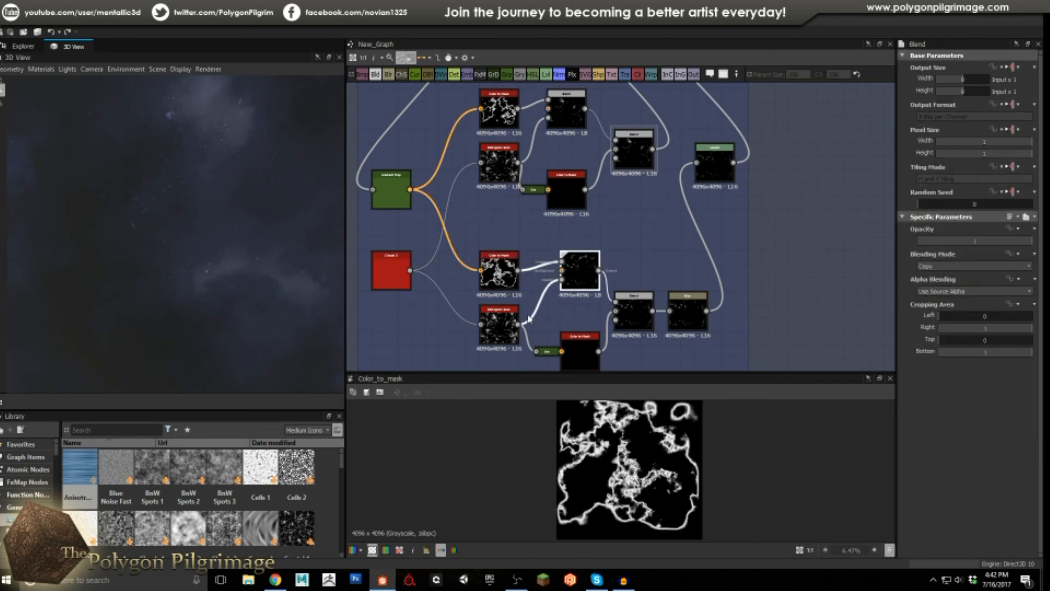
Check the upper and lower Histogram Scan nodes, then preview the mask-combining Blend.
left_click(494, 320)
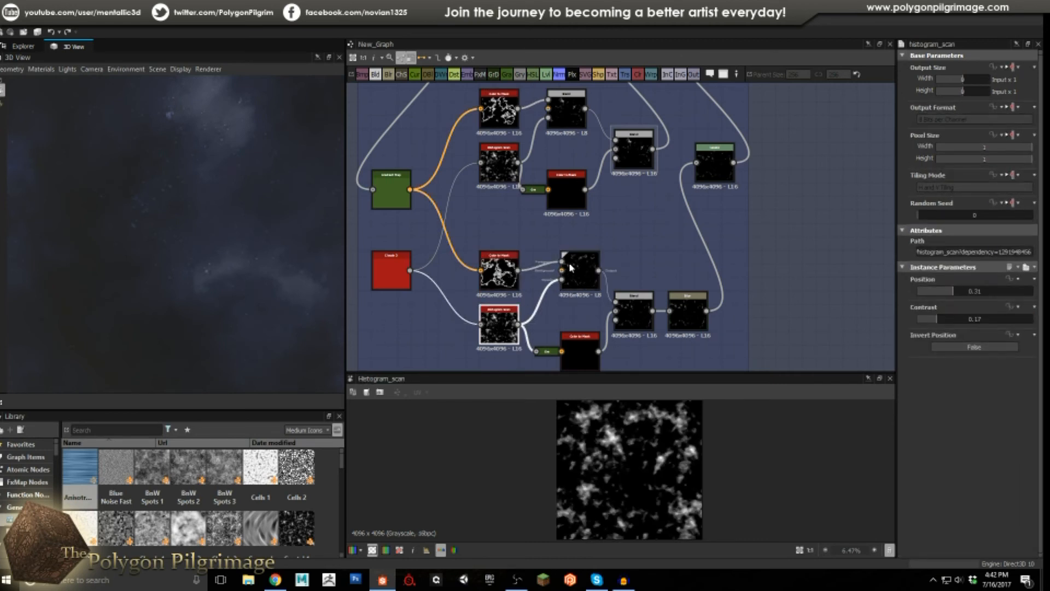
left_click(507, 171)
left_click(511, 323)
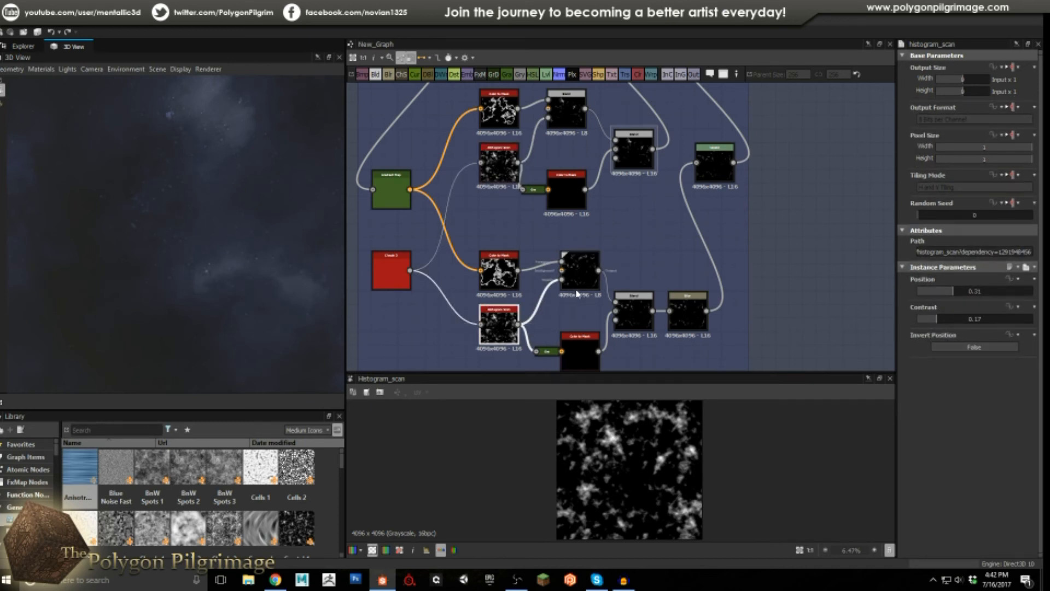
left_click(513, 273)
middle_click_drag(570, 274, 556, 240)
left_click(556, 239)
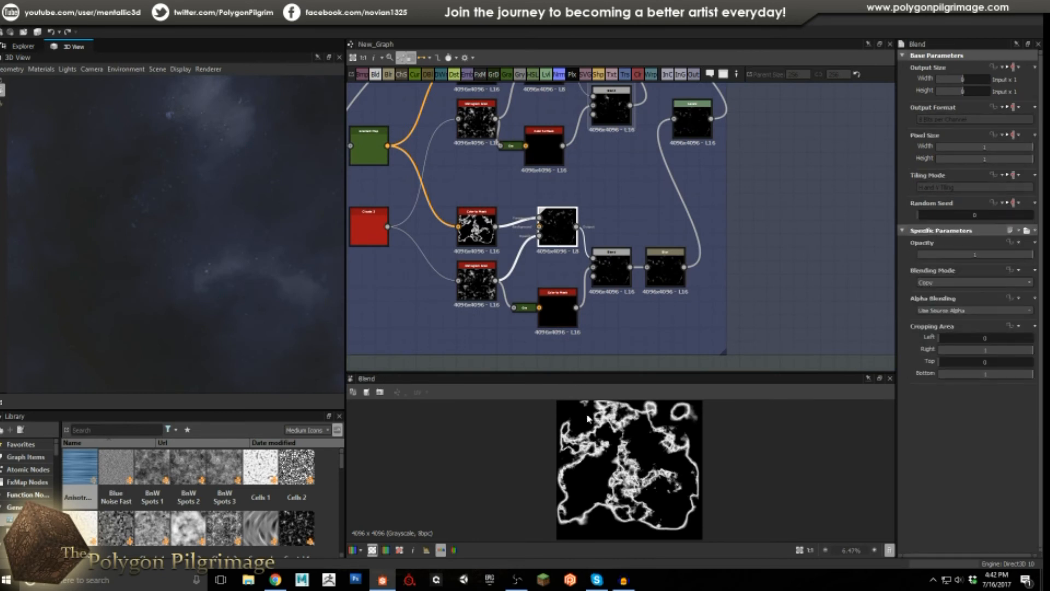
Preview the lower Color to Mask, the two-mask Blend, the blurred star mask and the Levels.
scroll(558, 303, "up", 1)
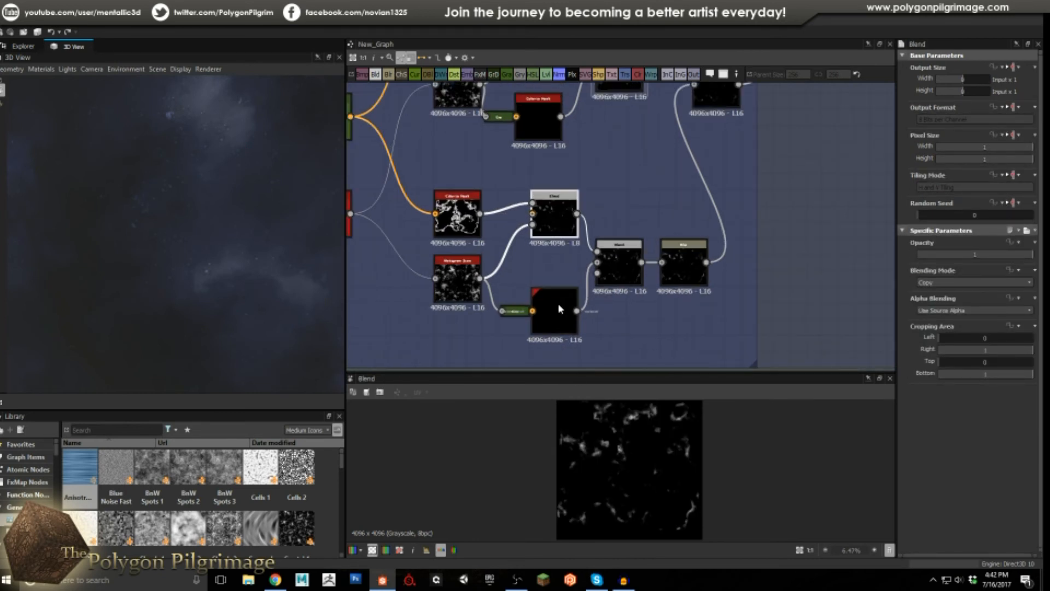
left_click(560, 305)
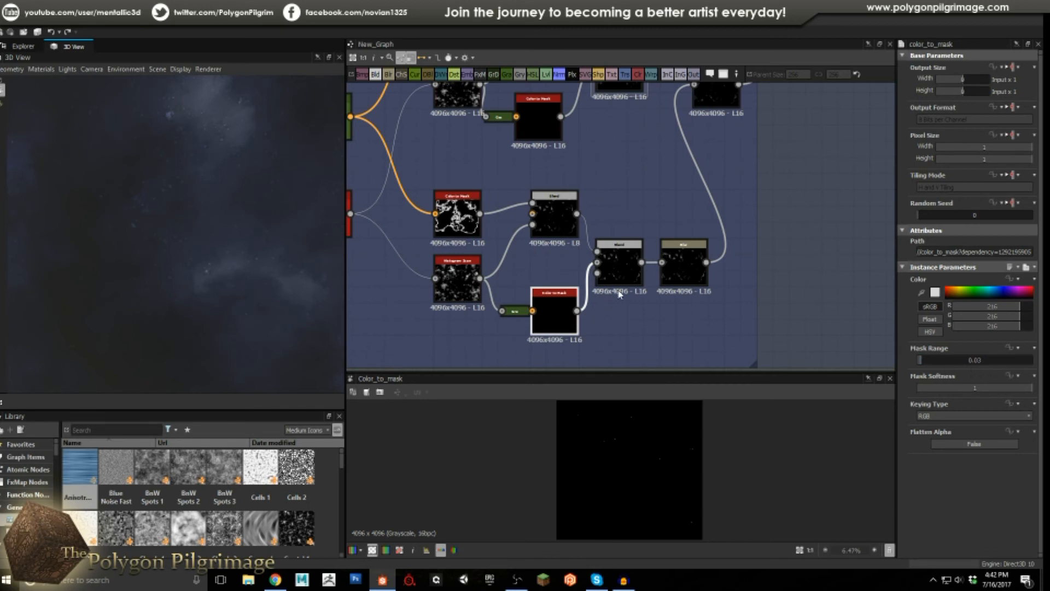
left_click(622, 264)
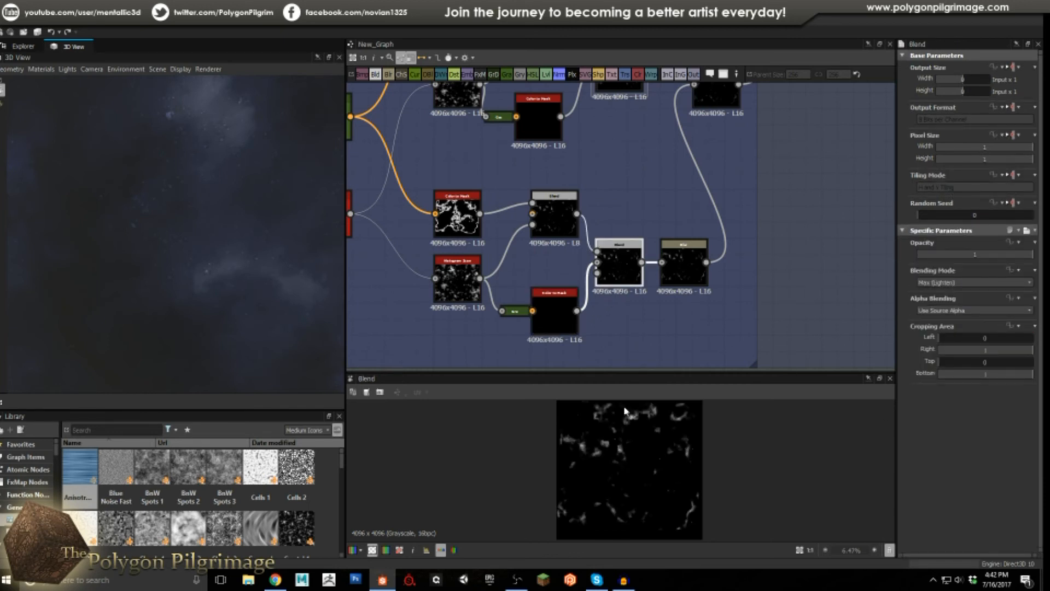
left_click(683, 260)
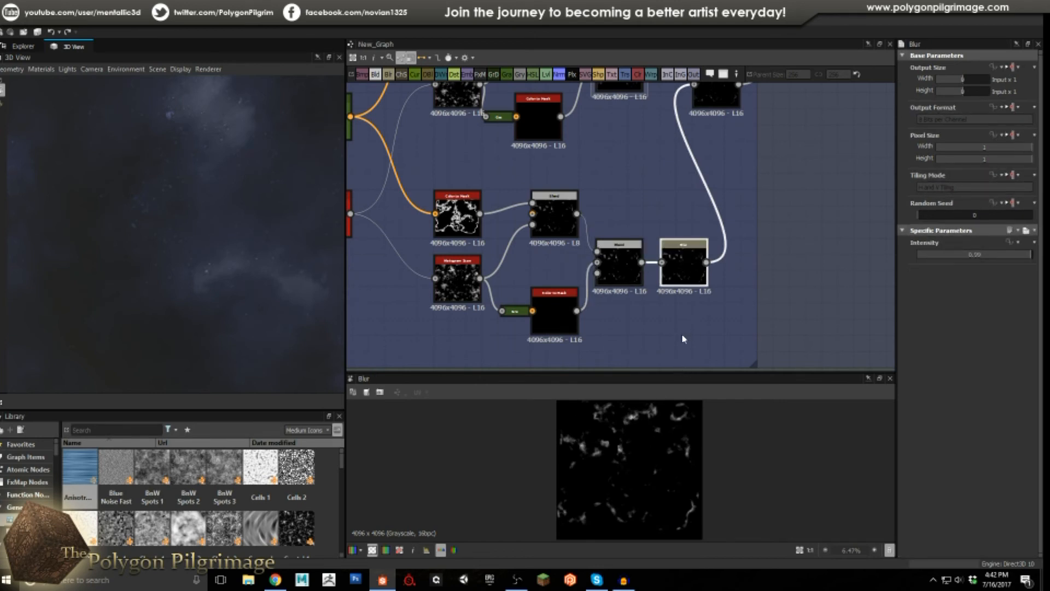
scroll(684, 339, "up", 2)
scroll(637, 308, "down", 2)
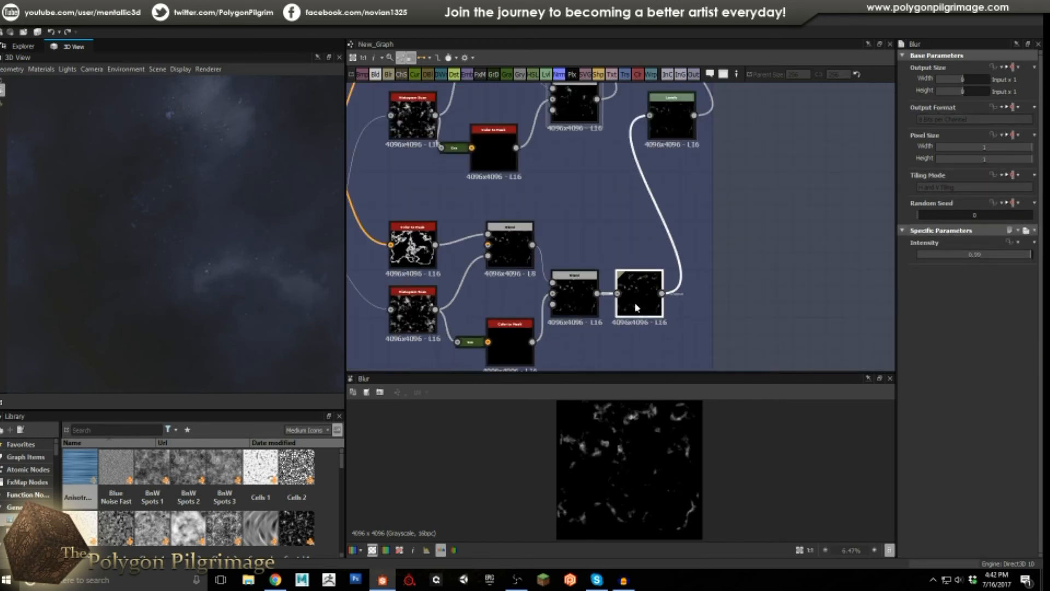
middle_click_drag(652, 210, 648, 350)
left_click(670, 260)
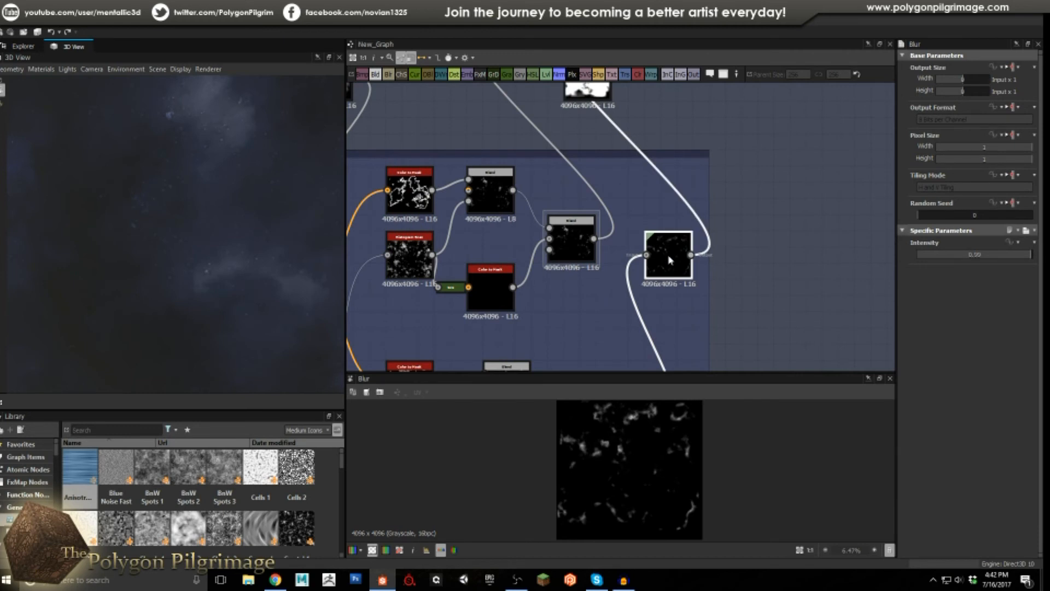
middle_click_drag(586, 131, 611, 272)
Check each nebula Blend's Blending Mode, from the Multiply one through to Max (Lighten).
left_click(615, 175)
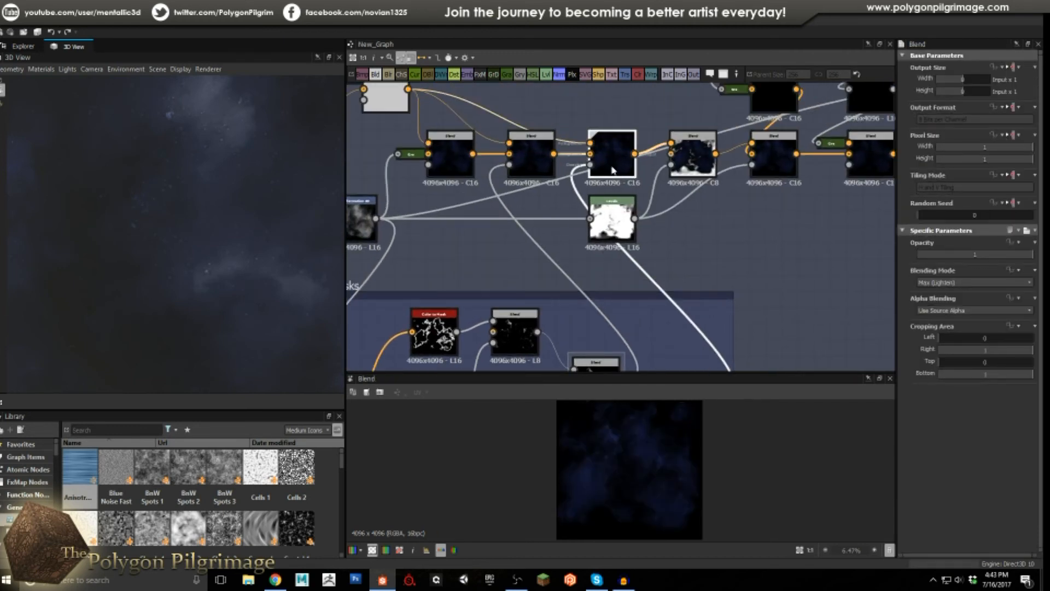
scroll(653, 459, "up", 2)
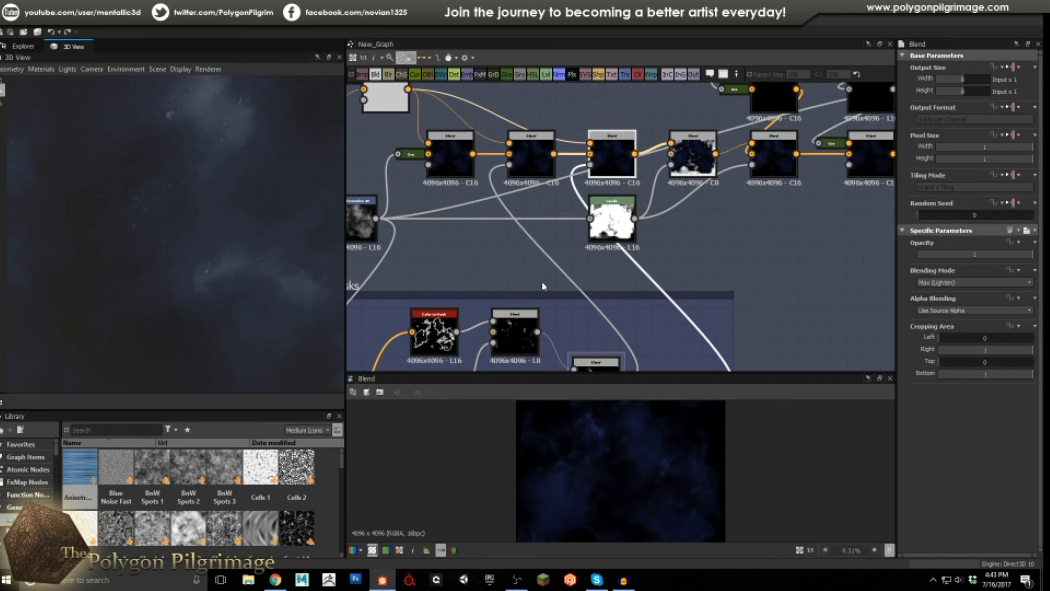
left_click(460, 157)
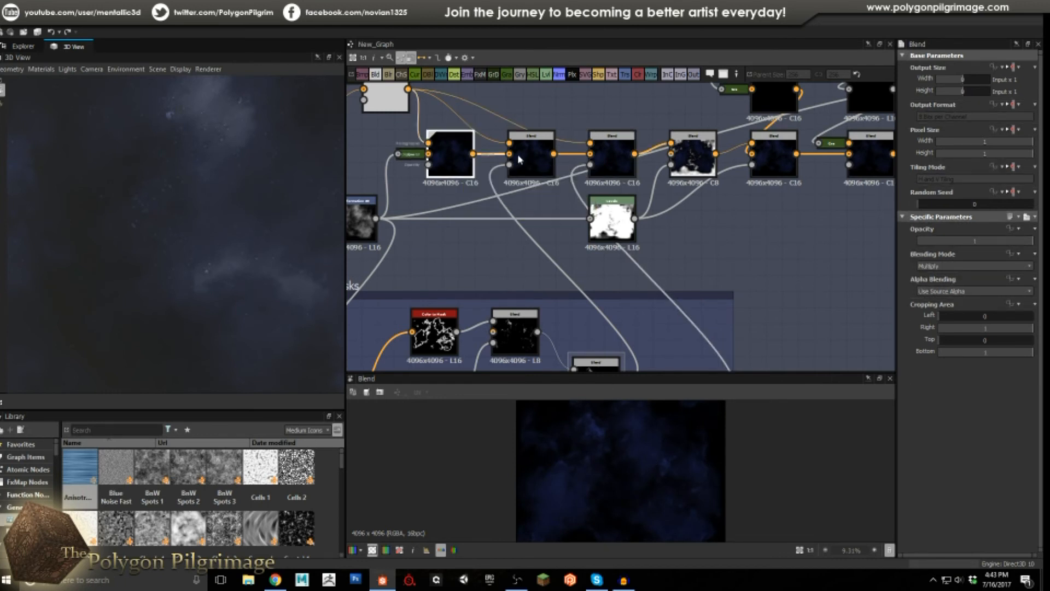
left_click(528, 158)
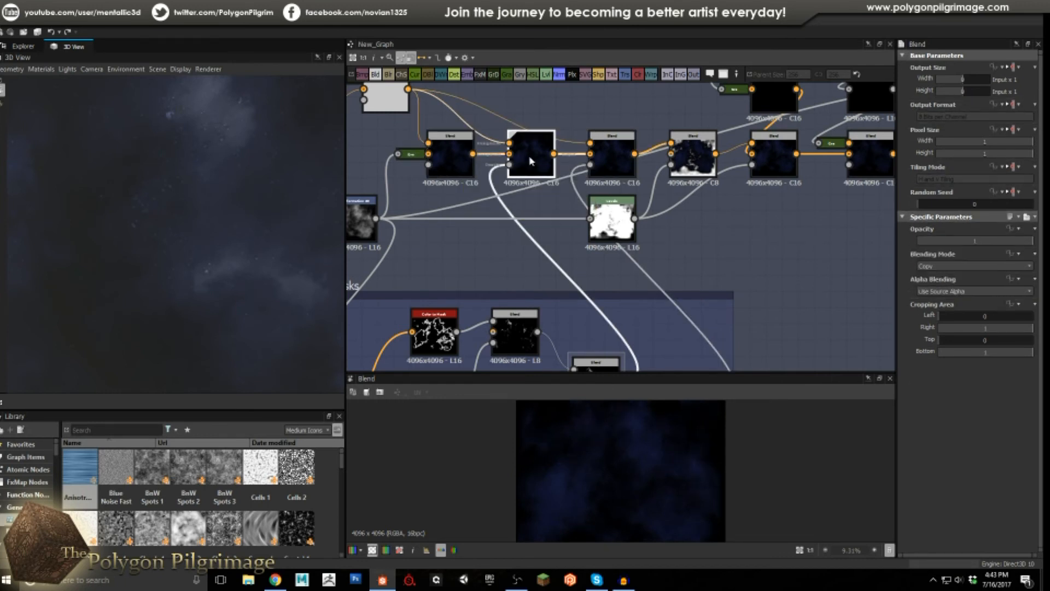
left_click(604, 159)
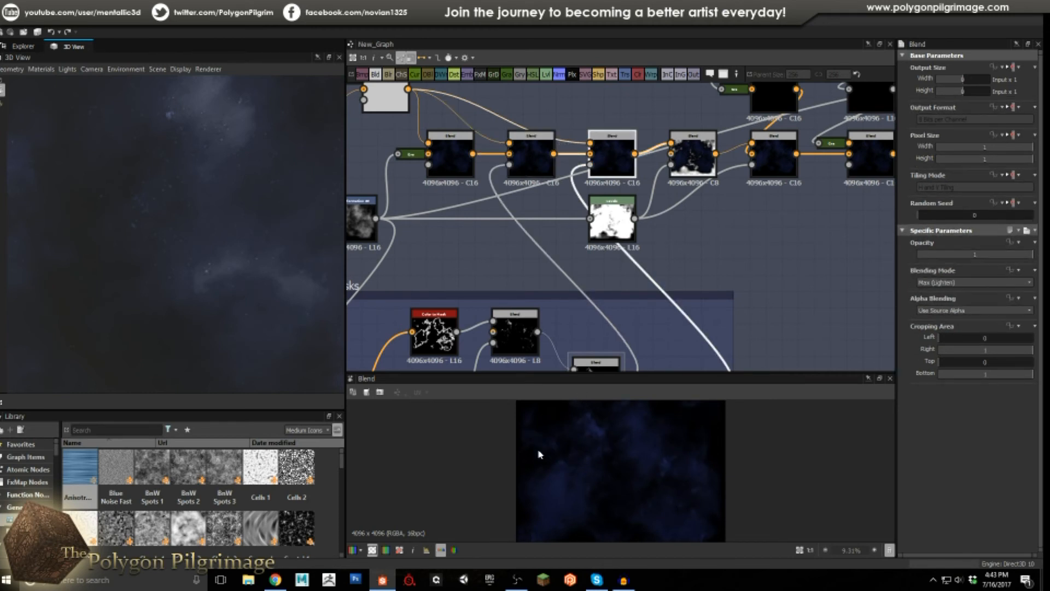
middle_click_drag(553, 215, 505, 284)
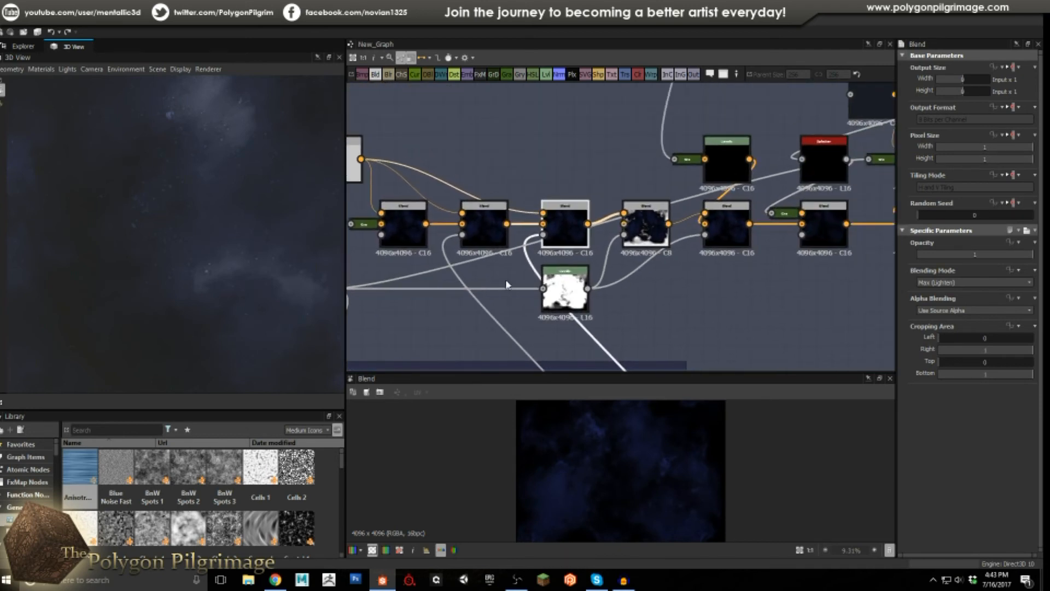
Compare the fourth Blend and its Levels cloud mask, ending on the transparent-edged nebula Blend.
left_click(651, 230)
scroll(628, 457, "down", 4)
scroll(629, 460, "up", 2)
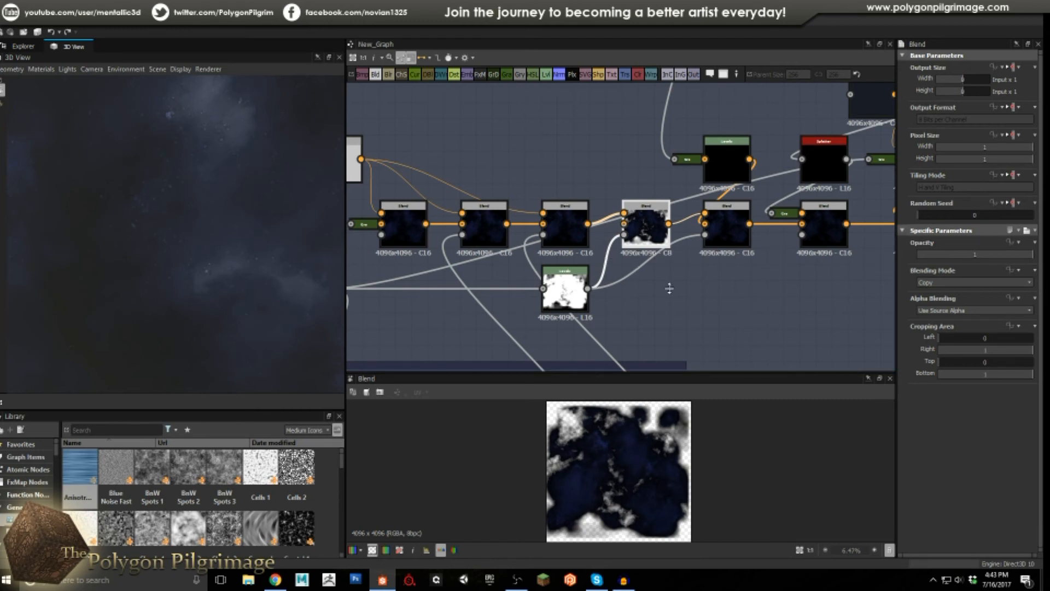
middle_click_drag(647, 284, 697, 253)
middle_click_drag(610, 264, 640, 263)
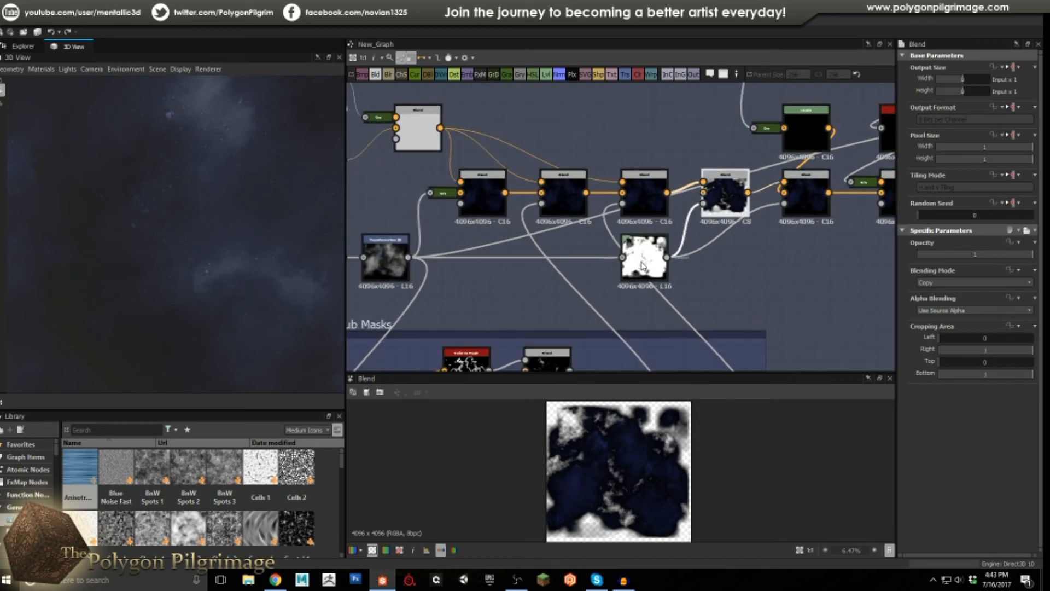
left_click(641, 265)
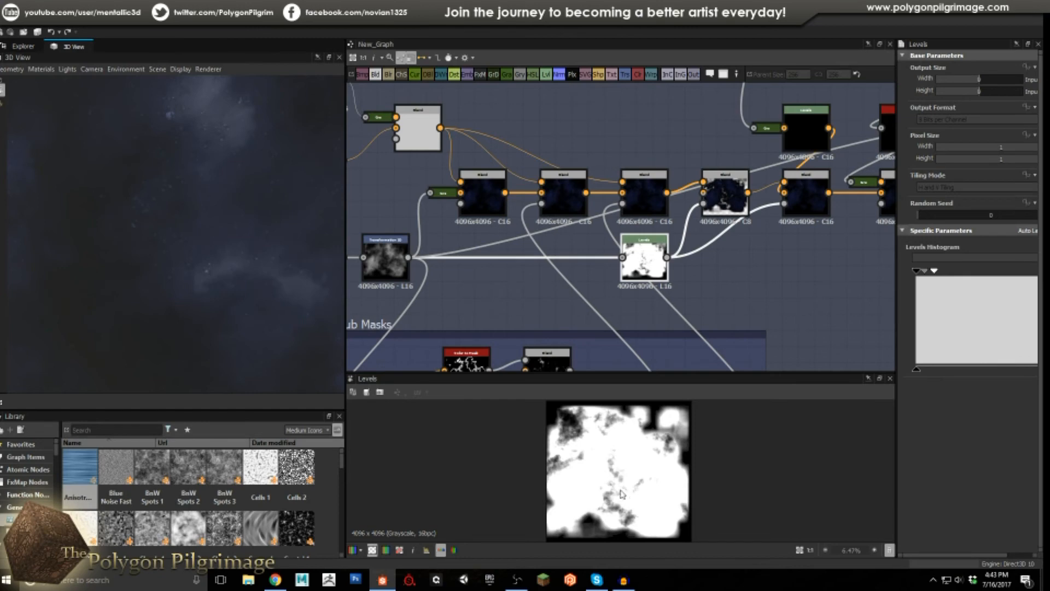
left_click(719, 191)
middle_click_drag(721, 192, 577, 255)
scroll(577, 256, "down", 6)
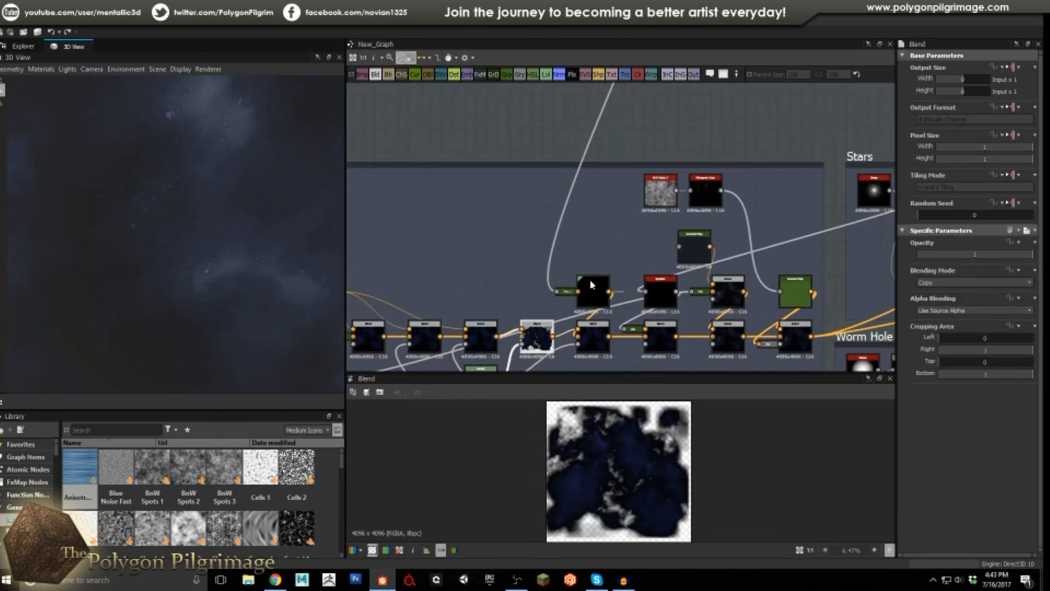
Inspect the Levels node near the nebula chain and the Blend node below it.
middle_click_drag(611, 257, 617, 144)
scroll(644, 133, "up", 4)
scroll(614, 169, "down", 3)
scroll(529, 308, "up", 8)
left_click(577, 219)
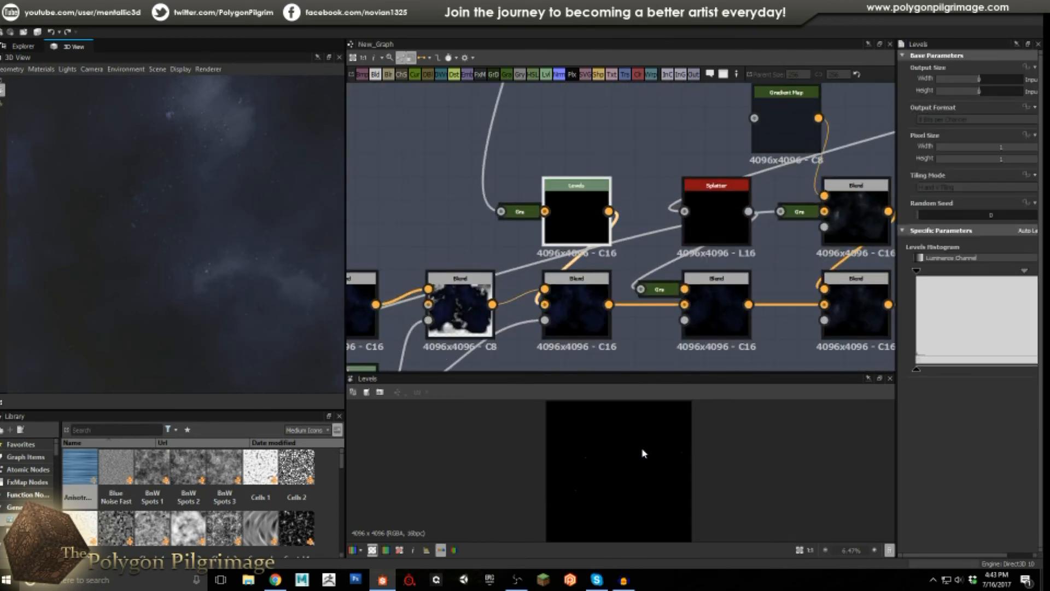
left_click(578, 310)
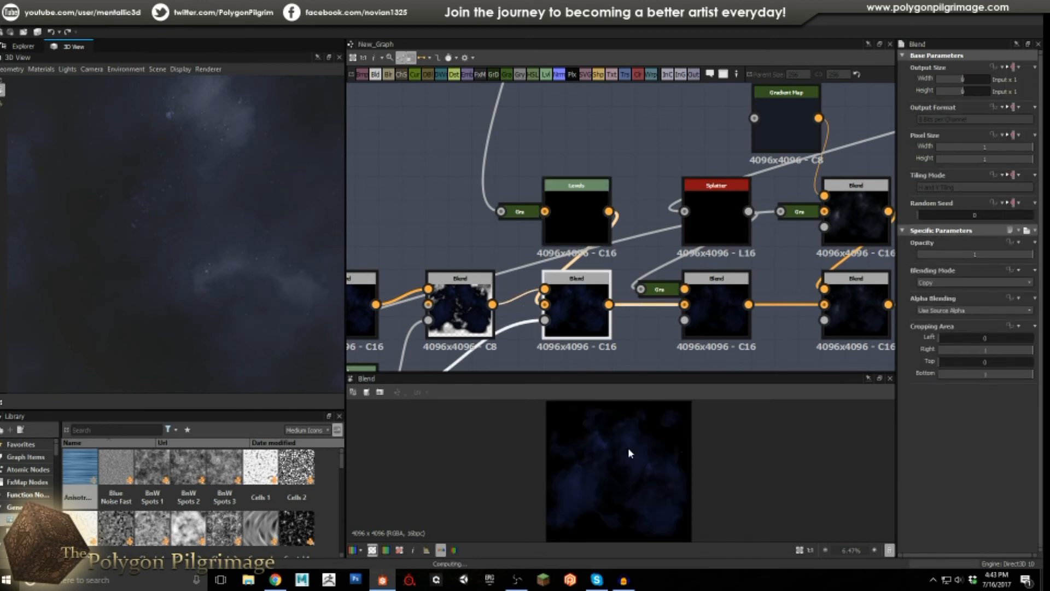
Select the Splatter node in the Stars section to show its parameters.
scroll(618, 446, "up", 6)
middle_click_drag(582, 496, 637, 461)
scroll(637, 461, "down", 3)
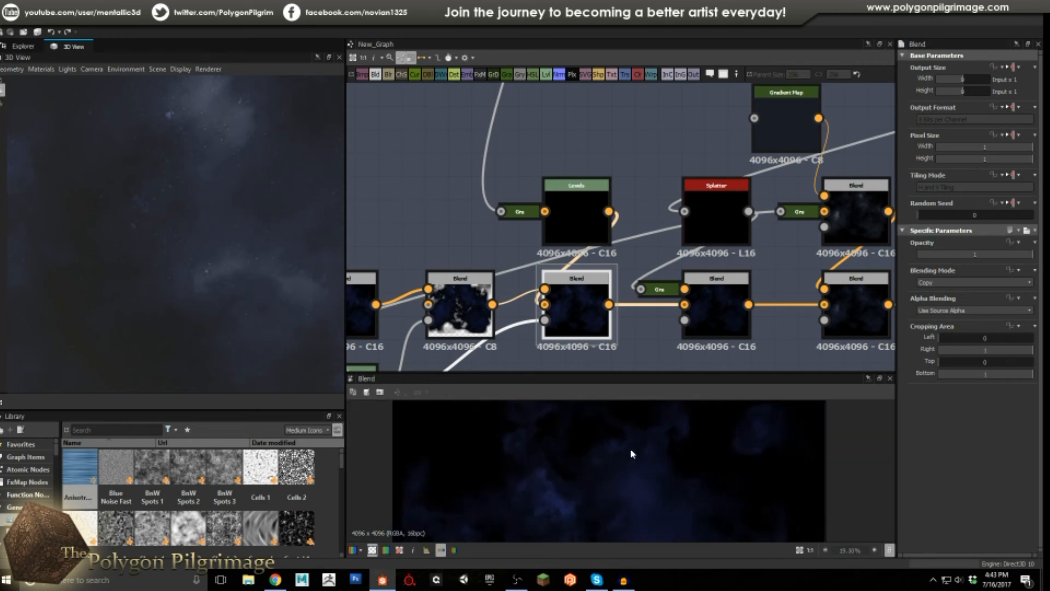
scroll(579, 210, "down", 2)
left_click(597, 216)
scroll(602, 232, "down", 3)
scroll(677, 201, "up", 4)
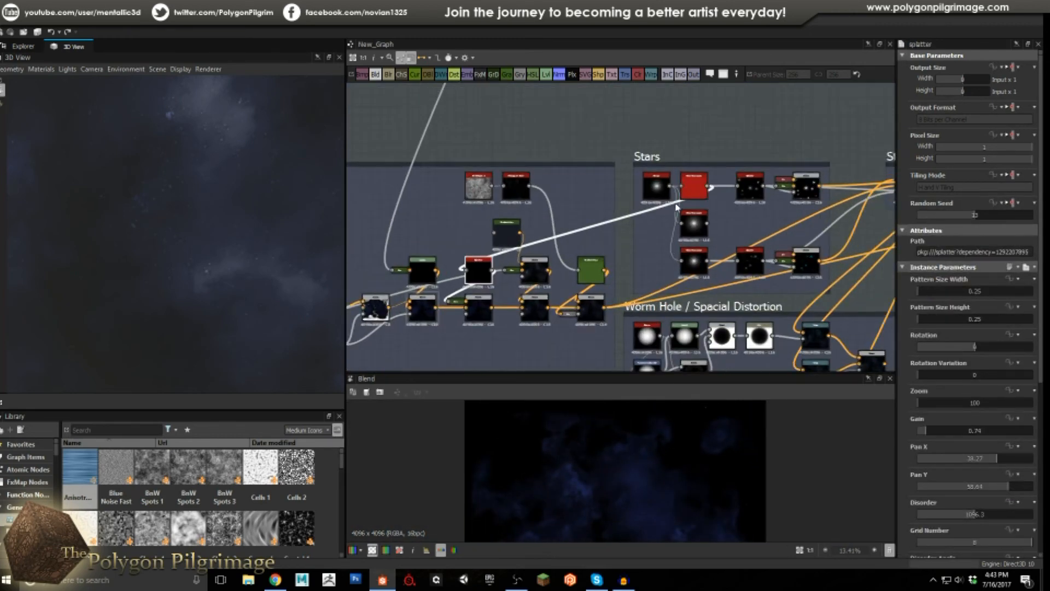
Compare the Blend nodes beside the Splatter and preview the one at 0.25 opacity.
middle_click_drag(484, 258, 678, 189)
scroll(680, 191, "down", 2)
scroll(536, 241, "up", 1)
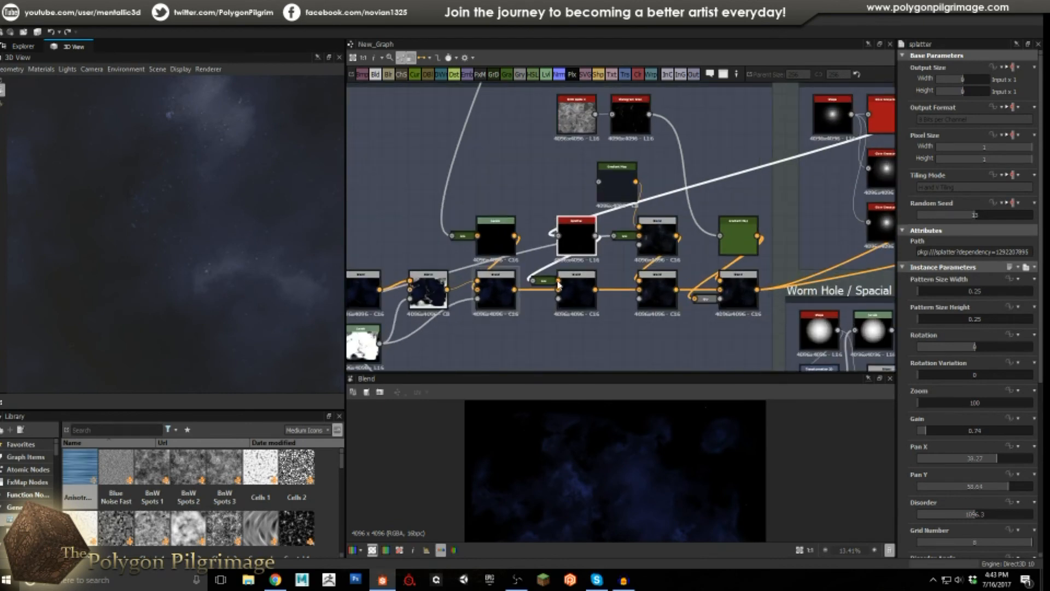
left_click(494, 288)
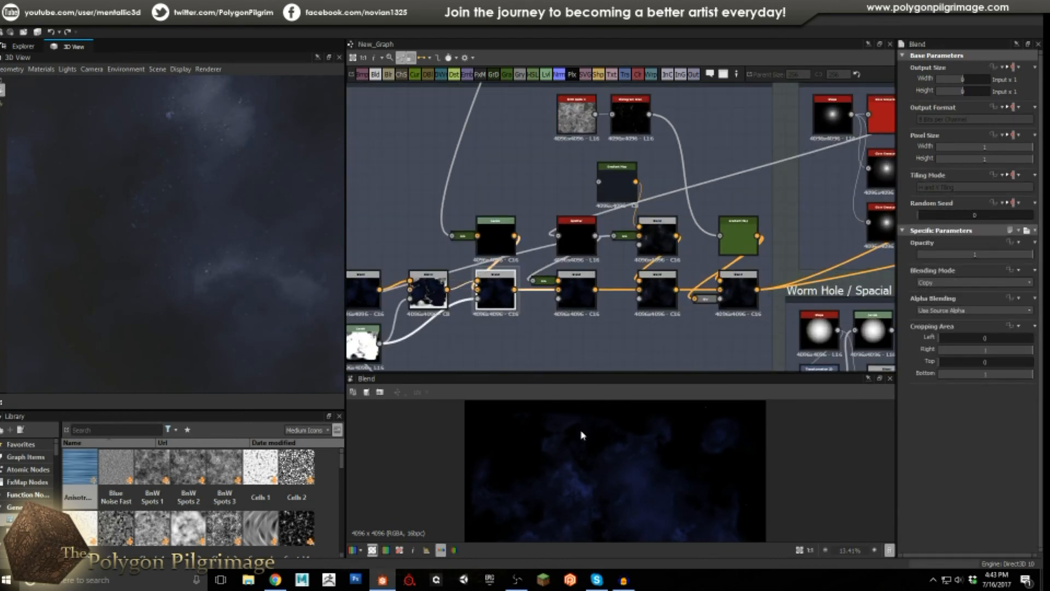
scroll(612, 449, "down", 1)
scroll(611, 449, "up", 2)
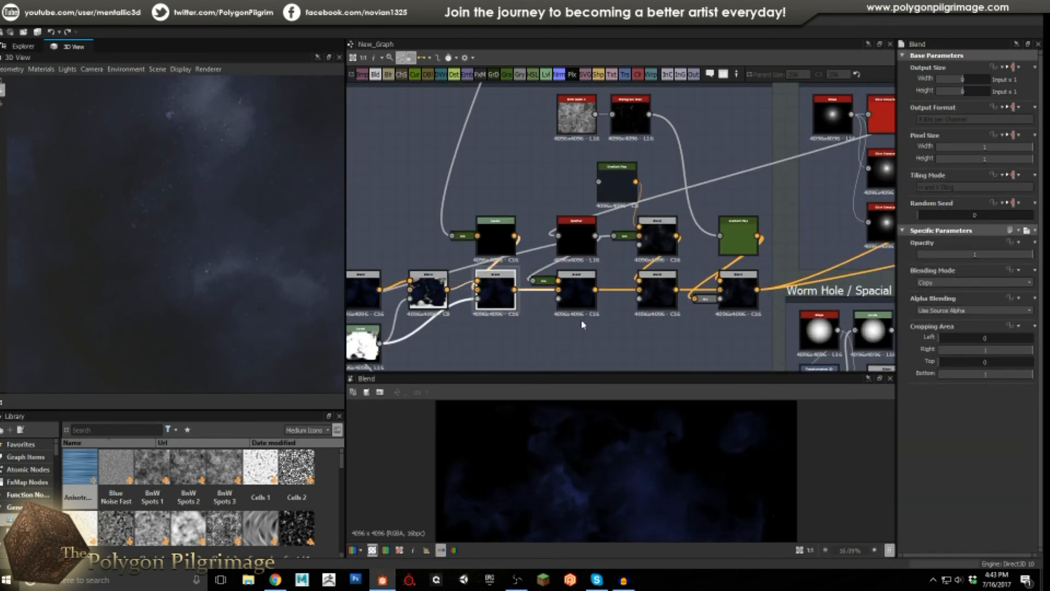
left_click(579, 291)
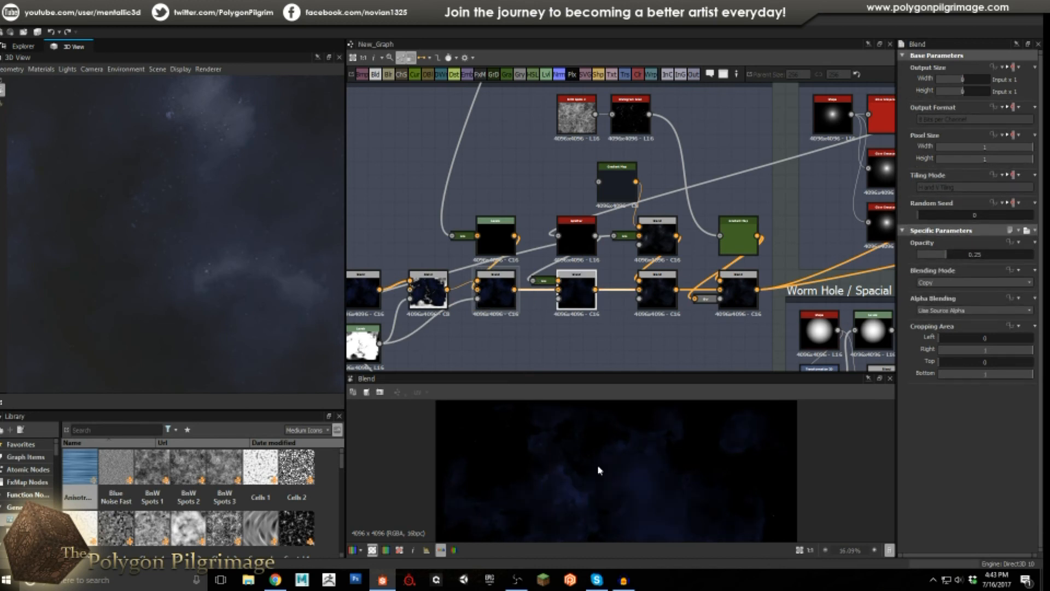
scroll(601, 437, "down", 2)
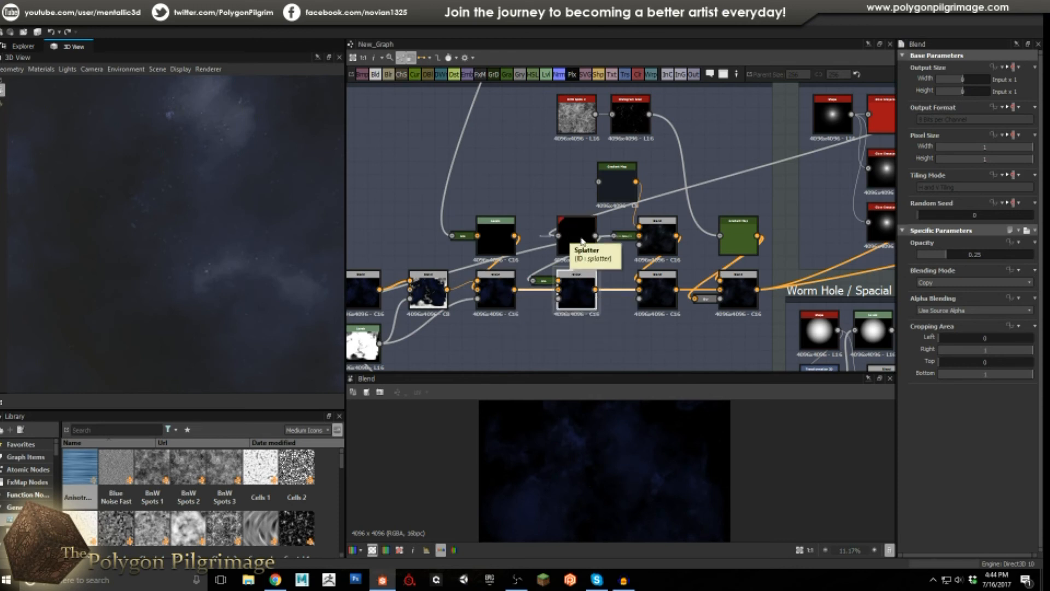
middle_click_drag(574, 239, 542, 268)
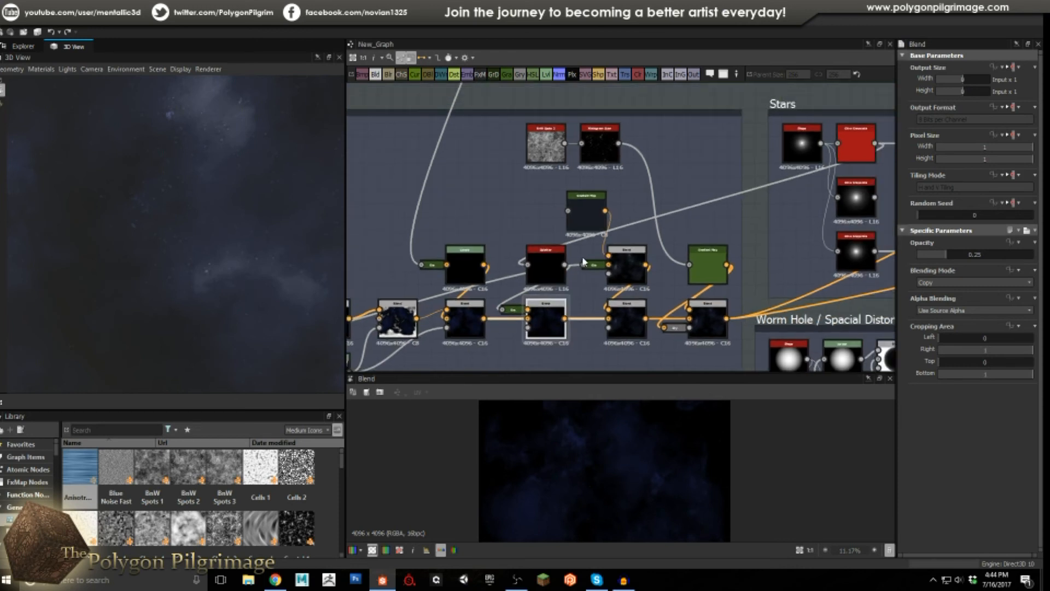
Review the Splatter star parameters, then select the 0.25-opacity Copy Blend beneath it.
left_click(544, 261)
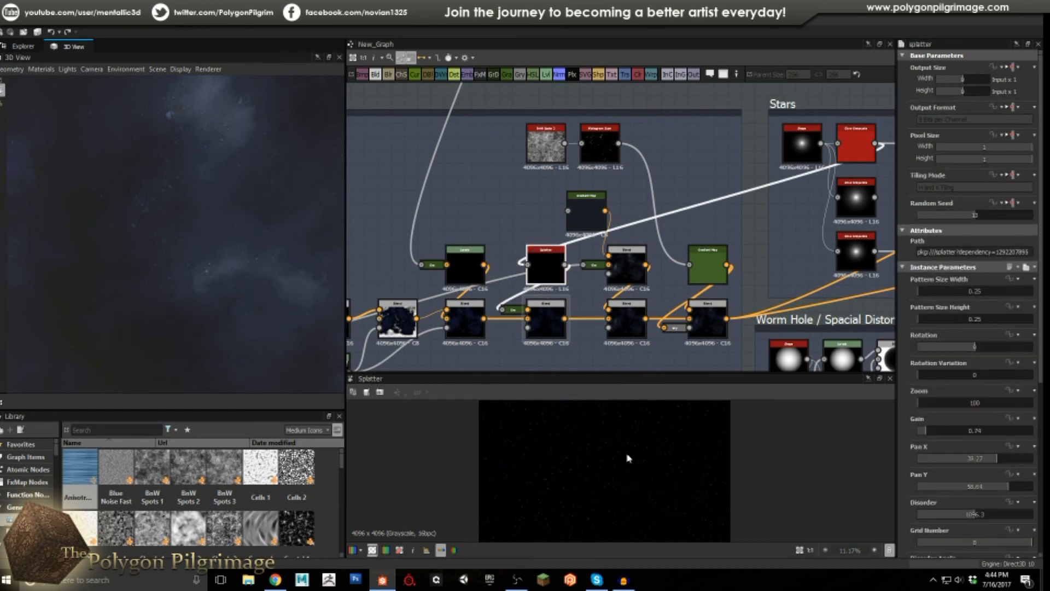
scroll(628, 459, "up", 3)
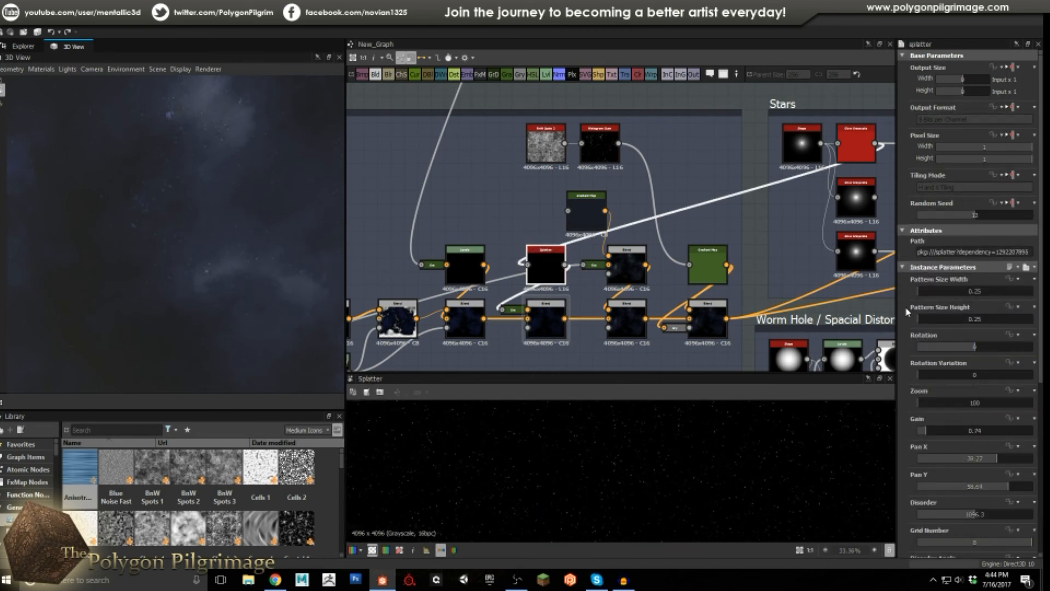
scroll(908, 312, "down", 3)
scroll(905, 276, "down", 1)
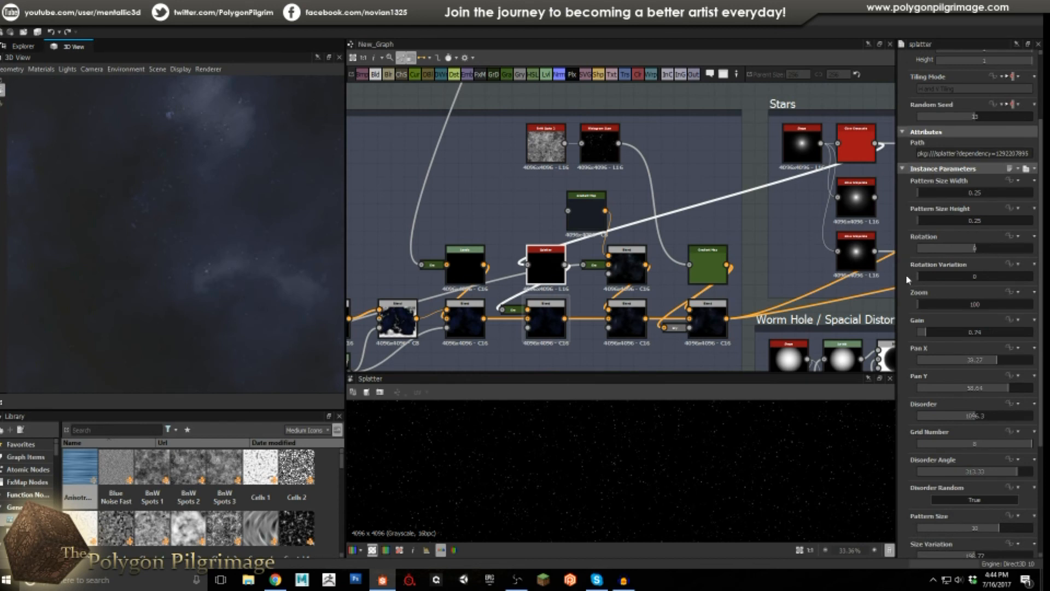
scroll(930, 268, "down", 1)
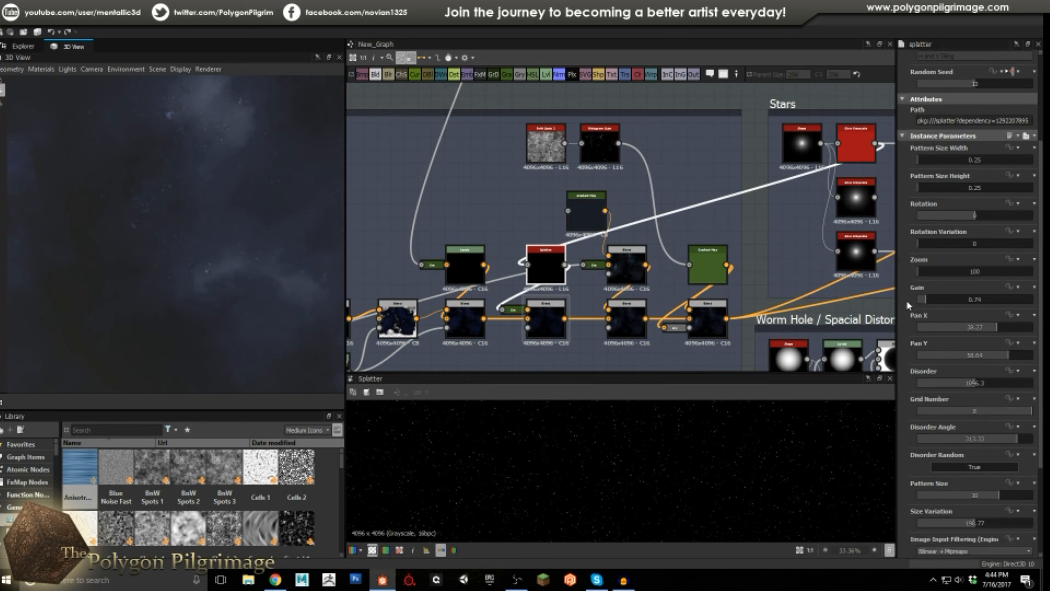
scroll(908, 304, "down", 1)
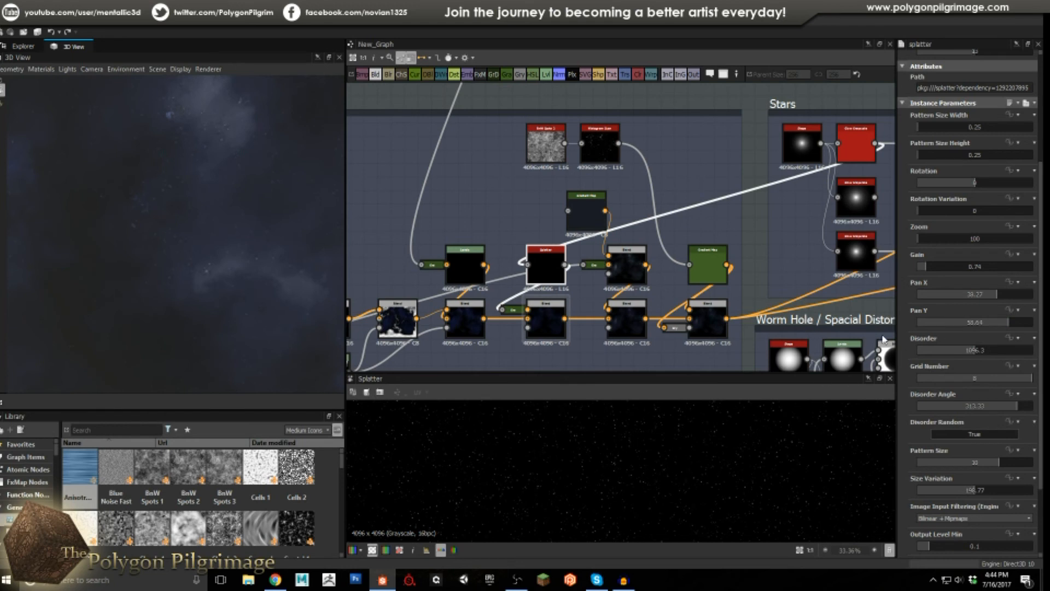
scroll(912, 339, "down", 1)
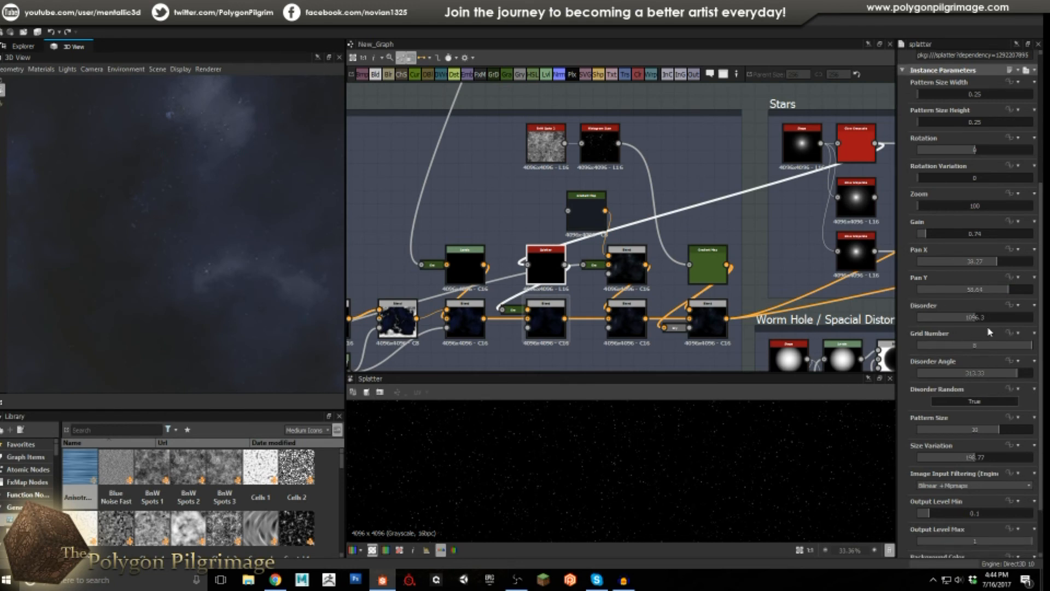
scroll(916, 344, "down", 1)
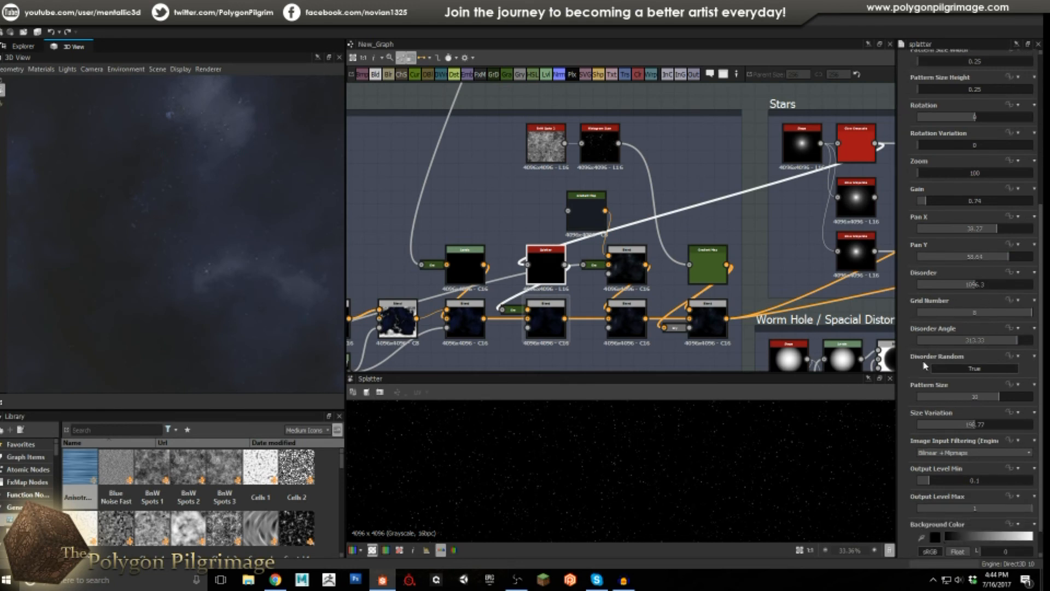
scroll(917, 352, "down", 1)
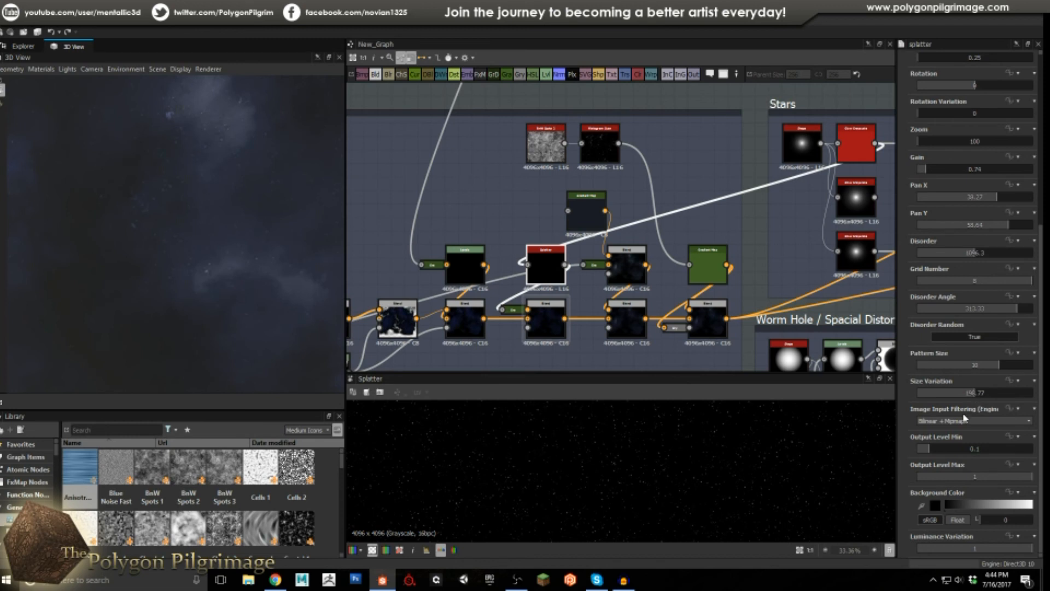
scroll(575, 466, "up", 1)
left_click(553, 324)
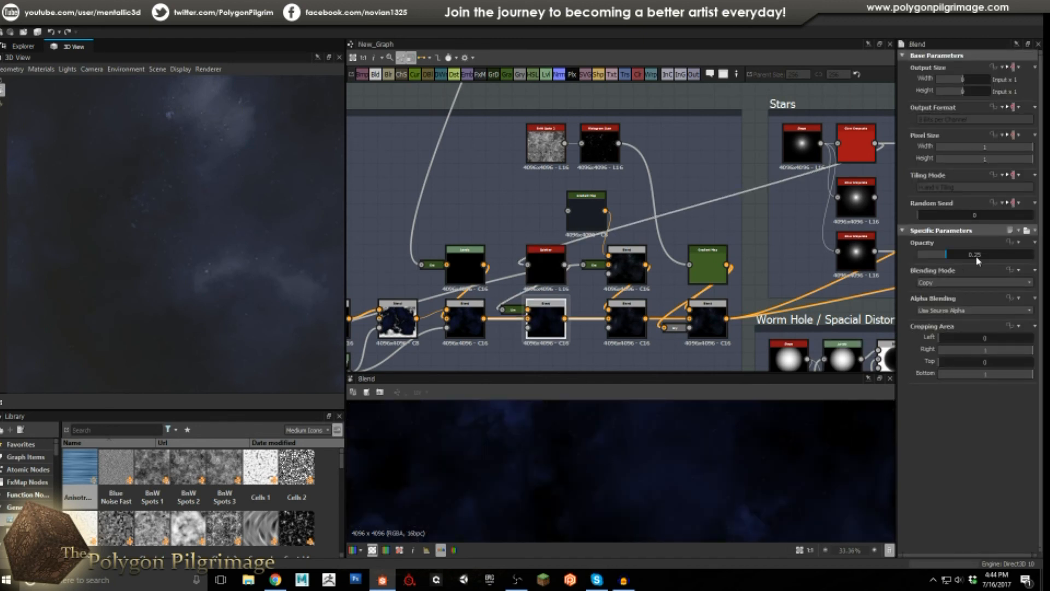
Nudge the Overlay Blend beside the Splatter up and right, then inspect the blue Gradient Map.
scroll(601, 462, "down", 3)
scroll(596, 467, "up", 5)
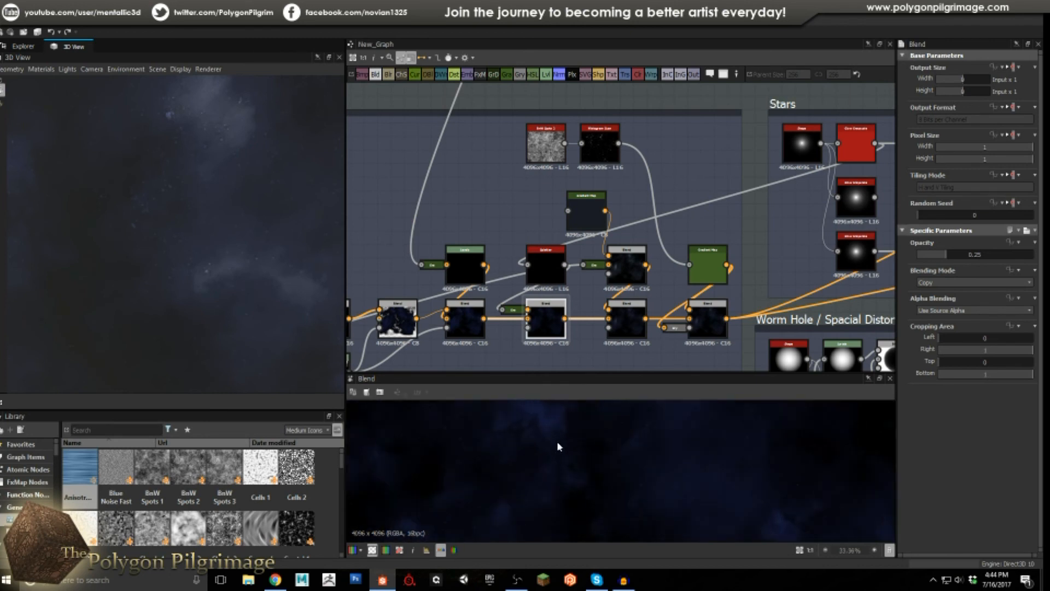
scroll(548, 448, "down", 5)
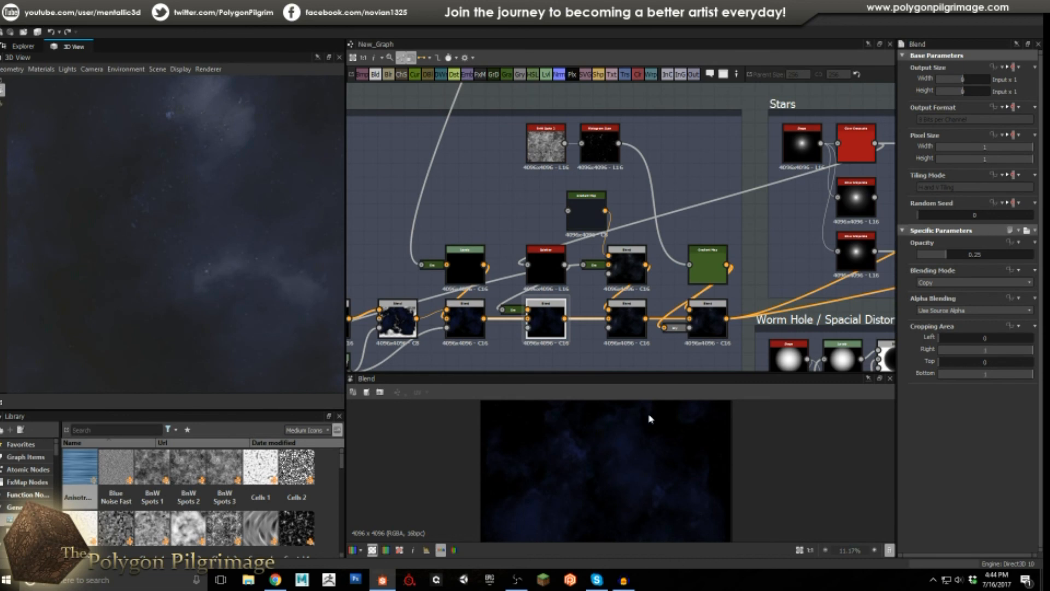
scroll(626, 325, "up", 1)
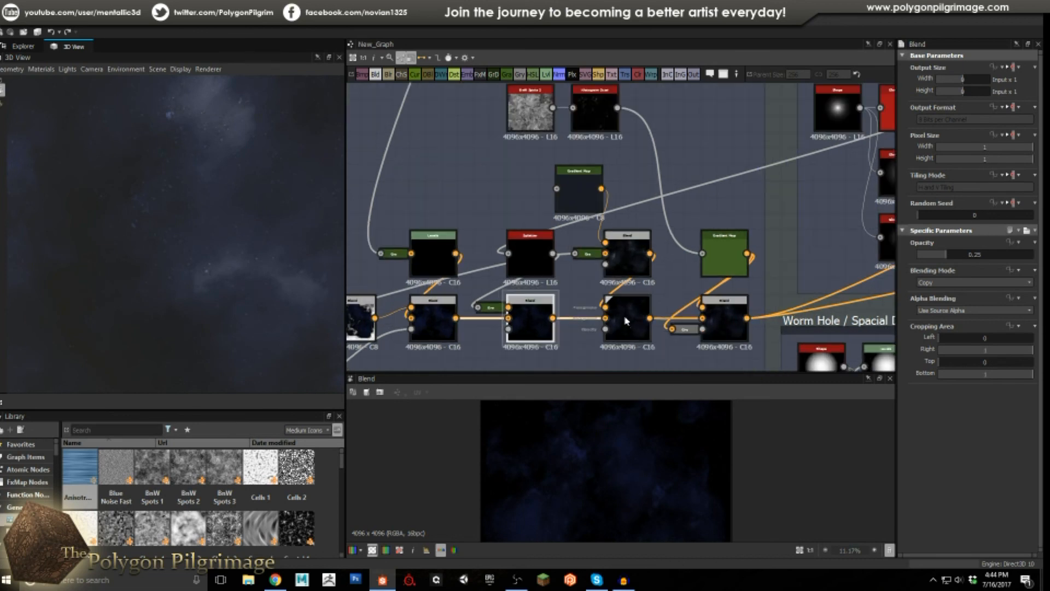
left_click(627, 254)
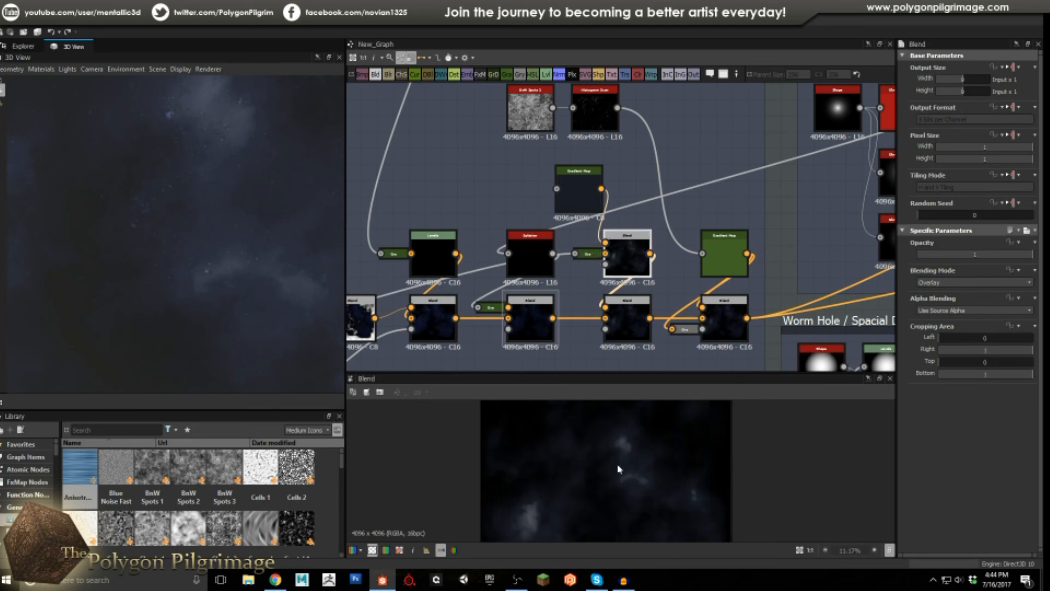
scroll(621, 470, "down", 2)
left_click_drag(644, 287, 653, 271)
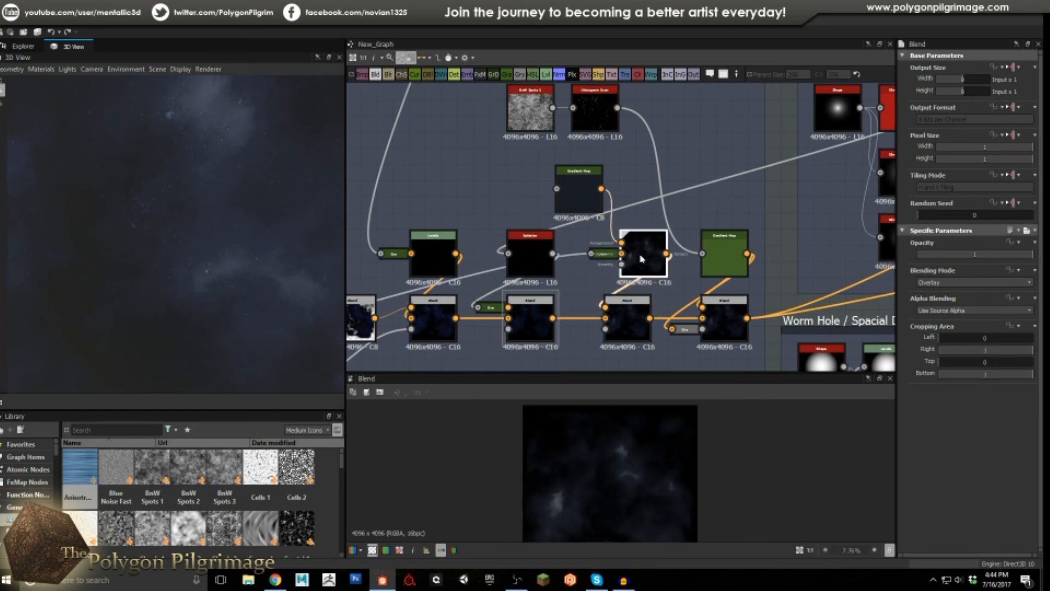
left_click(579, 189)
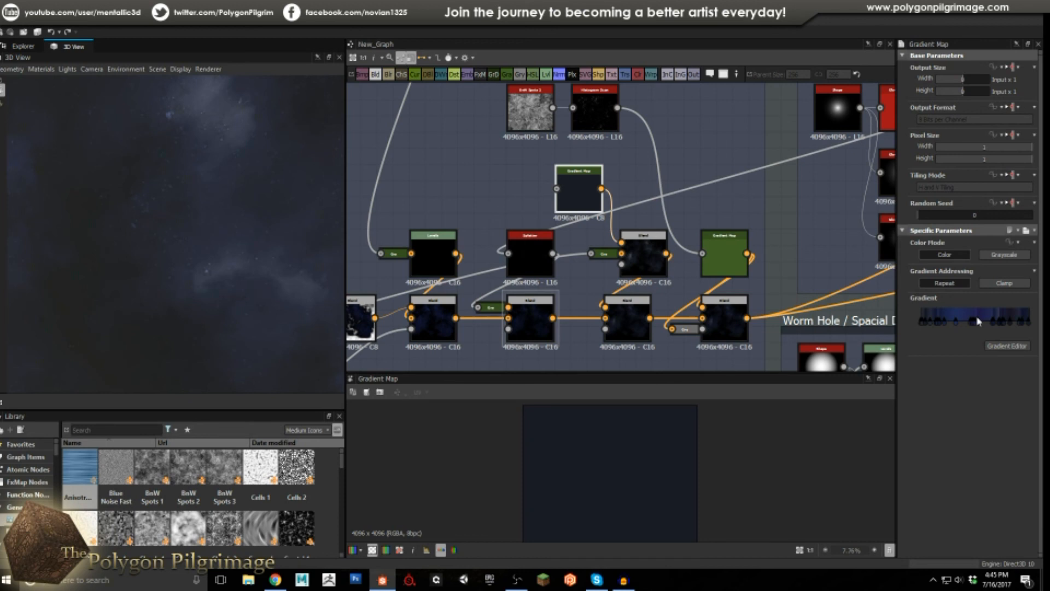
Shift the Overlay Blend node slightly to the left.
left_click(654, 253)
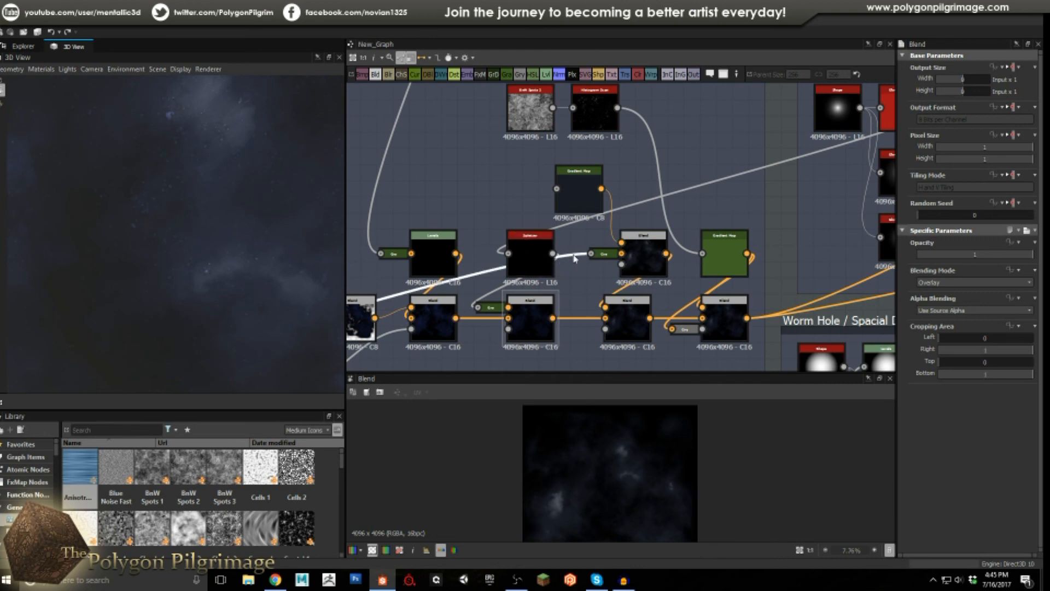
scroll(499, 265, "down", 3)
scroll(498, 265, "up", 3)
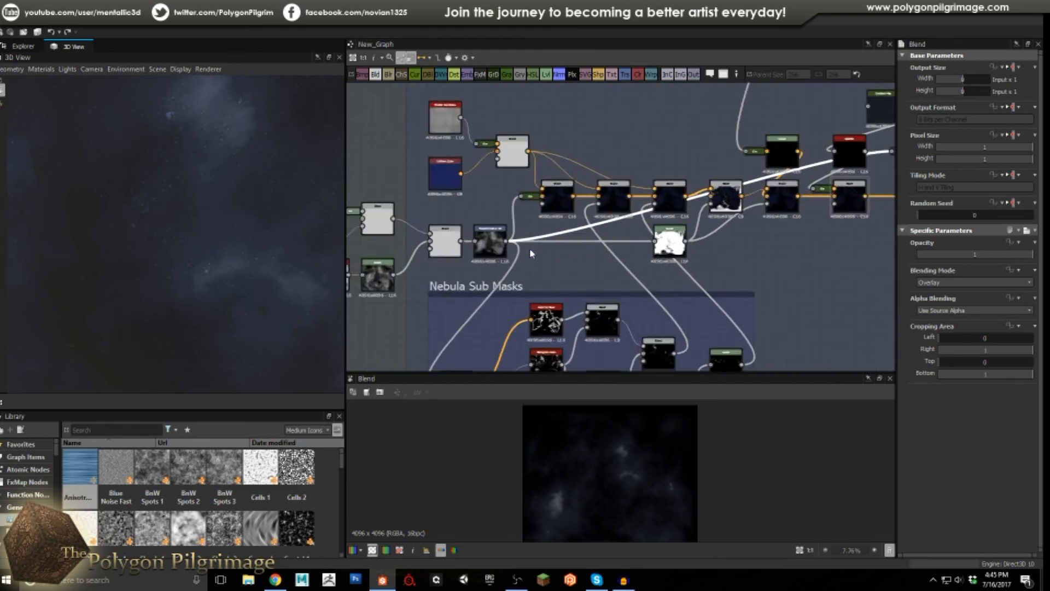
scroll(483, 241, "down", 2)
middle_click_drag(855, 170, 658, 217)
scroll(658, 217, "up", 4)
left_click(657, 216)
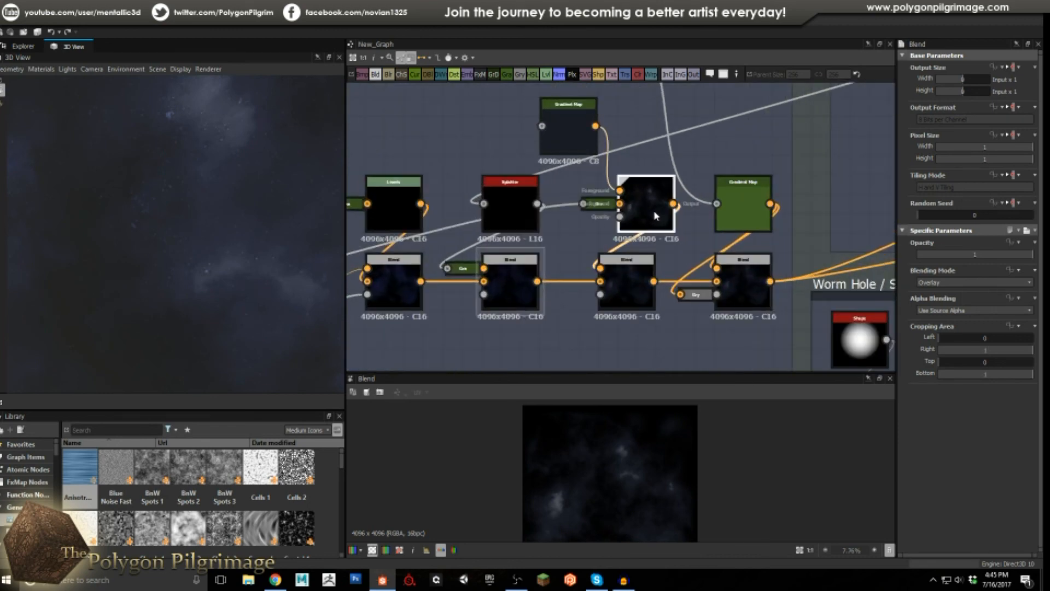
left_click_drag(656, 213, 637, 208)
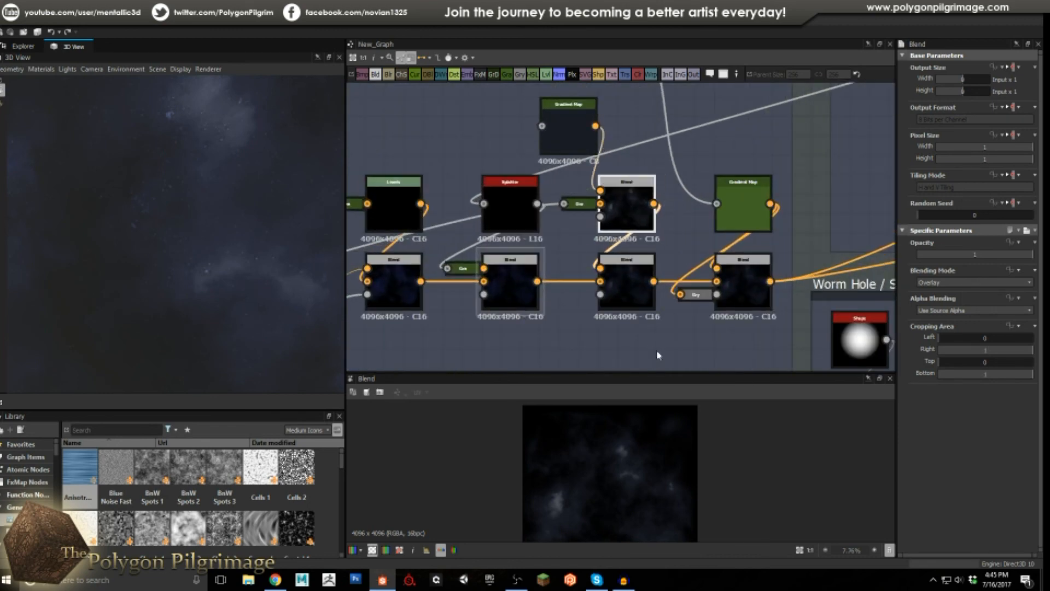
scroll(638, 477, "up", 3)
scroll(623, 458, "down", 3)
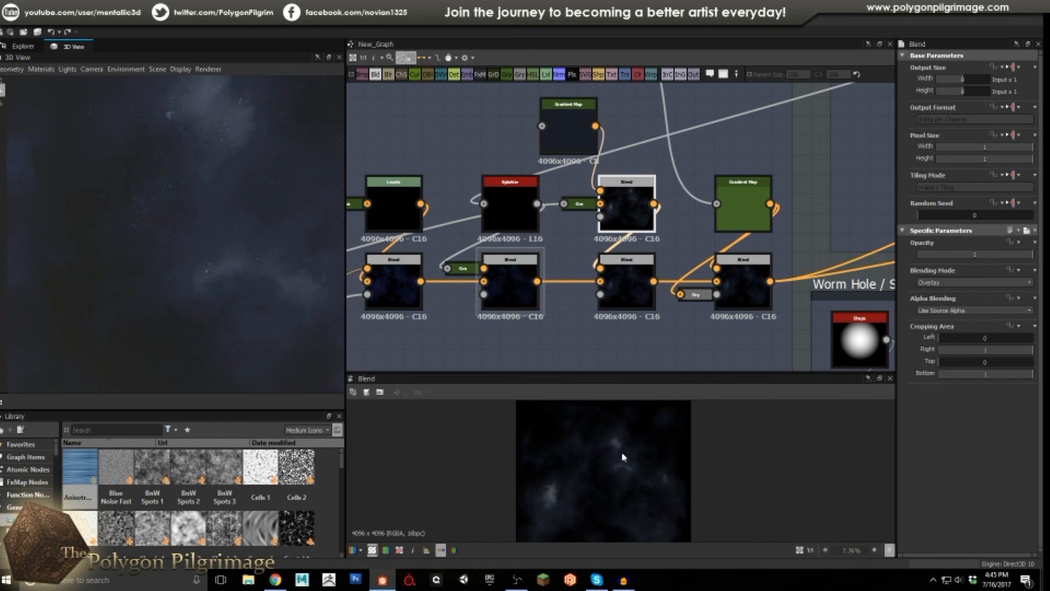
Check the bottom-row Blend opacities: 0.5 on the third, 0.25 on the second.
left_click(617, 286)
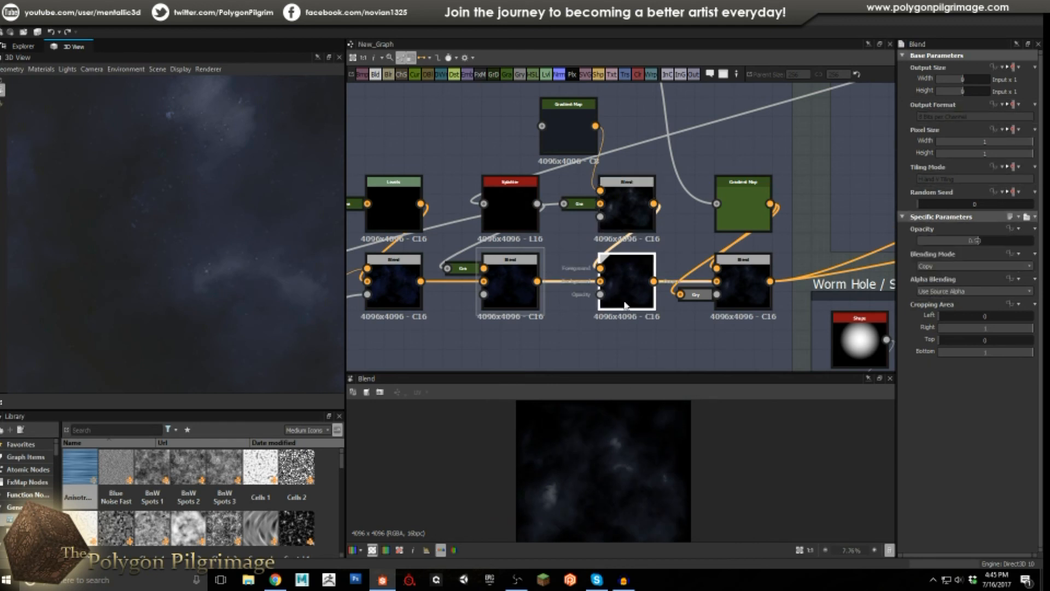
scroll(621, 456, "up", 3)
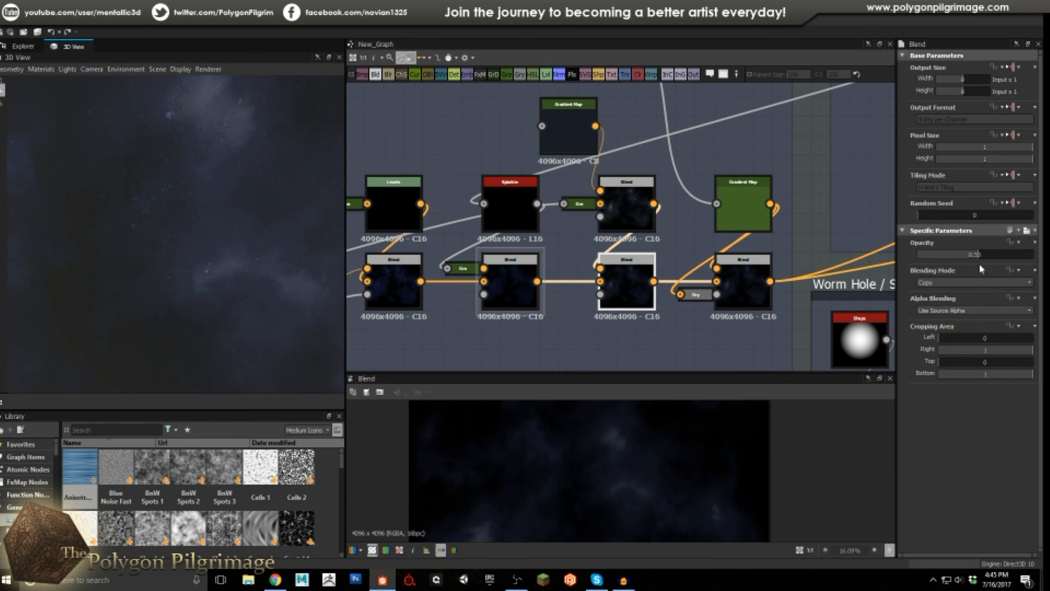
left_click(513, 283)
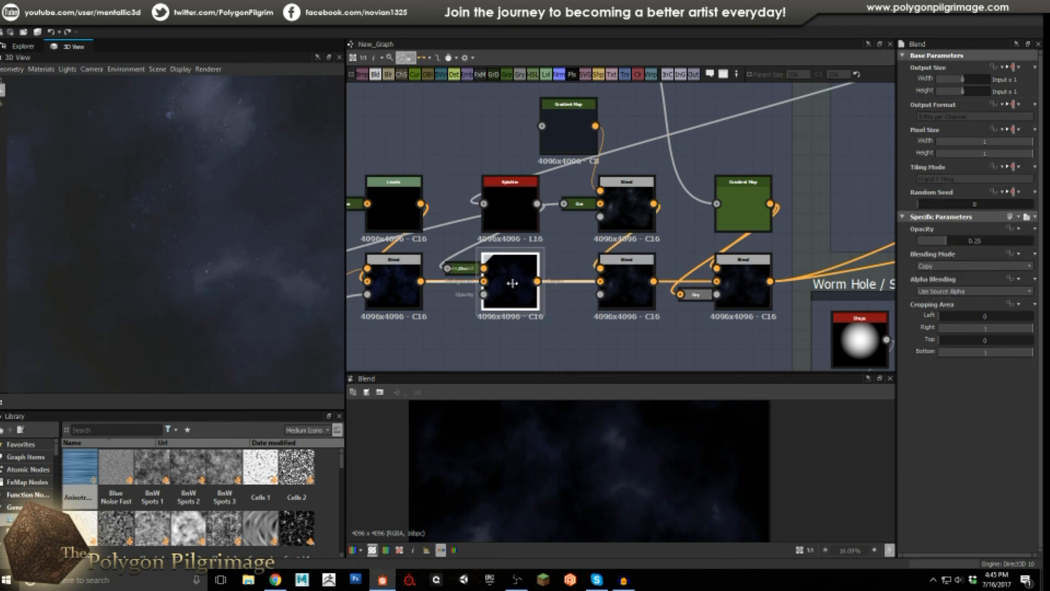
scroll(628, 436, "up", 2)
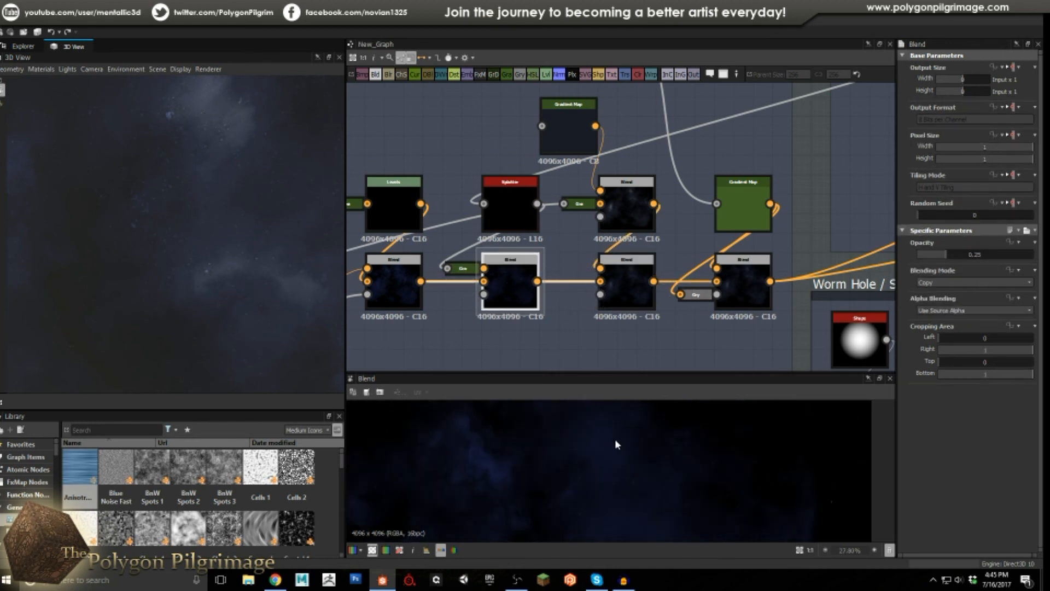
left_click(630, 294)
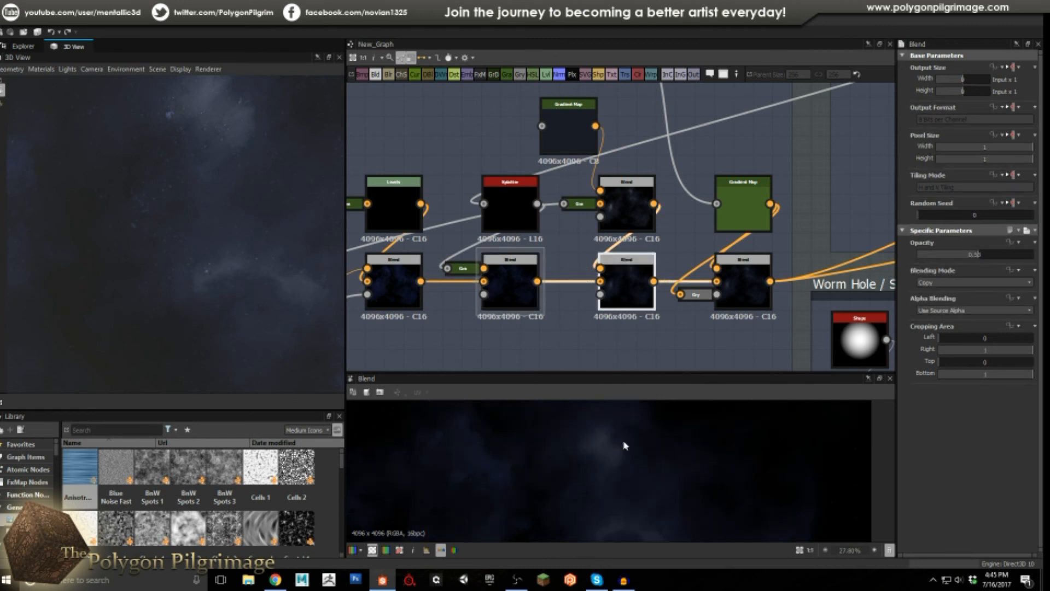
scroll(608, 470, "down", 2)
scroll(582, 475, "up", 3)
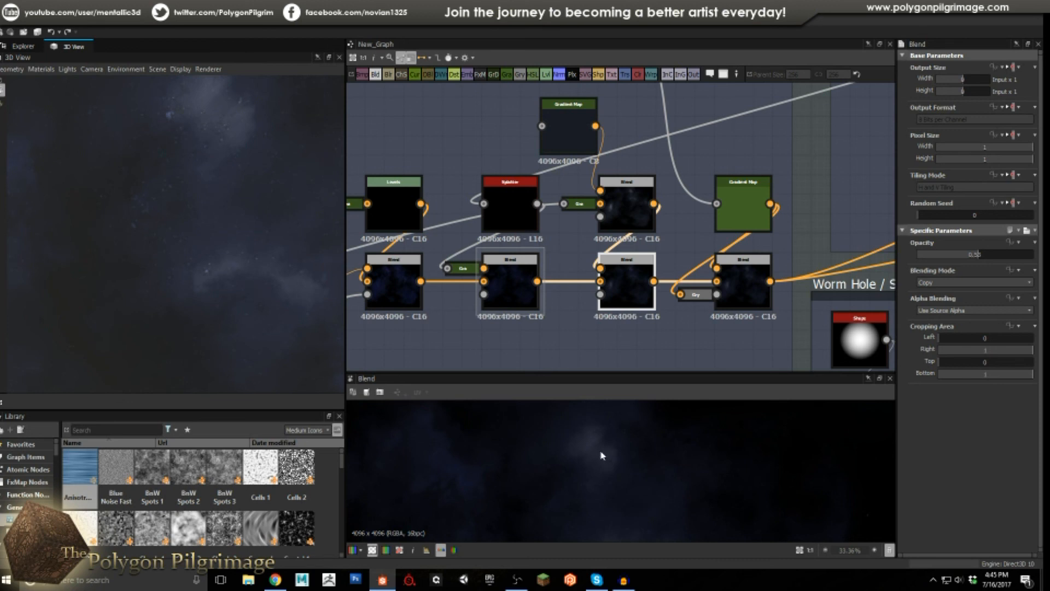
scroll(604, 453, "up", 3)
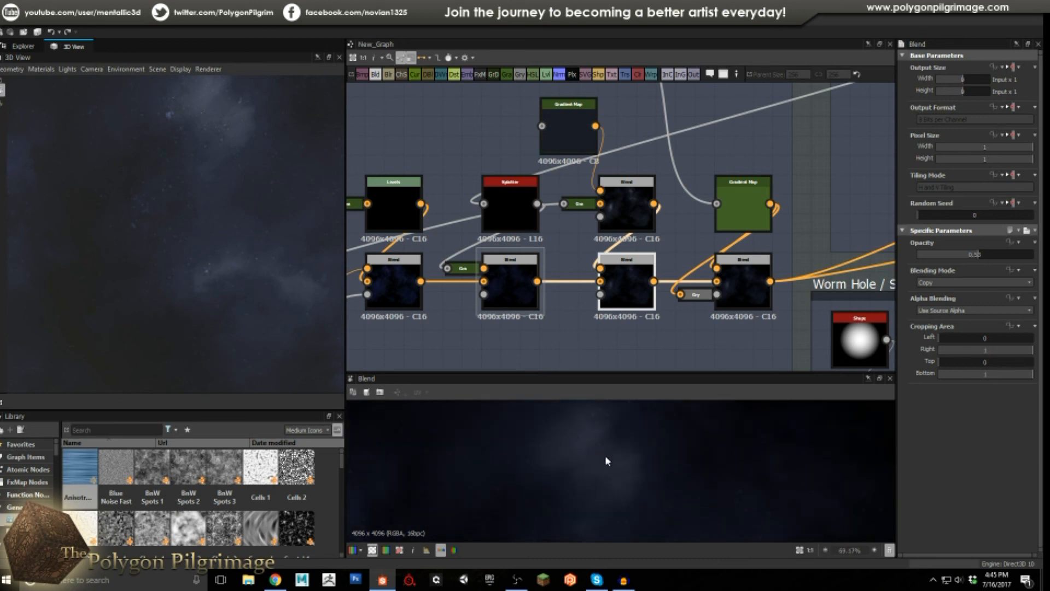
scroll(607, 439, "down", 1)
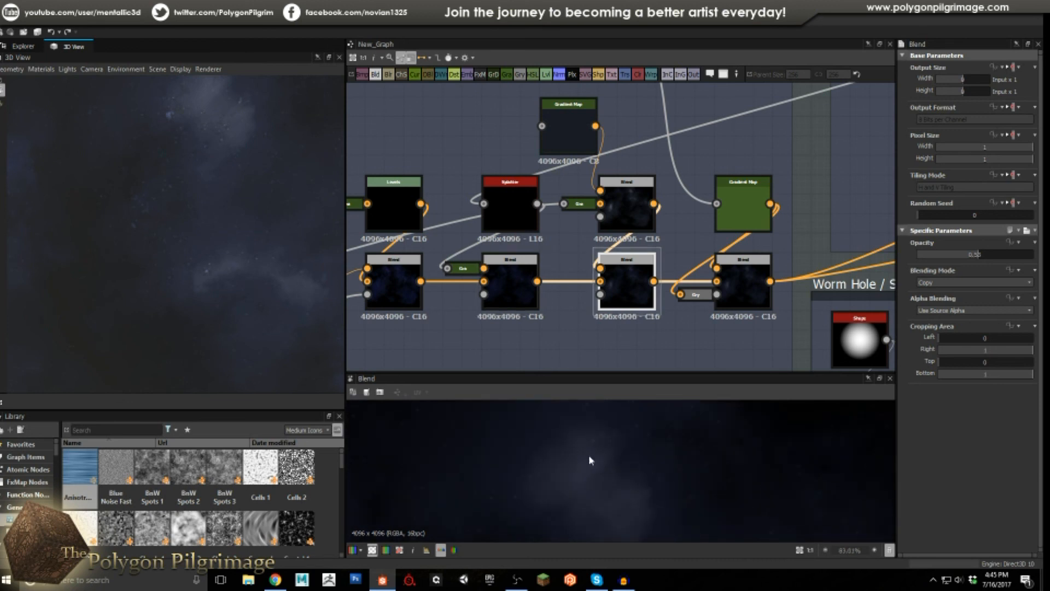
scroll(588, 455, "down", 5)
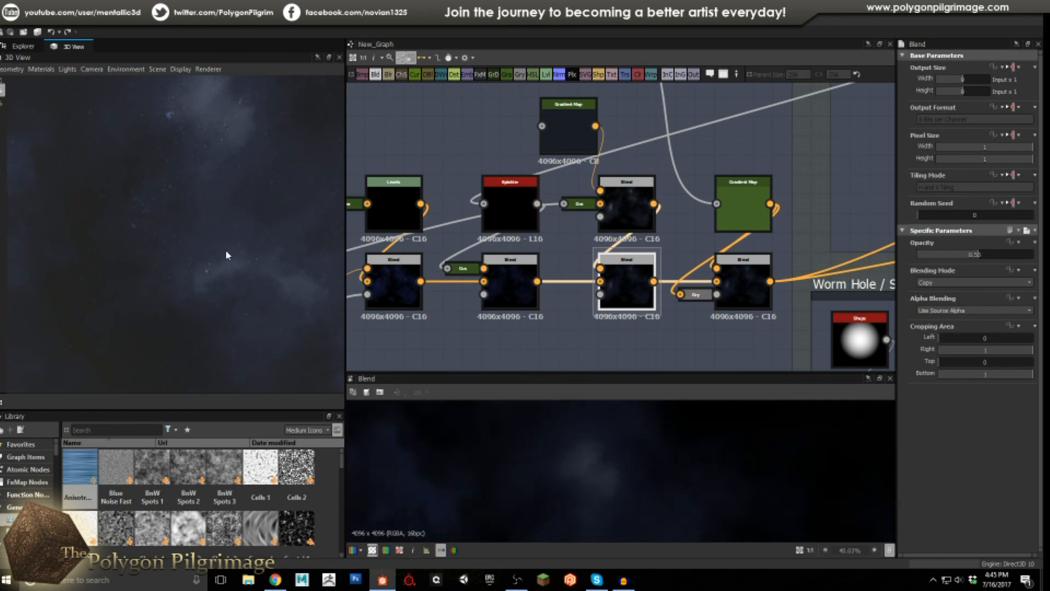
Inspect the rightmost Overlay Blend's settings, then bring the BnW Spots nodes into view.
mouse_move(225, 246)
left_mouse_down()
mouse_move(222, 256)
mouse_move(237, 243)
left_mouse_up()
middle_click_drag(727, 276, 669, 270)
left_click(687, 270)
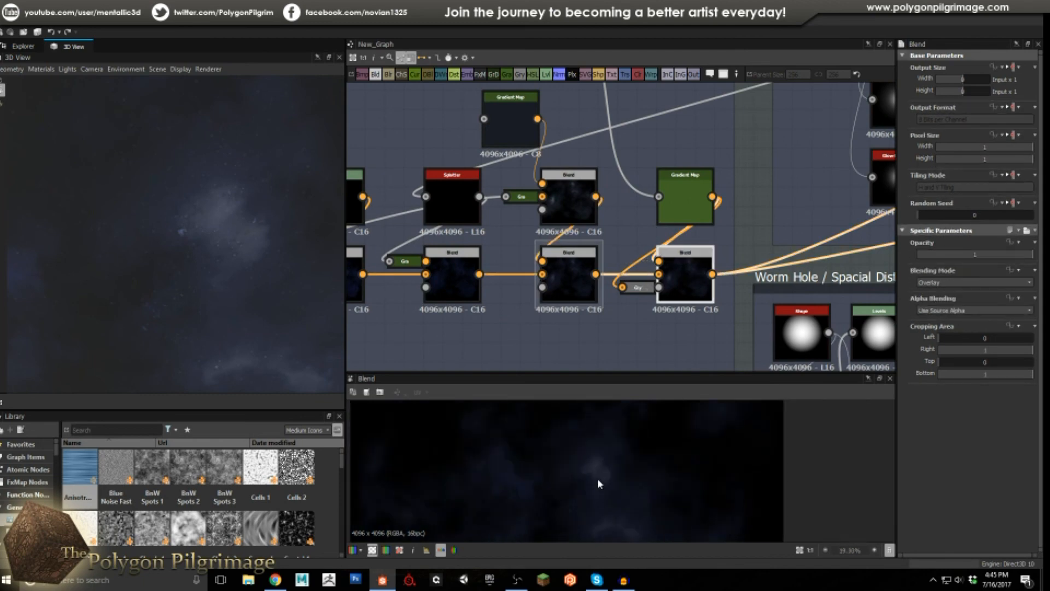
scroll(597, 478, "up", 3)
middle_click_drag(659, 252, 657, 301)
scroll(656, 296, "down", 4)
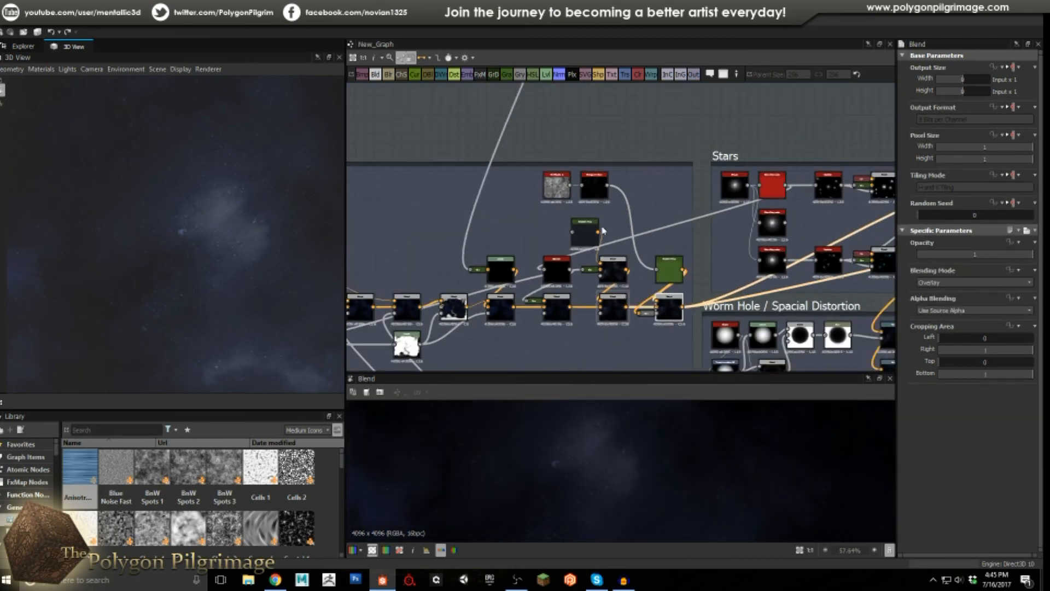
scroll(581, 200, "up", 2)
scroll(563, 186, "up", 2)
Preview the BnW Spots noise and the Histogram Scan output.
double_click(539, 169)
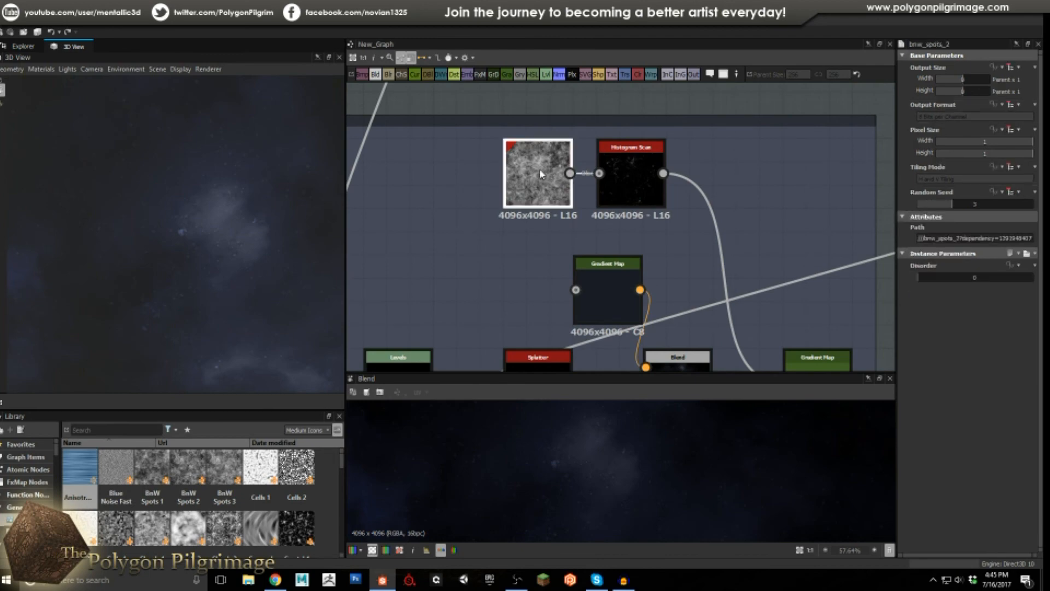
left_click(644, 173)
double_click(646, 176)
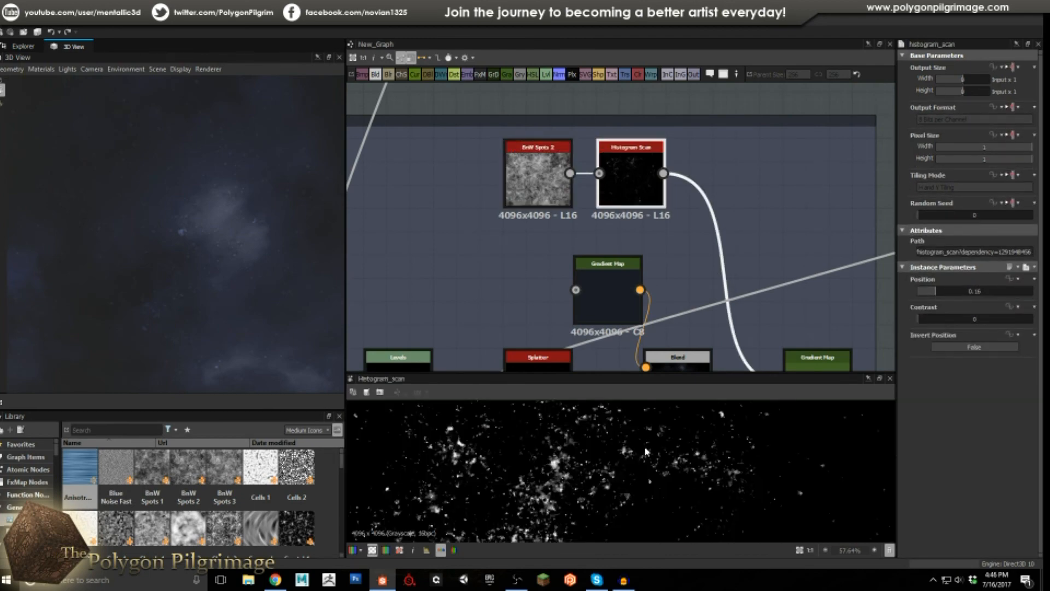
scroll(535, 472, "up", 3)
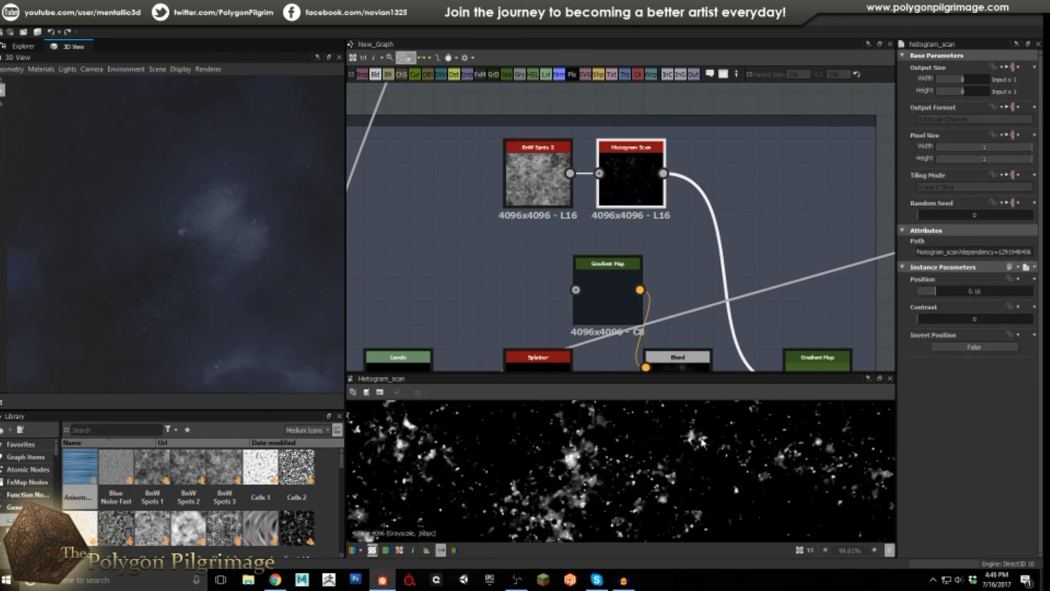
scroll(703, 442, "down", 1)
scroll(694, 230, "down", 2)
Preview the Overlay Blend output: a dark blue nebula with faint star specks.
middle_click_drag(775, 345, 686, 248)
left_click(686, 248)
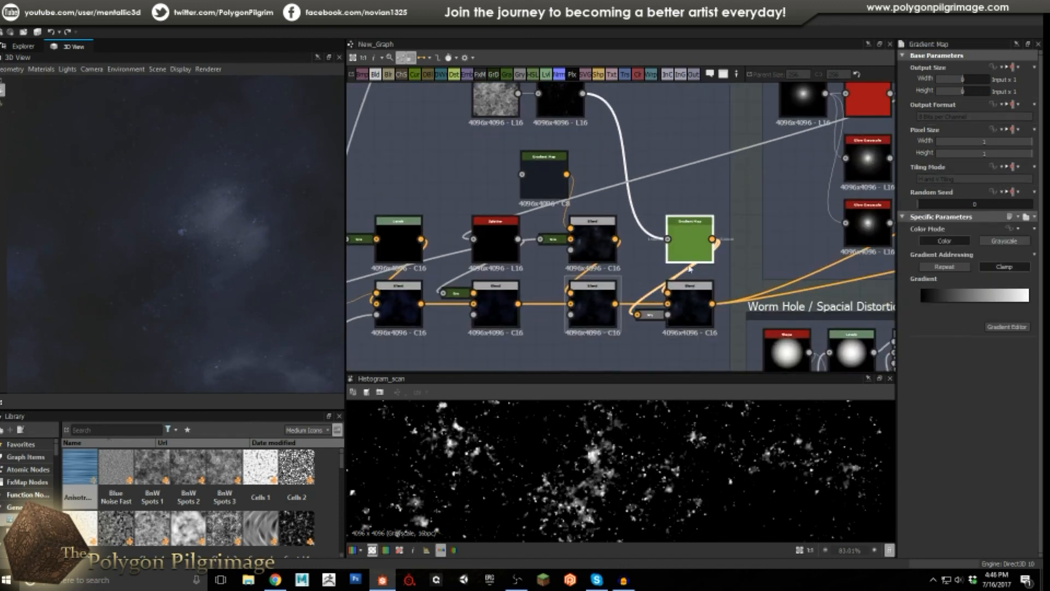
double_click(688, 310)
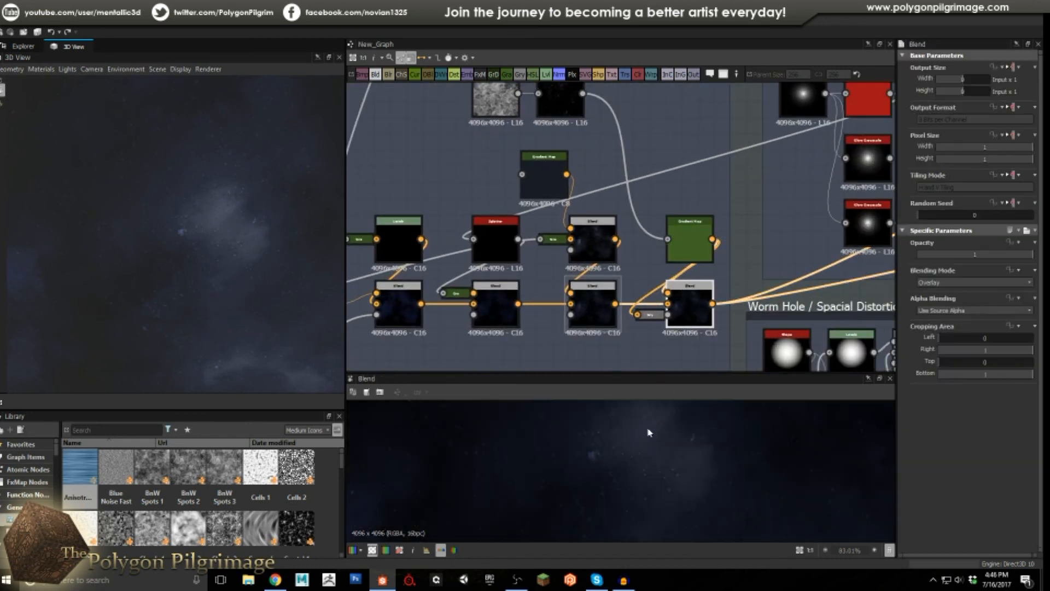
scroll(613, 461, "down", 4)
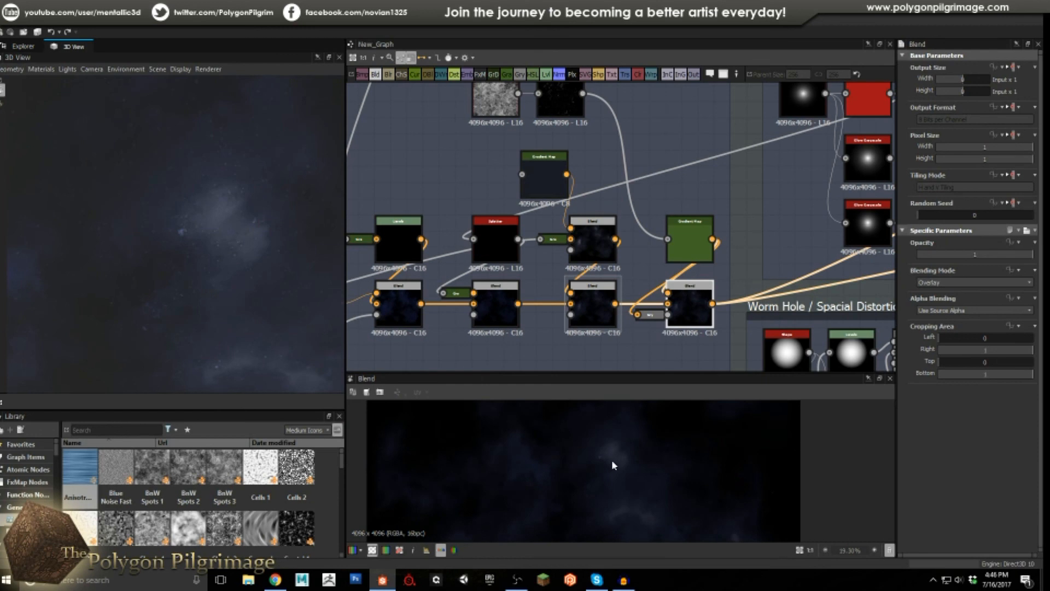
scroll(621, 462, "up", 4)
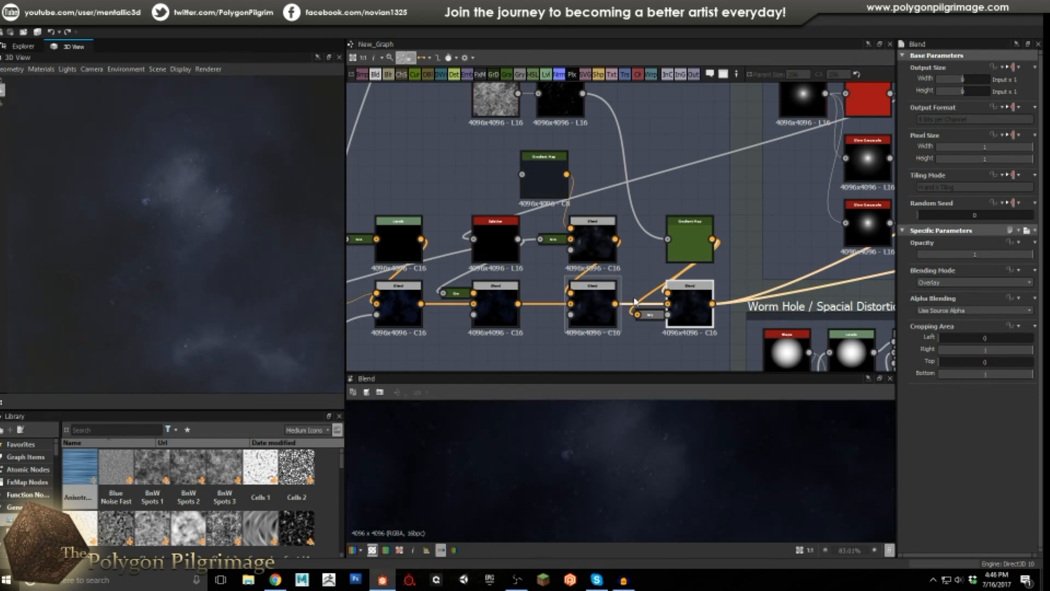
middle_click_drag(661, 272, 625, 267)
scroll(625, 268, "down", 8)
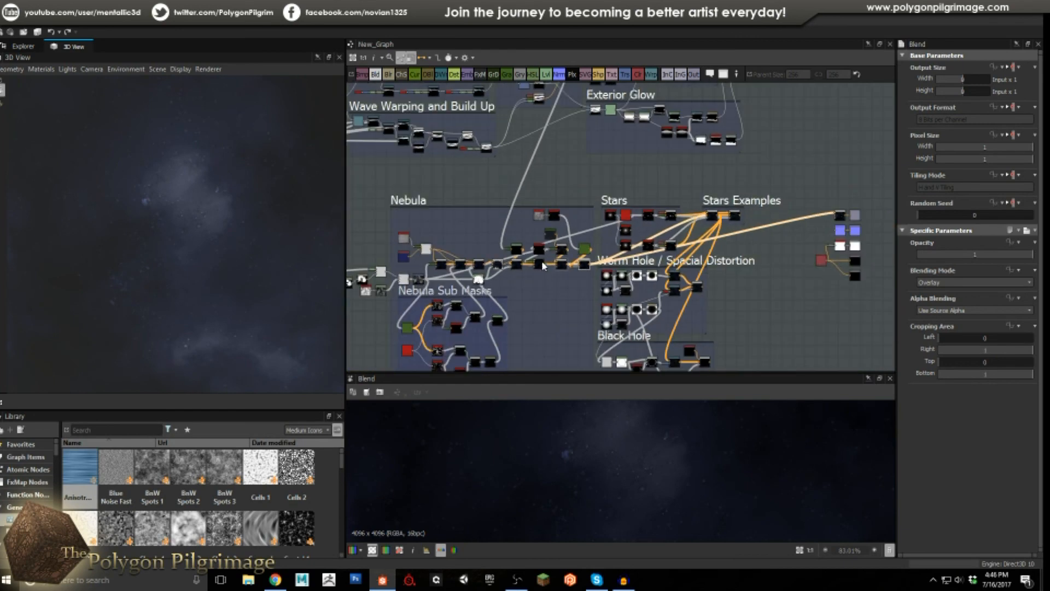
Preview the Stars Examples Copy Blend, zooming in on its glowing blue stars.
scroll(604, 197, "up", 5)
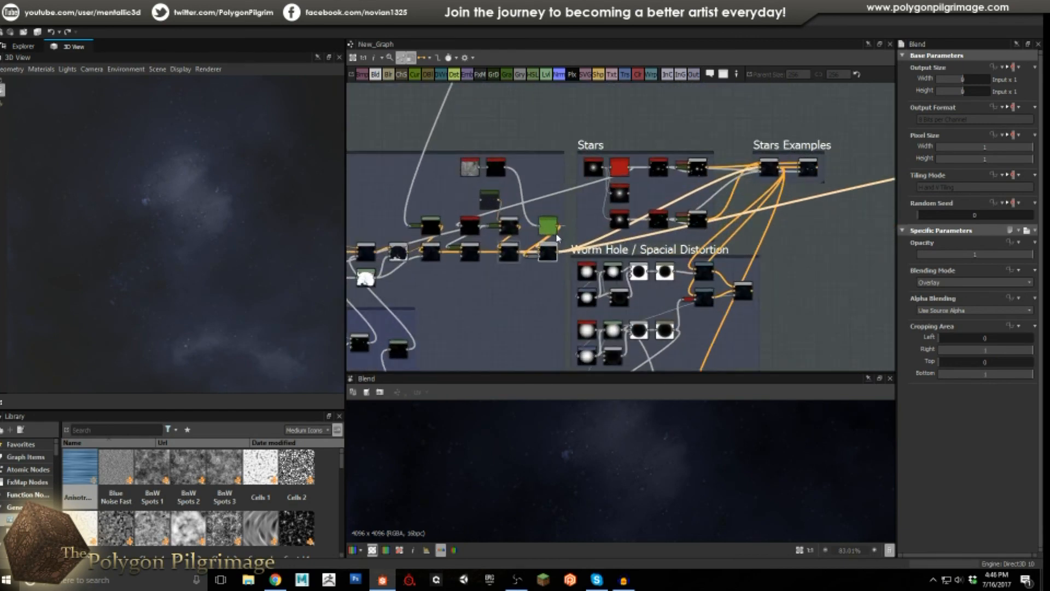
middle_click_drag(582, 249, 499, 267)
middle_click_drag(746, 198, 683, 222)
scroll(728, 187, "up", 2)
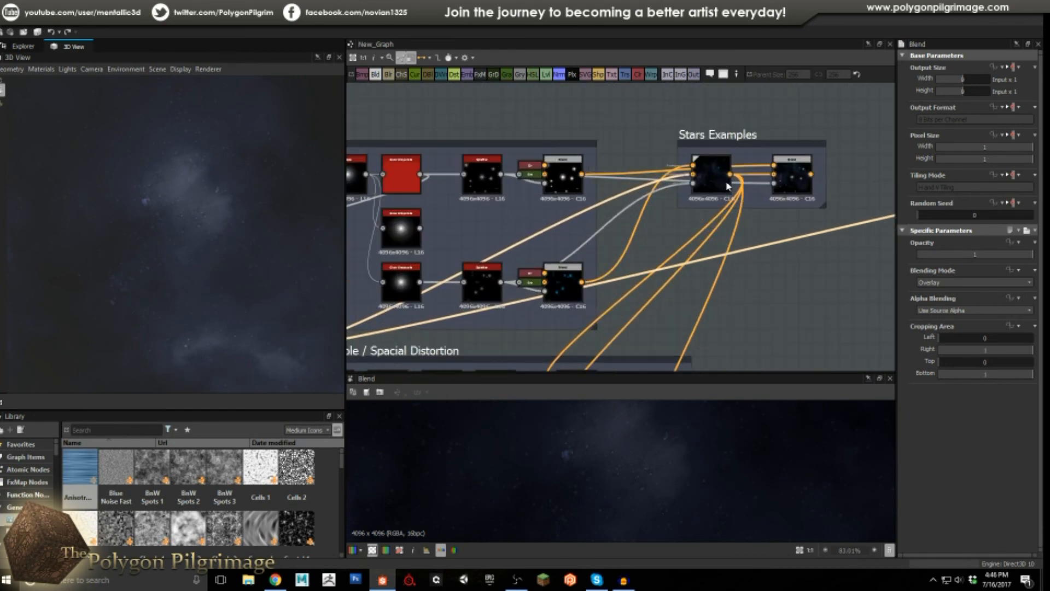
left_click(713, 182)
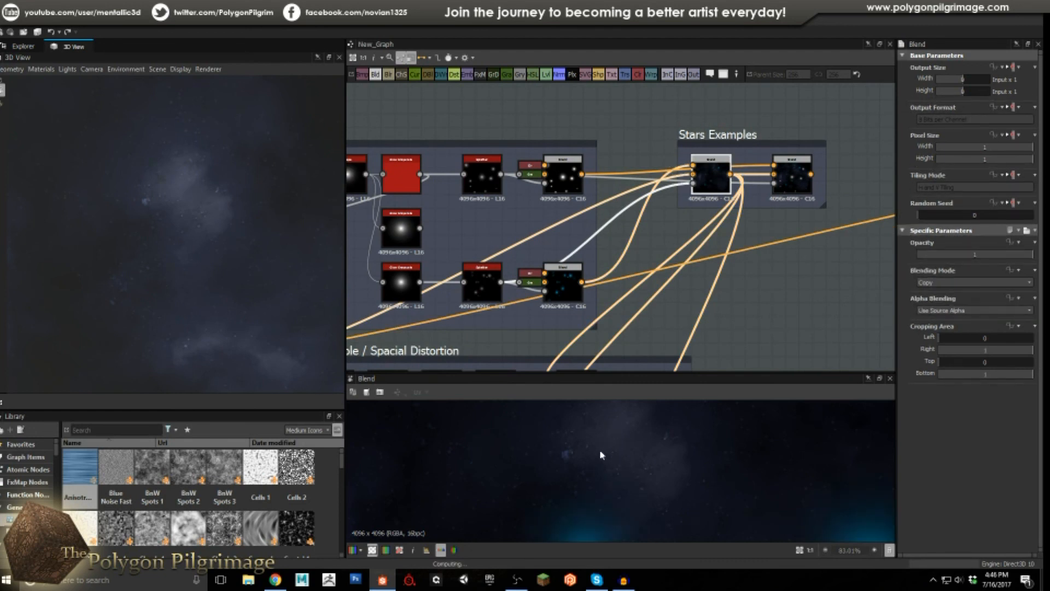
scroll(602, 457, "down", 8)
scroll(630, 502, "up", 5)
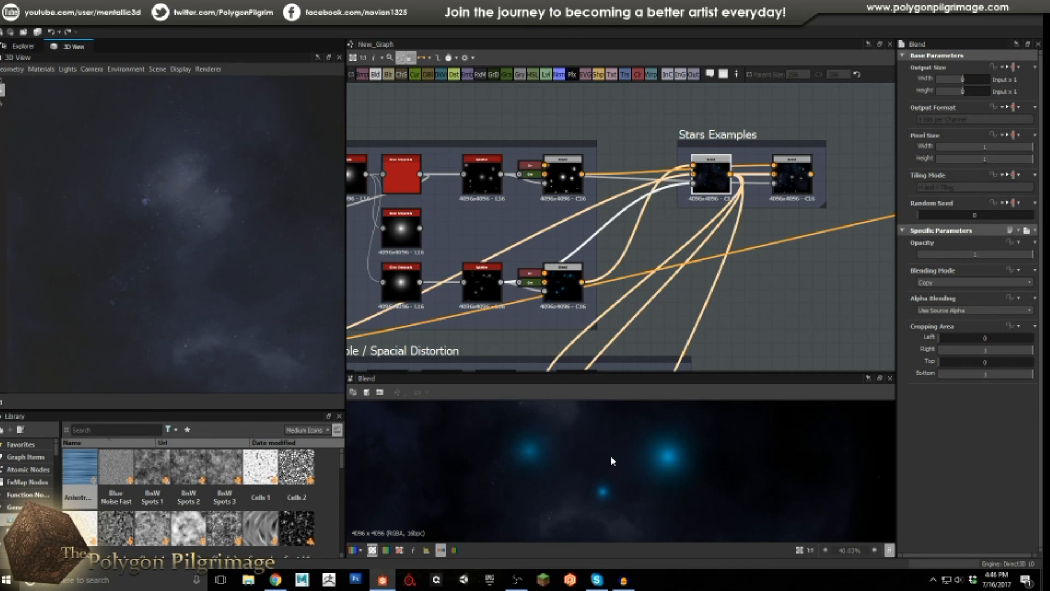
scroll(610, 459, "up", 2)
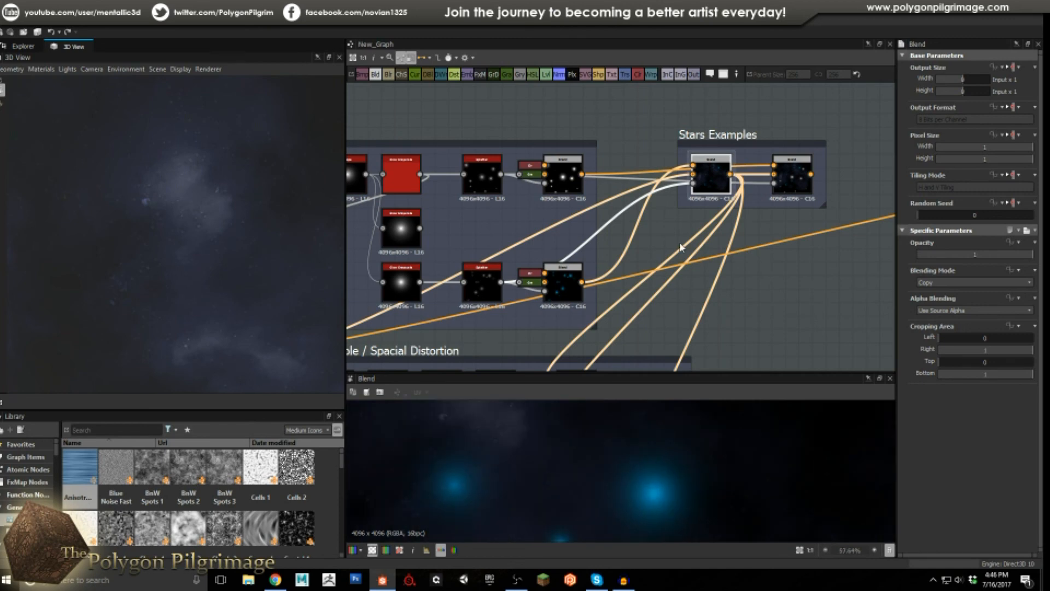
scroll(681, 247, "down", 4)
scroll(722, 206, "up", 4)
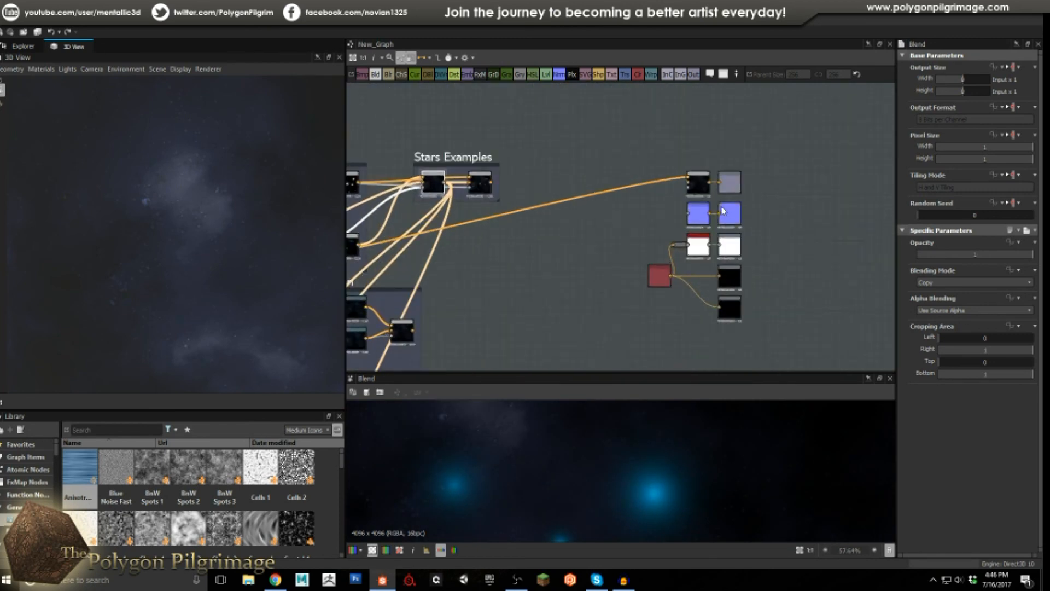
scroll(722, 206, "up", 2)
scroll(208, 232, "up", 3)
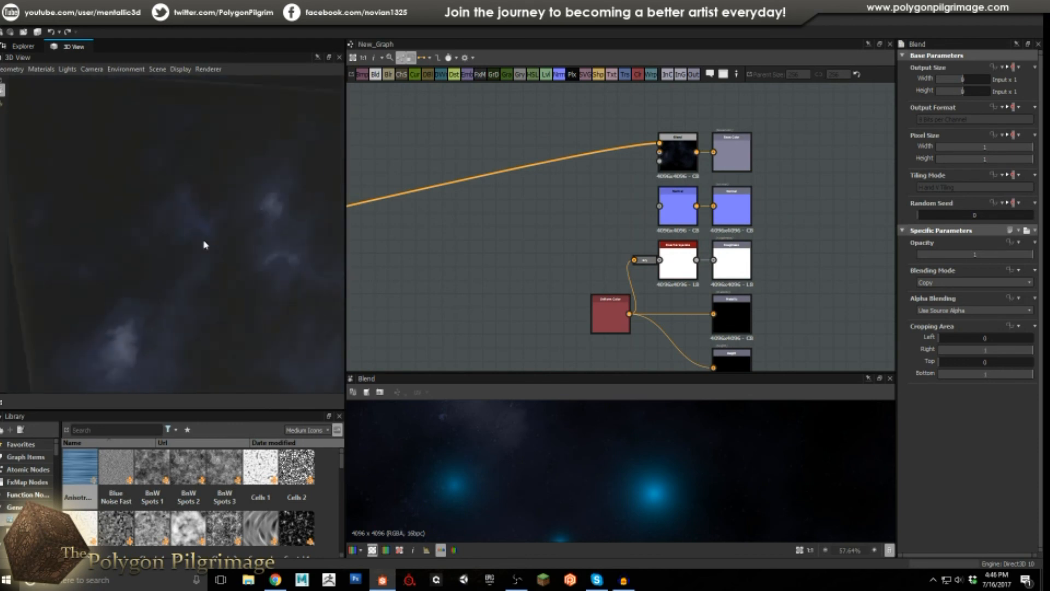
scroll(206, 241, "down", 4)
Orbit the 3D view in close on the cloud texture.
left_click_drag(159, 229, 244, 241)
scroll(580, 248, "down", 2)
middle_click_drag(579, 247, 637, 260)
scroll(698, 194, "up", 6)
scroll(696, 173, "down", 3)
left_click_drag(161, 234, 205, 221)
scroll(145, 214, "up", 4)
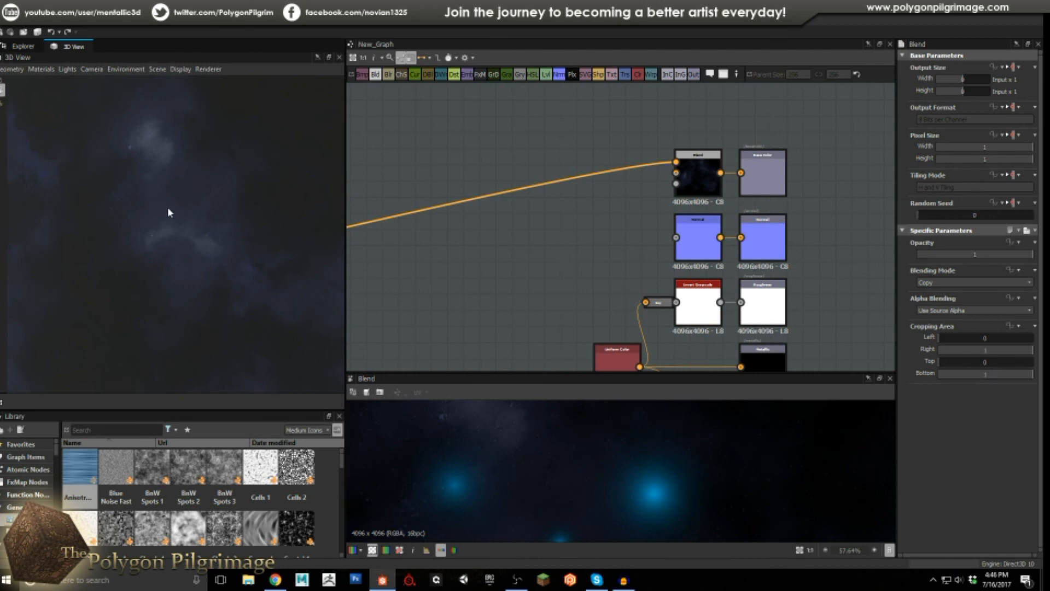
Pan the graph to the material output nodes and orbit around the cloud box.
middle_click_drag(593, 243, 628, 218)
scroll(628, 218, "down", 6)
scroll(688, 223, "up", 5)
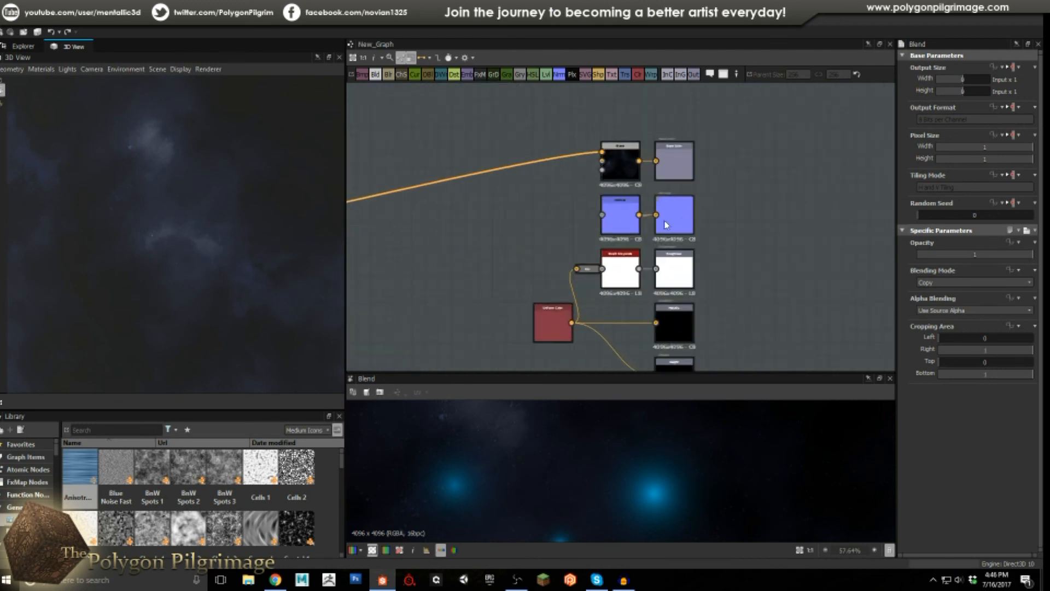
scroll(640, 223, "up", 1)
middle_click_drag(627, 223, 625, 166)
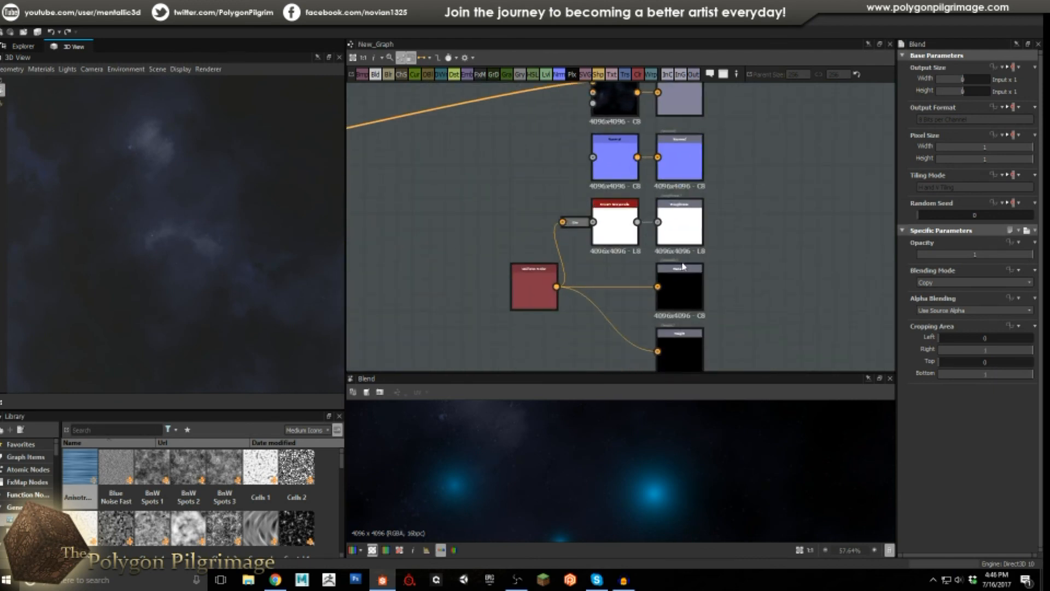
mouse_move(208, 228)
left_mouse_down()
mouse_move(241, 225)
mouse_move(166, 241)
mouse_move(223, 241)
left_mouse_up()
scroll(528, 228, "down", 5)
scroll(530, 231, "down", 6)
scroll(572, 243, "up", 5)
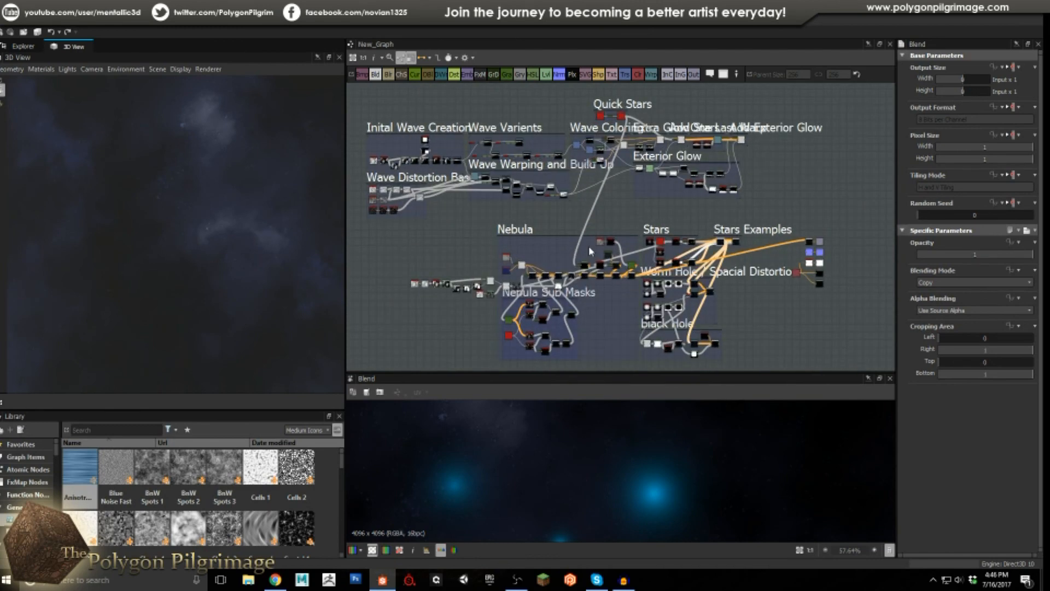
scroll(629, 432, "down", 8)
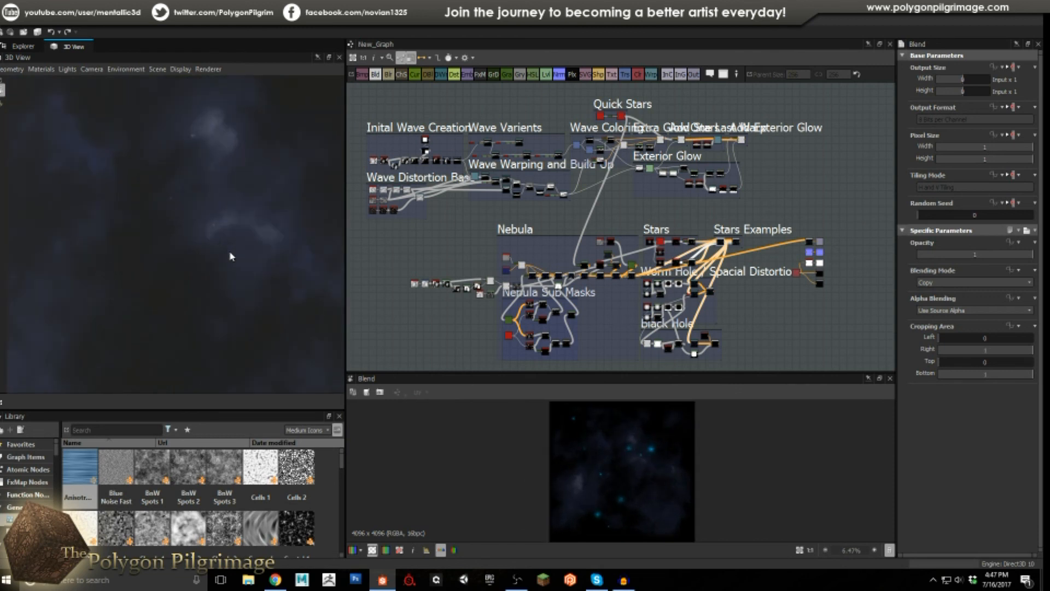
middle_click_drag(623, 209, 632, 213)
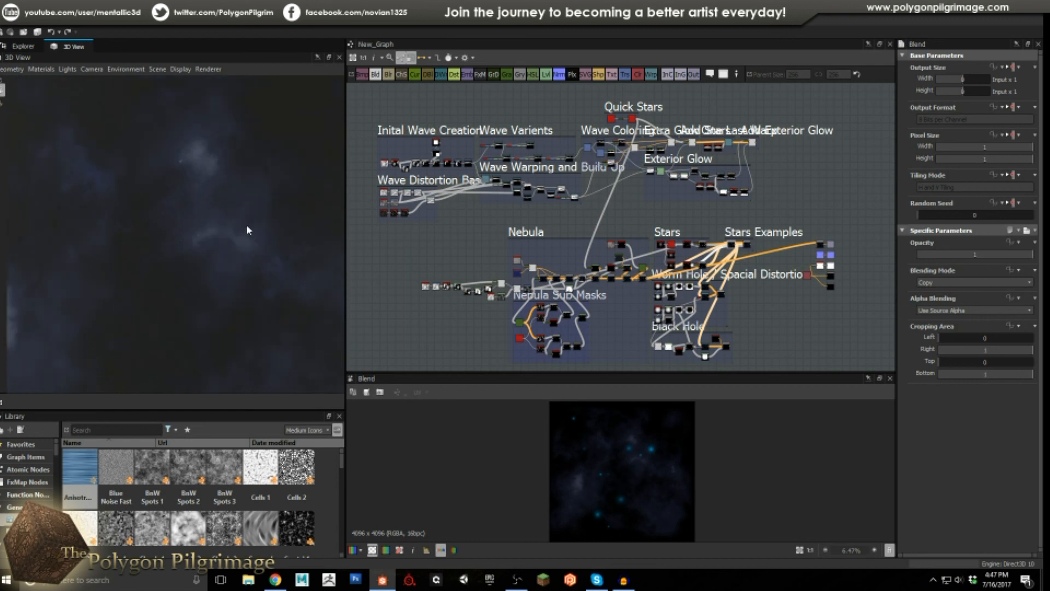
scroll(252, 224, "down", 3)
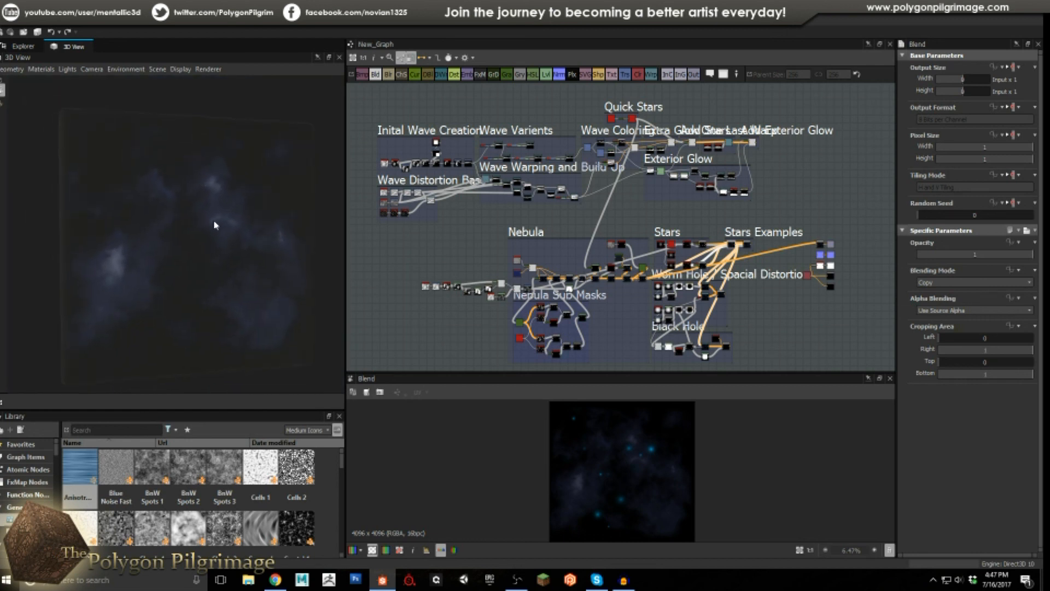
left_click_drag(215, 225, 251, 261)
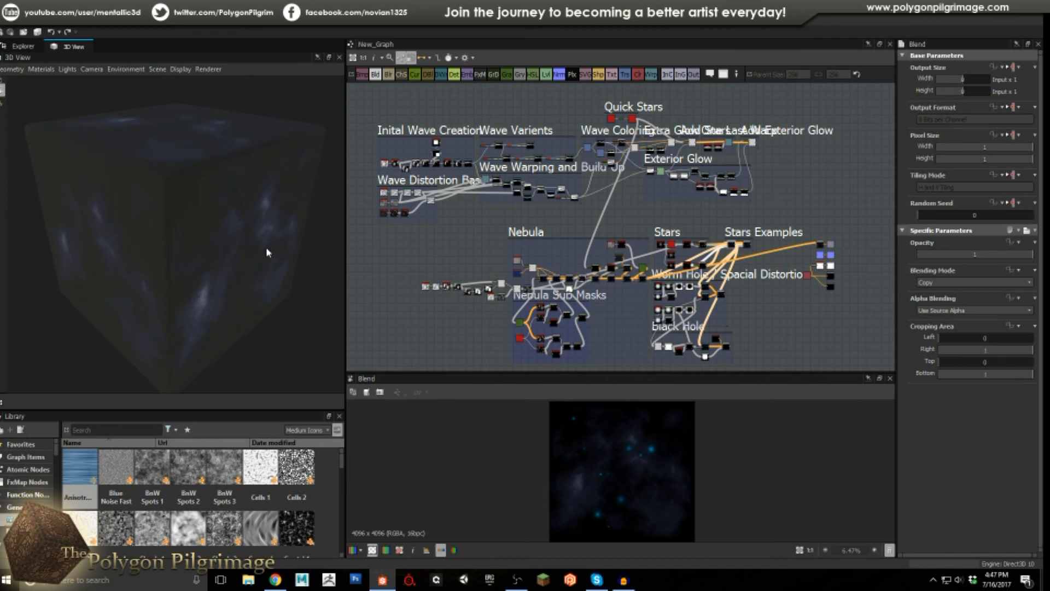
mouse_move(290, 253)
left_mouse_down()
mouse_move(196, 199)
mouse_move(267, 225)
mouse_move(300, 254)
mouse_move(287, 258)
mouse_move(286, 247)
left_mouse_up()
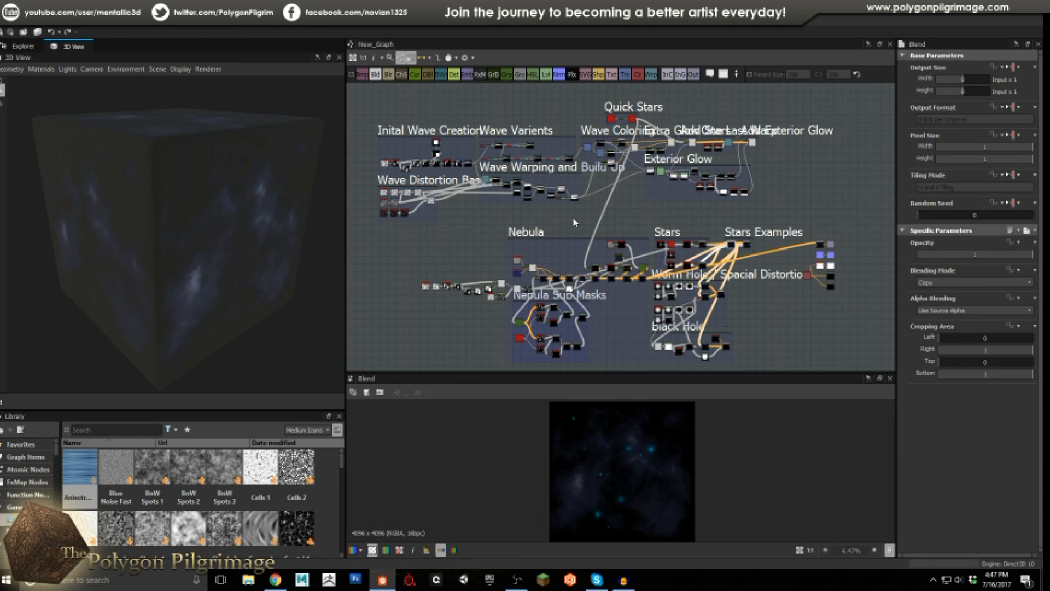
middle_click_drag(778, 204, 777, 197)
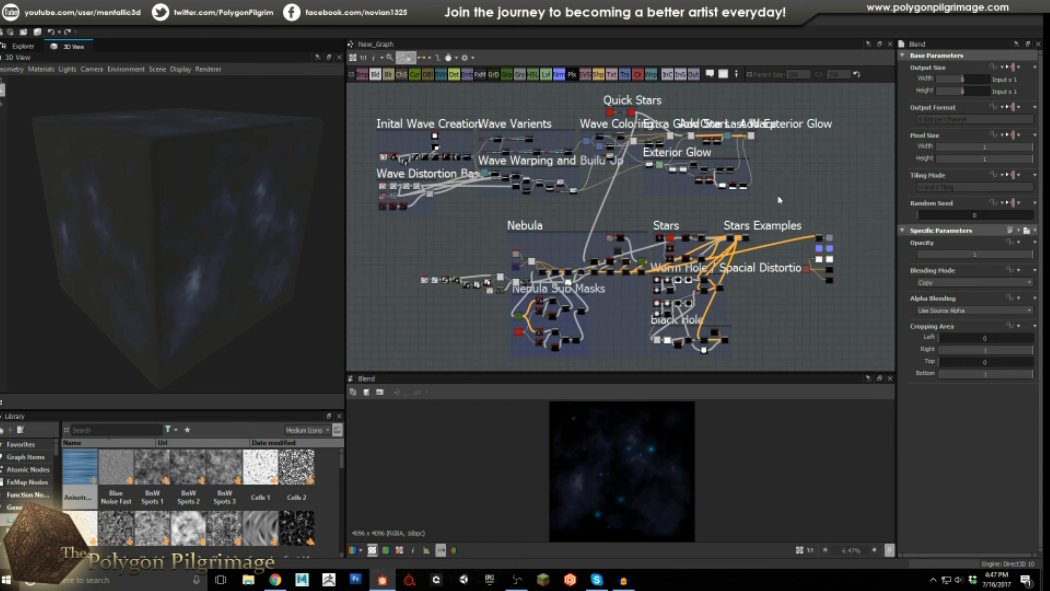
left_click_drag(254, 257, 275, 267)
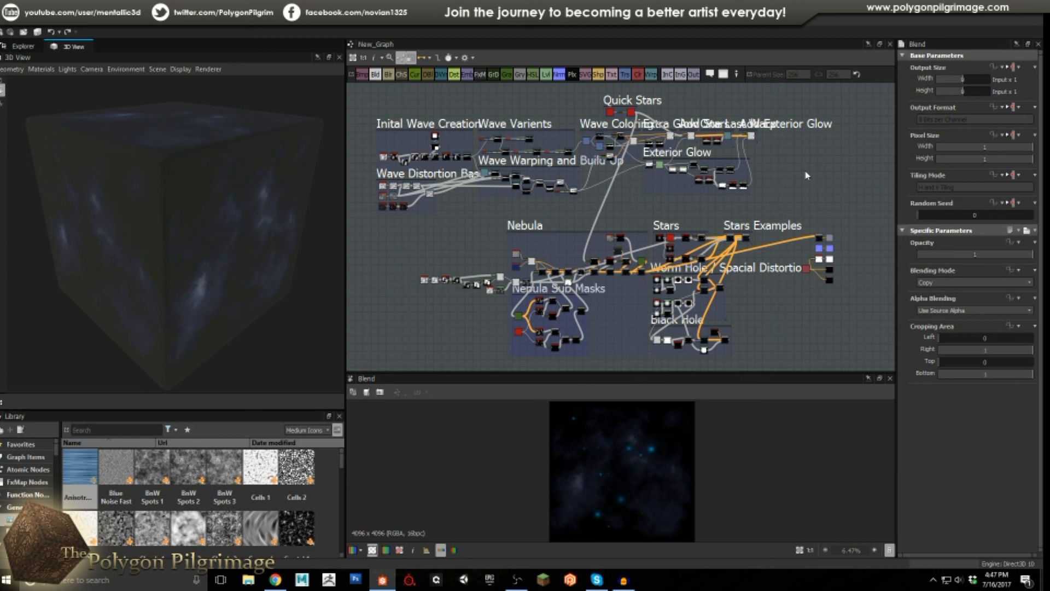